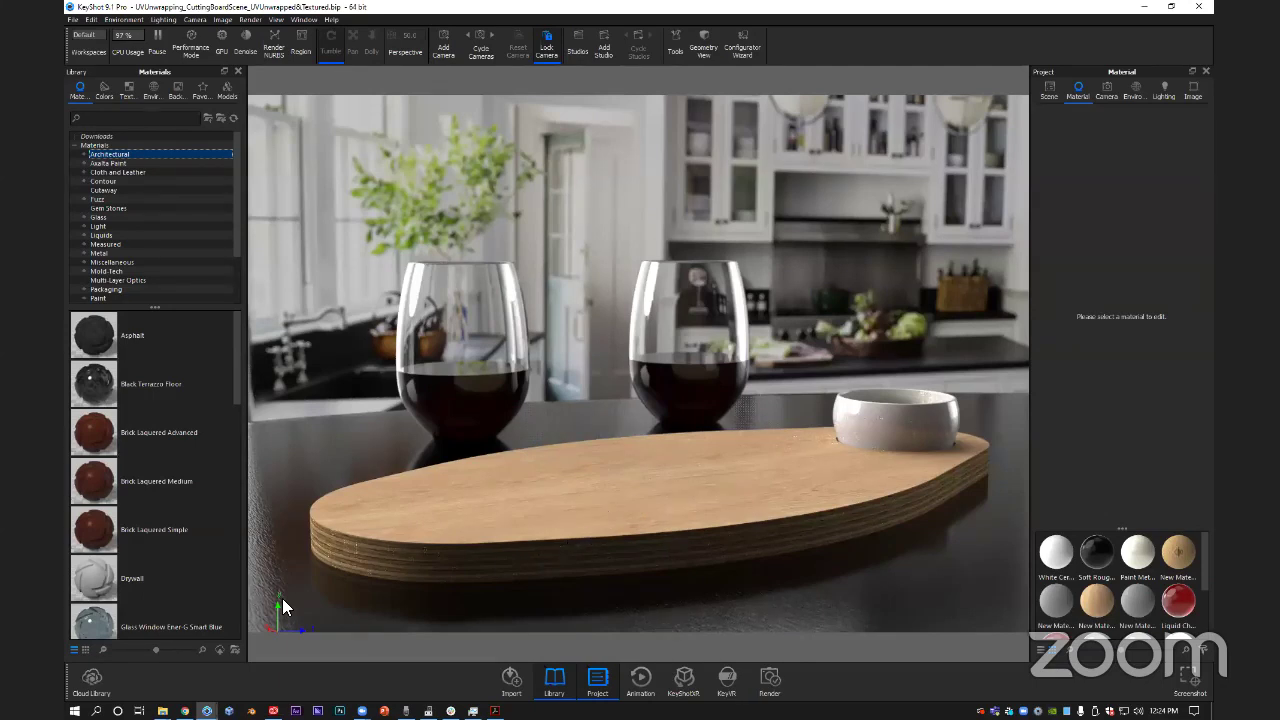
Switch to the open non-UV, non-re-tessellated cutting board tutorial scene and resume its real-time rendering.
mouse_move(207, 710)
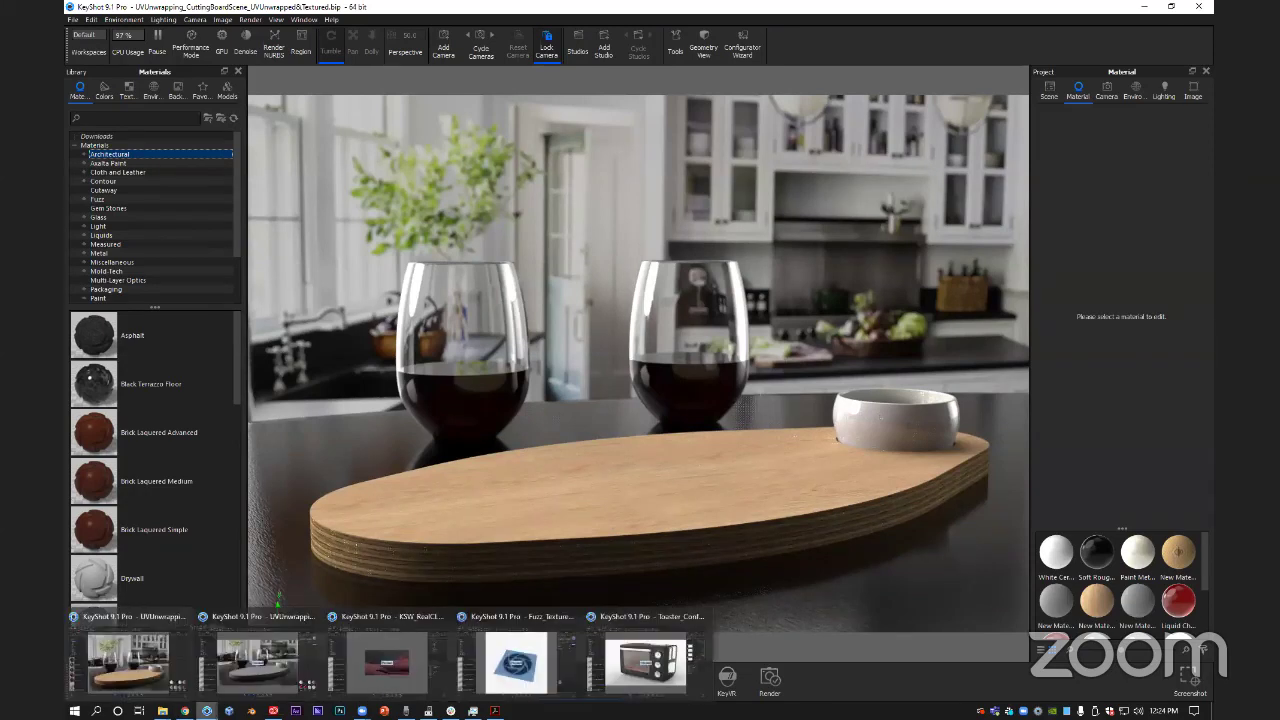
left_click(257, 660)
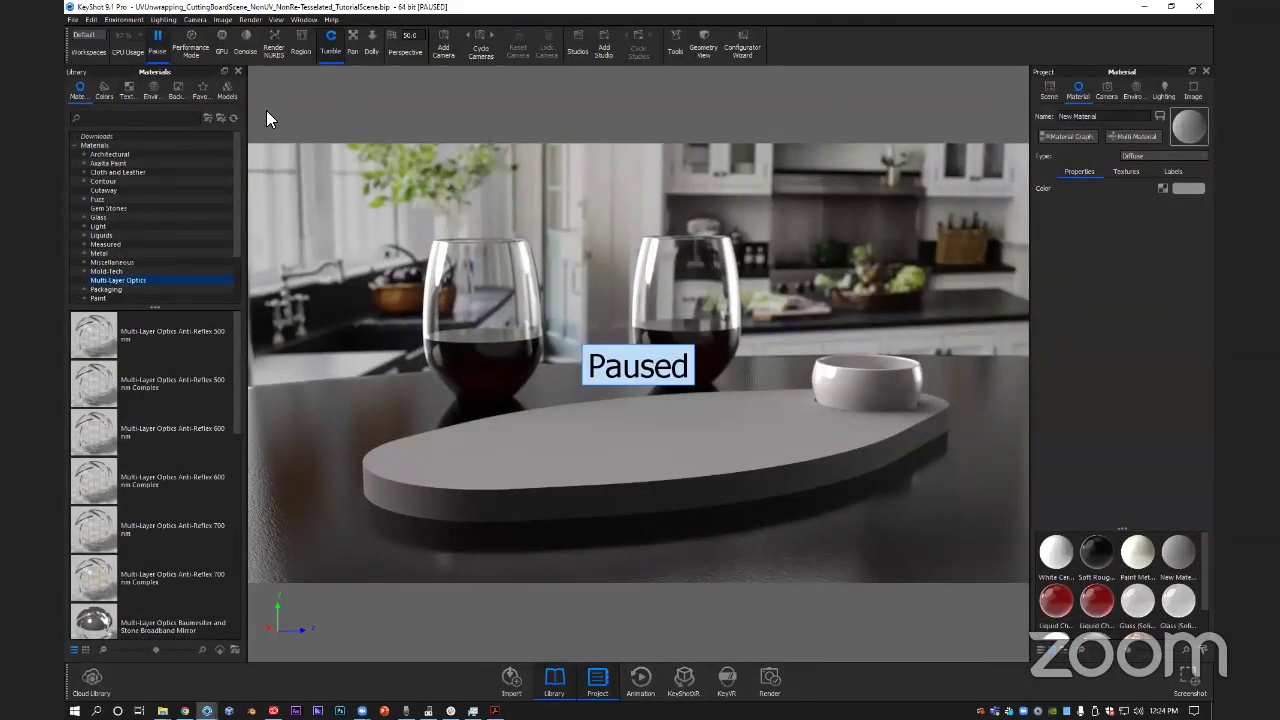
left_click(157, 40)
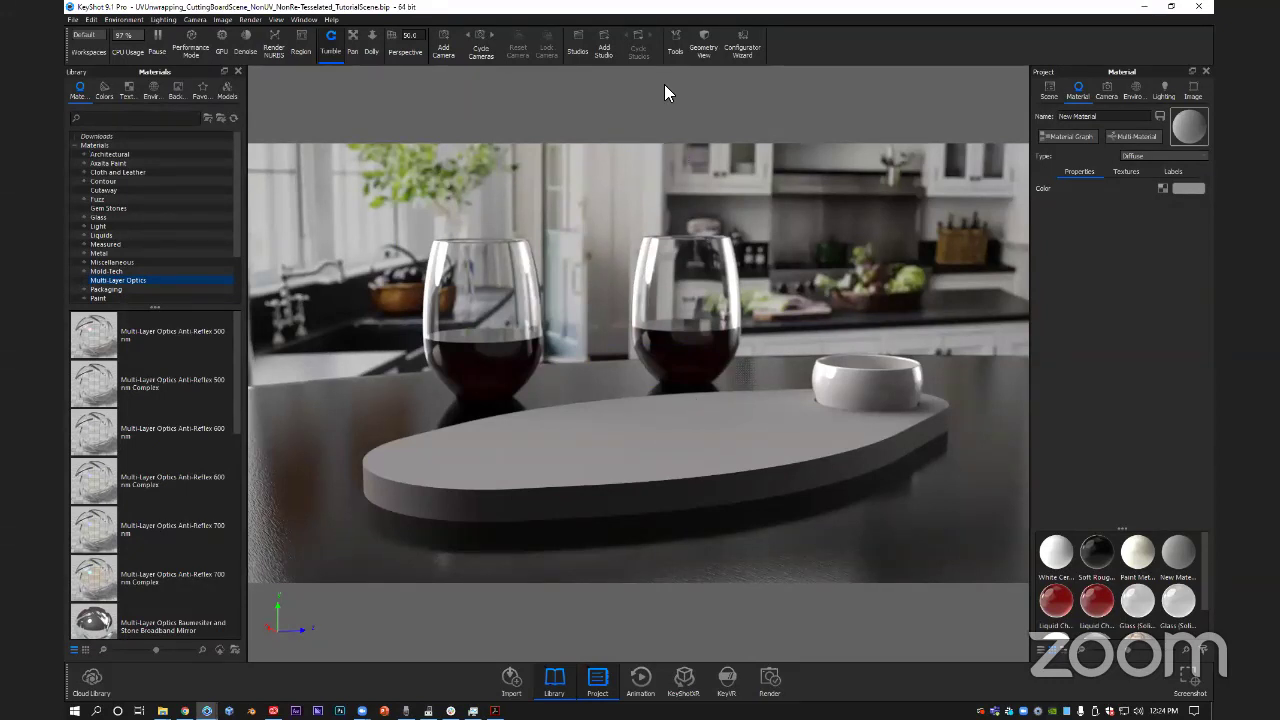
Examine the cutting board's triangle mesh from several angles in the UV unwrap tool, leaving without unwrapping.
right_click(650, 450)
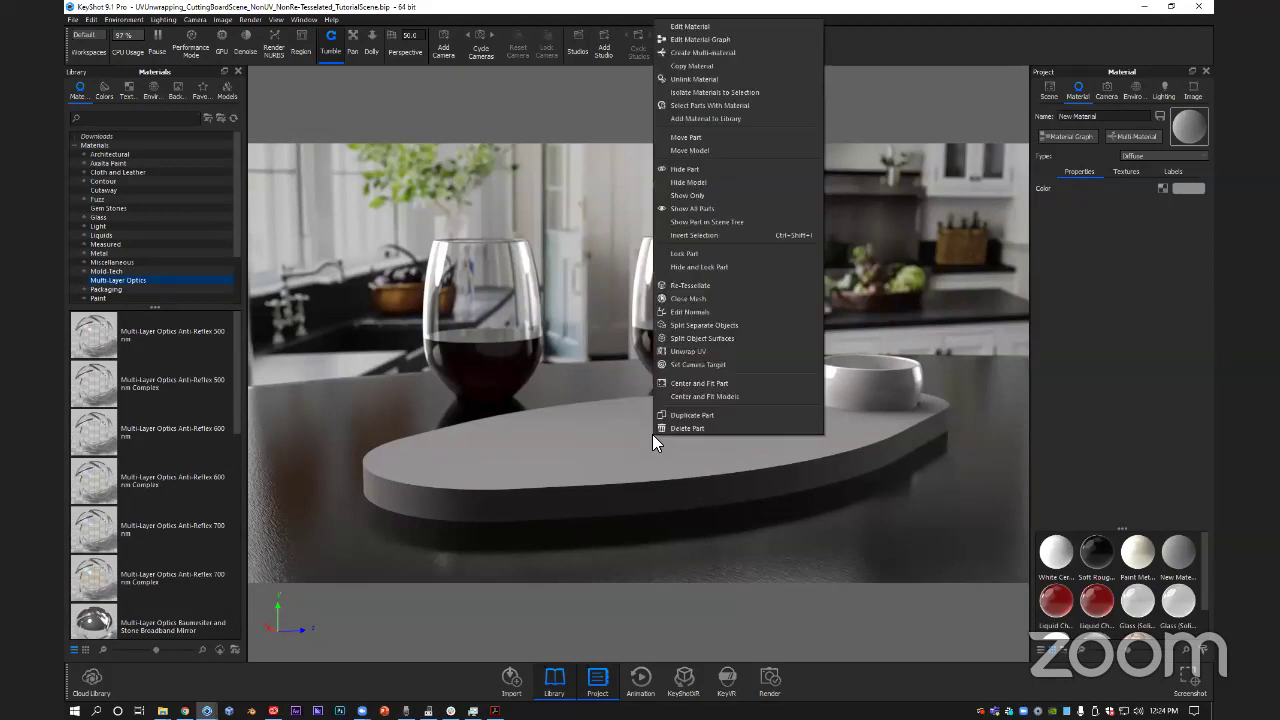
left_click(694, 352)
left_click_drag(580, 393, 656, 520)
scroll(536, 370, "up", 2)
mouse_move(708, 418)
left_mouse_down()
mouse_move(709, 394)
mouse_move(528, 382)
mouse_move(786, 406)
mouse_move(704, 350)
mouse_move(608, 363)
mouse_move(706, 423)
left_mouse_up()
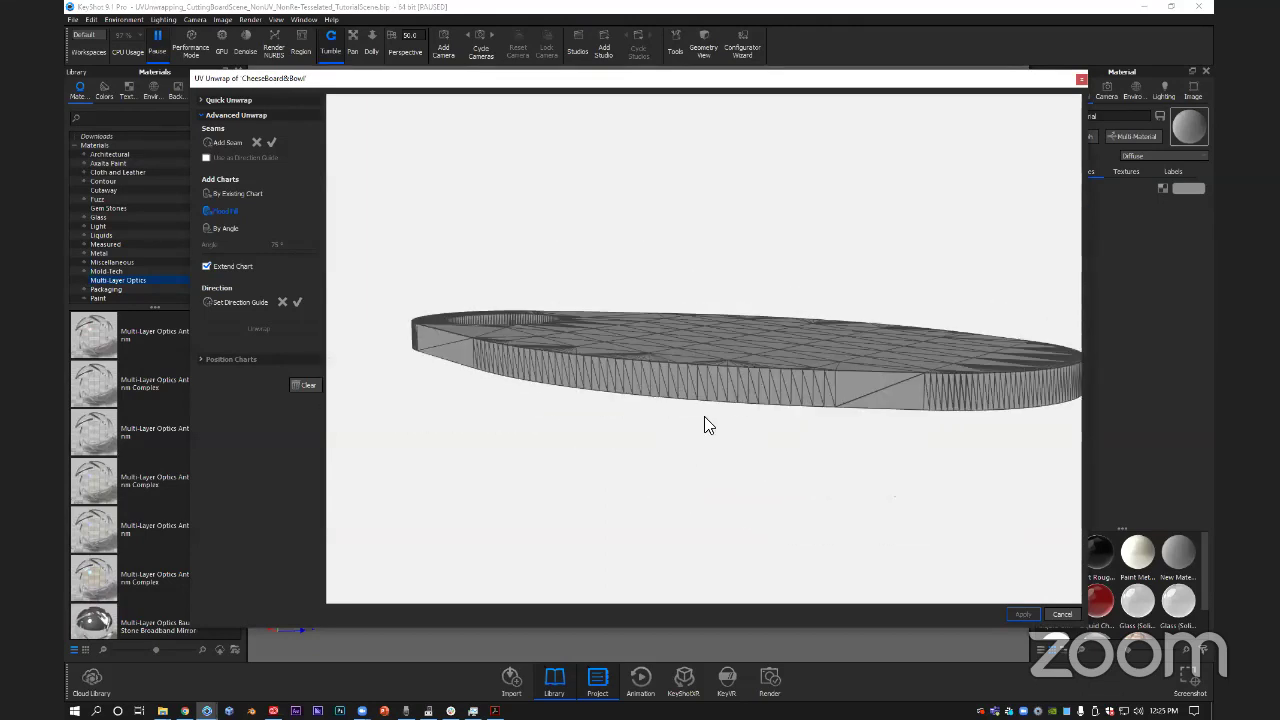
left_click_drag(503, 386, 466, 338)
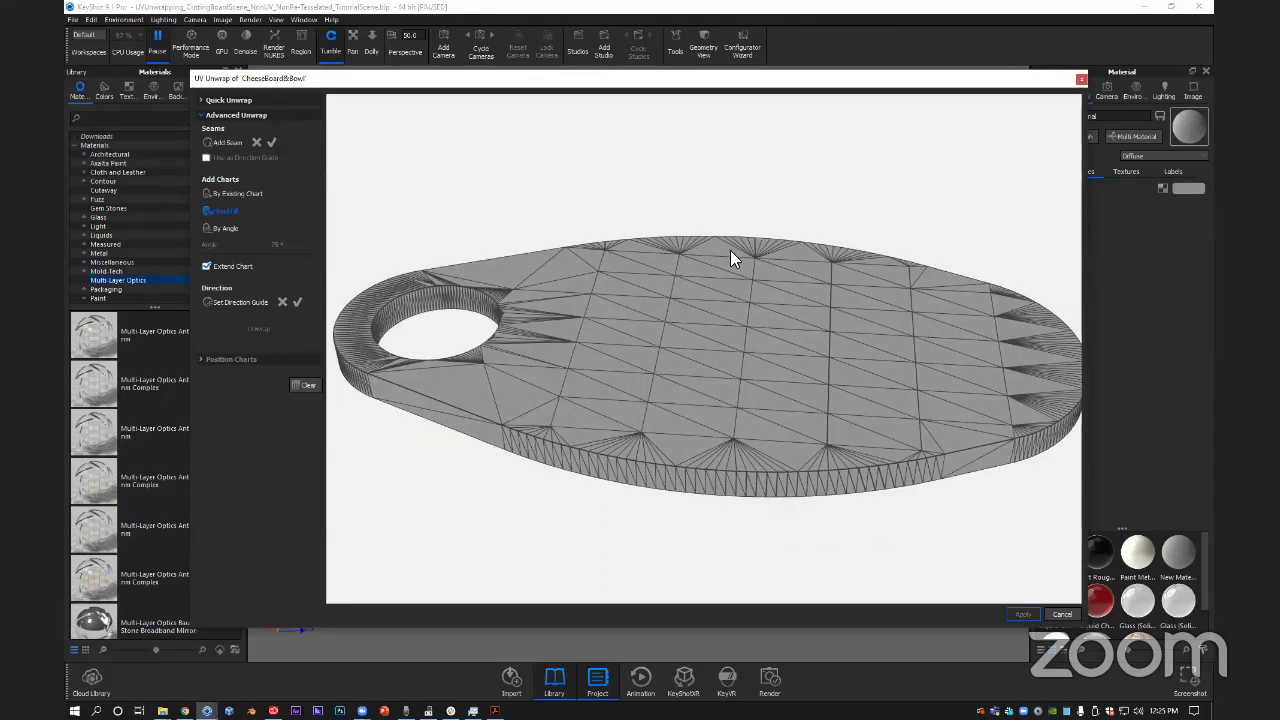
left_click_drag(687, 313, 679, 395)
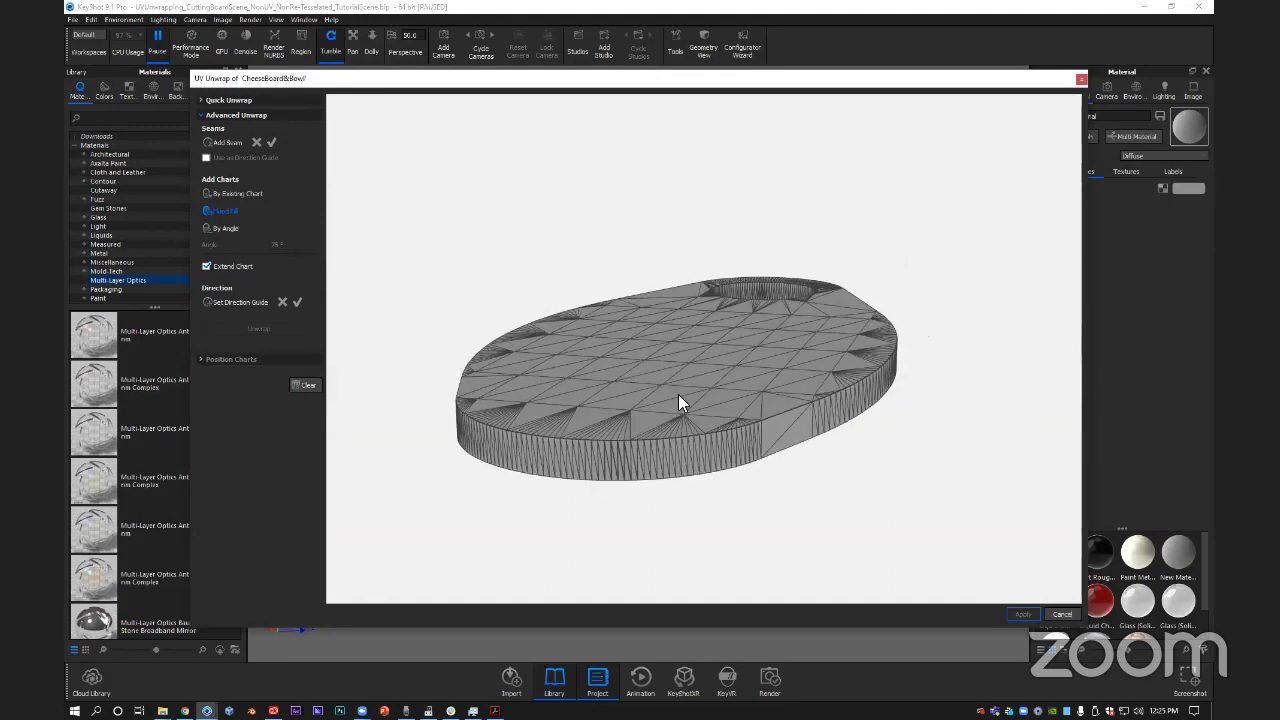
left_click(1080, 79)
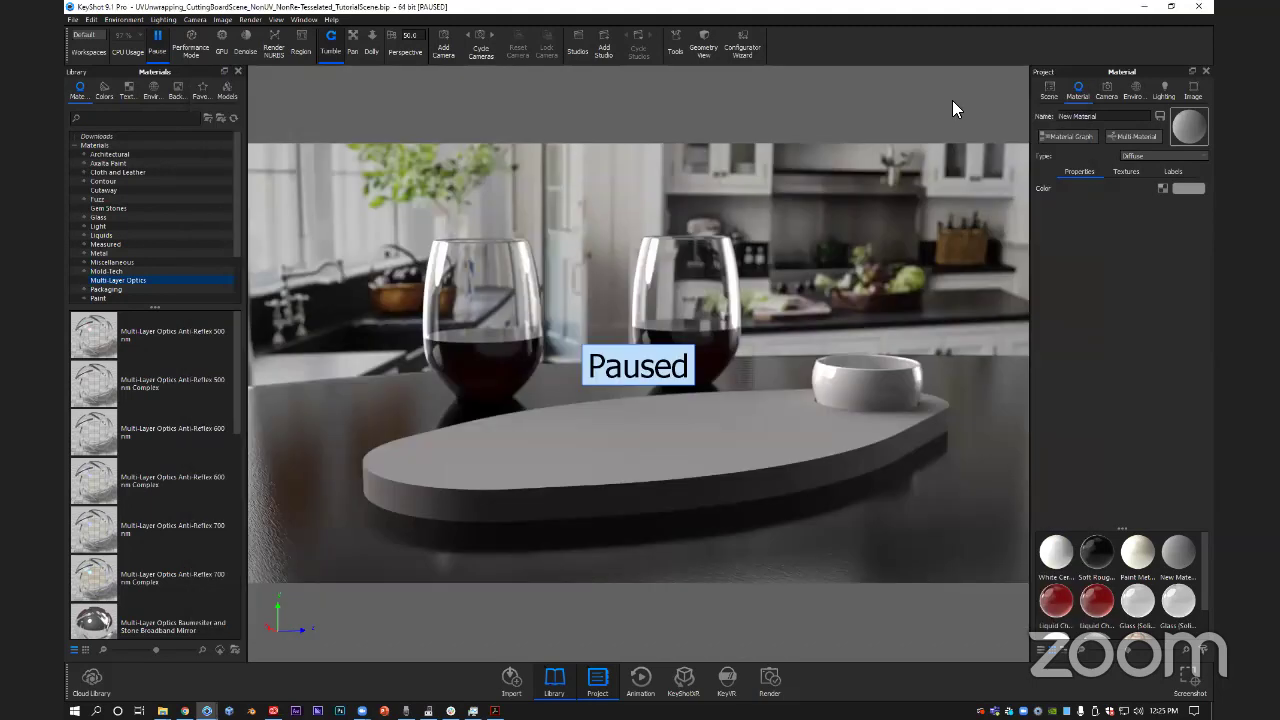
Resume rendering and preview a re-tessellation of the cutting board with a tessellation quality of 0.2.
left_click(155, 44)
left_click(677, 42)
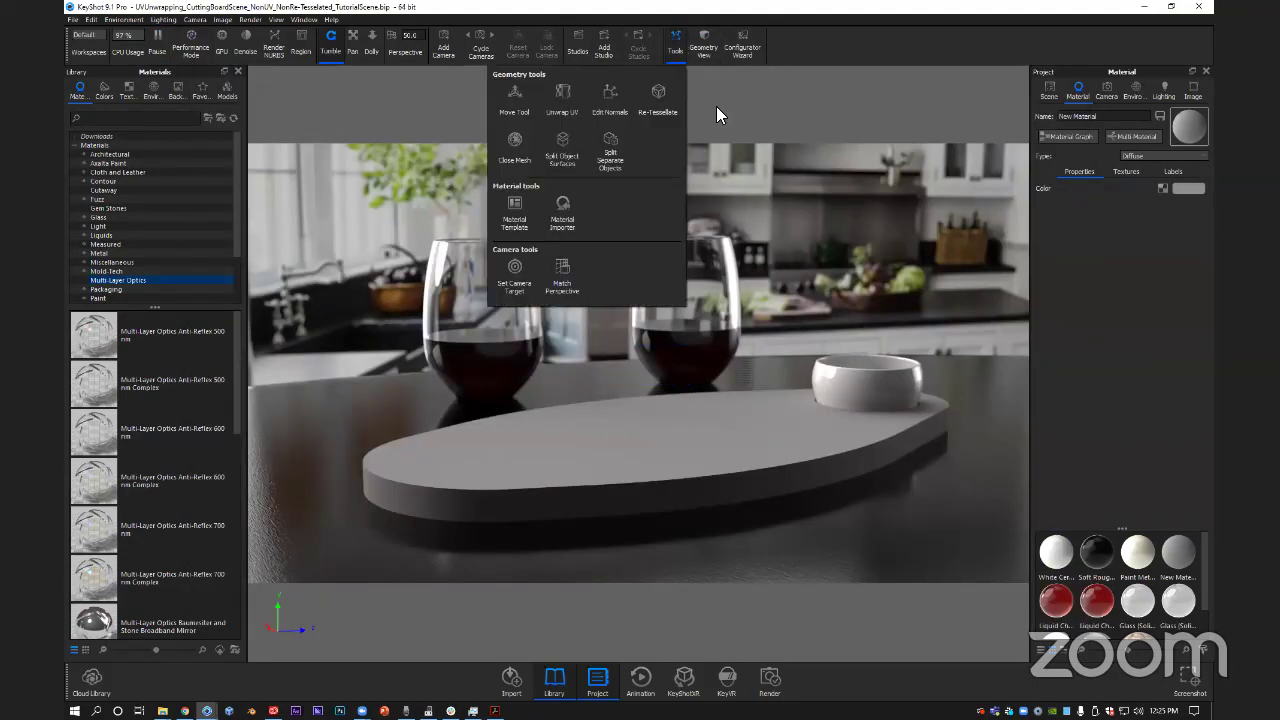
left_click(659, 97)
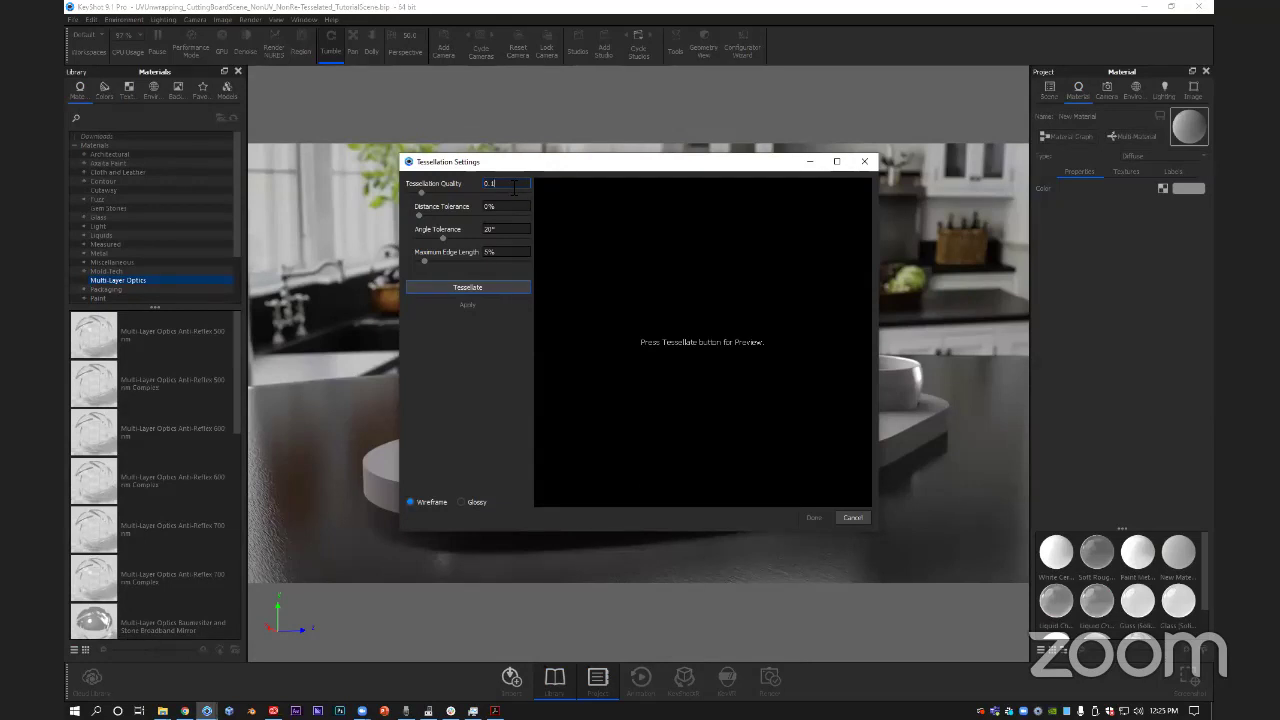
key("BackSpace")
type("2")
left_click(470, 284)
left_click_drag(650, 398, 734, 490)
left_click_drag(726, 418, 498, 188)
Preview the board's mesh at tessellation quality 0.1, and return to 0.2 to apply and finish the re-tessellation.
left_click(494, 183)
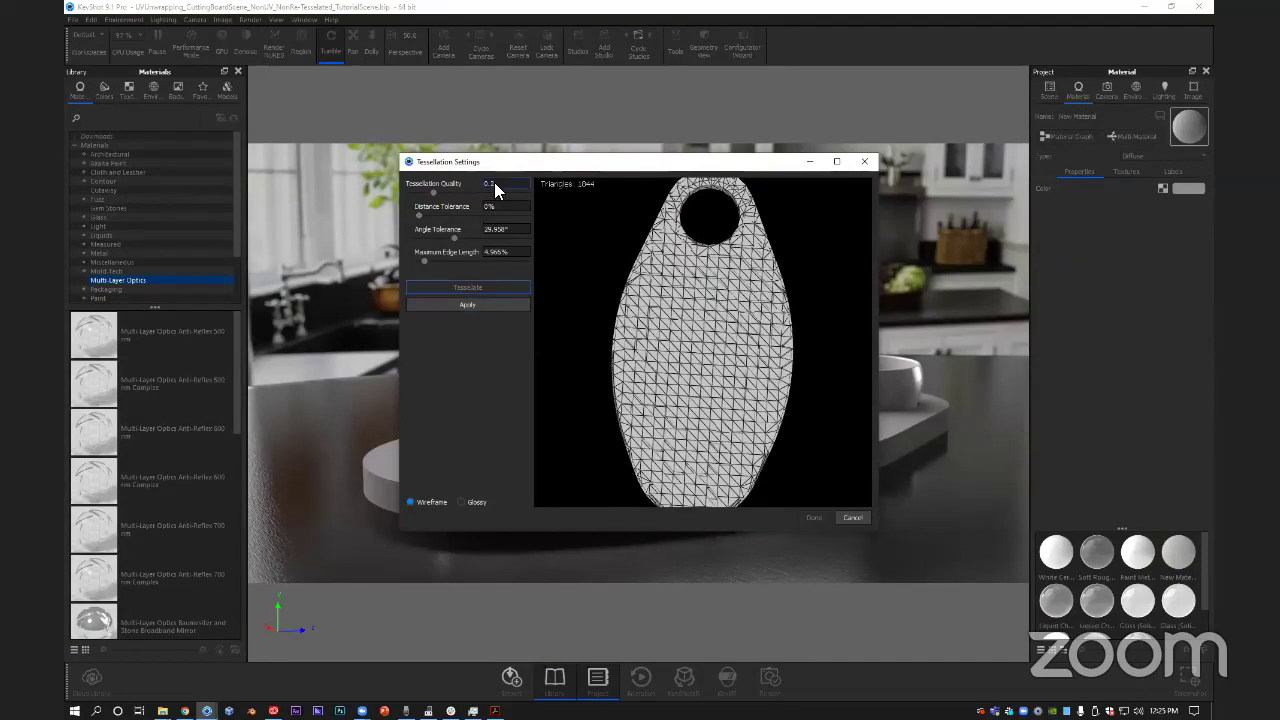
scroll(494, 182, "down", 1)
left_click_drag(700, 300, 780, 338)
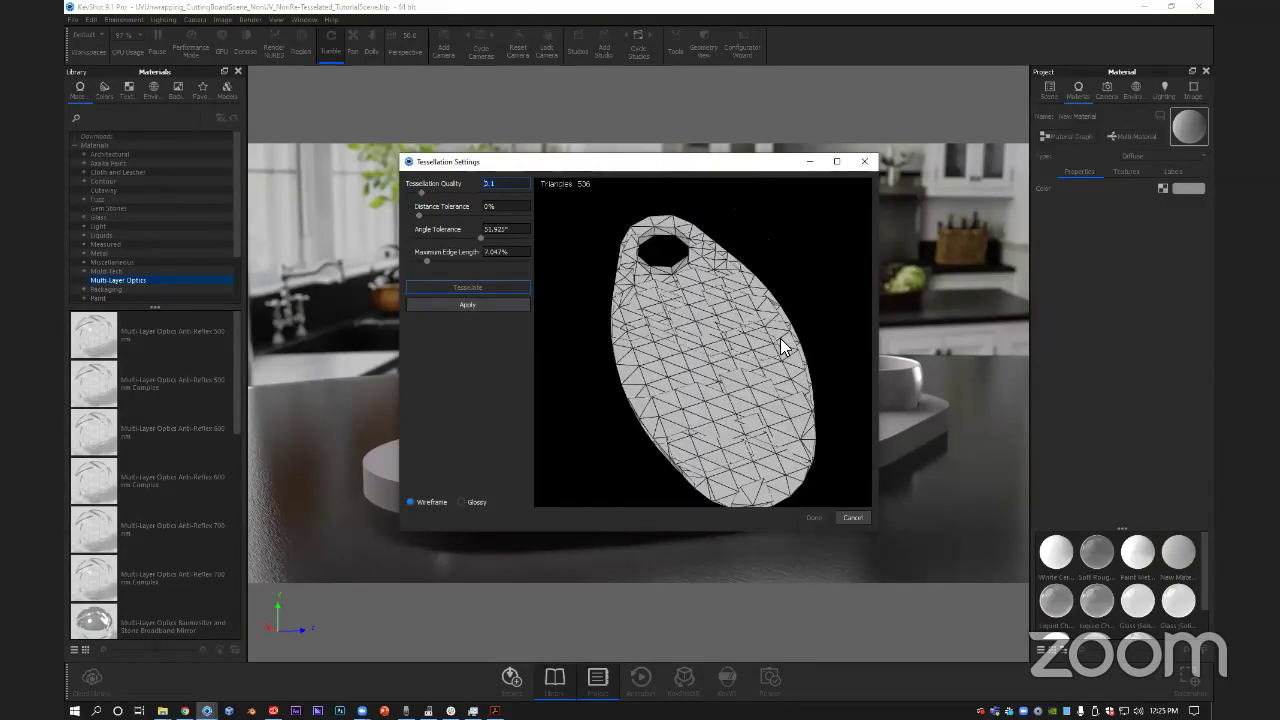
left_click_drag(817, 254, 718, 416)
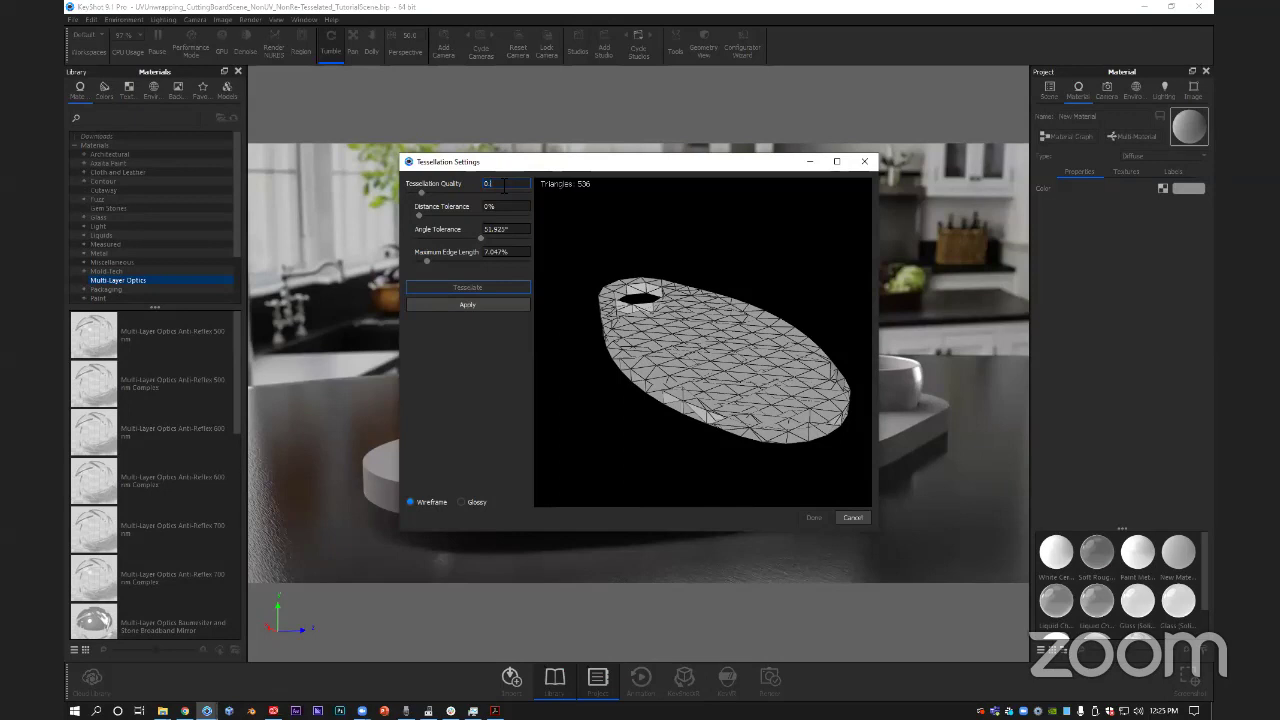
scroll(498, 182, "up", 1)
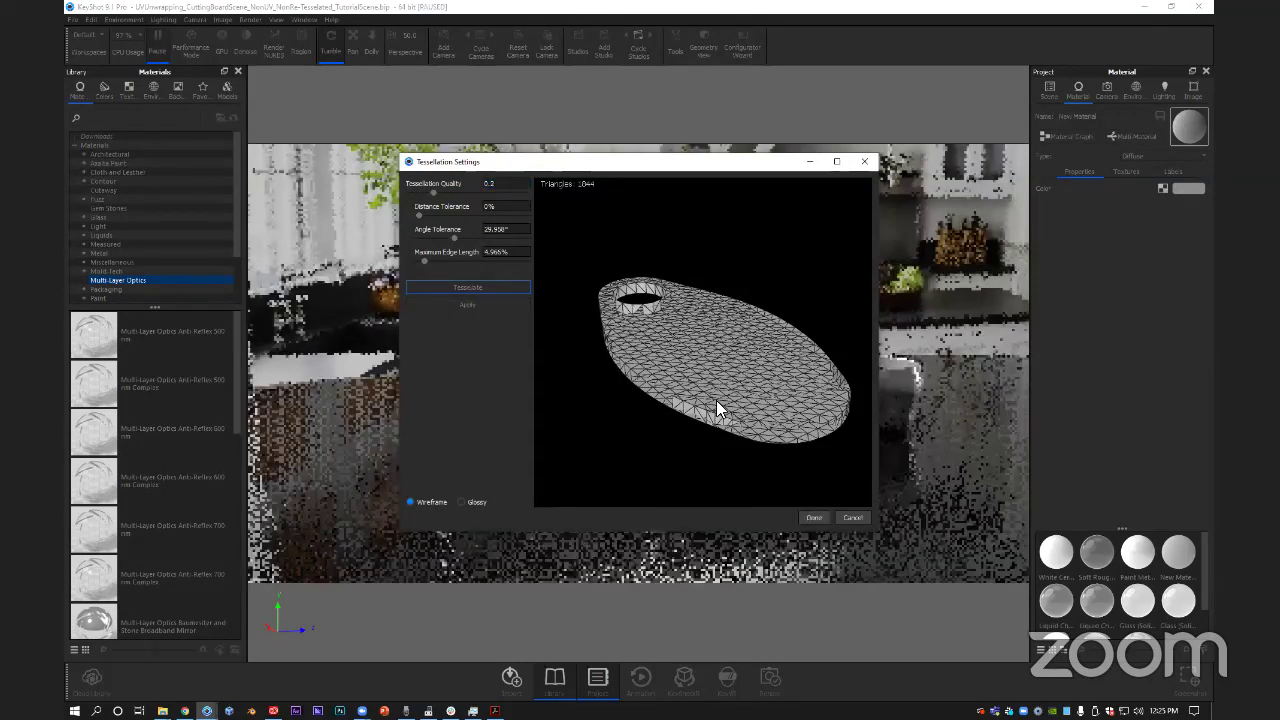
key("Return")
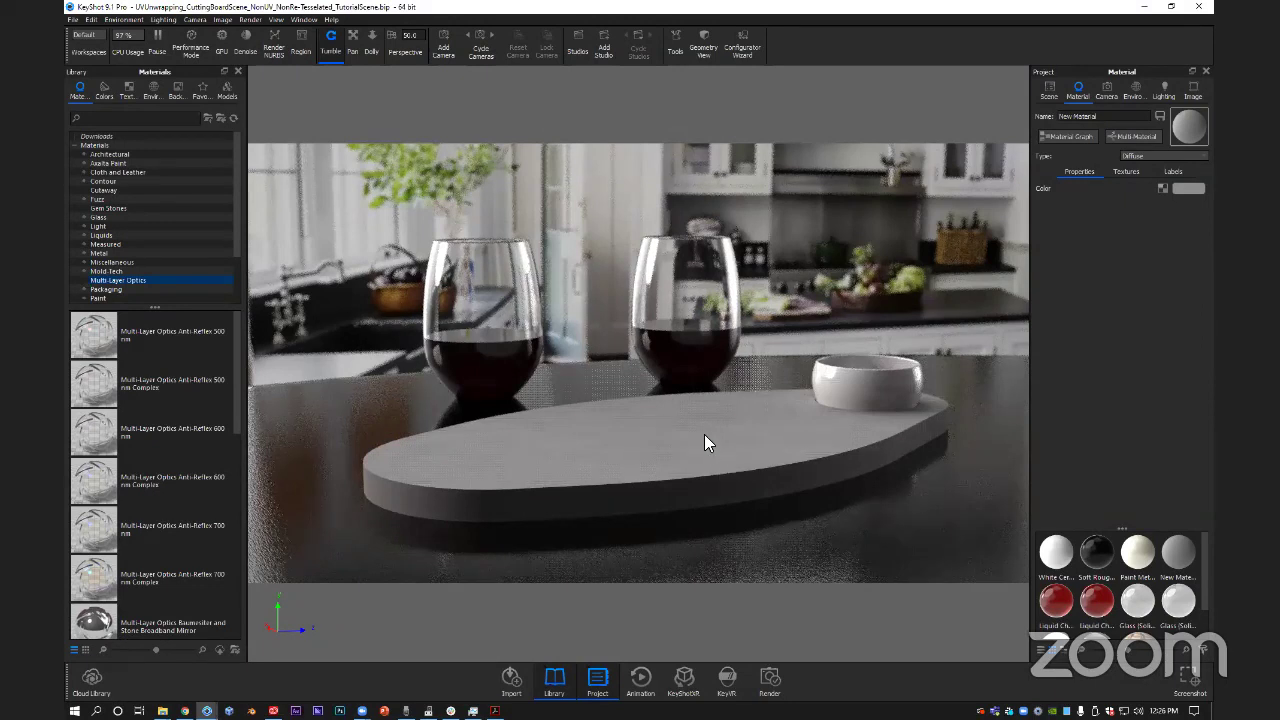
Split the cutting board's top face and its outer side wall into separate parts and apply the split.
right_click(704, 434)
left_click(802, 338)
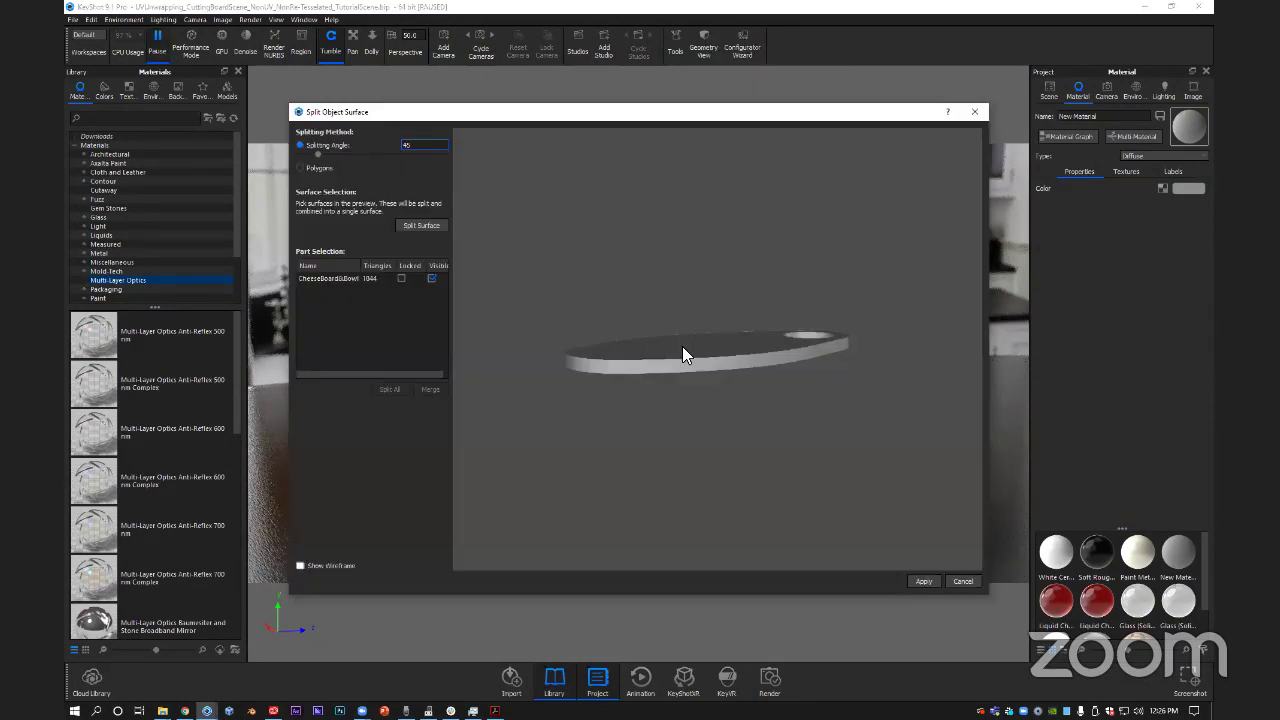
left_click(682, 346)
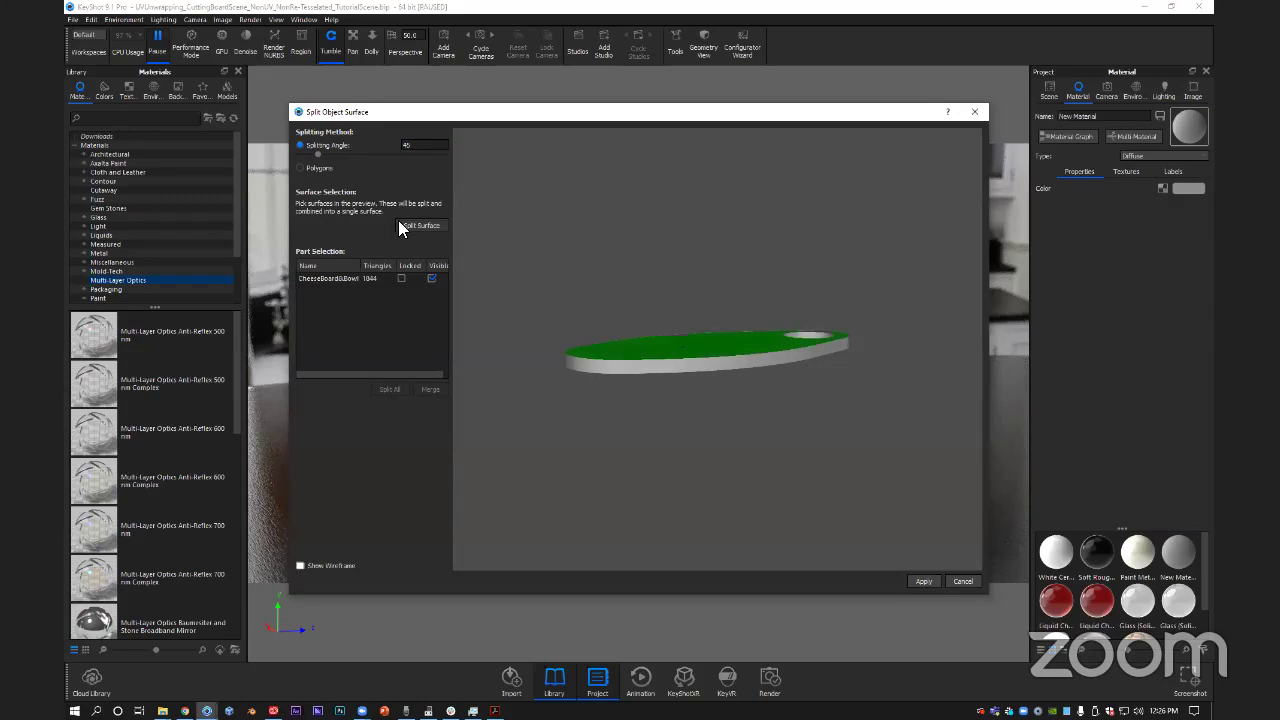
left_click(621, 365)
left_click(616, 370)
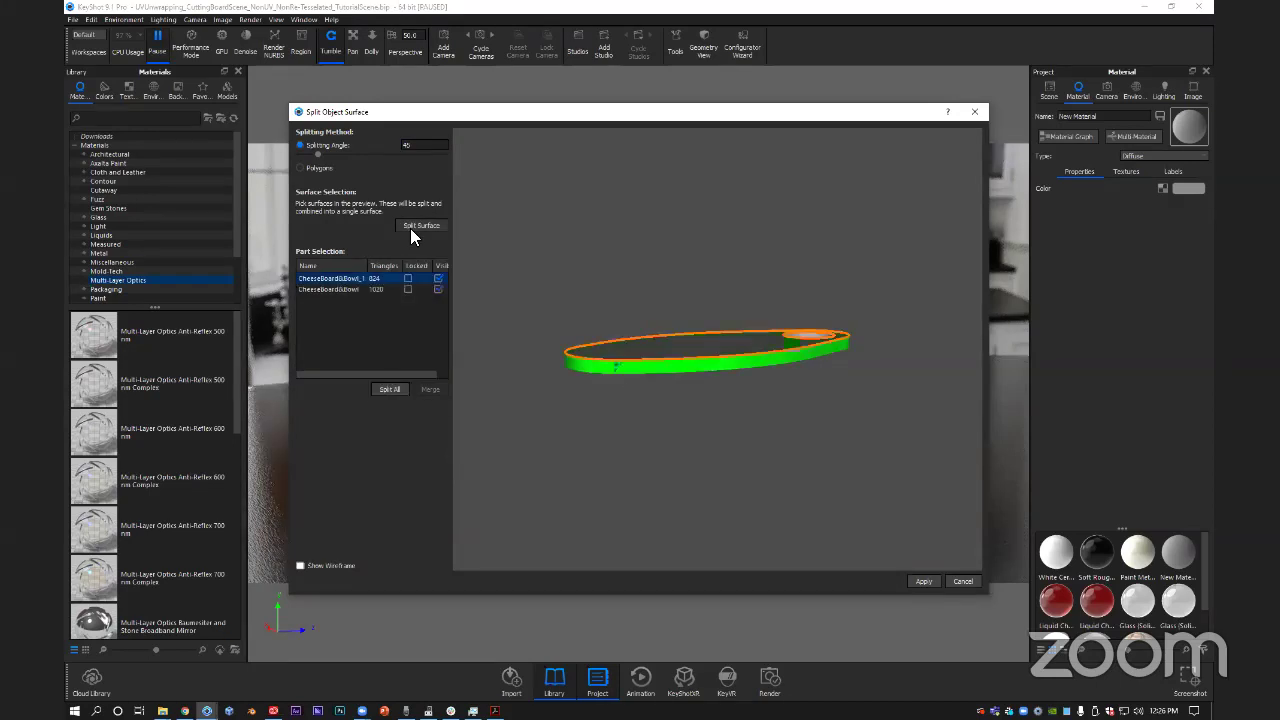
left_click(437, 227)
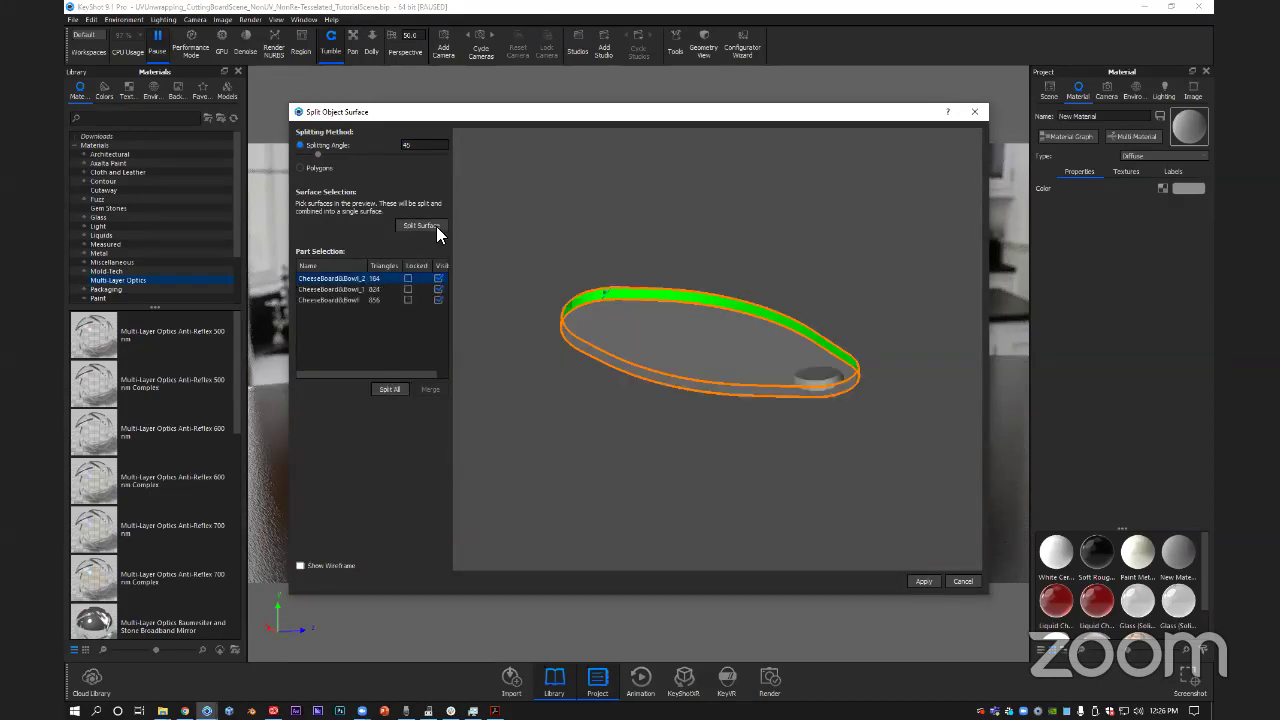
left_click(918, 581)
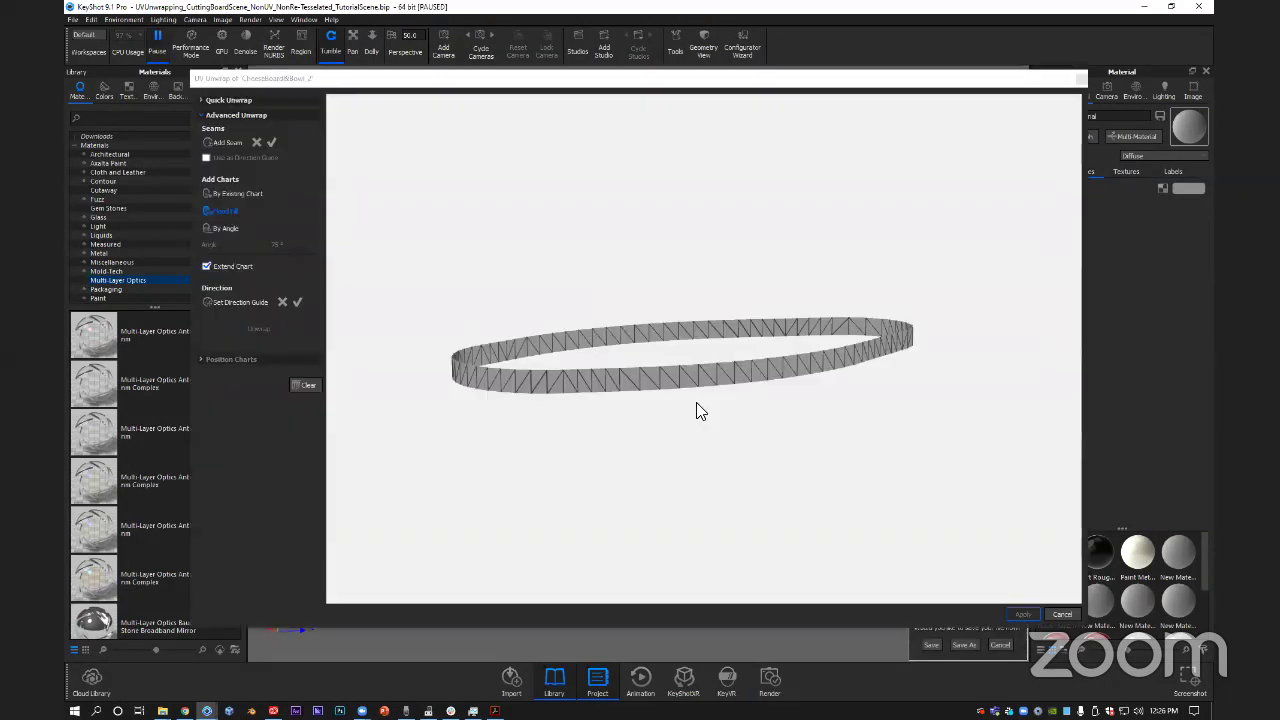
Add a vertical seam across the side wall at the board's rounded end for its UV unwrap.
left_click_drag(700, 411, 688, 338)
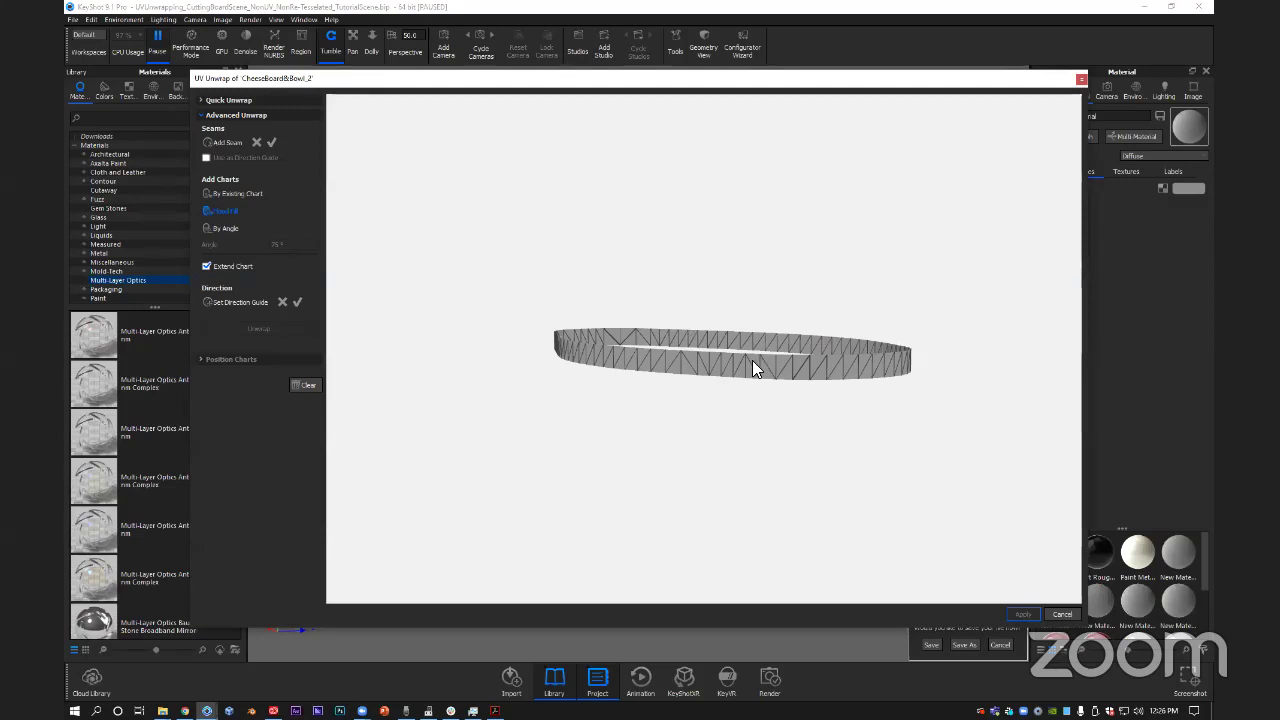
left_click_drag(732, 374, 743, 374)
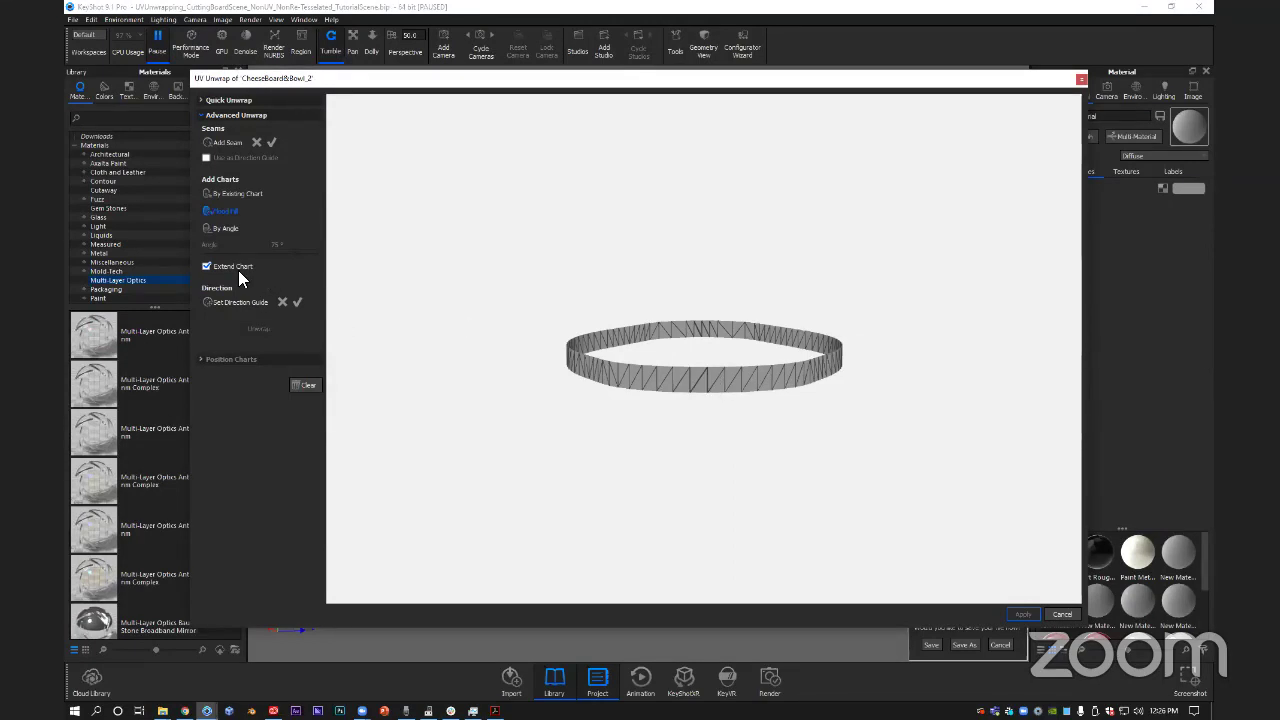
left_click(222, 144)
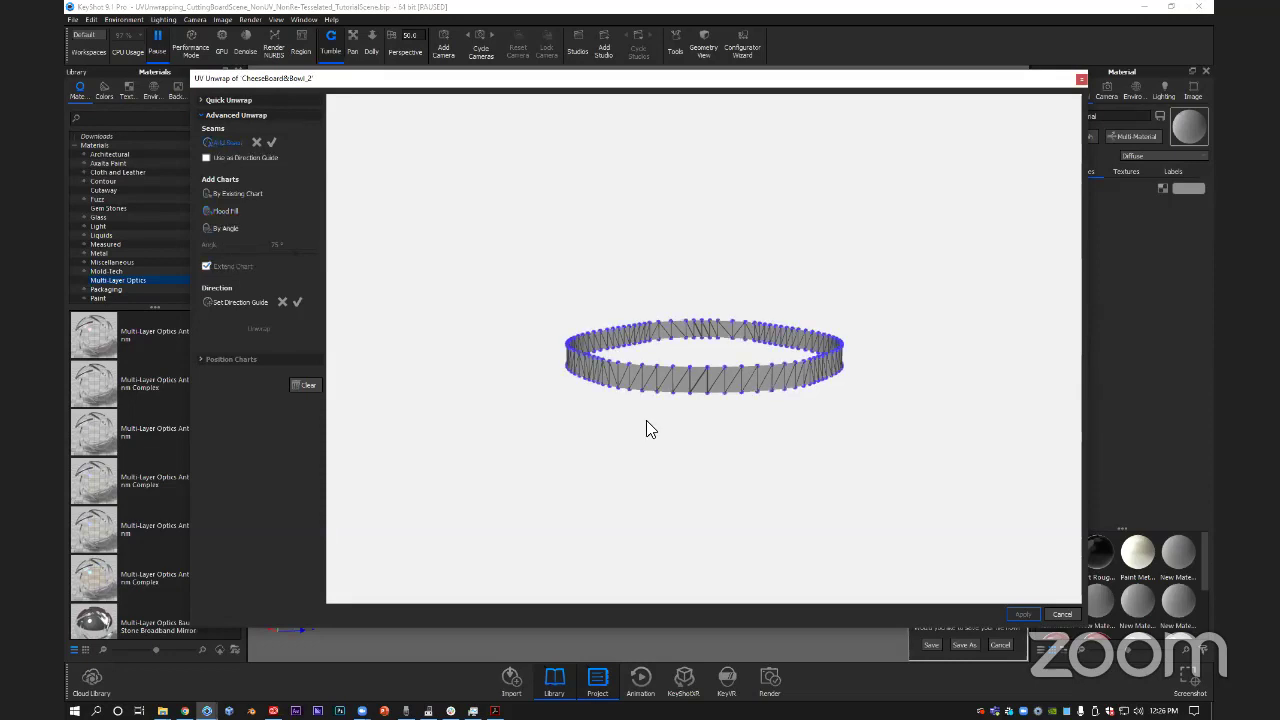
left_click(707, 368)
left_click(707, 393)
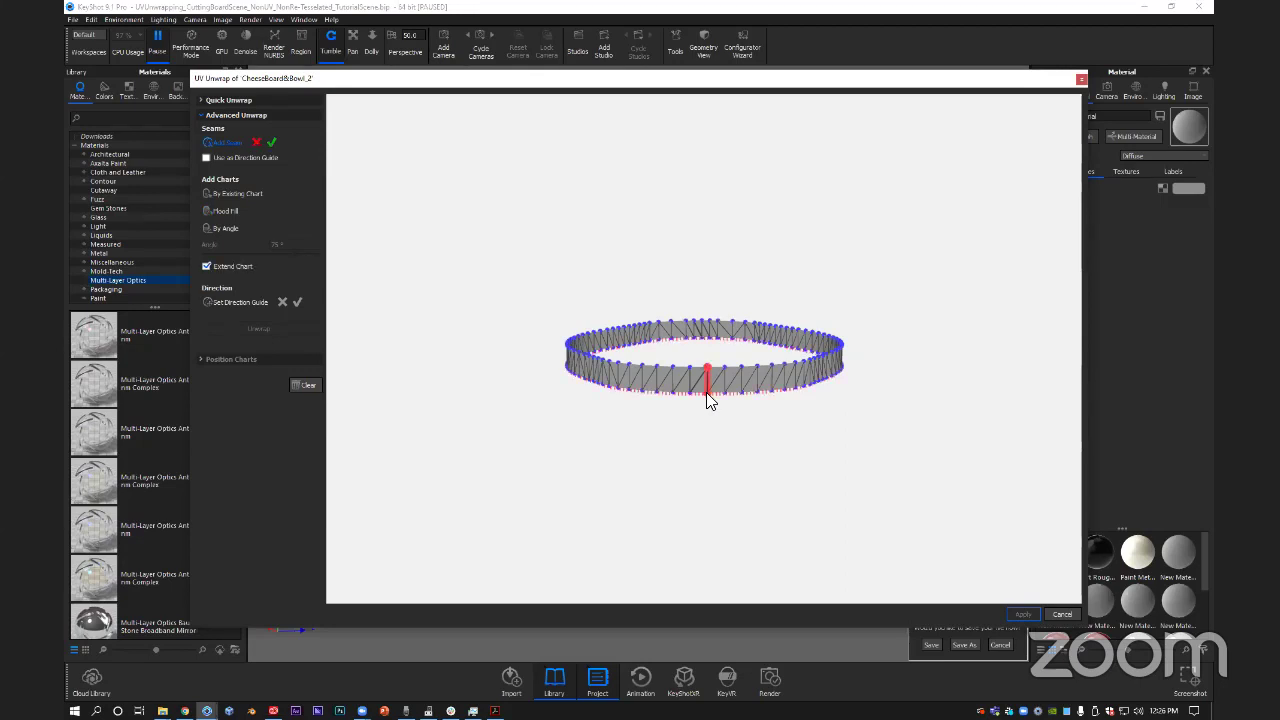
left_click(220, 211)
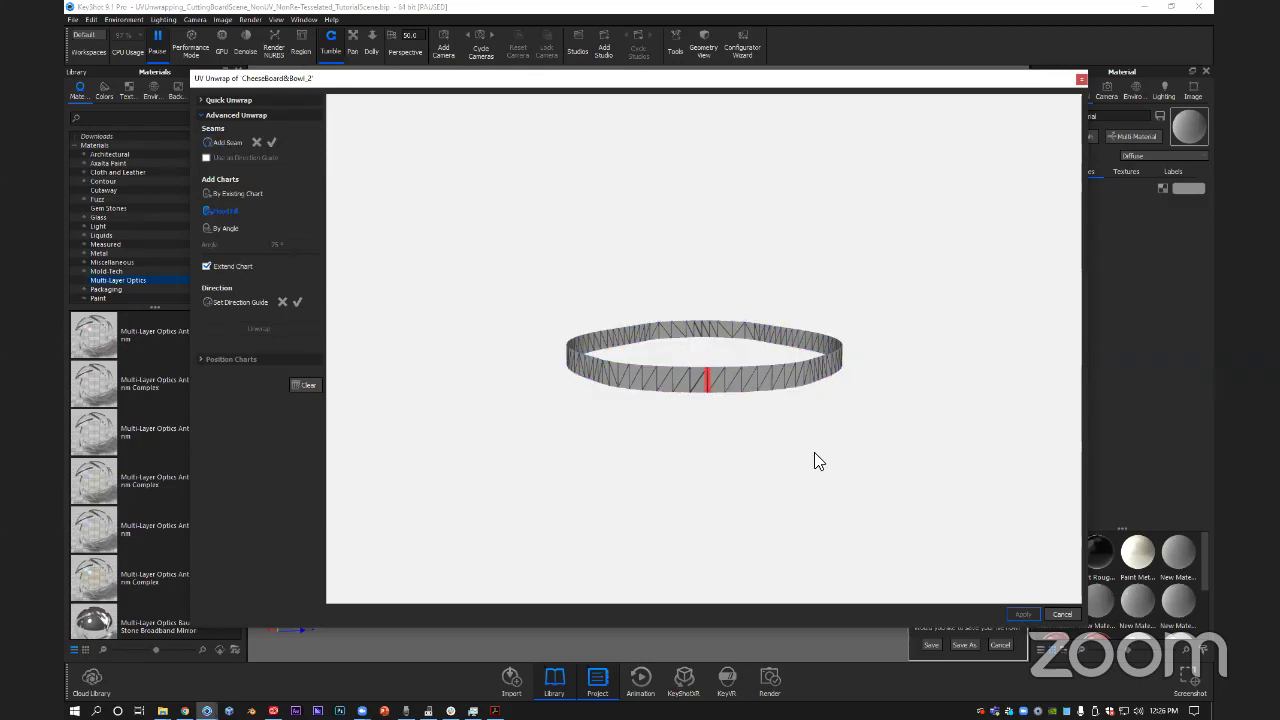
Draw a direction guide along the side wall's upper edge, starting at the vertex beside the seam.
left_click_drag(744, 442, 552, 378)
left_click(246, 296)
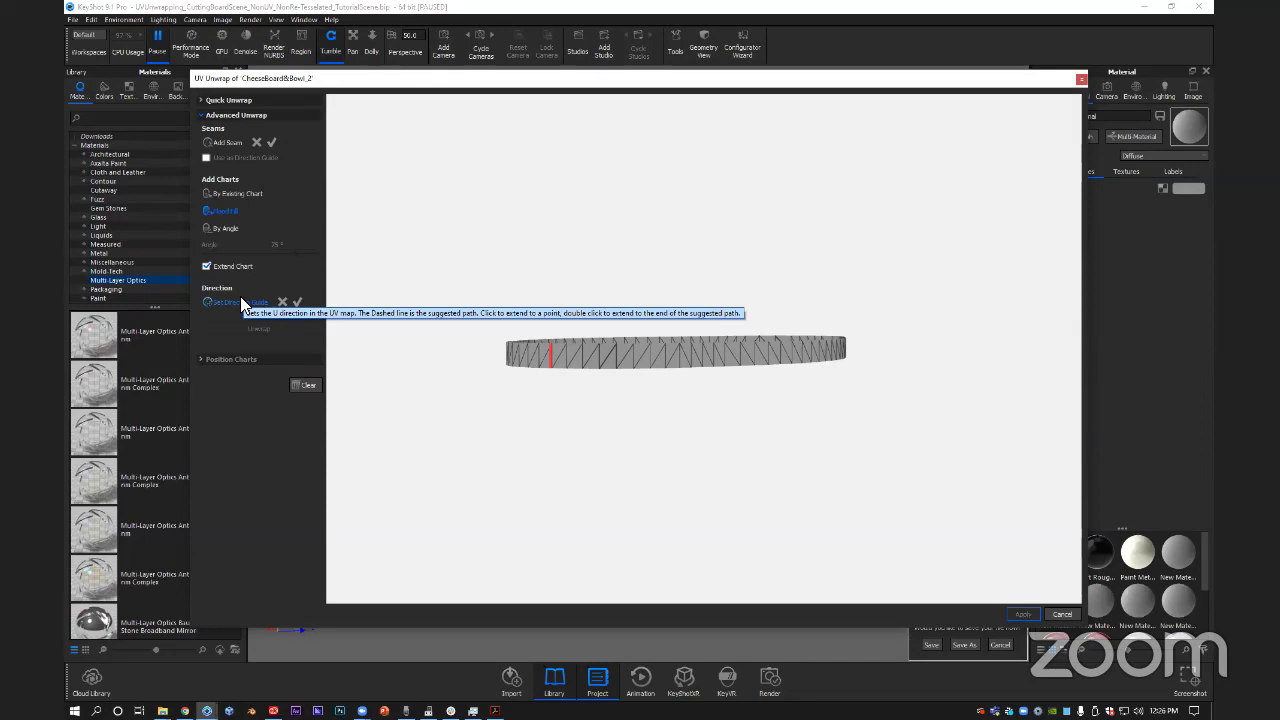
left_click(676, 388)
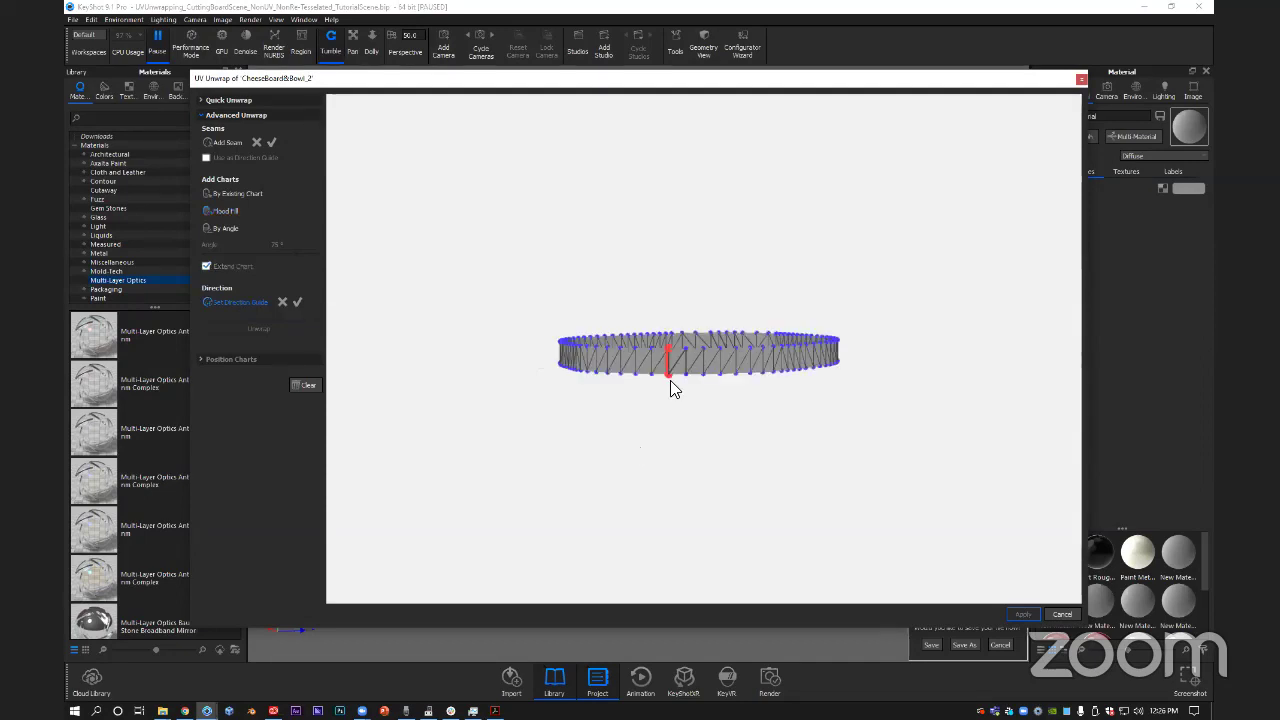
left_click(686, 347)
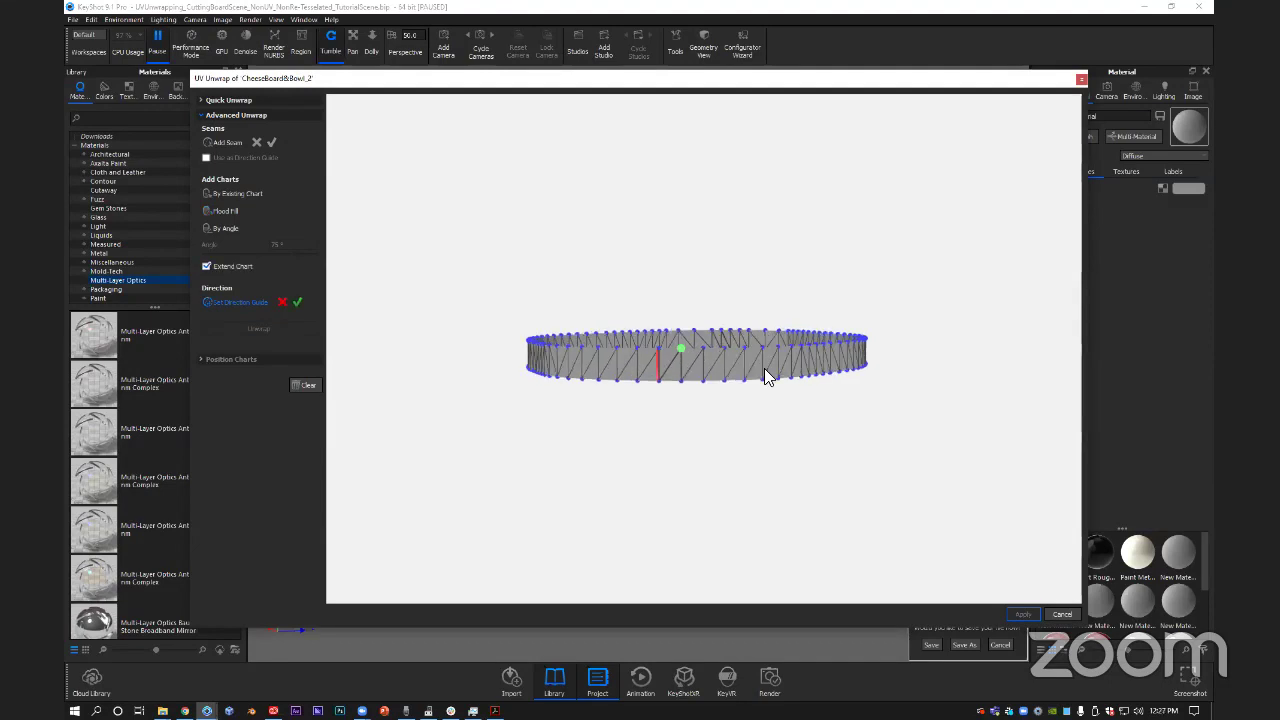
left_click_drag(740, 387, 670, 385)
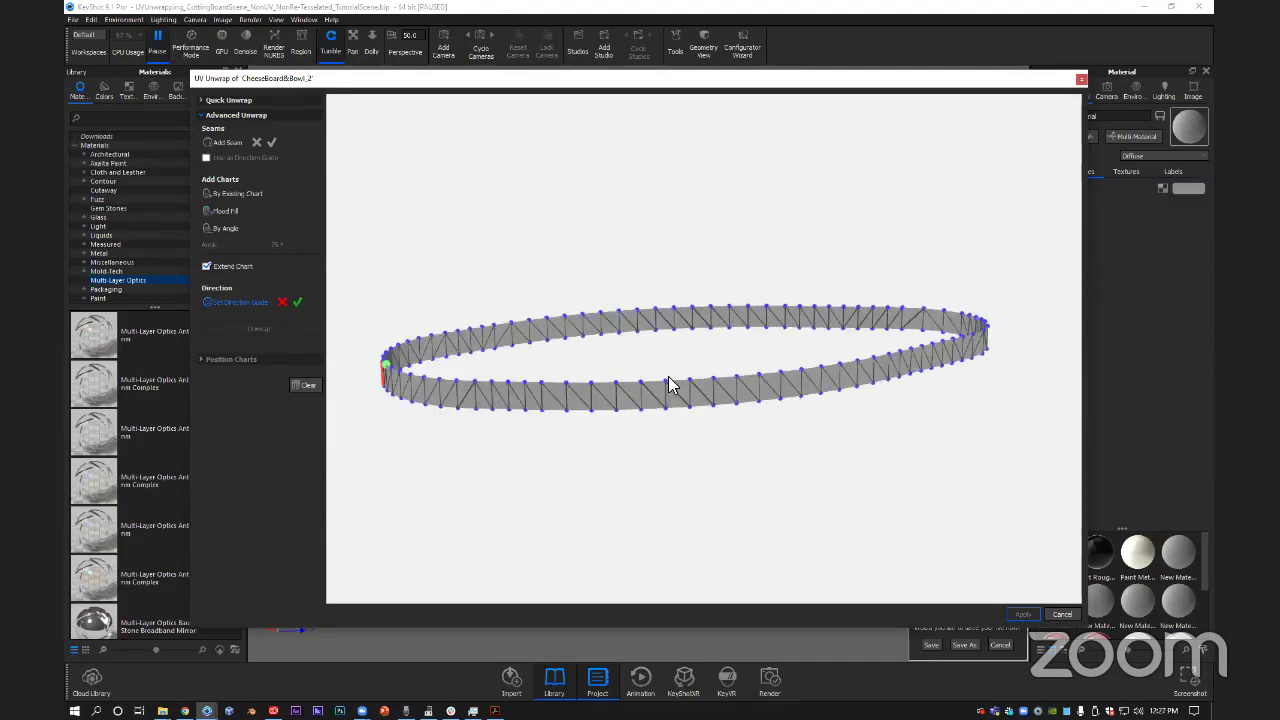
left_click(668, 378)
mouse_move(778, 375)
left_mouse_down()
mouse_move(433, 315)
mouse_move(572, 333)
left_mouse_up()
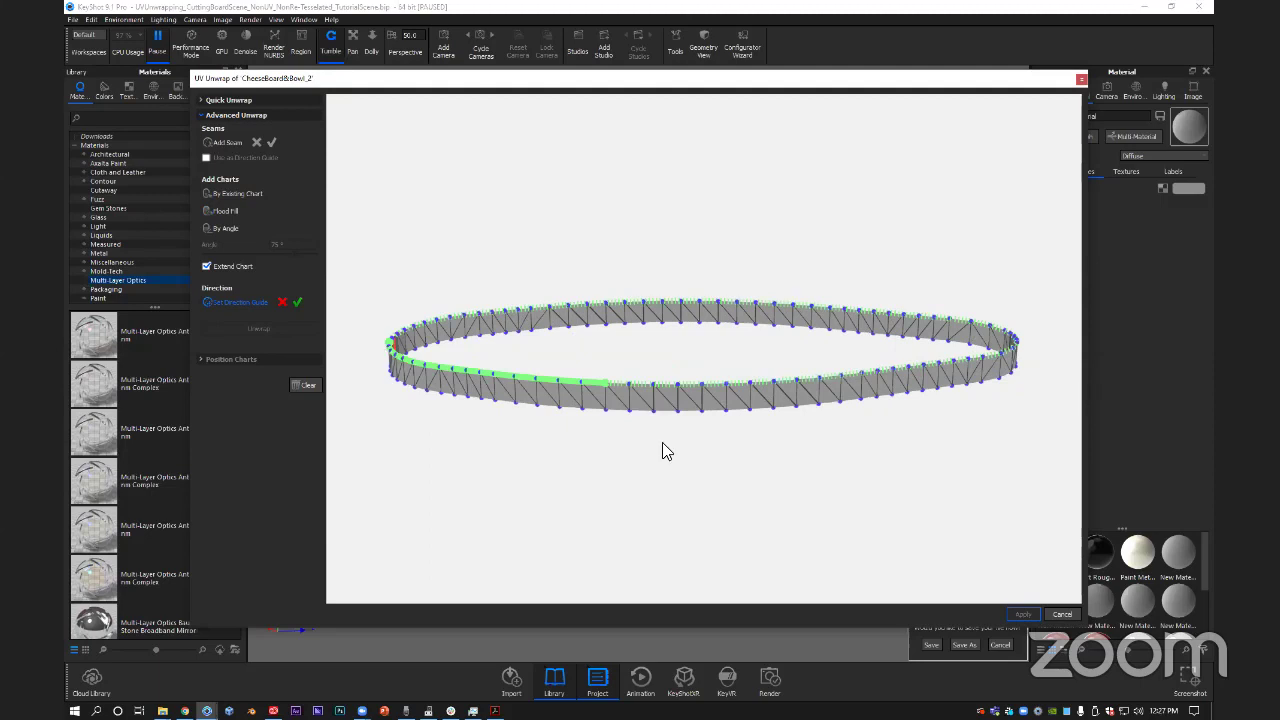
Extend the direction guide around the rest of the upper edge, ending just short of the seam, and accept it.
left_click_drag(814, 470, 668, 442)
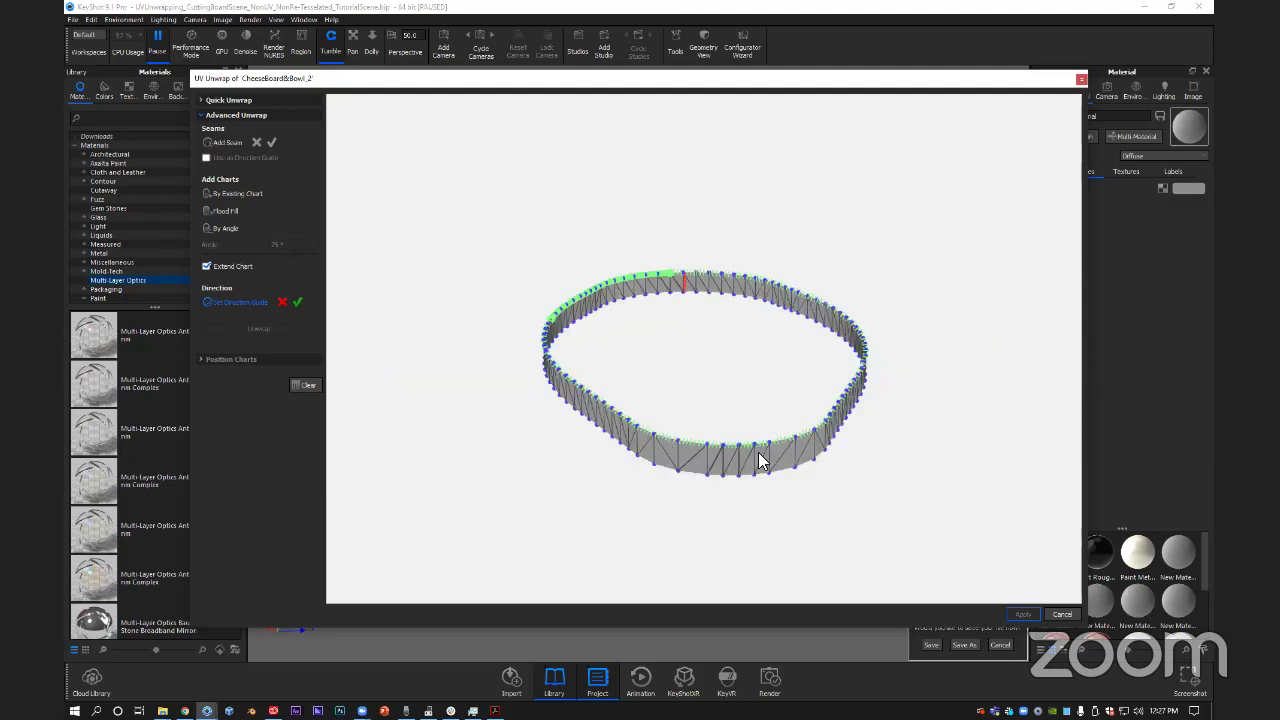
left_click_drag(755, 462, 794, 486)
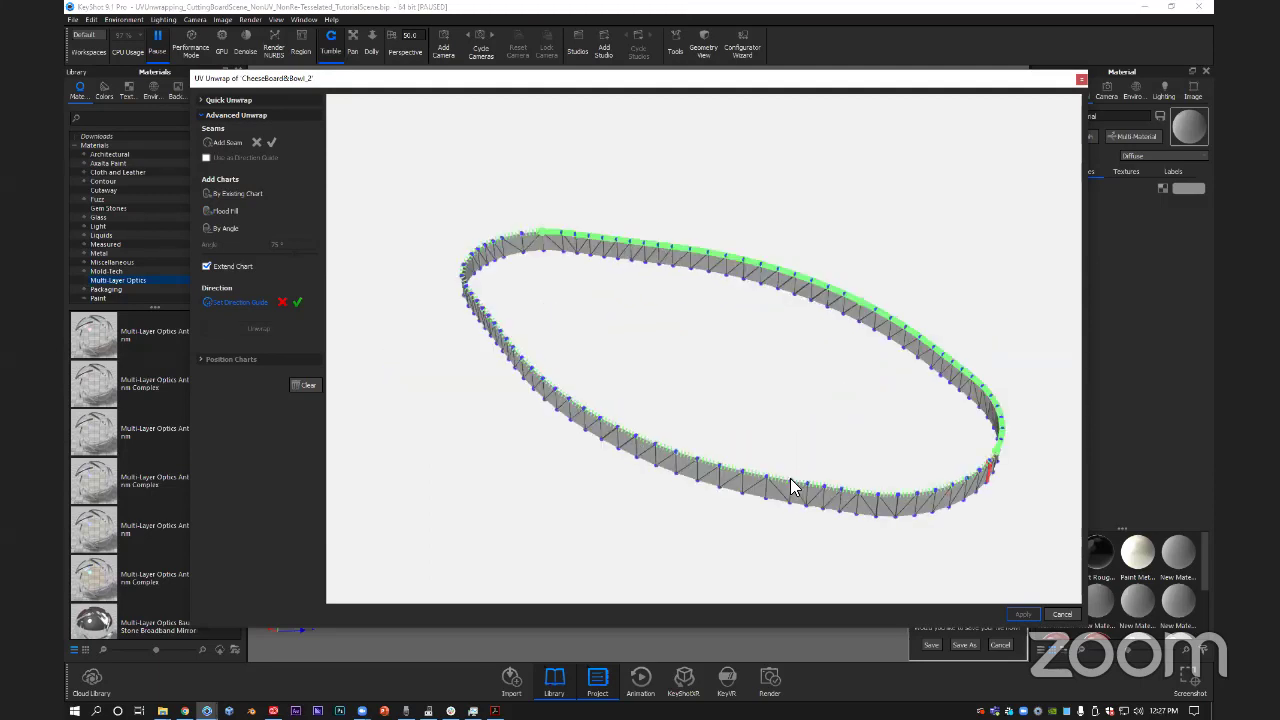
left_click(985, 472)
left_click_drag(920, 448, 908, 436)
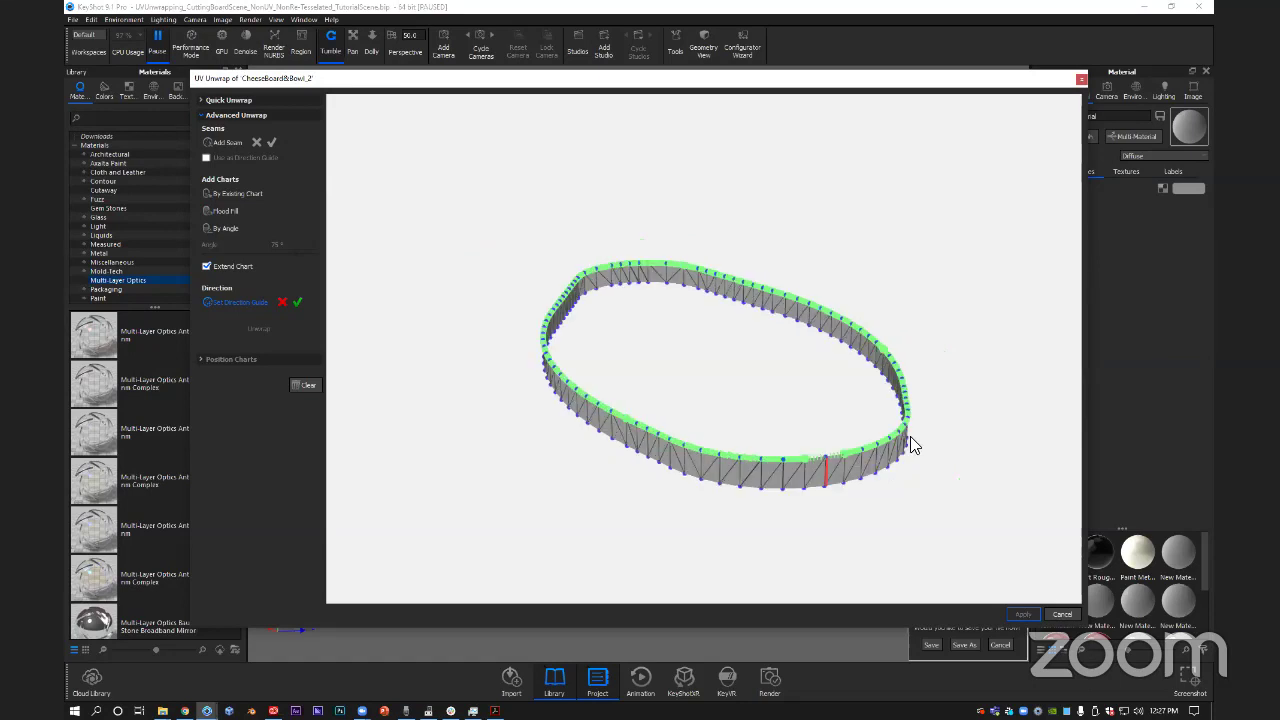
left_click_drag(359, 367, 362, 377)
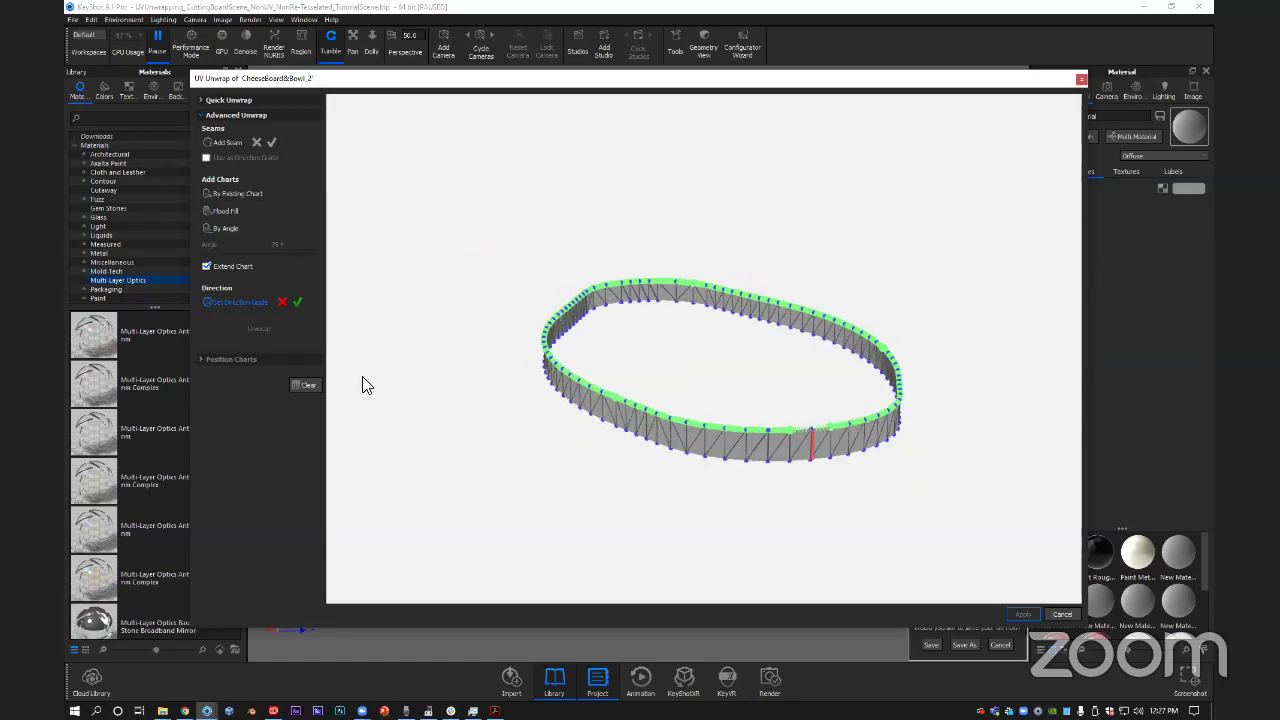
left_click(296, 303)
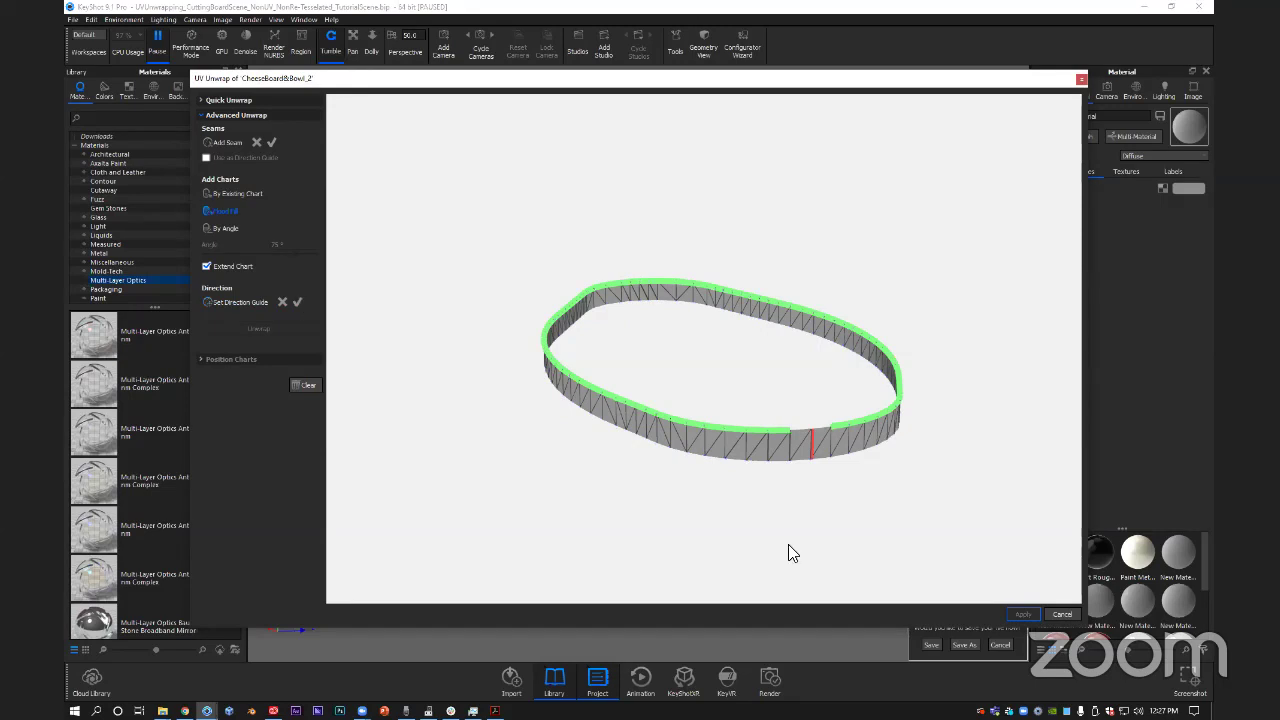
Unwrap the board's side wall along its direction guide, check the resulting charts all around it, and apply the unwrap.
left_click_drag(736, 514, 743, 437)
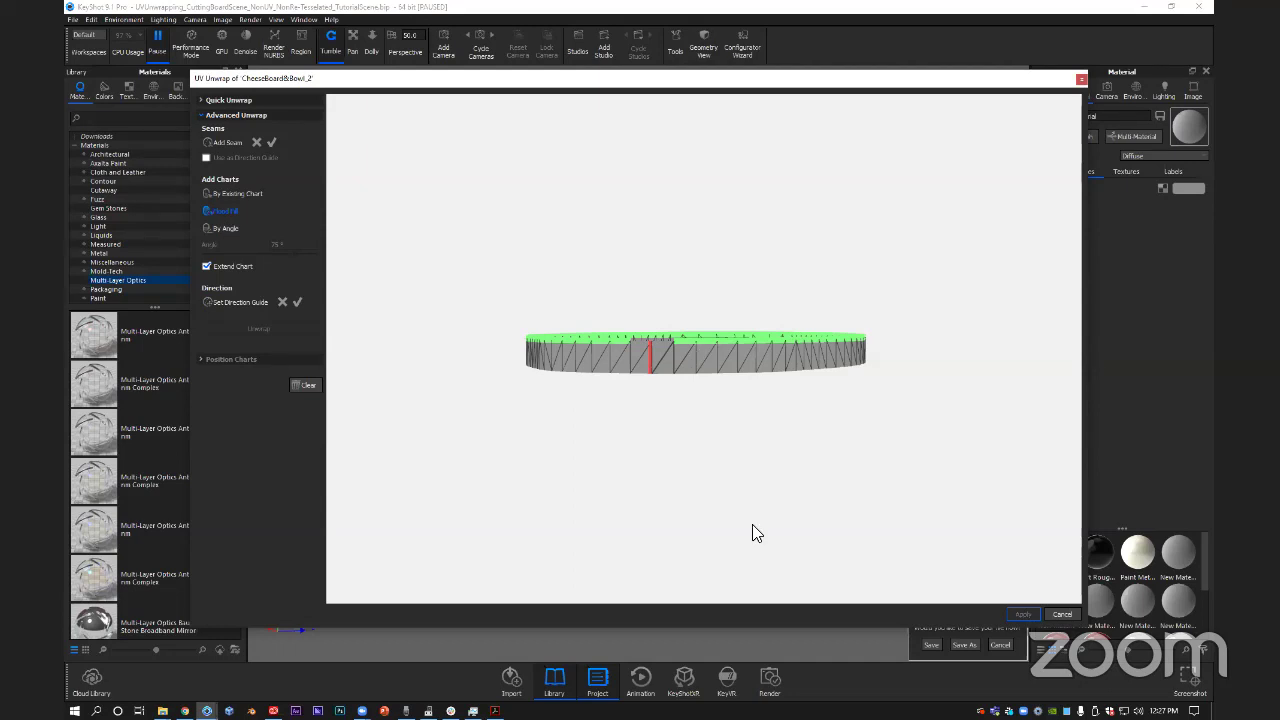
left_click_drag(534, 514, 790, 510)
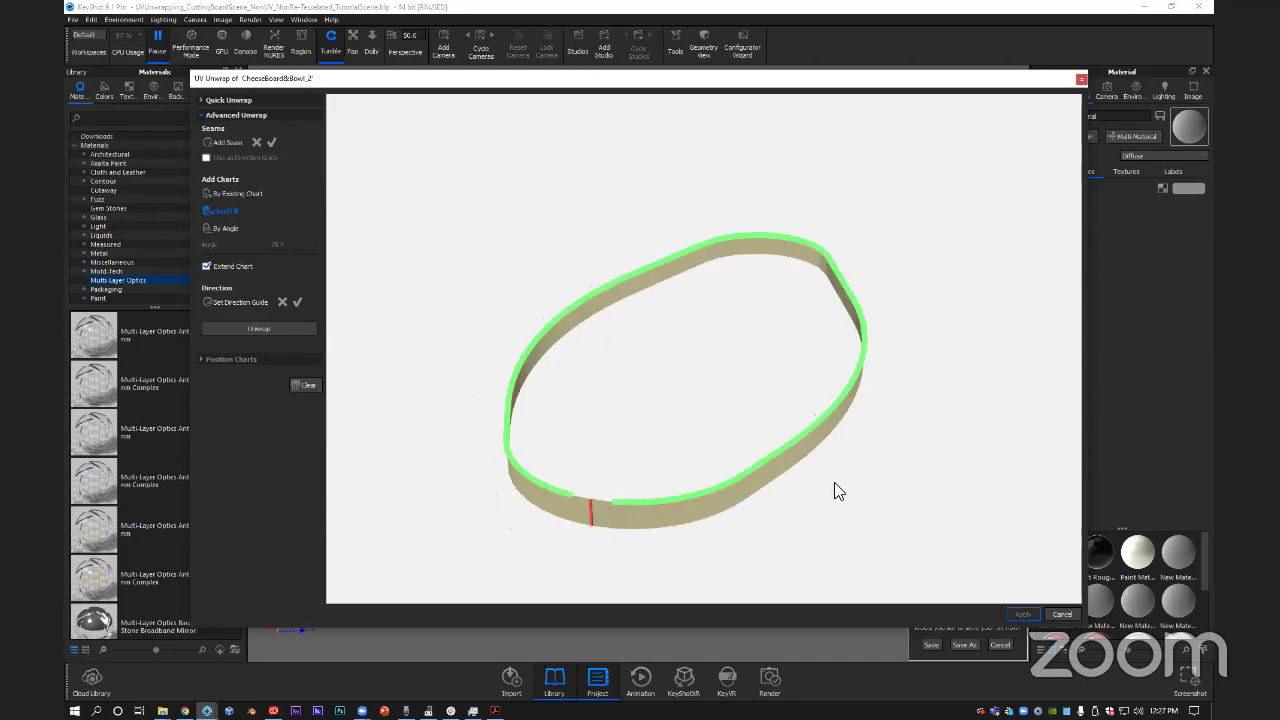
left_click(262, 326)
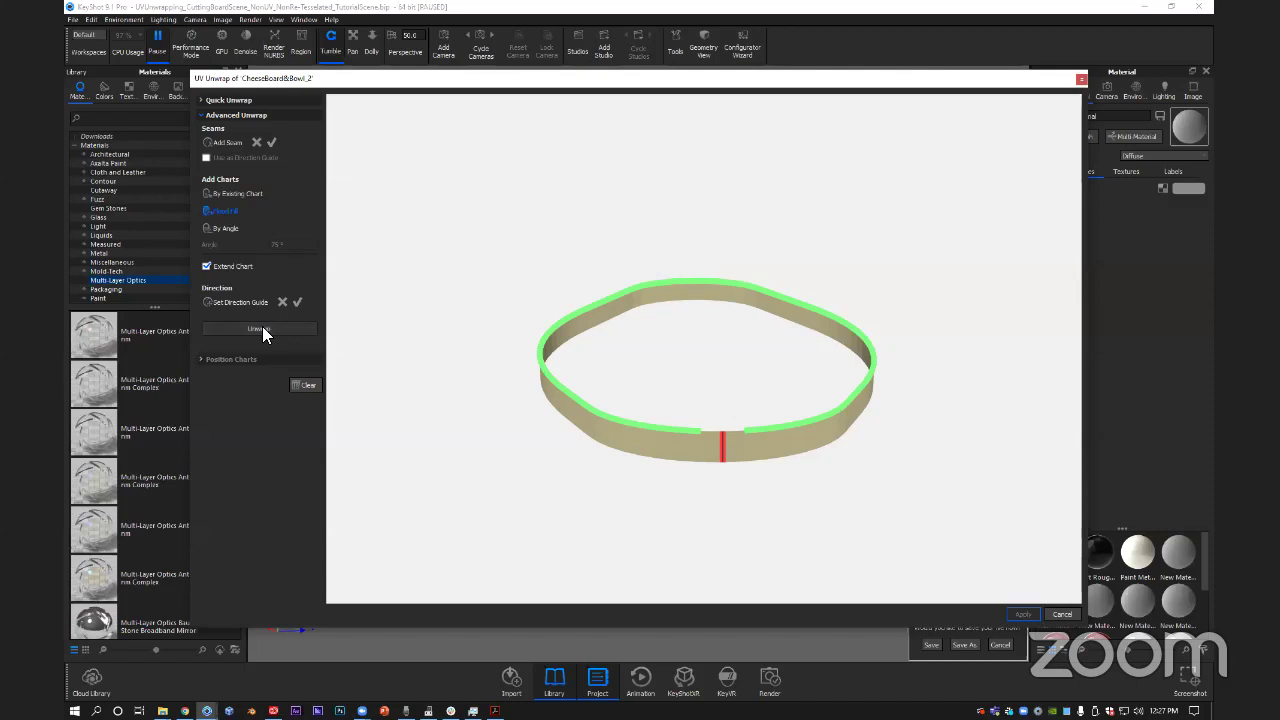
left_click_drag(778, 468, 574, 486)
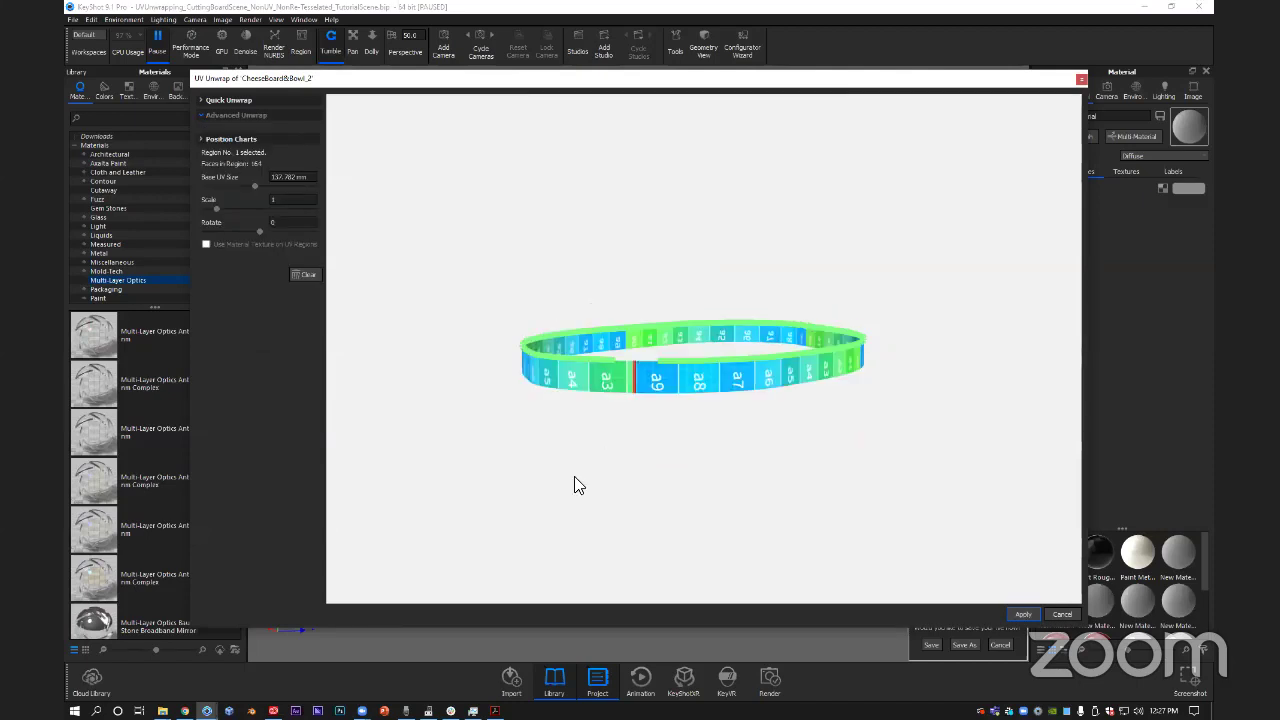
left_click_drag(984, 426, 720, 440)
left_click_drag(1029, 440, 843, 491)
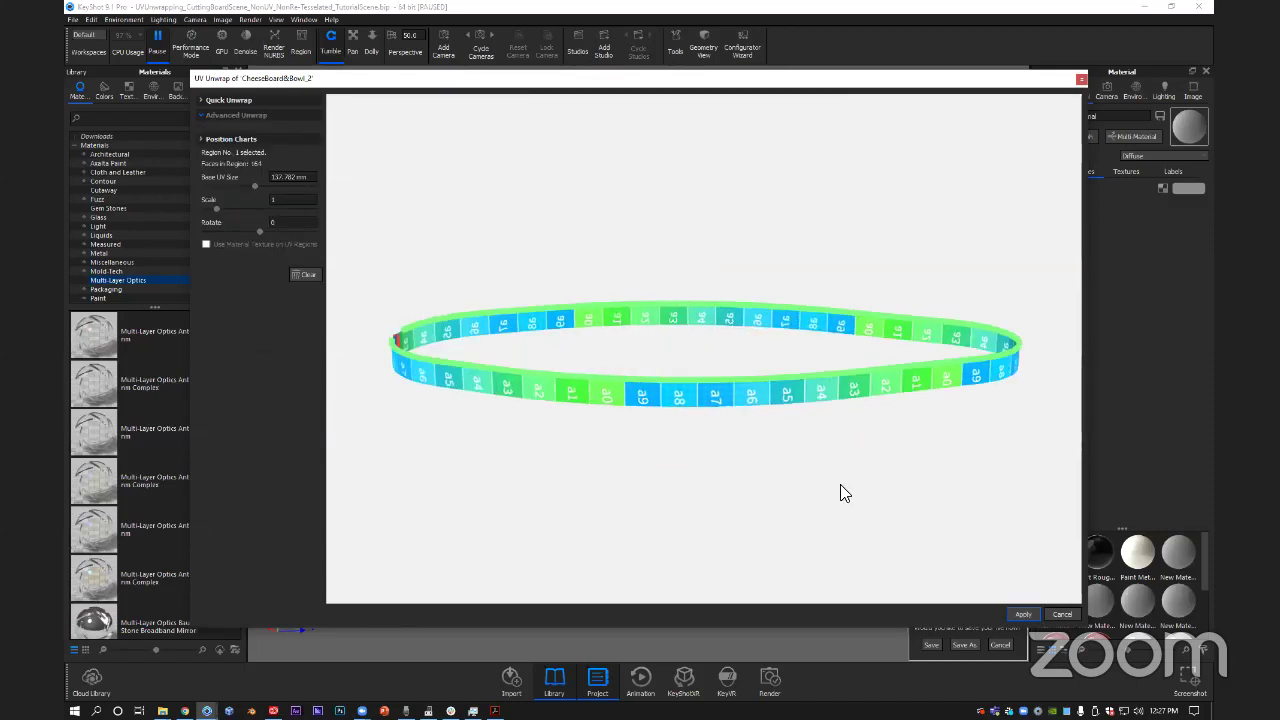
left_click(1020, 612)
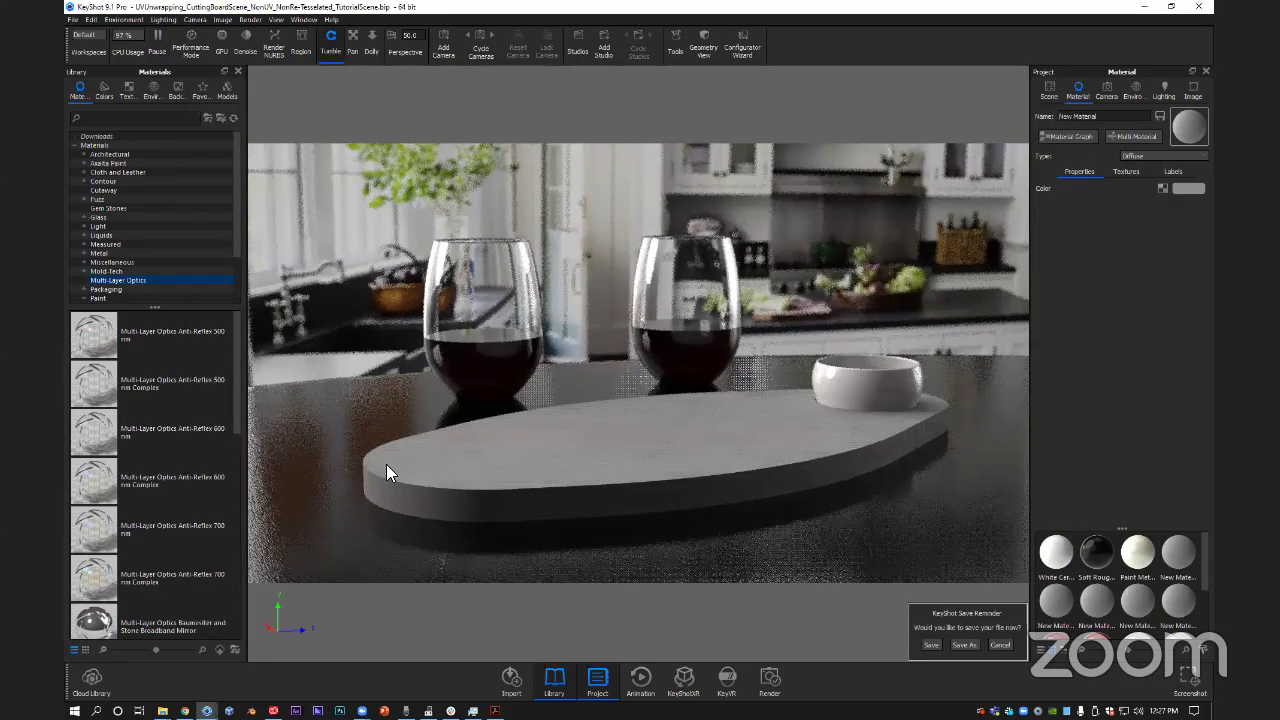
Try an advanced unwrap of the board's top face with a straight direction guide running lengthwise from near the bowl hole.
key("shift+p")
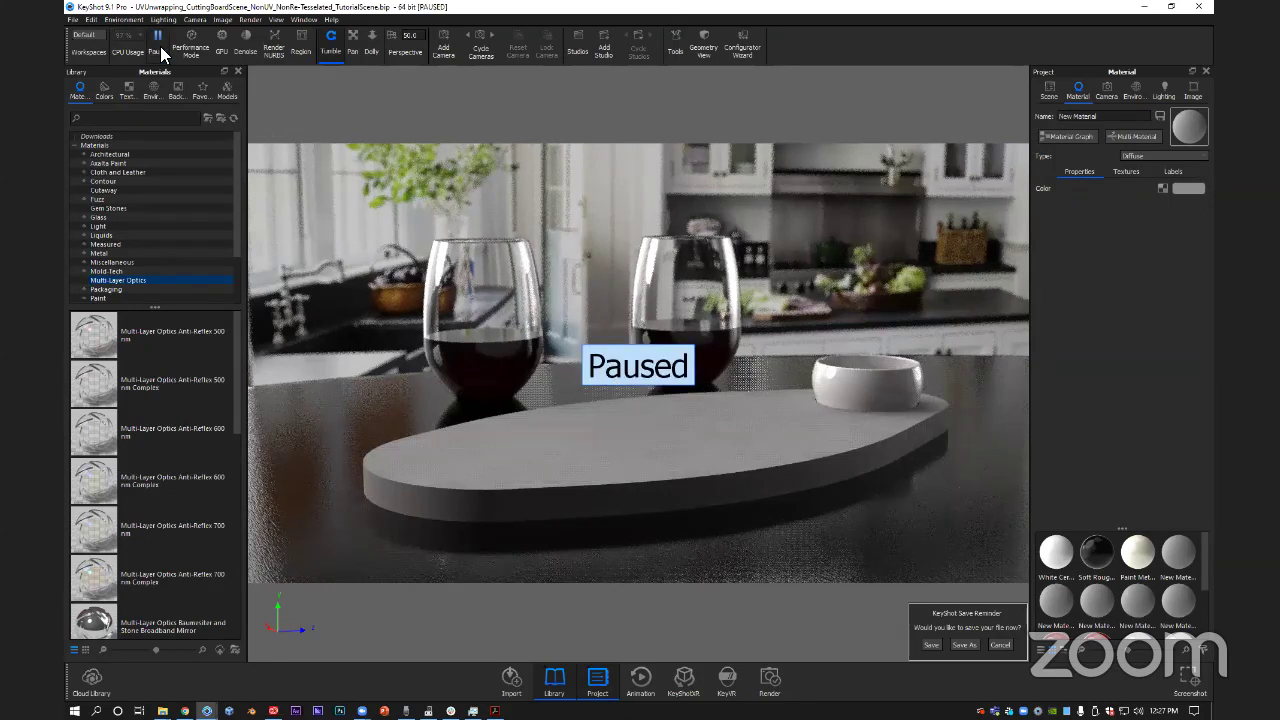
key("shift+p")
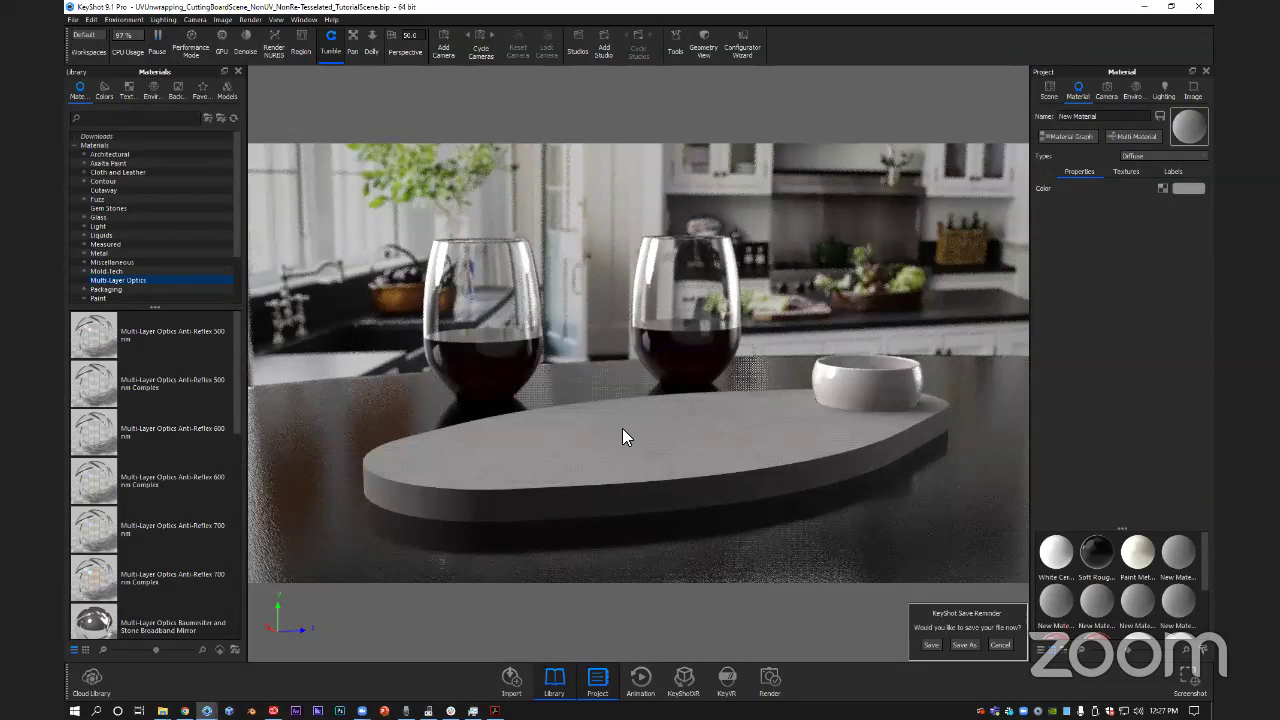
right_click(638, 344)
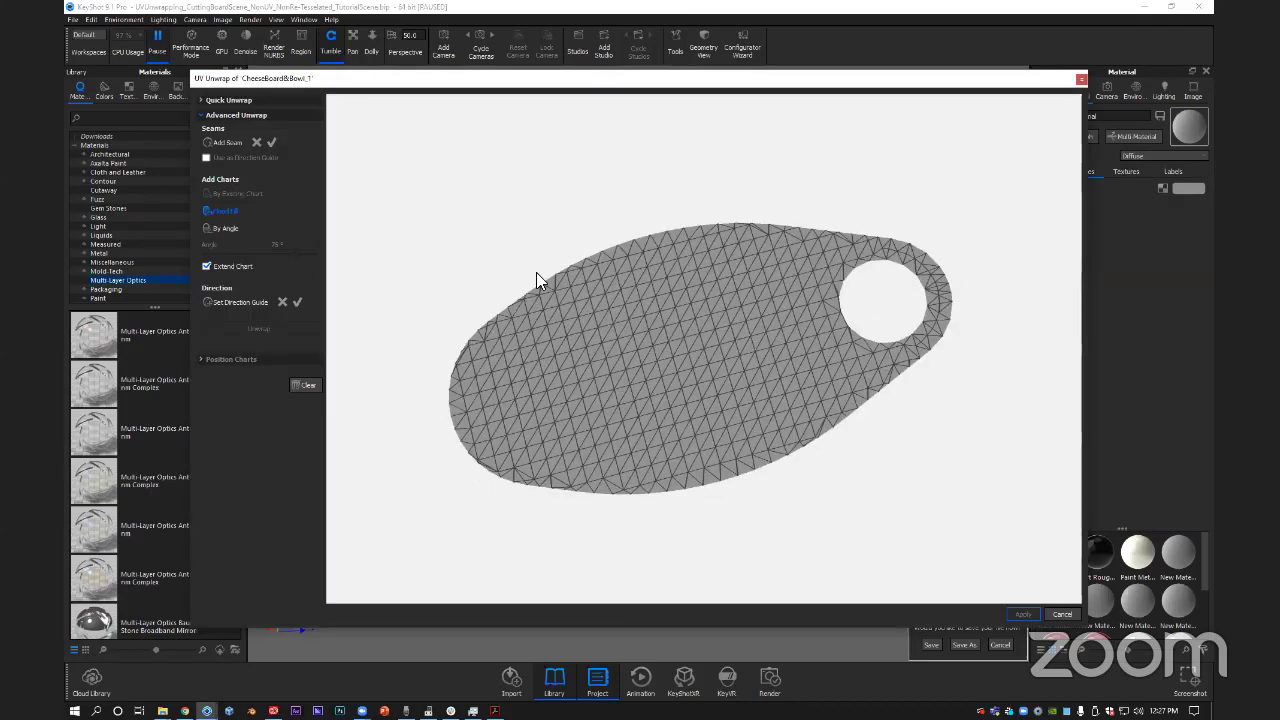
left_click(288, 302)
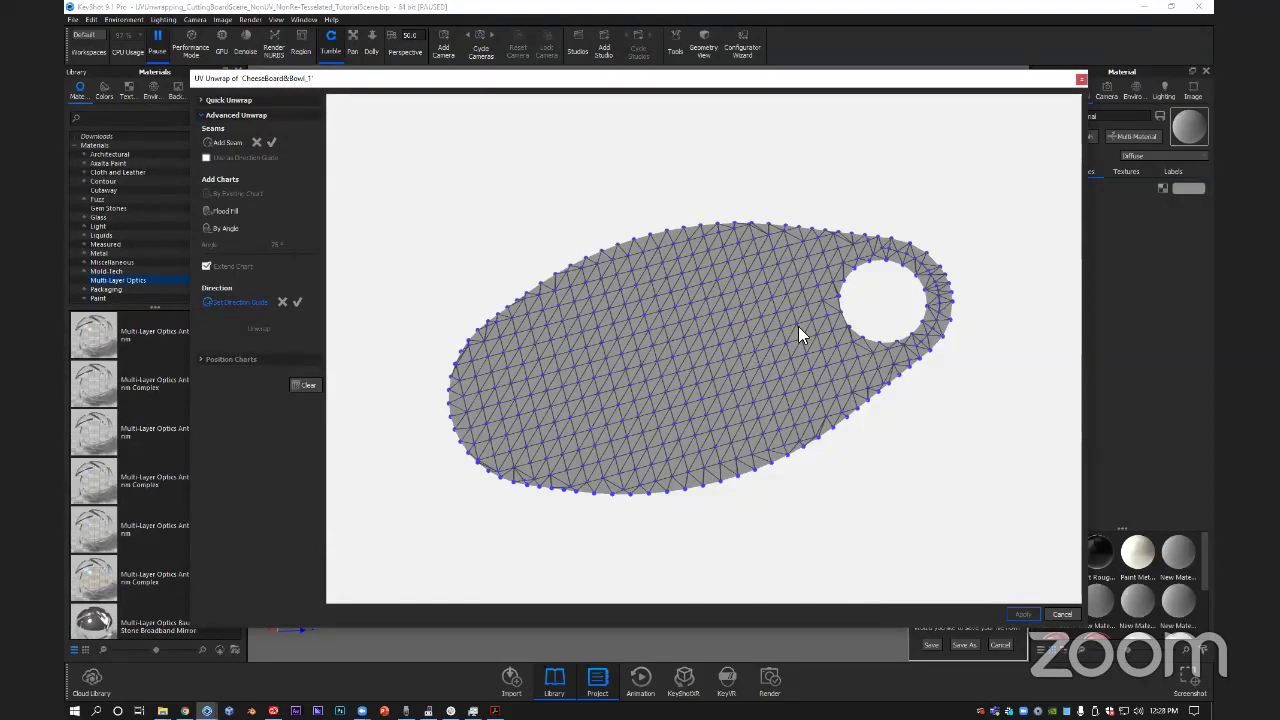
left_click(569, 379)
left_click(574, 422)
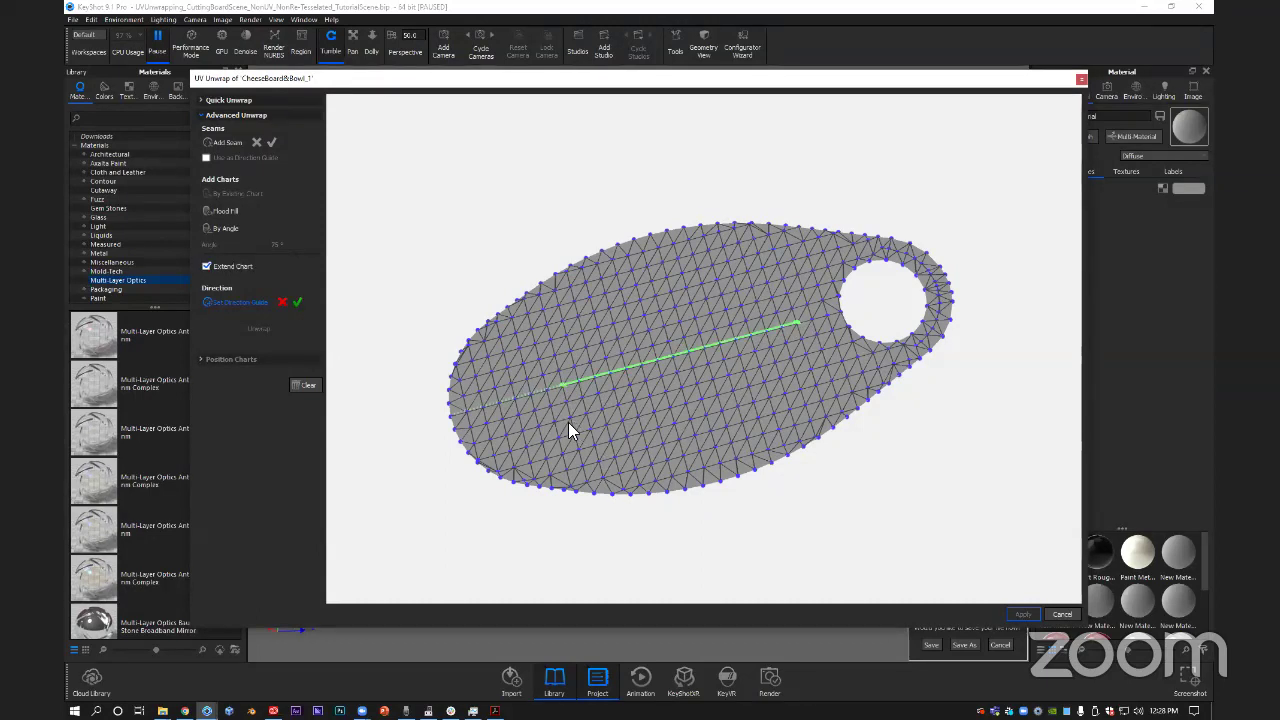
left_click(297, 301)
left_click(568, 336)
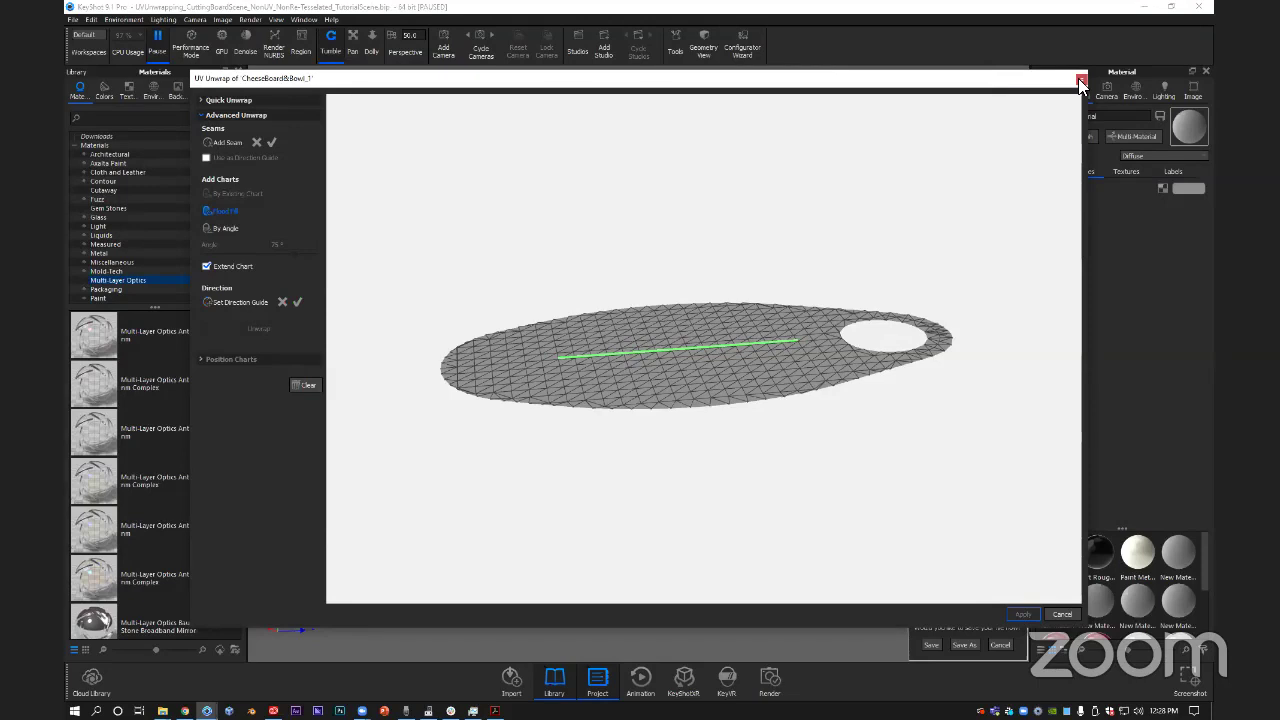
key("Escape")
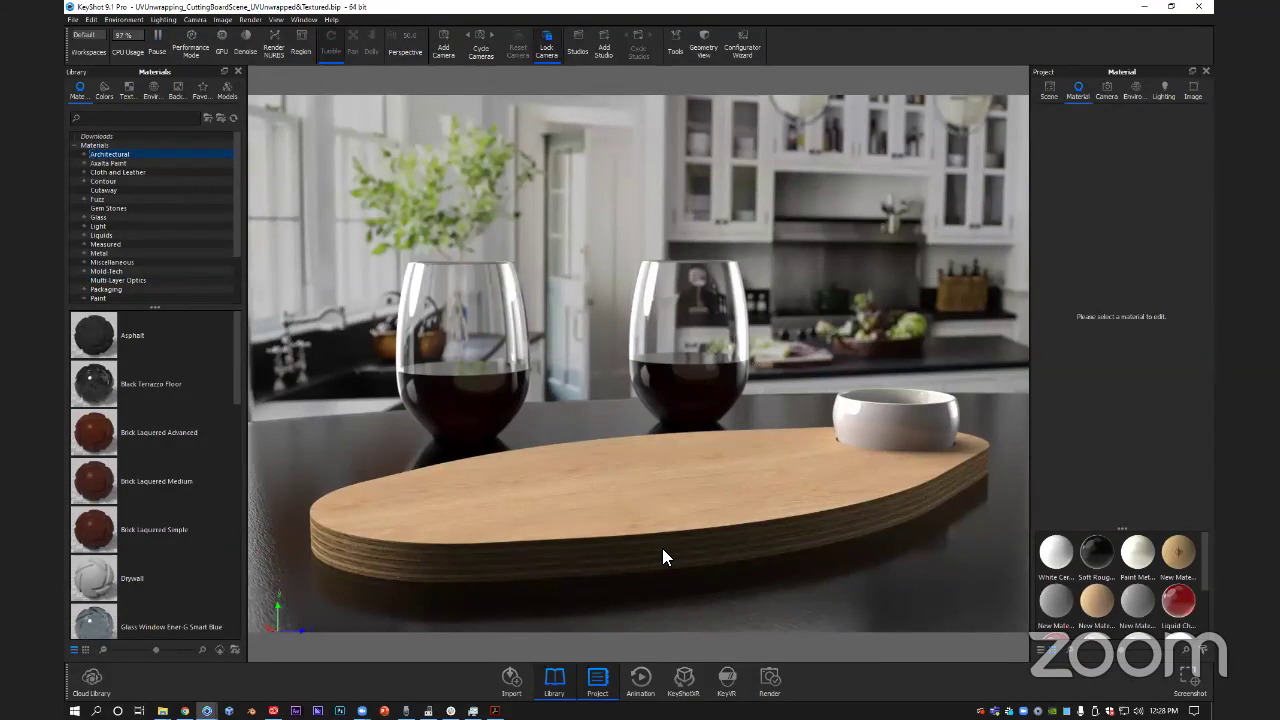
In the finished wooden board scene, examine the side wall material's color texture, its mapping type options and its size settings.
double_click(950, 338)
left_click(1125, 174)
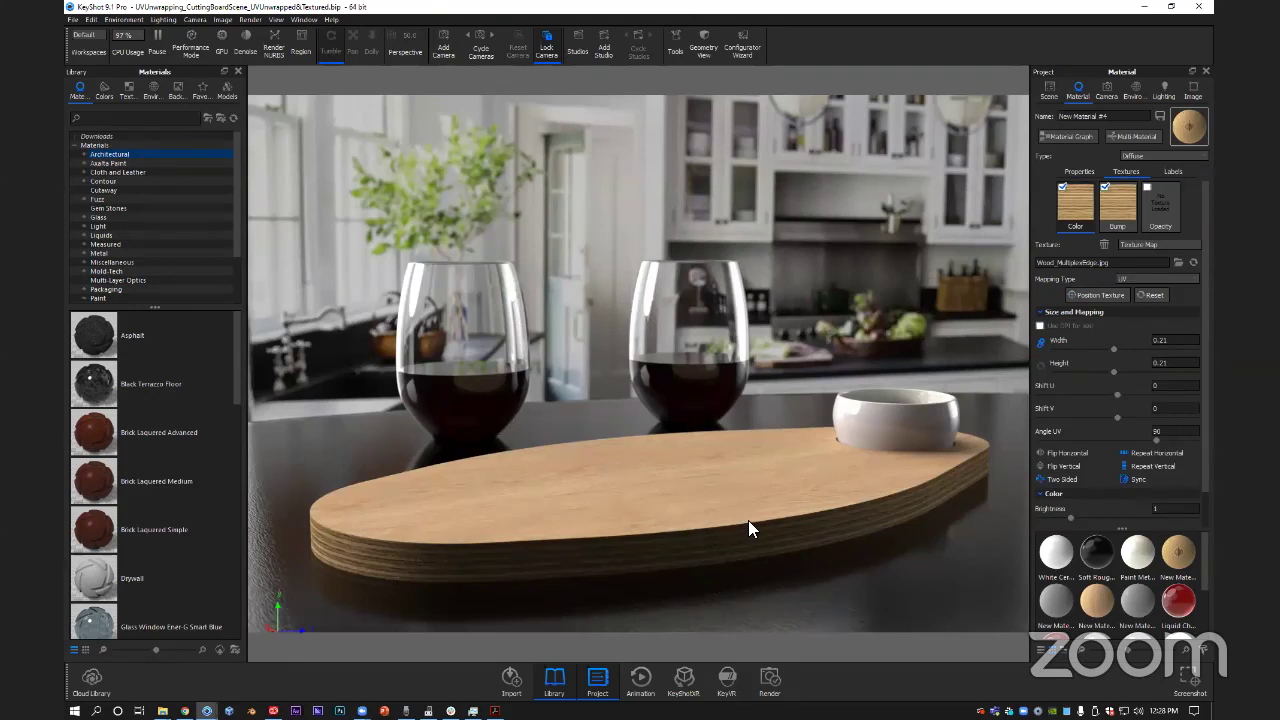
left_click(1152, 279)
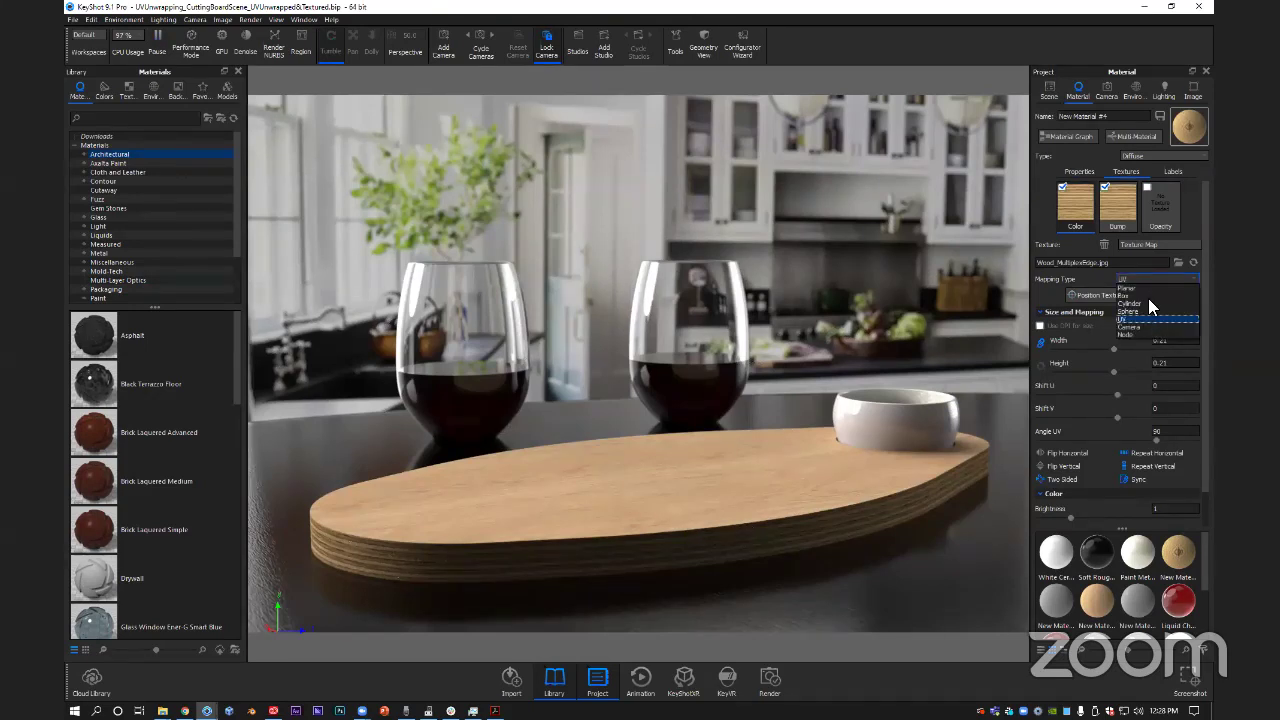
left_click(1134, 318)
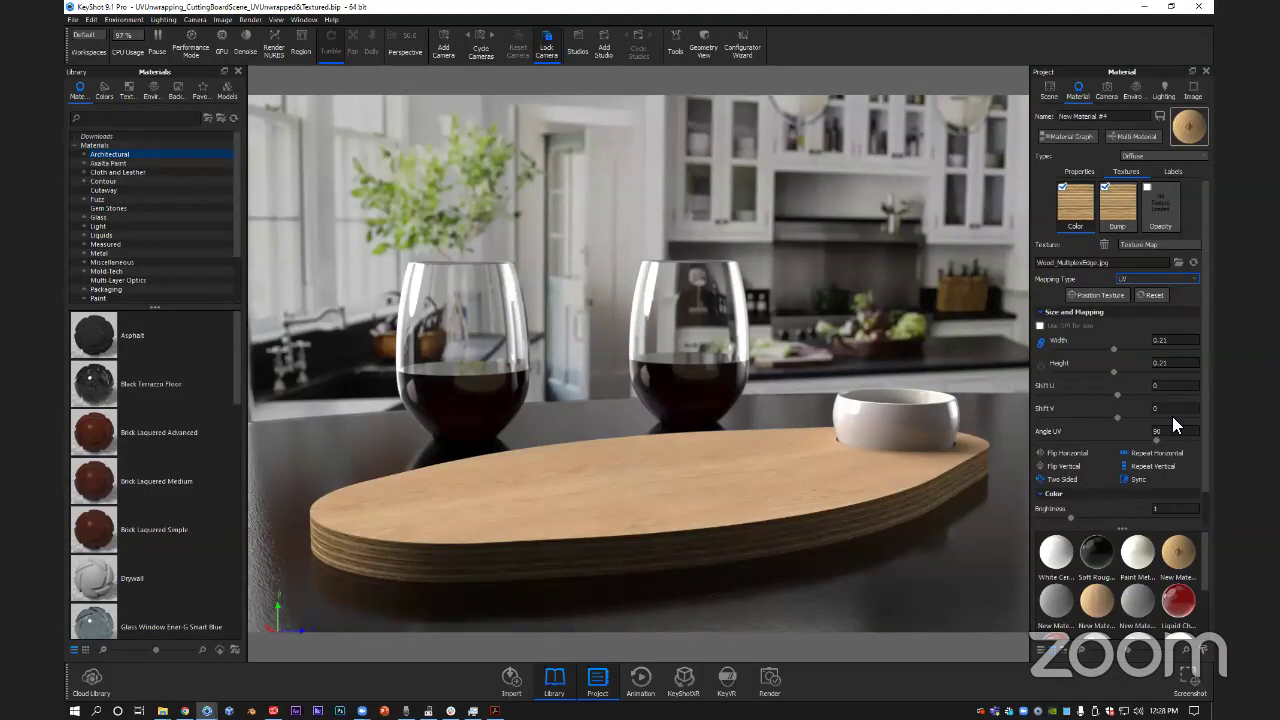
scroll(1118, 462, "down", 1)
Pause the finished board scene, switch to the KSW_RealCLoth_EXAMPLE.bip scene and resume its live rendering.
left_click(158, 36)
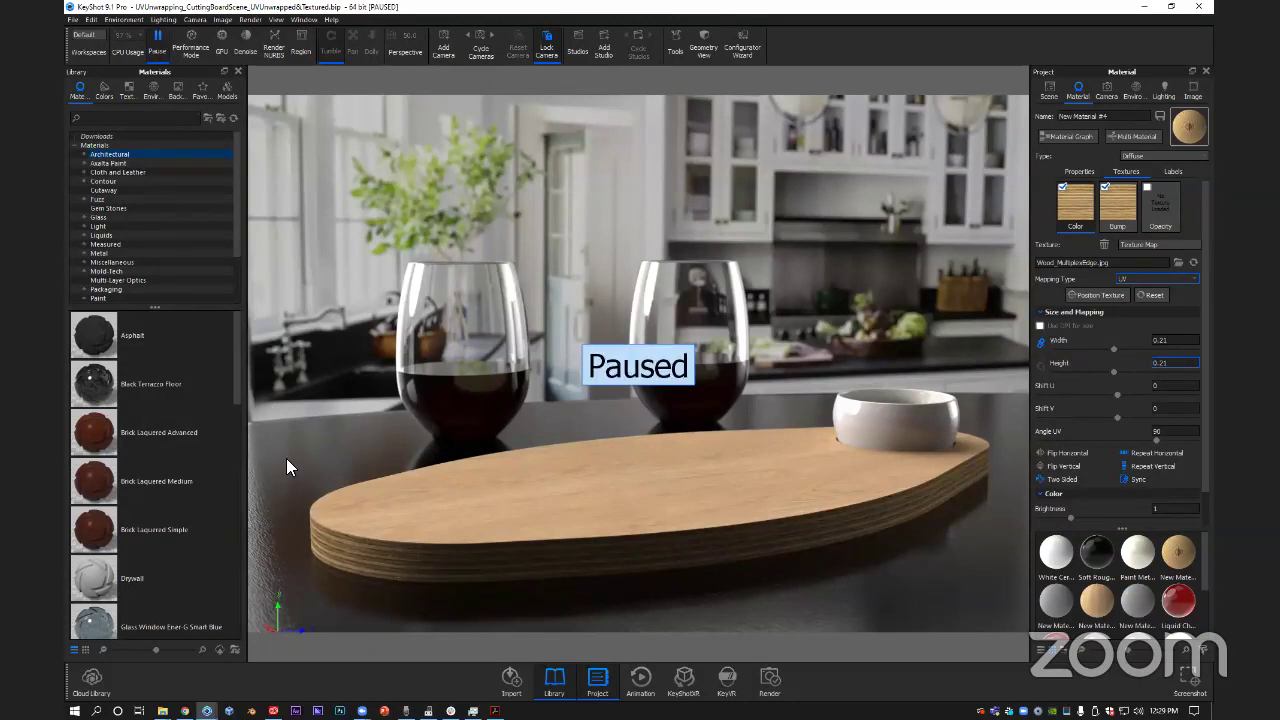
mouse_move(162, 710)
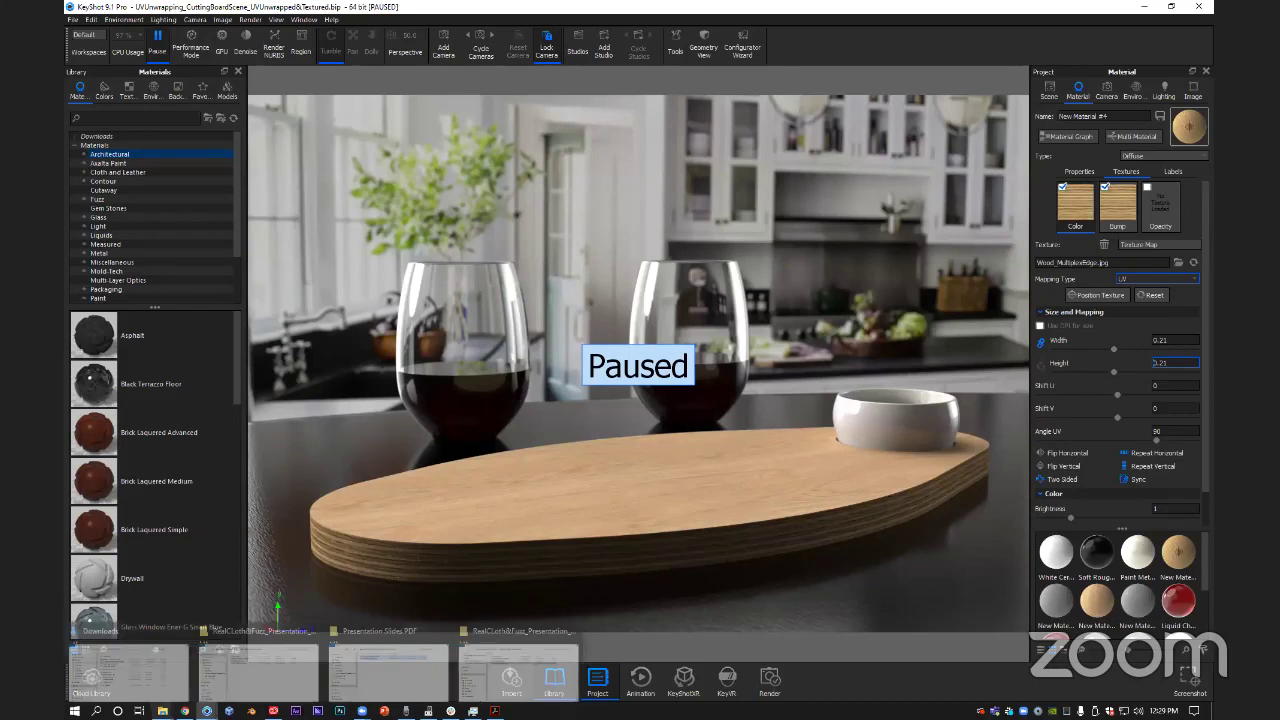
mouse_move(207, 710)
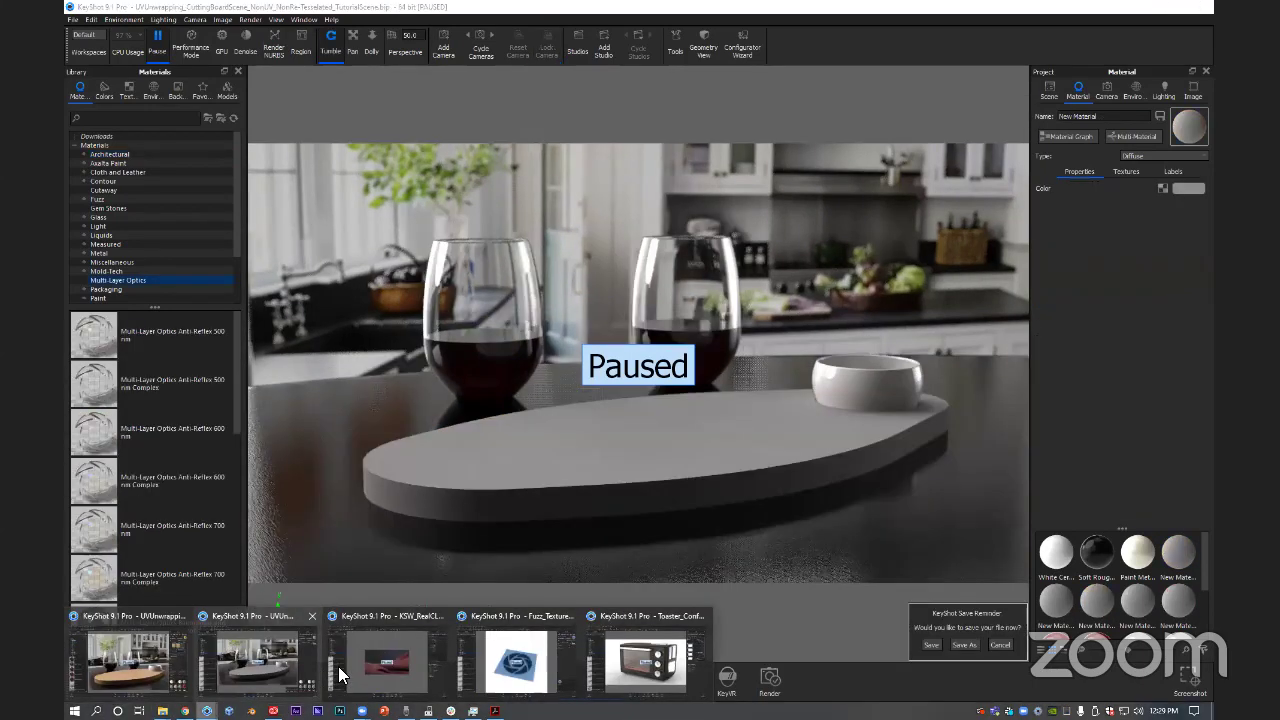
left_click(340, 677)
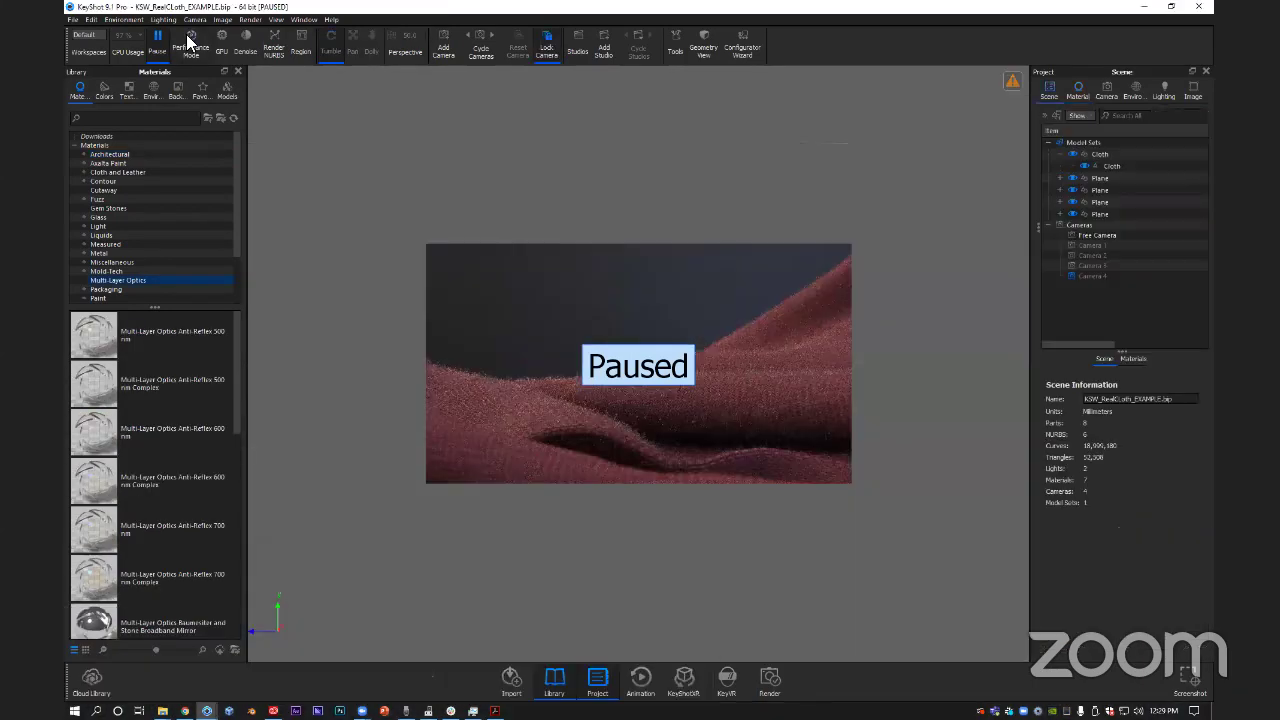
left_click(158, 42)
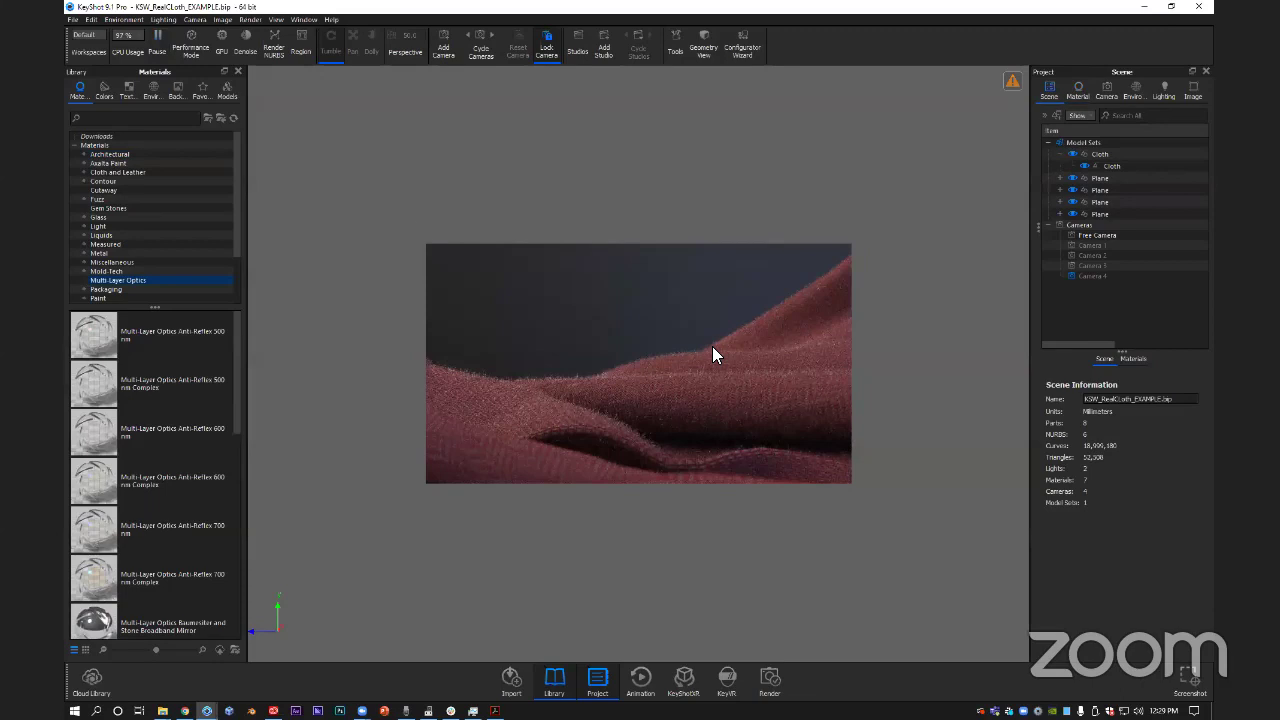
Assign the library material RealCloth Basket Twill Dark Grey Flyaway Fibers to the Cloth model.
scroll(174, 228, "down", 2)
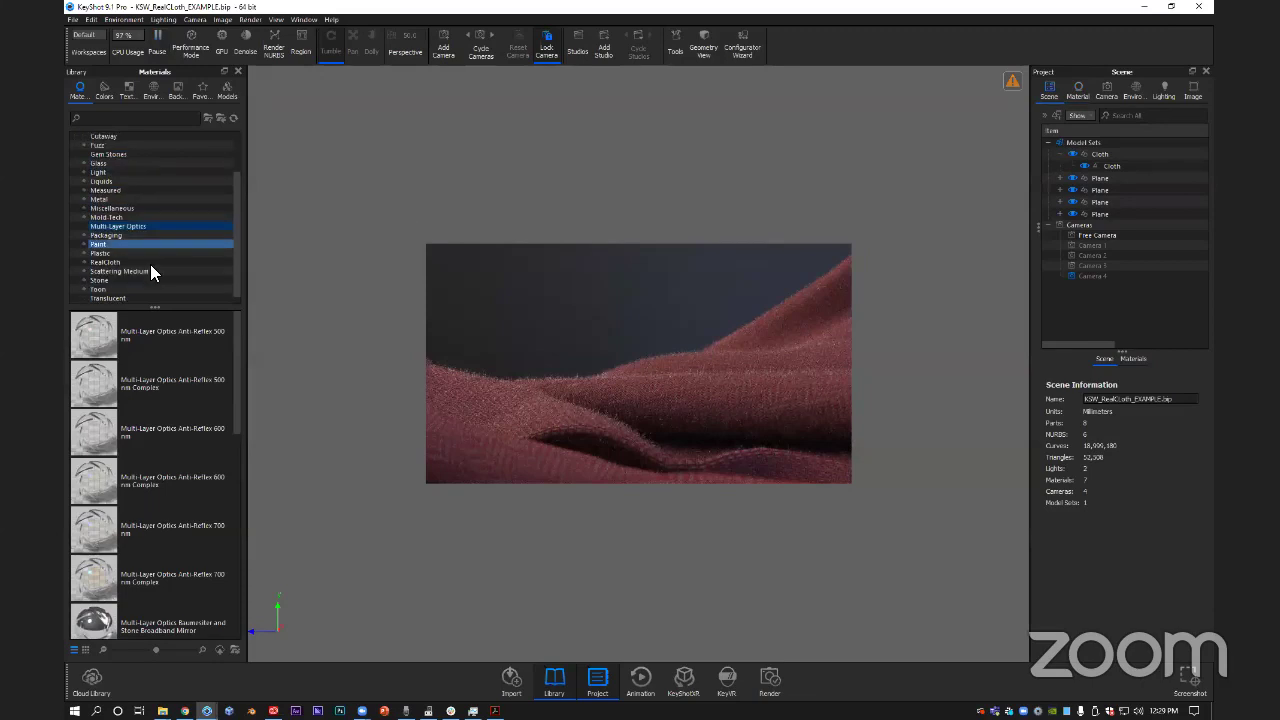
left_click(150, 262)
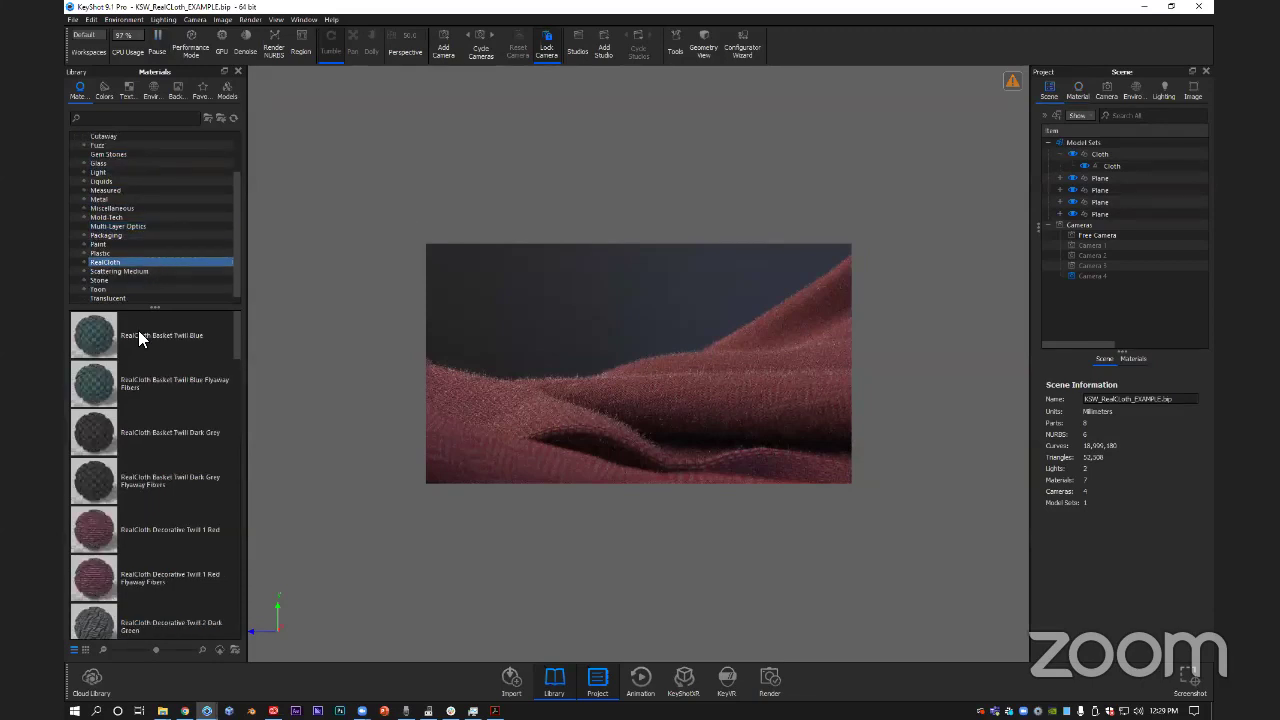
left_click(106, 460)
scroll(120, 456, "down", 5)
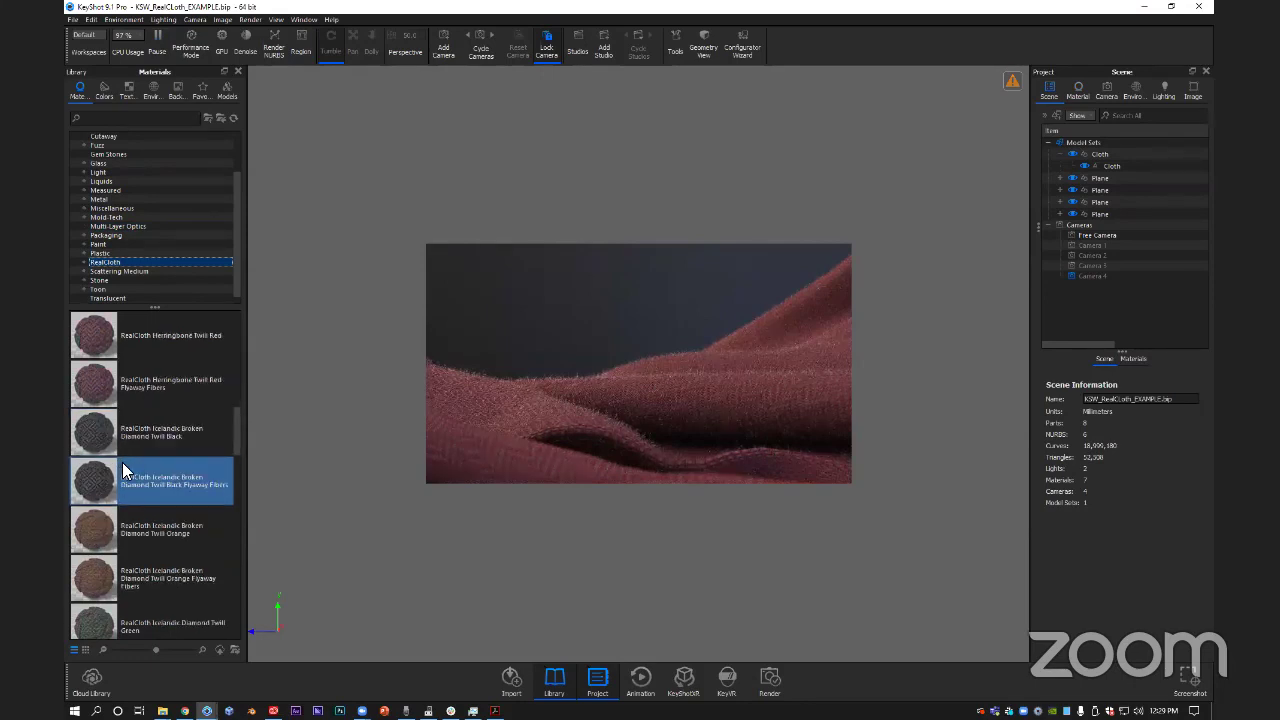
scroll(122, 462, "up", 5)
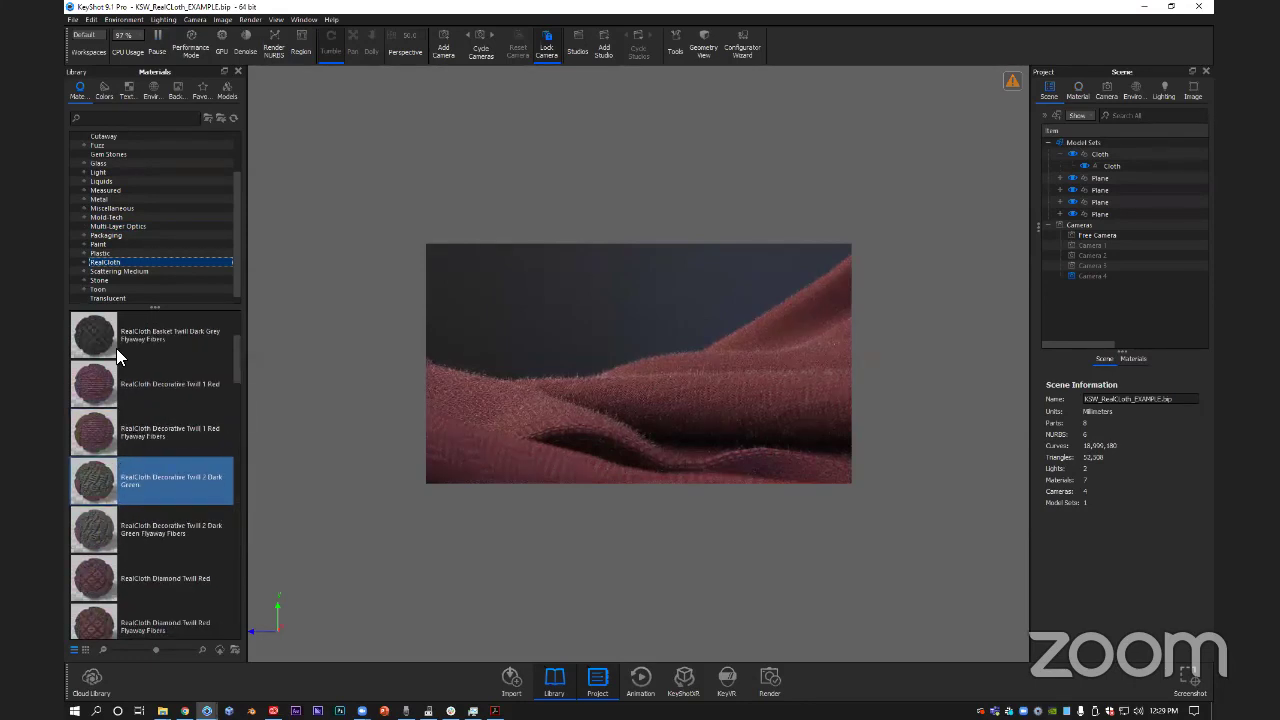
left_click_drag(148, 332, 1140, 160)
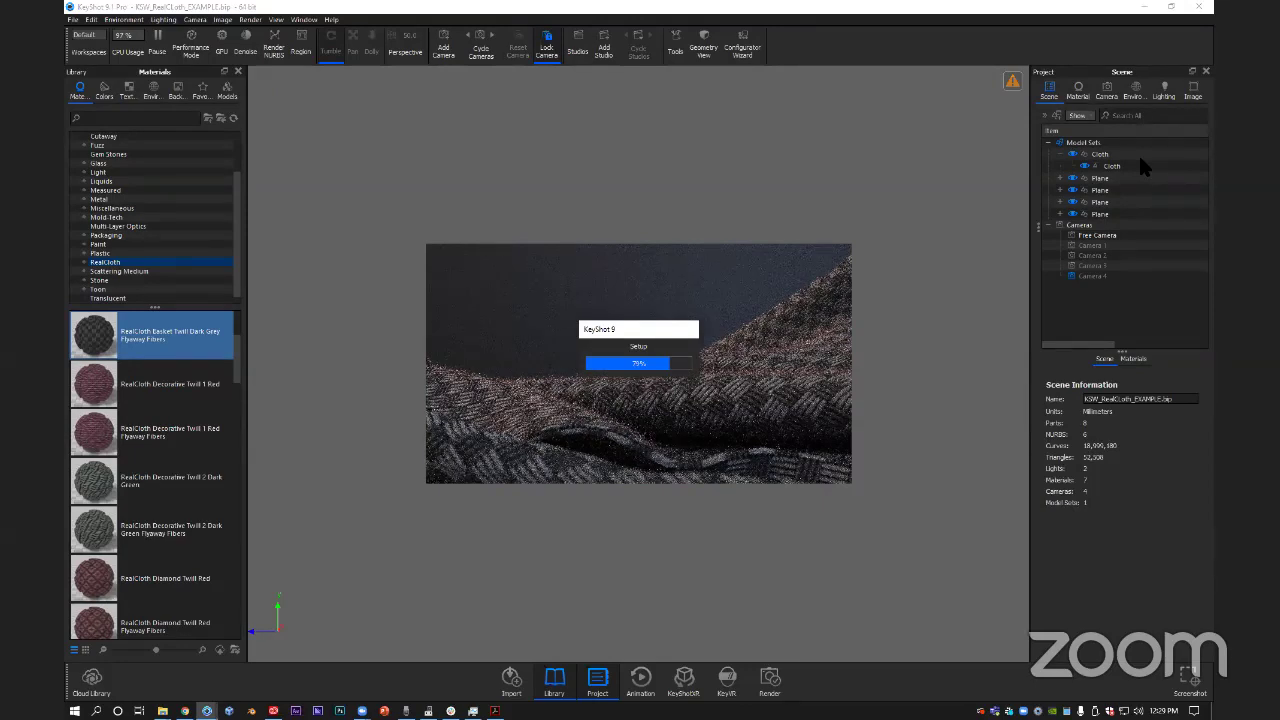
left_click(1140, 155)
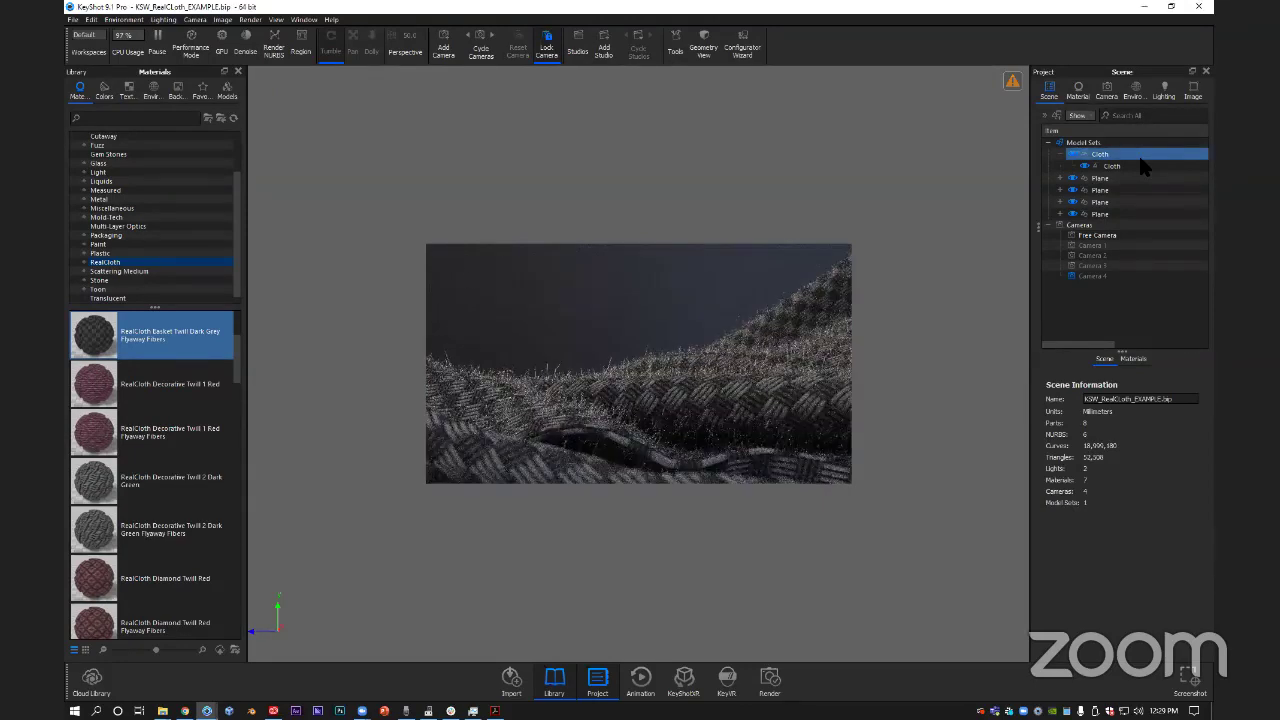
left_click(674, 366)
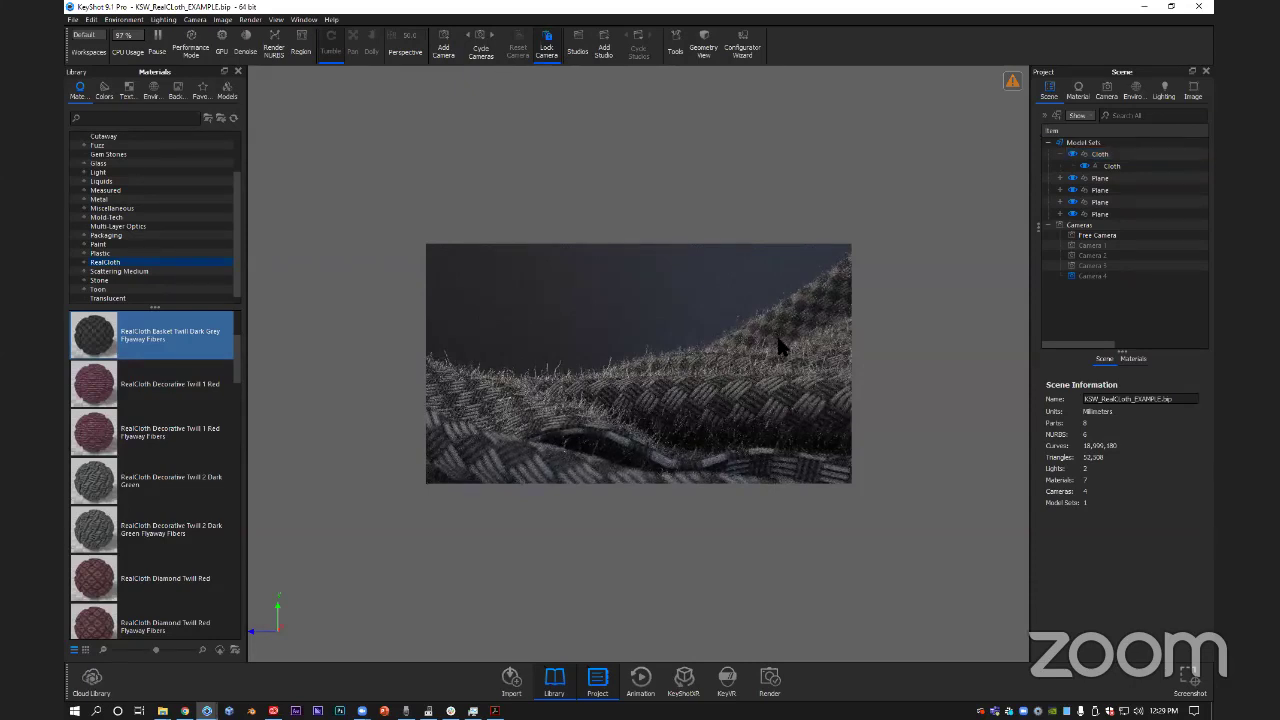
Select the cloth, look through its RealCloth material properties and open the material in the Material Graph.
left_click(764, 376)
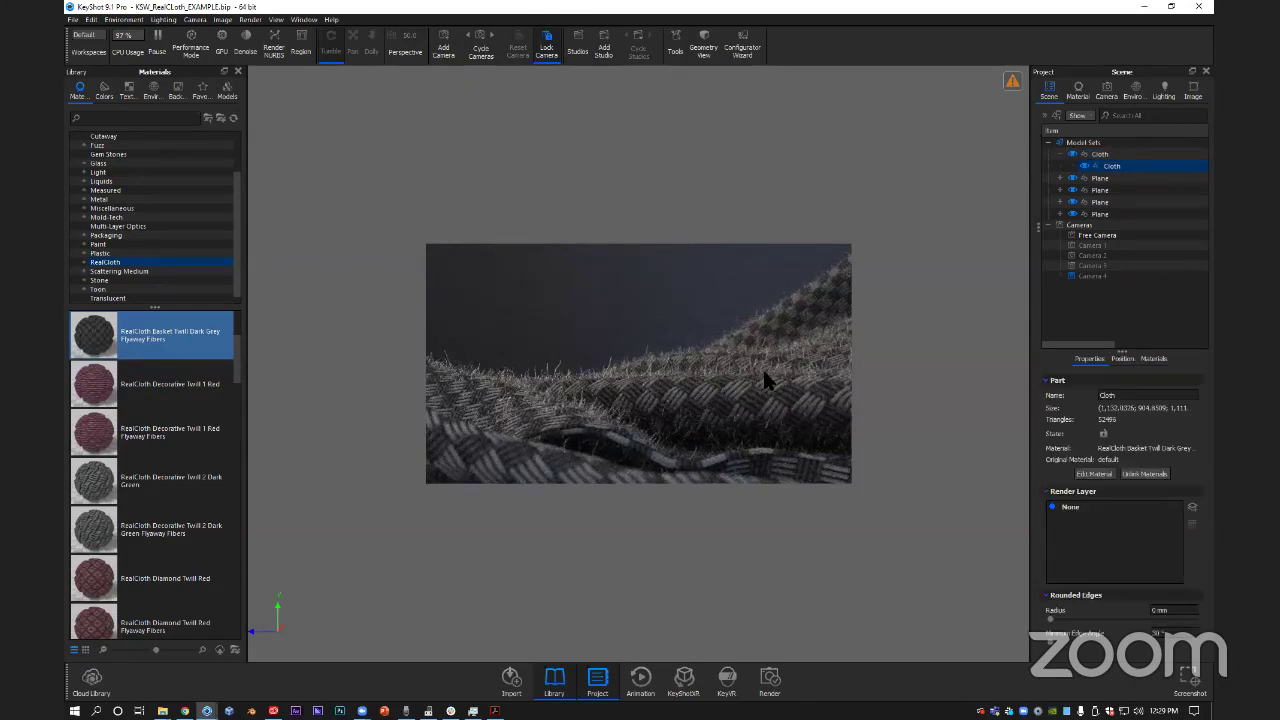
left_click(1117, 452)
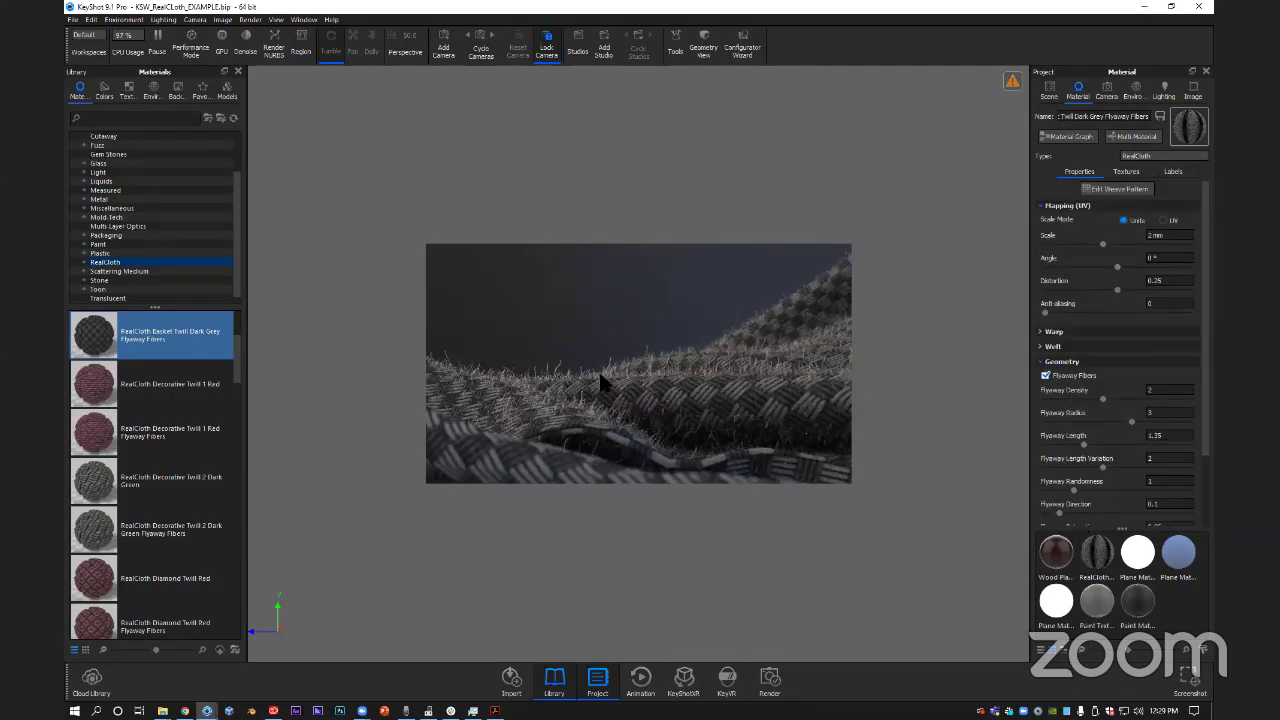
scroll(1105, 345, "down", 2)
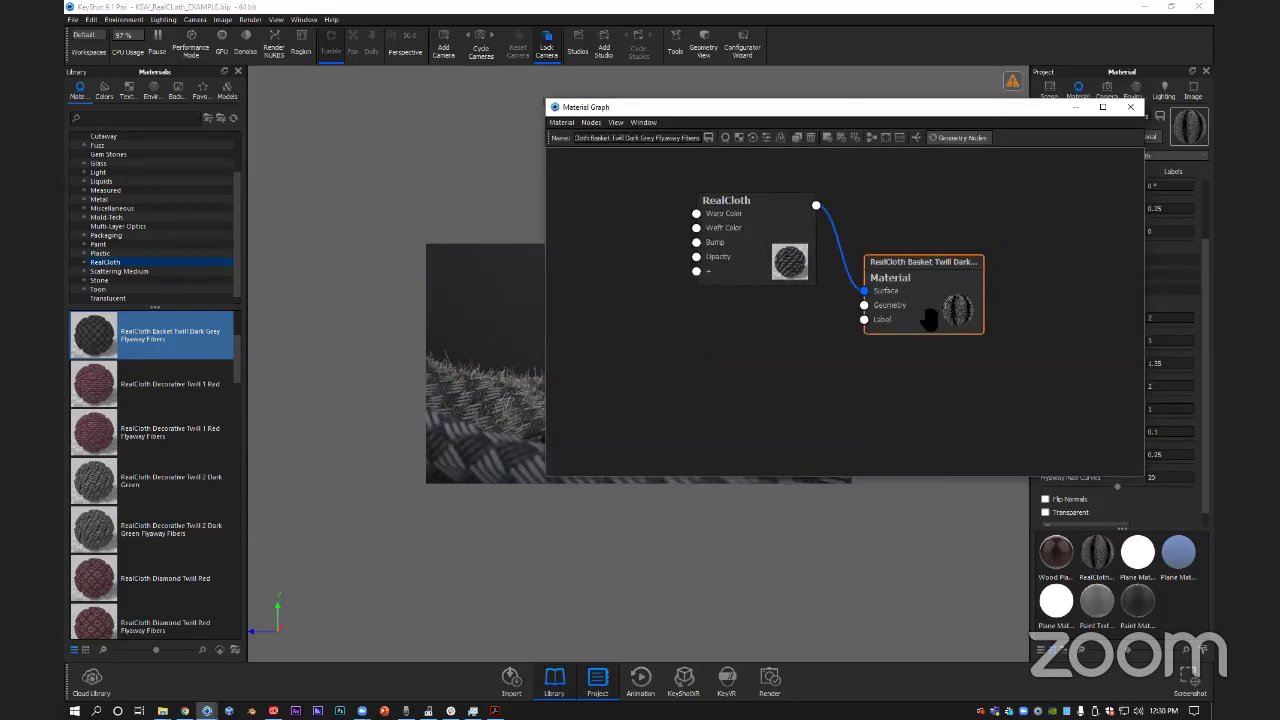
Show the RealCloth node's properties, clear the graph window from the material settings, and open the node's weave pattern for editing.
left_click_drag(798, 271, 786, 282)
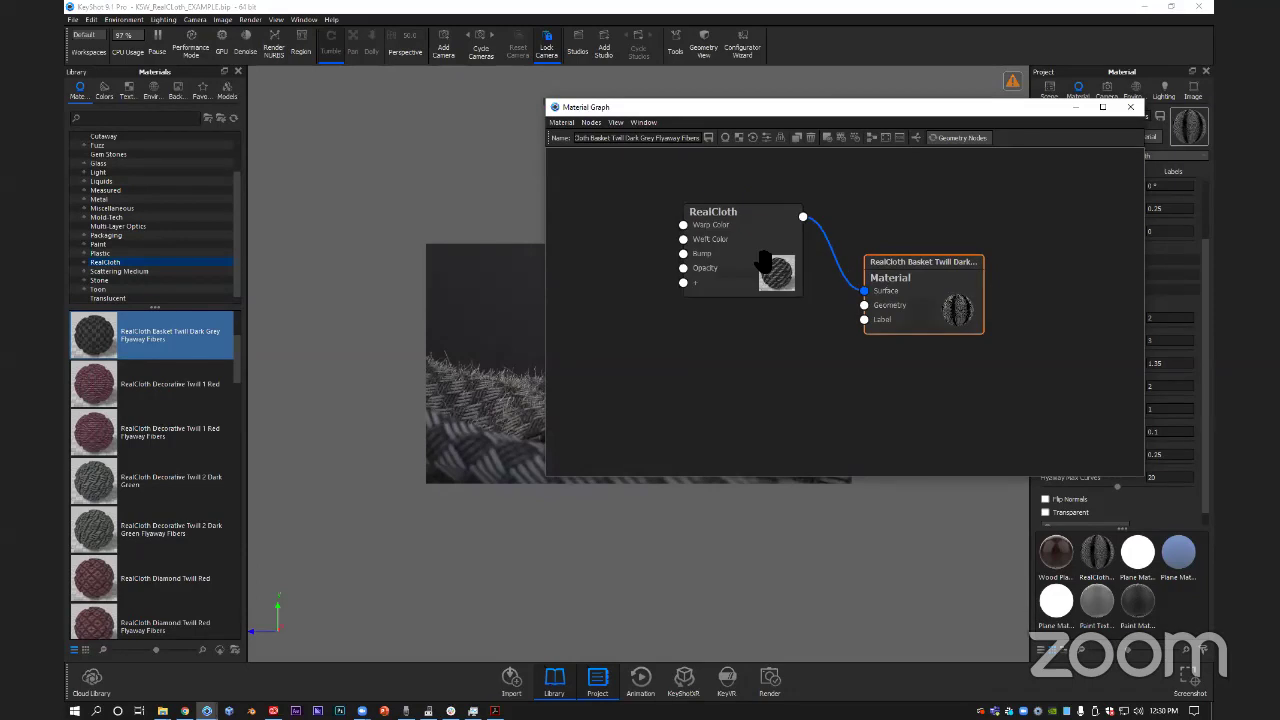
left_click(764, 263)
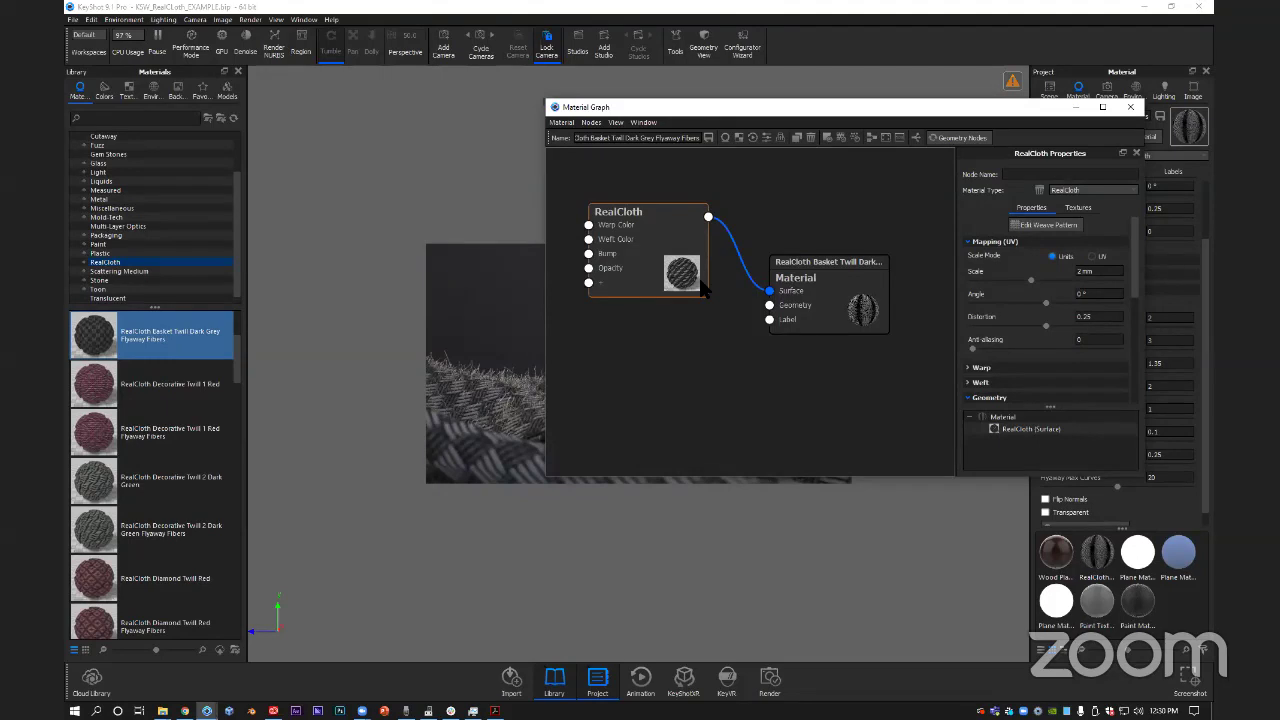
left_click_drag(850, 107, 607, 296)
left_click(800, 413)
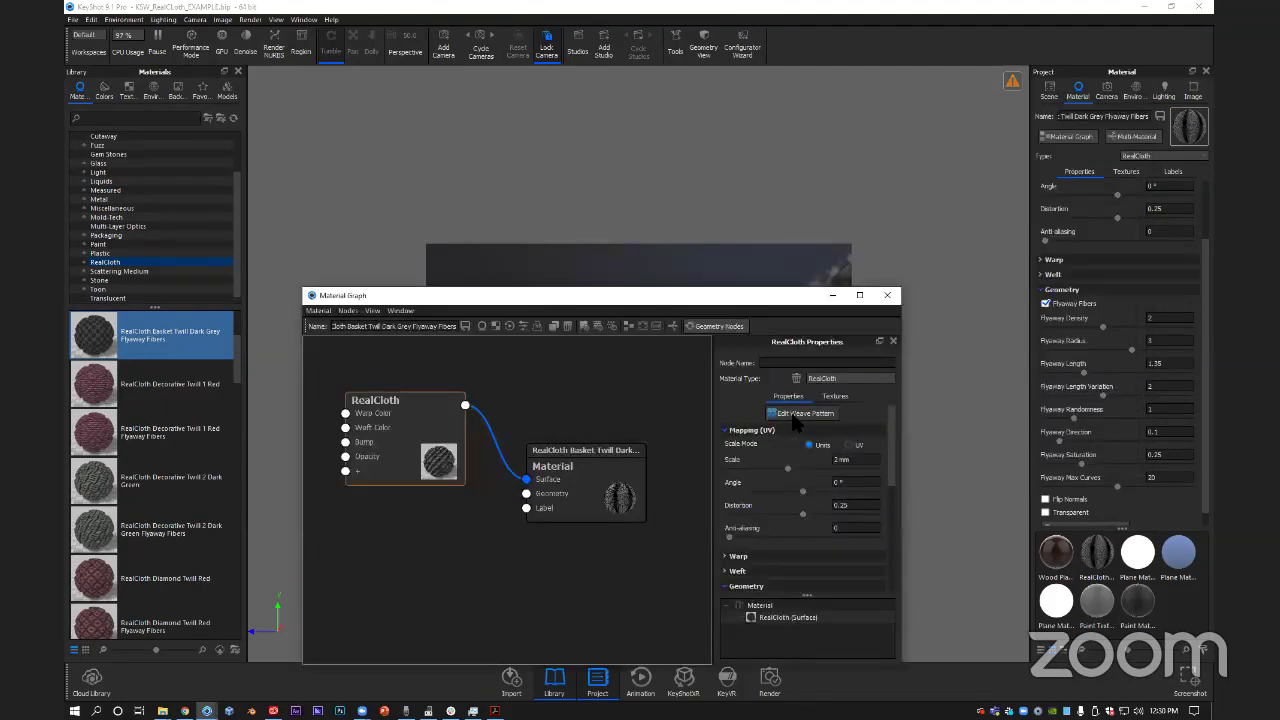
left_click(792, 412)
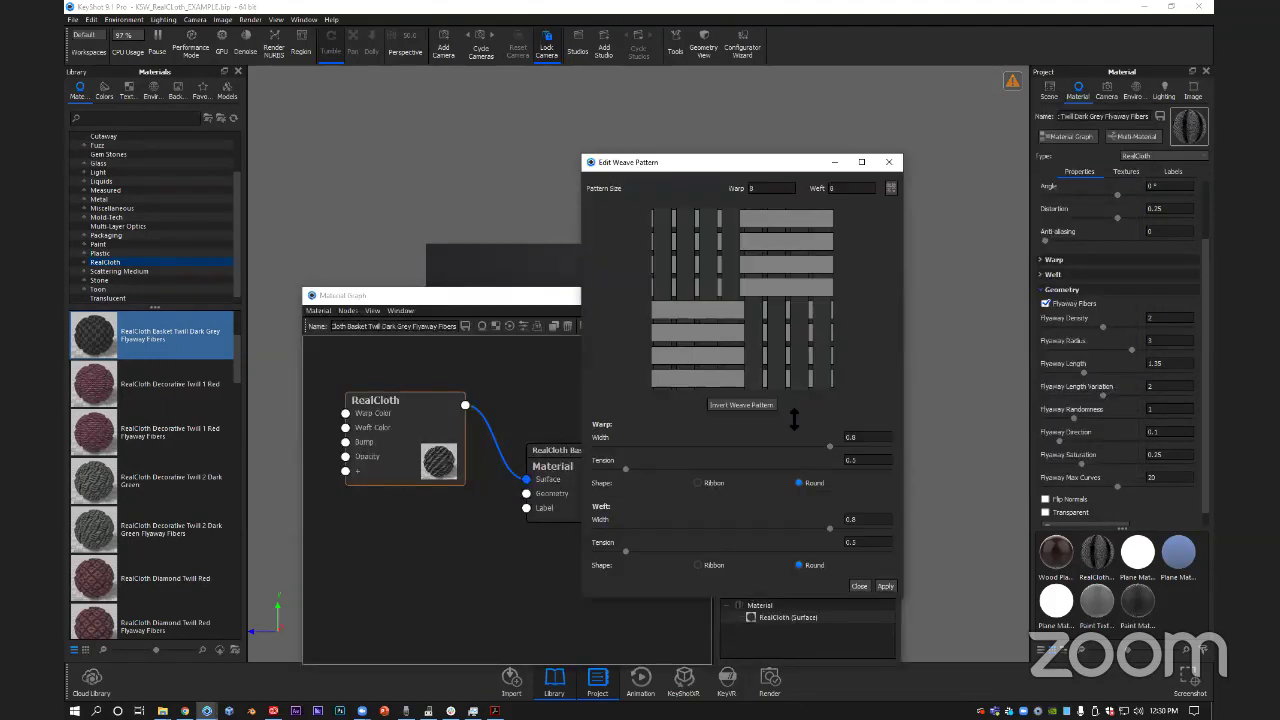
Move the Material Graph and weave pattern editor windows clear of each other and view the preset weave patterns.
left_click_drag(527, 292, 524, 225)
left_click_drag(628, 163, 545, 160)
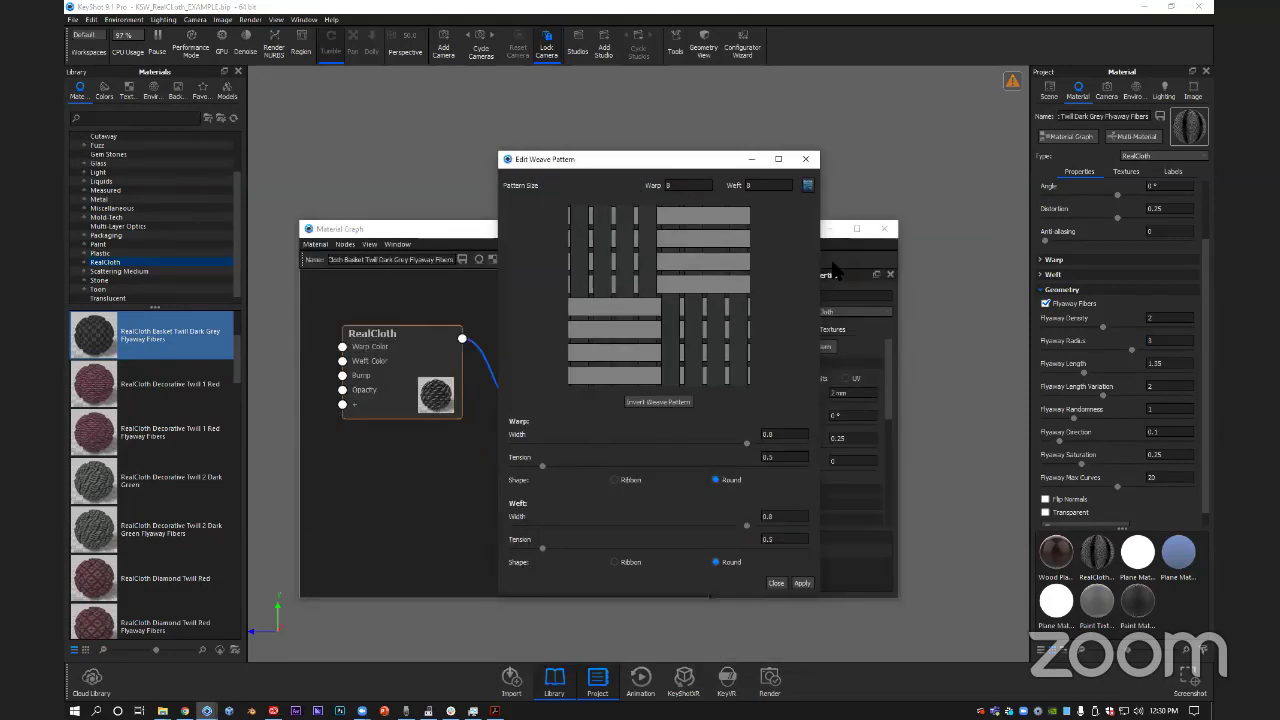
left_click(808, 187)
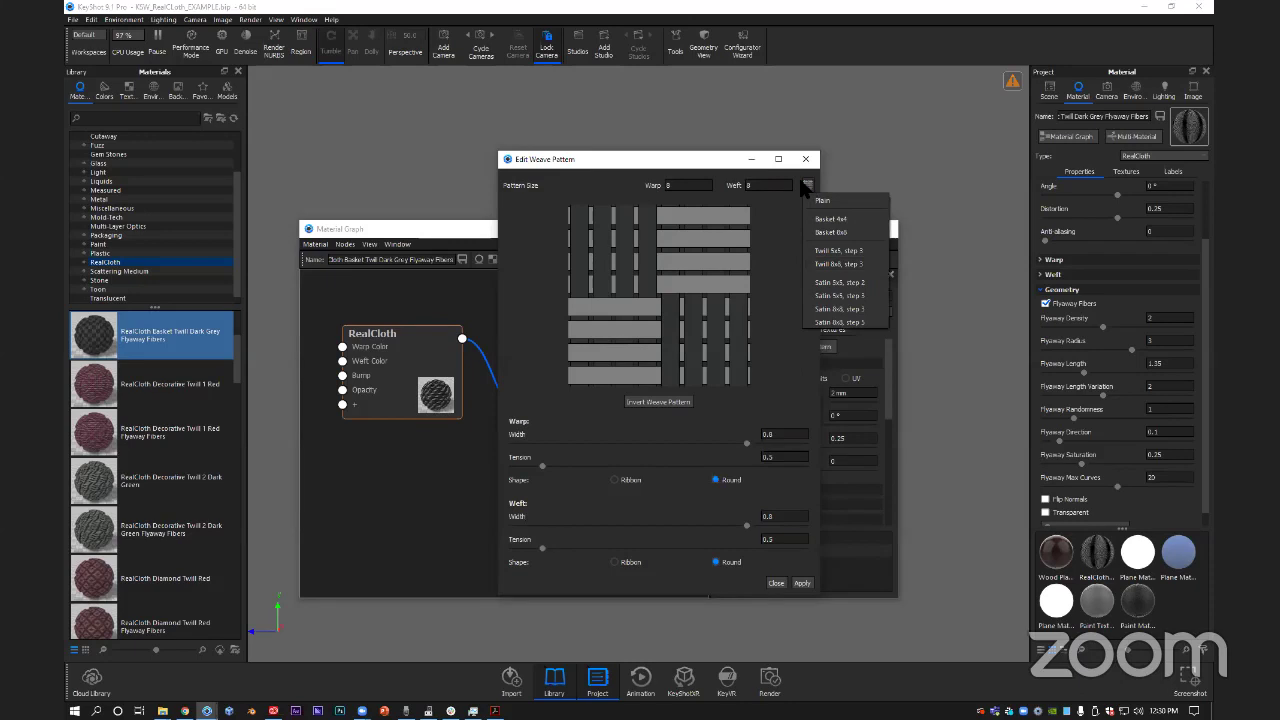
Switch the weave pattern crossings to warp on top in column 6, rows 1 to 3, and column 3, rows 5 to 8.
left_click(686, 257)
left_click(686, 240)
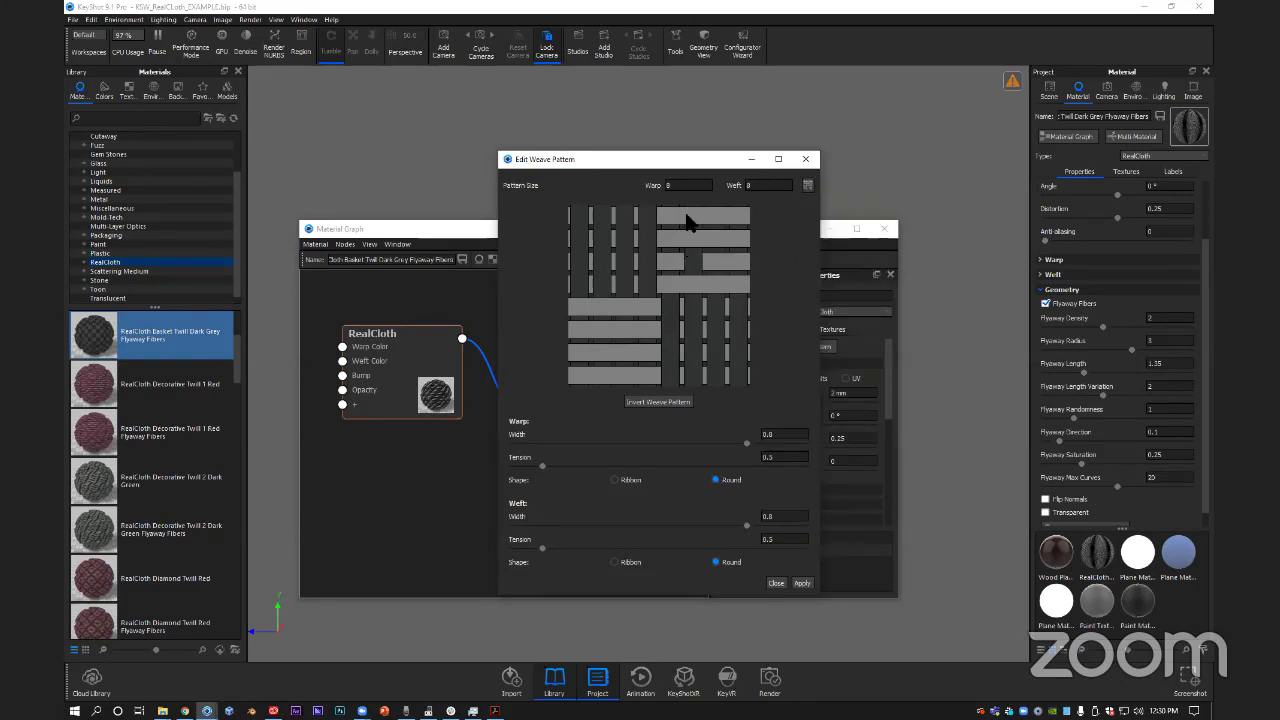
left_click(686, 215)
left_click(626, 303)
left_click(626, 327)
left_click(626, 376)
left_click(626, 352)
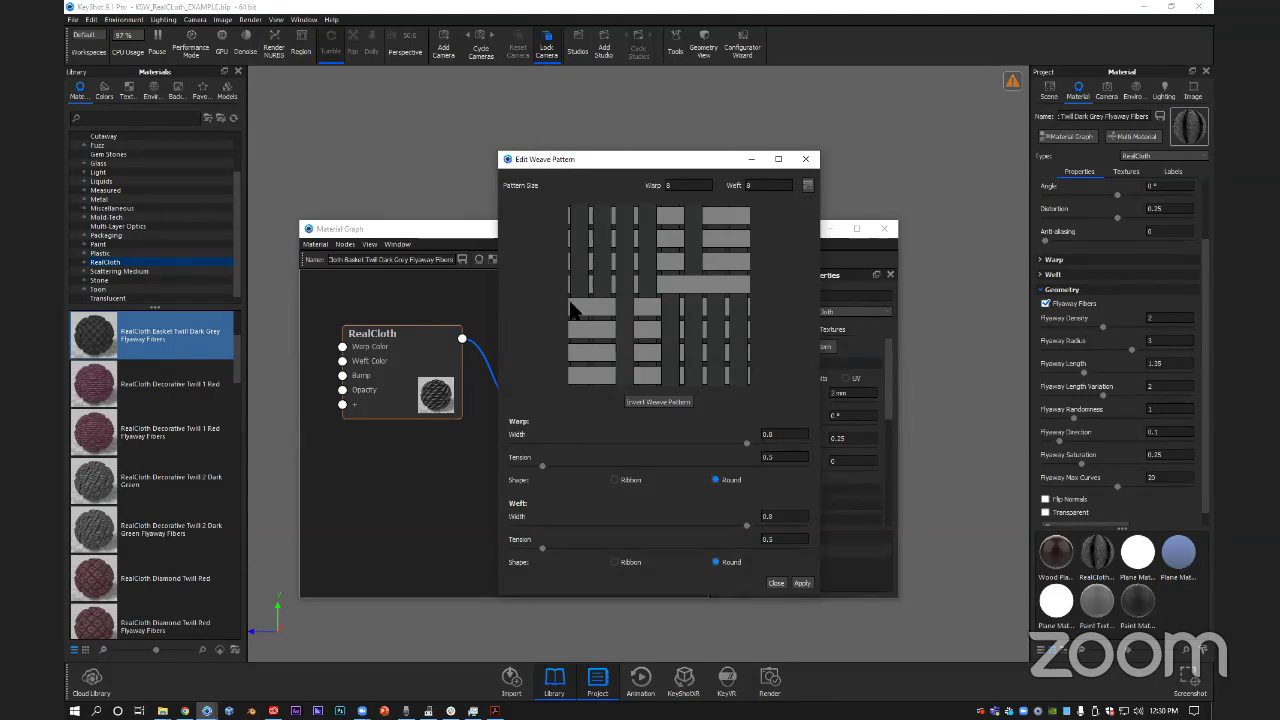
Switch the weave pattern crossings to warp on top in column 1, rows 5 to 8, and column 8, rows 1 to 4.
left_click(573, 309)
left_click(573, 330)
left_click(572, 355)
left_click(573, 374)
left_click(739, 281)
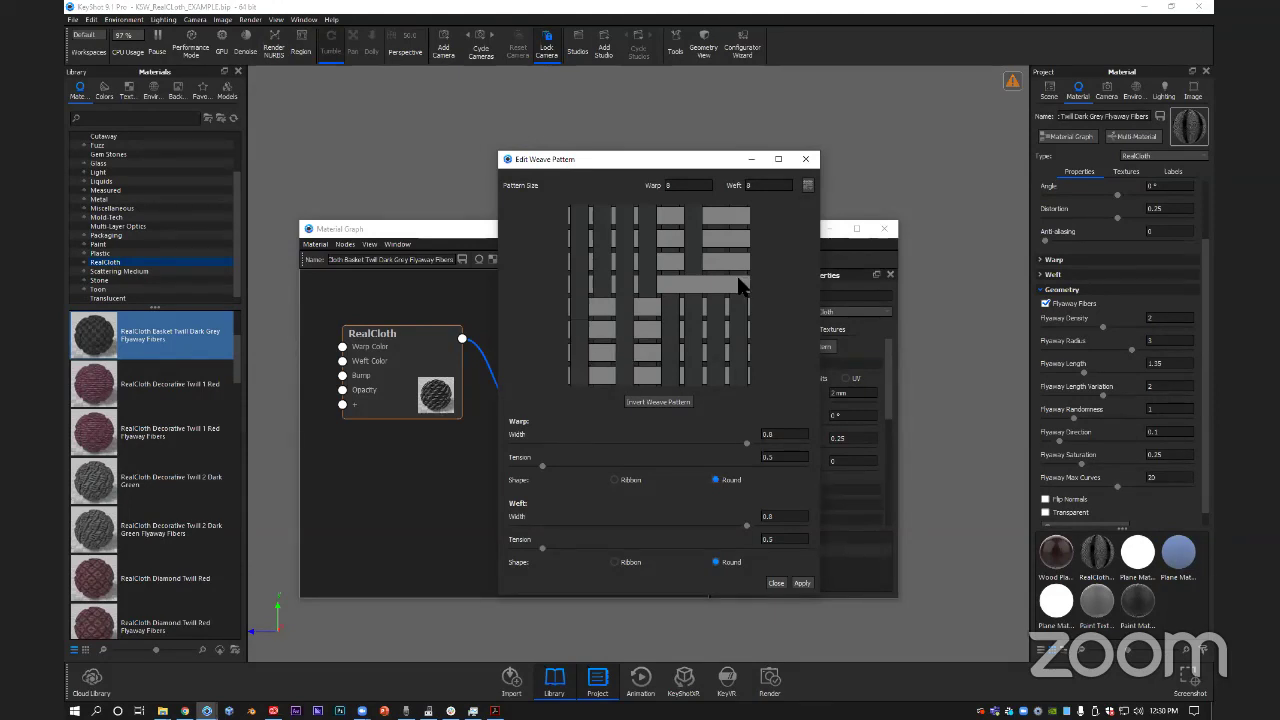
left_click(738, 216)
left_click(738, 239)
left_click(738, 262)
Set the warp width to 0.647 and the weft width to 0.665, and finish editing the weave pattern.
left_click_drag(712, 443, 701, 443)
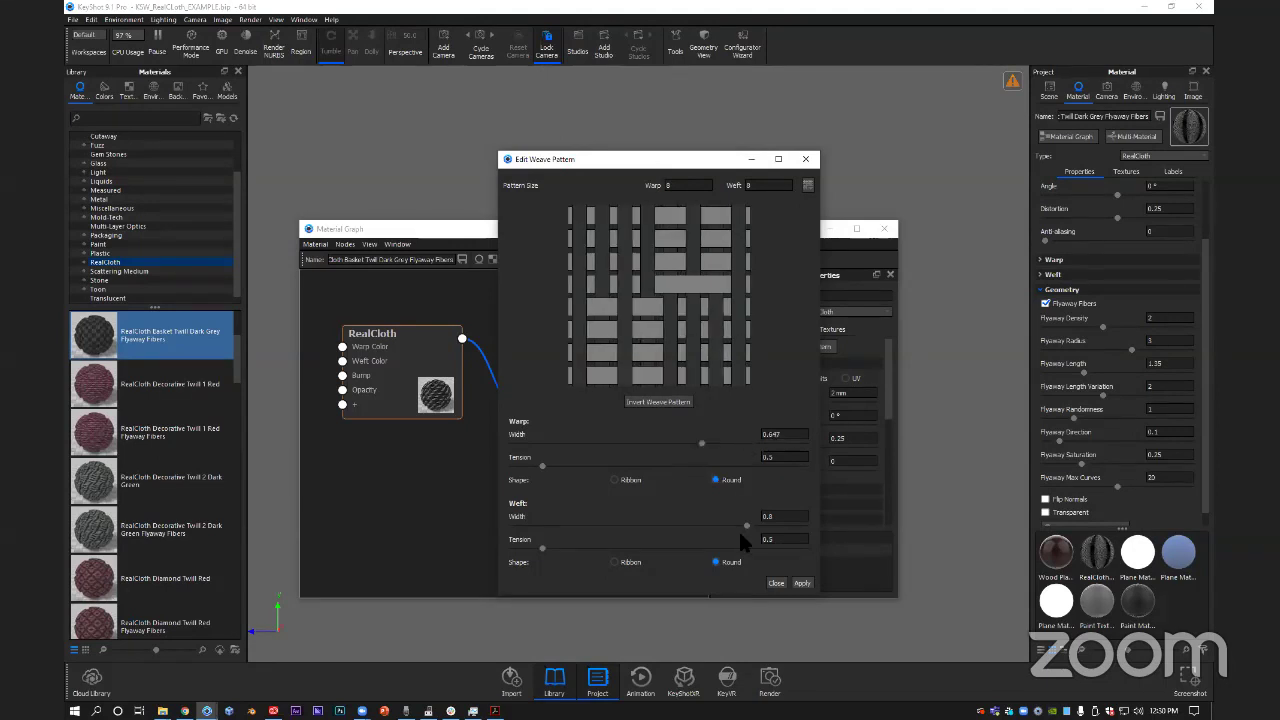
left_click_drag(746, 526, 712, 529)
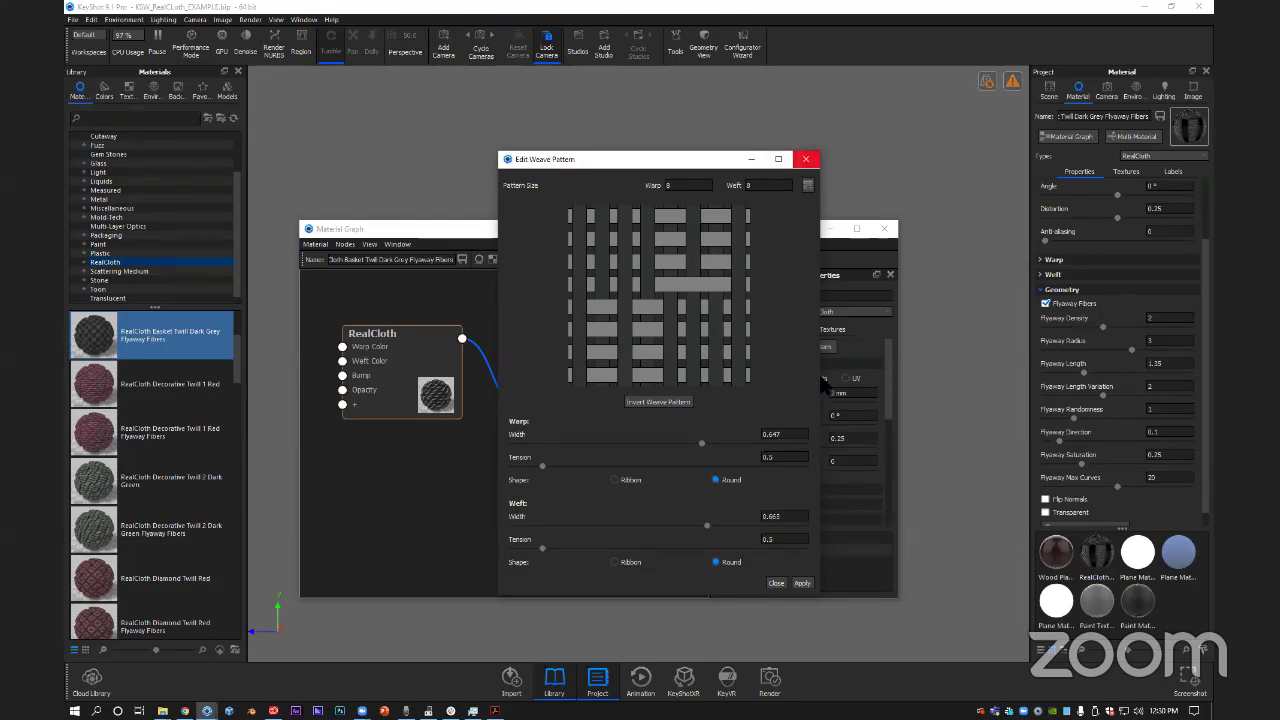
left_click(848, 365)
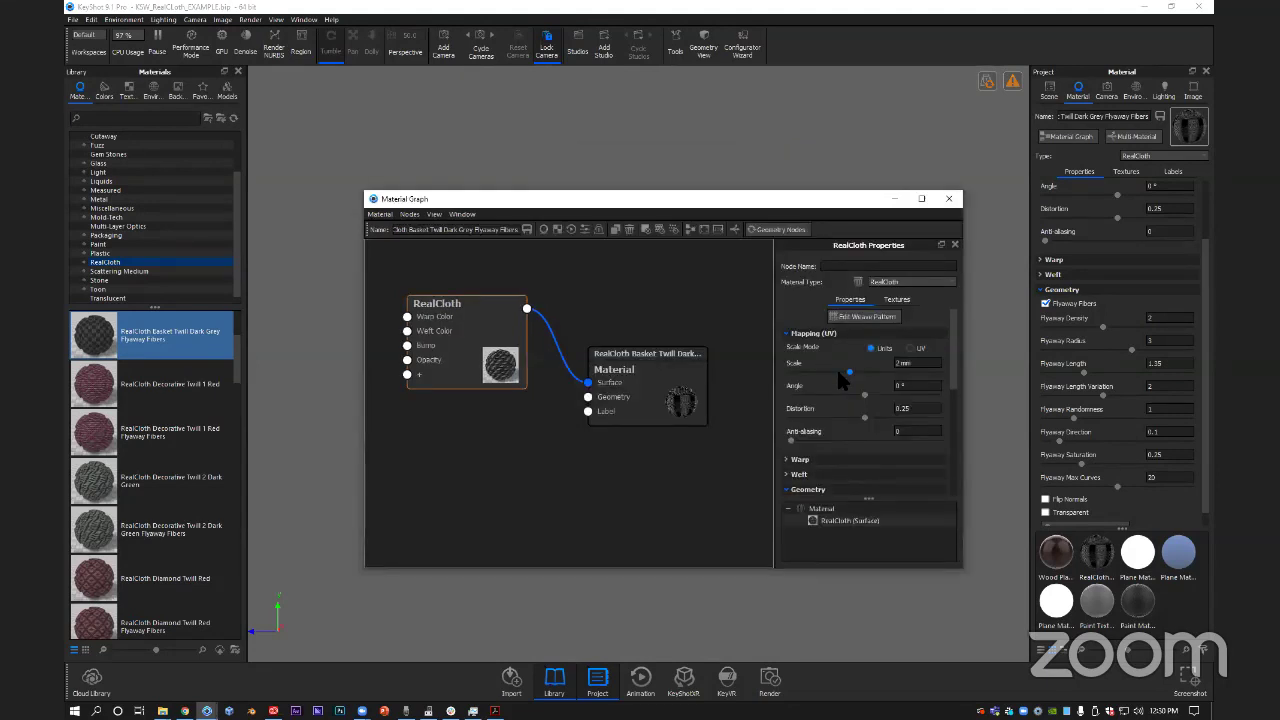
Set the RealCloth node's mapping scale to 0.92 mm and execute the scene's geometry nodes.
left_click_drag(838, 372, 818, 372)
left_click_drag(790, 199, 796, 371)
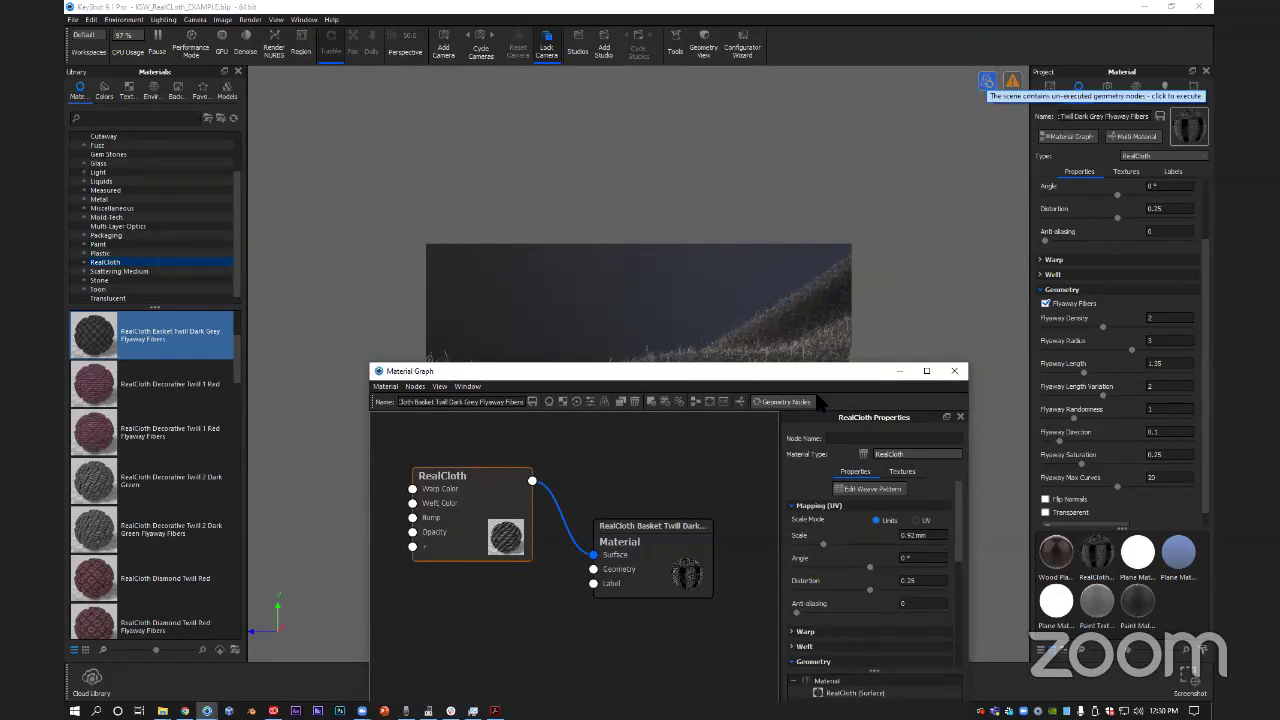
left_click(987, 81)
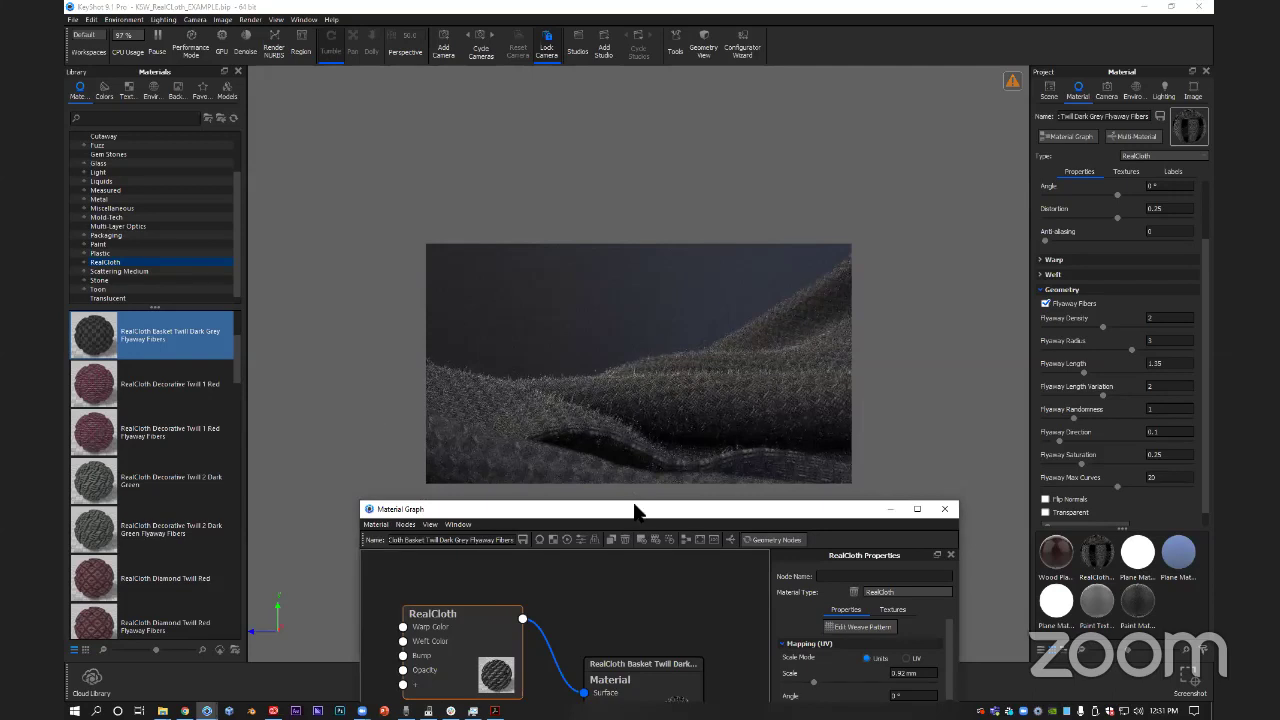
Look through the RealCloth node's flyaway fiber and mapping settings, and browse the RealCloth materials in the library.
left_click_drag(636, 510, 626, 168)
scroll(796, 462, "down", 5)
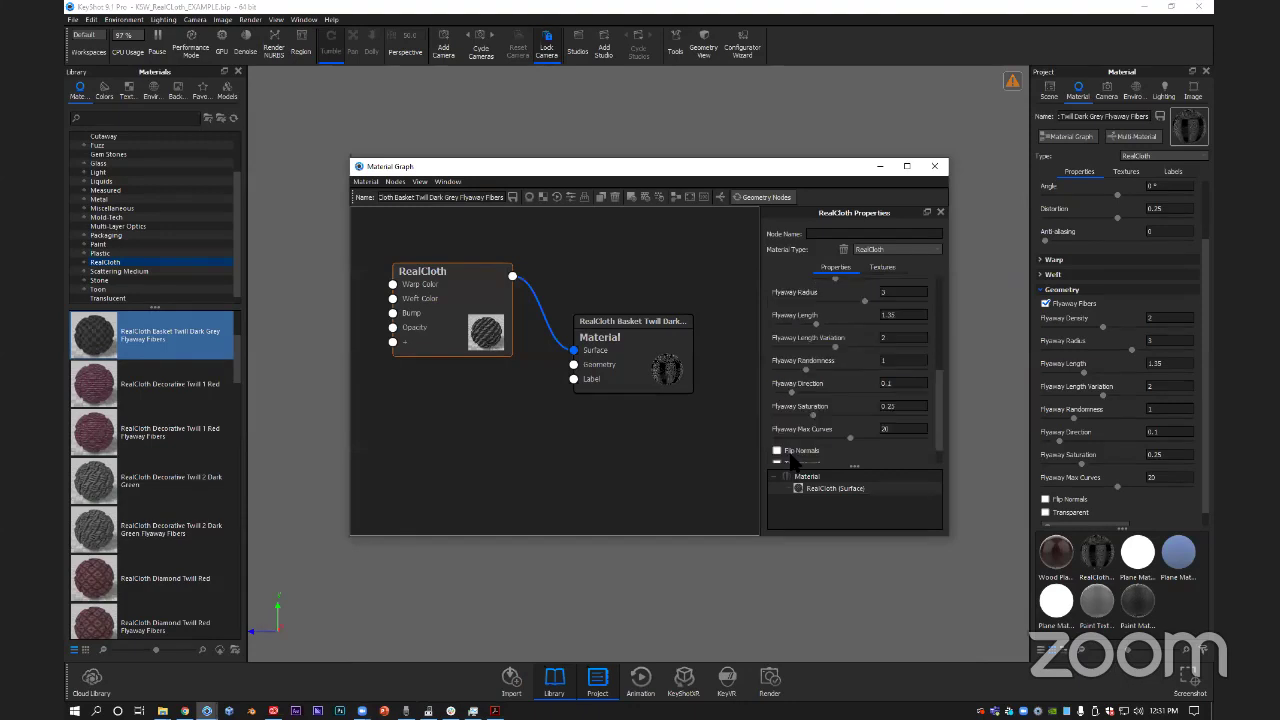
scroll(818, 445, "up", 3)
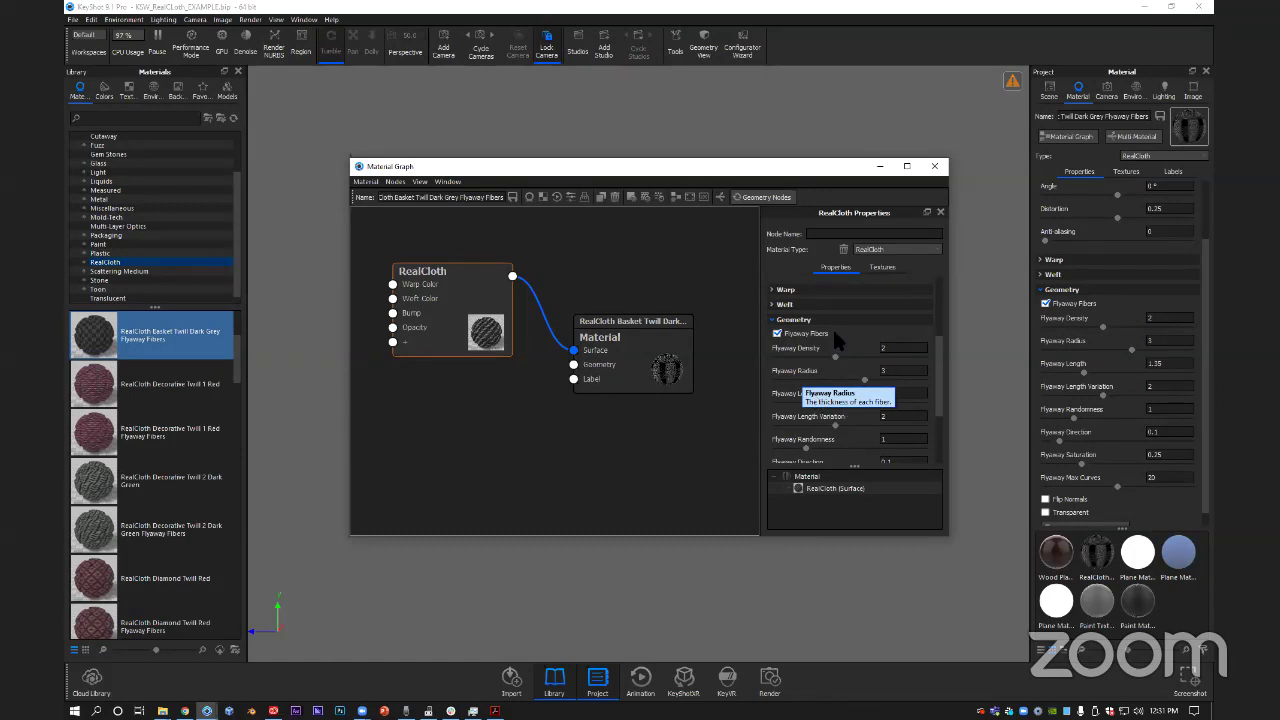
scroll(880, 406, "down", 1)
scroll(850, 420, "up", 2)
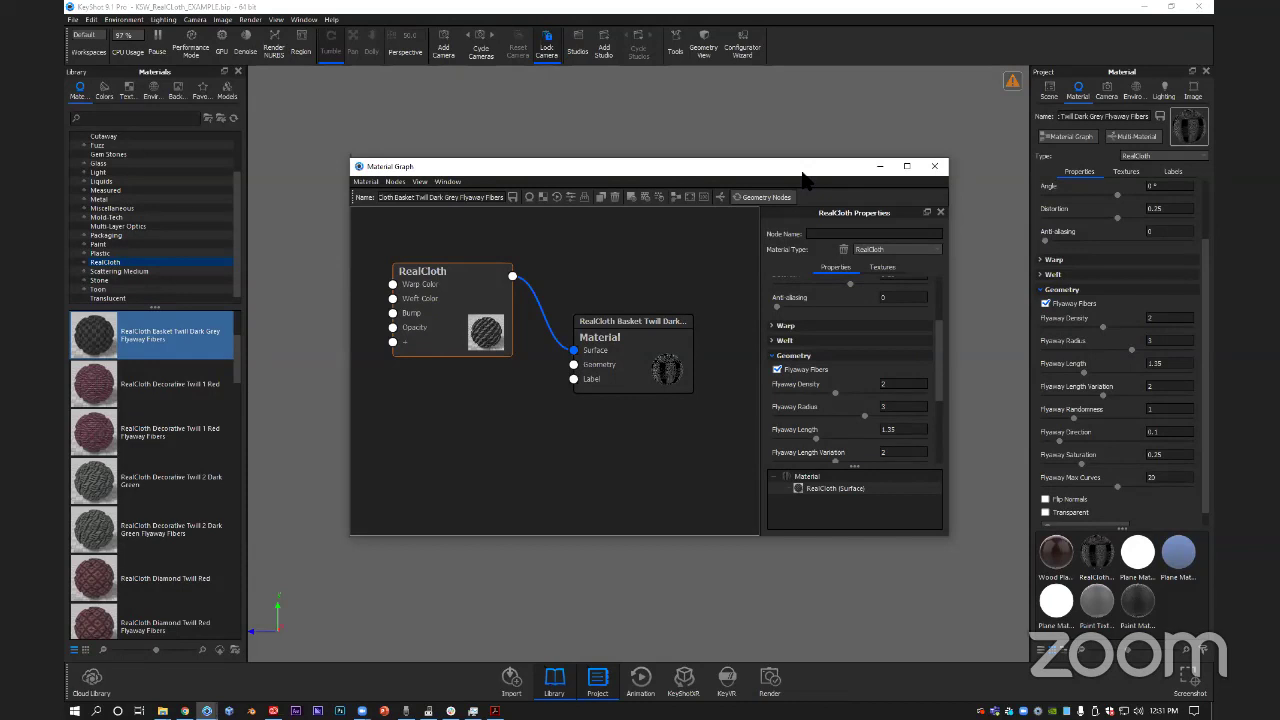
left_click_drag(802, 173, 841, 297)
scroll(146, 463, "down", 12)
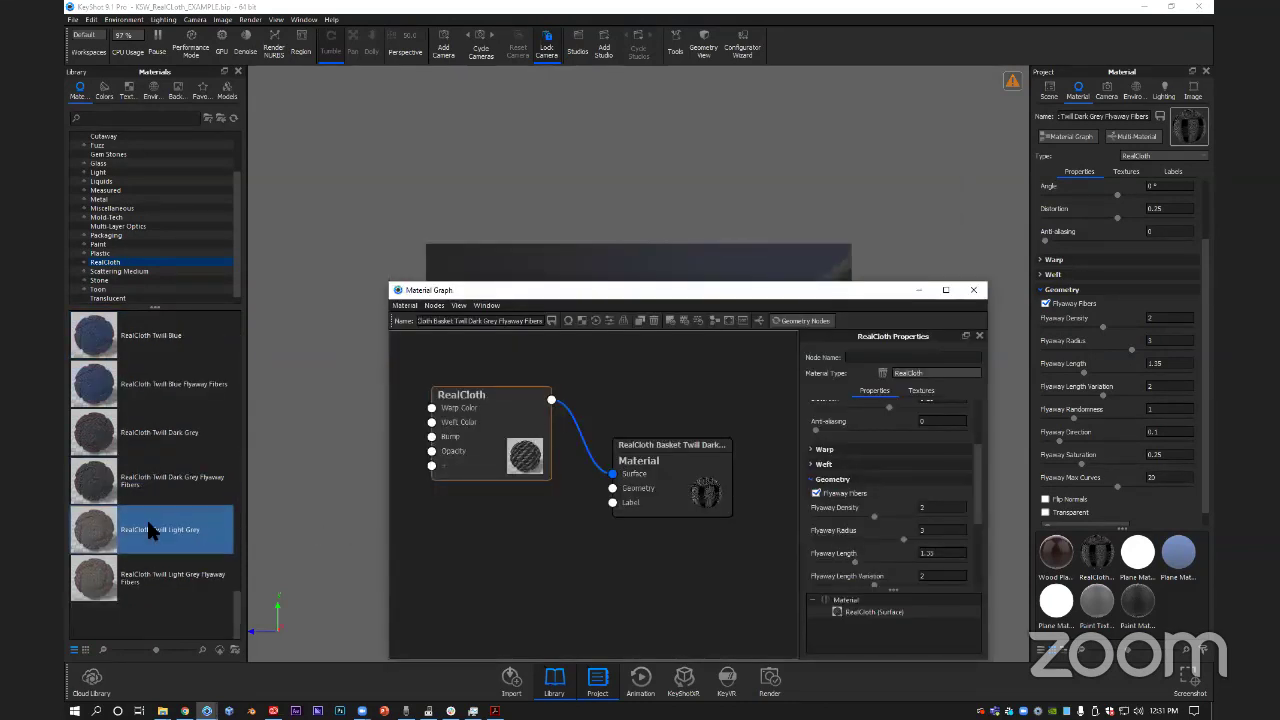
scroll(148, 530, "up", 5)
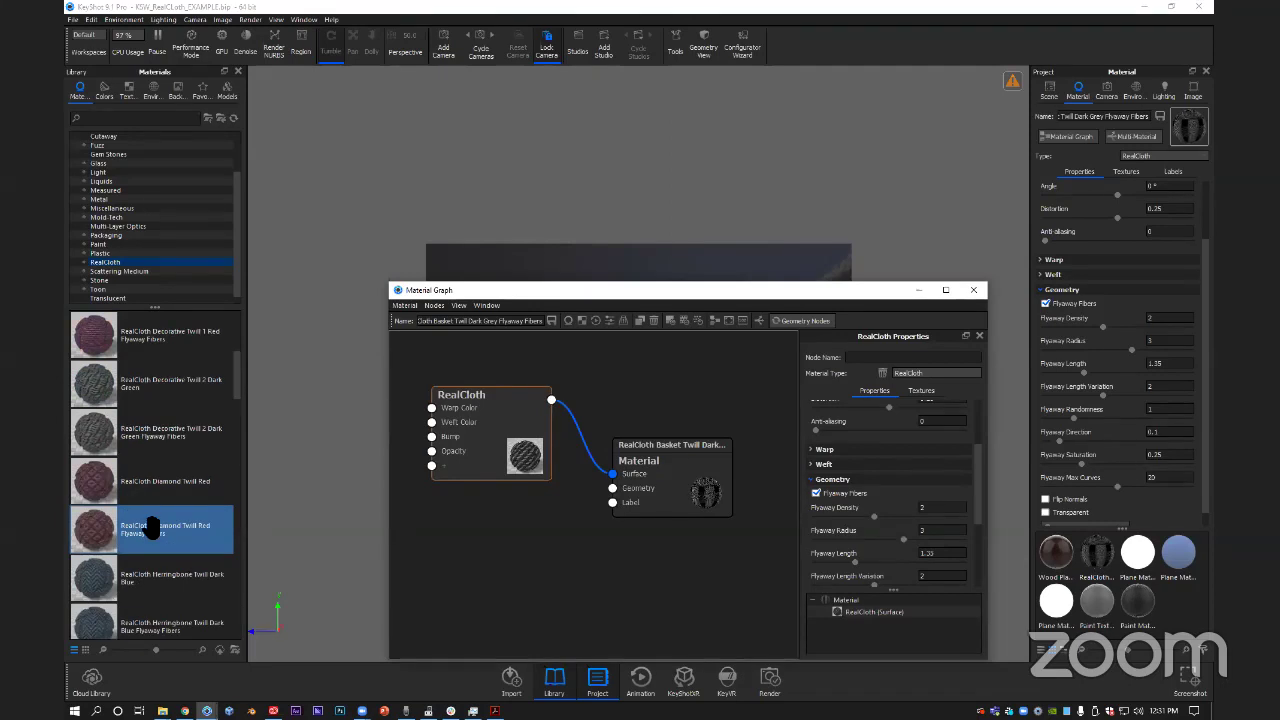
scroll(148, 480, "up", 3)
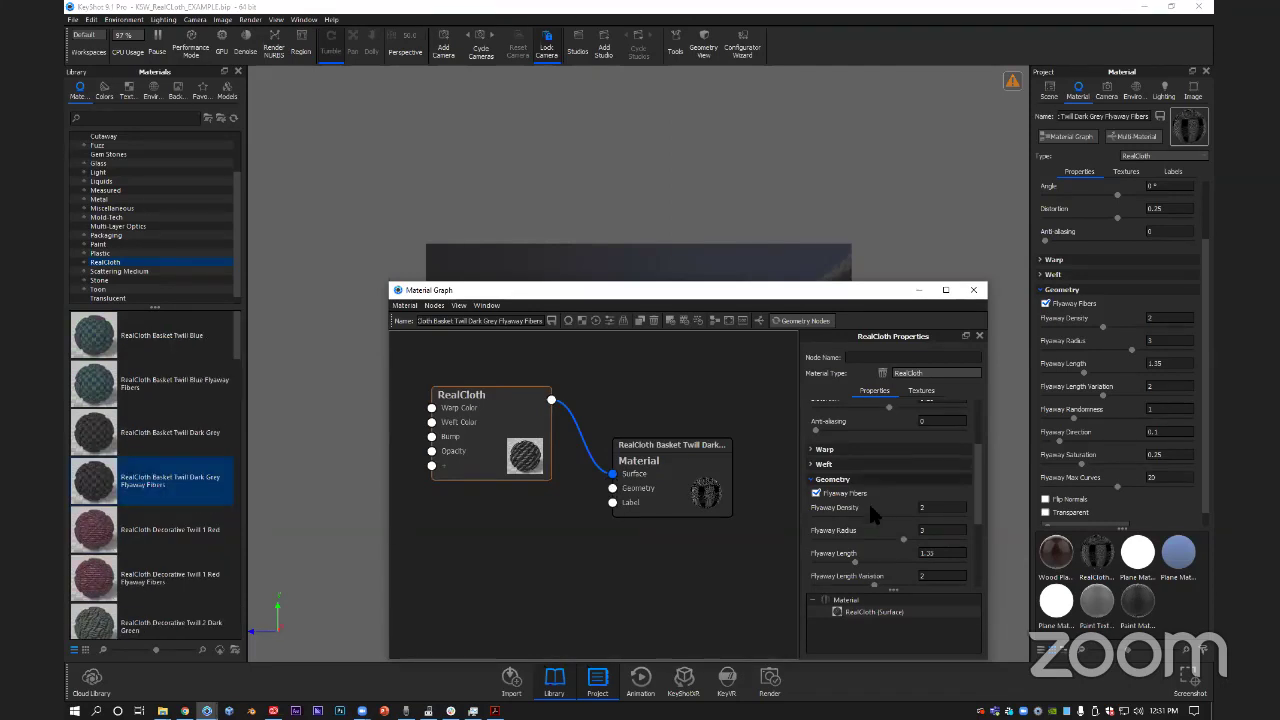
scroll(878, 440, "up", 3)
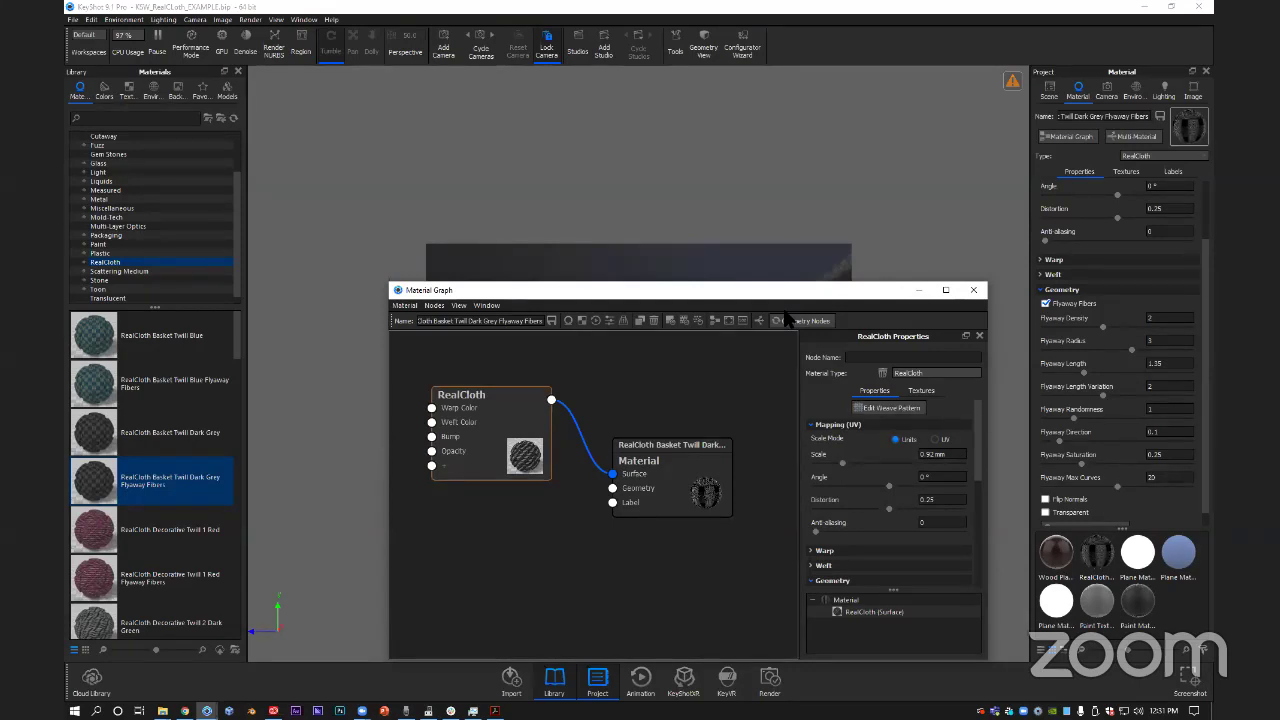
Uncover the rendered cloth and set the RealCloth material's anti-aliasing to 1.075.
left_click_drag(800, 290, 745, 562)
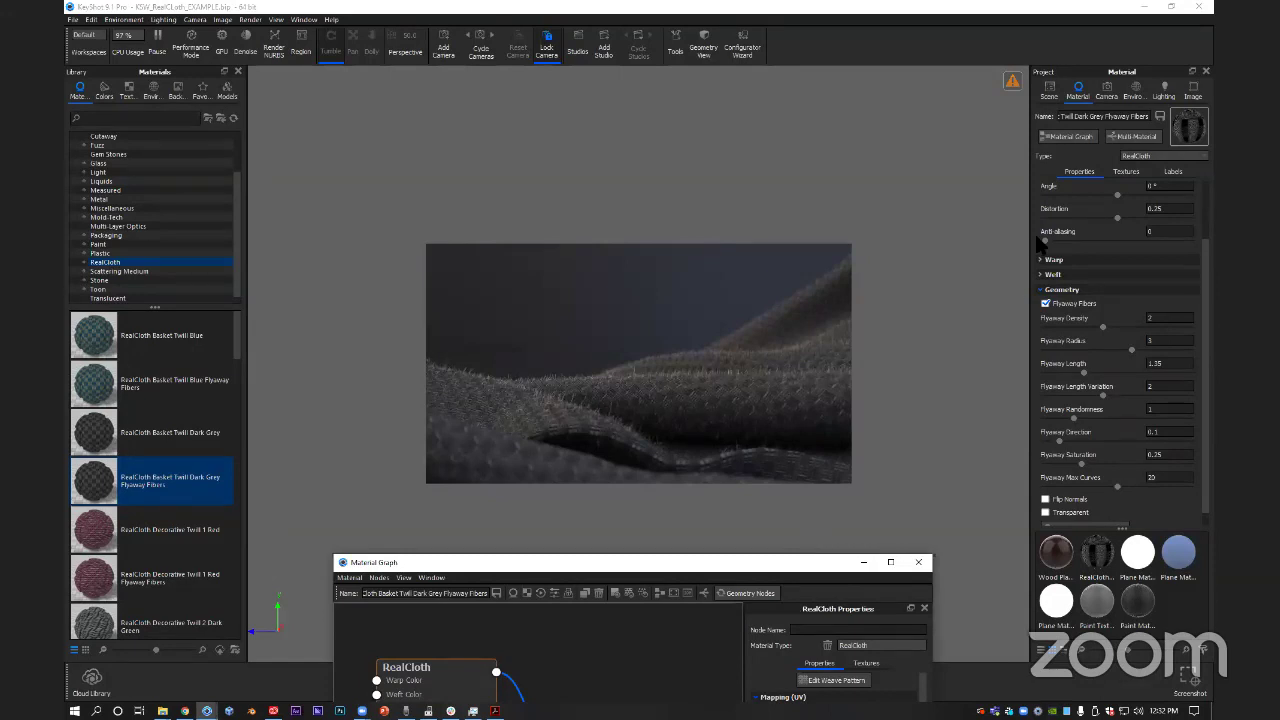
left_click(1093, 241)
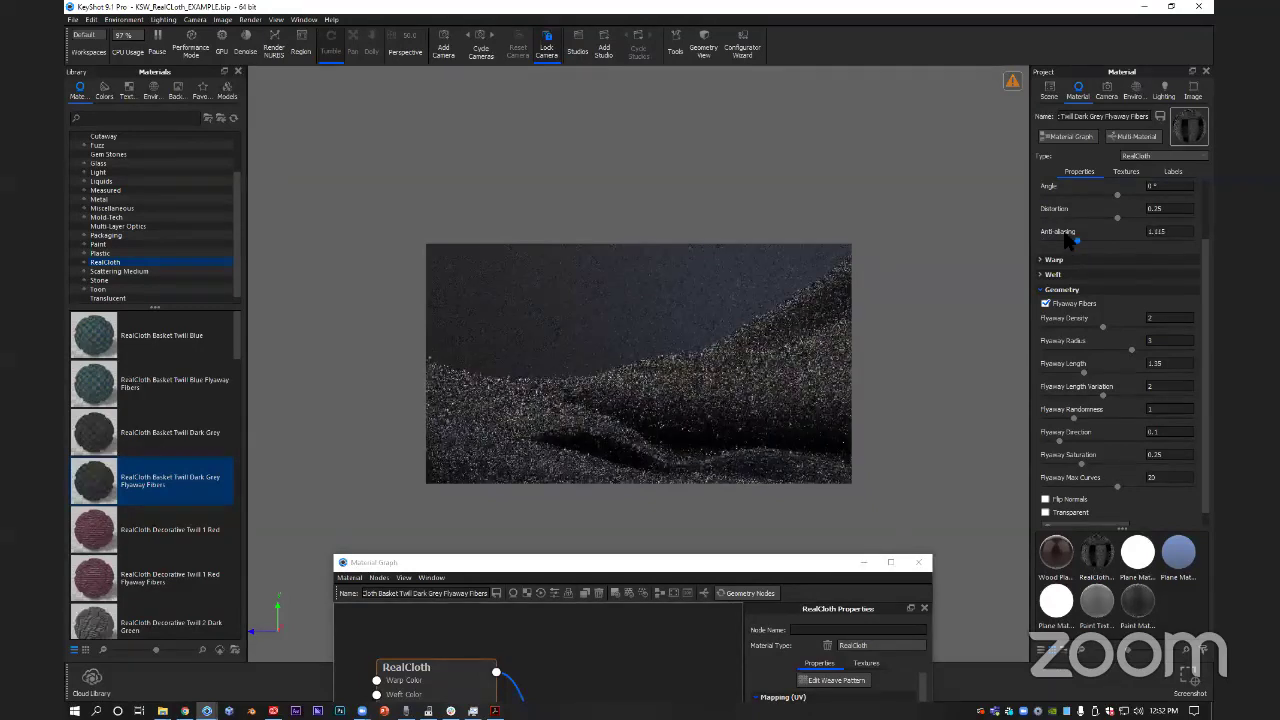
left_click(1076, 241)
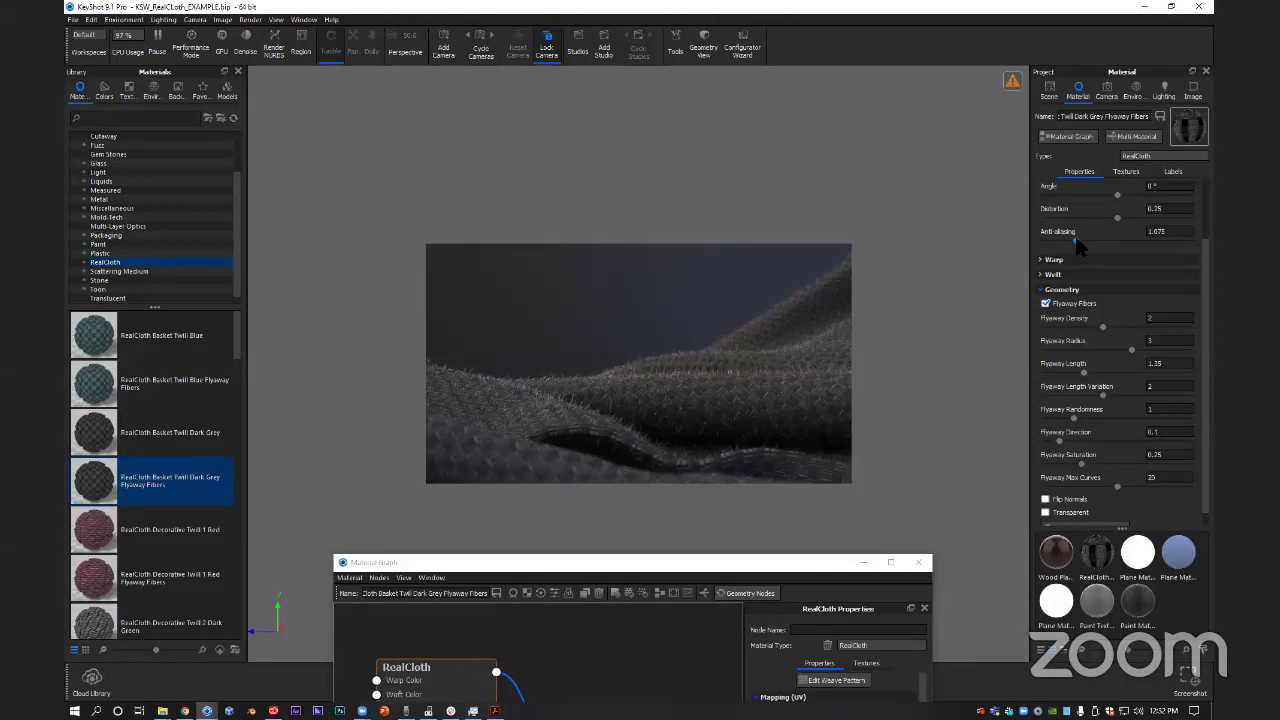
Close the Material Graph, pause the live rendering and switch to the presentation slides.
left_click(918, 562)
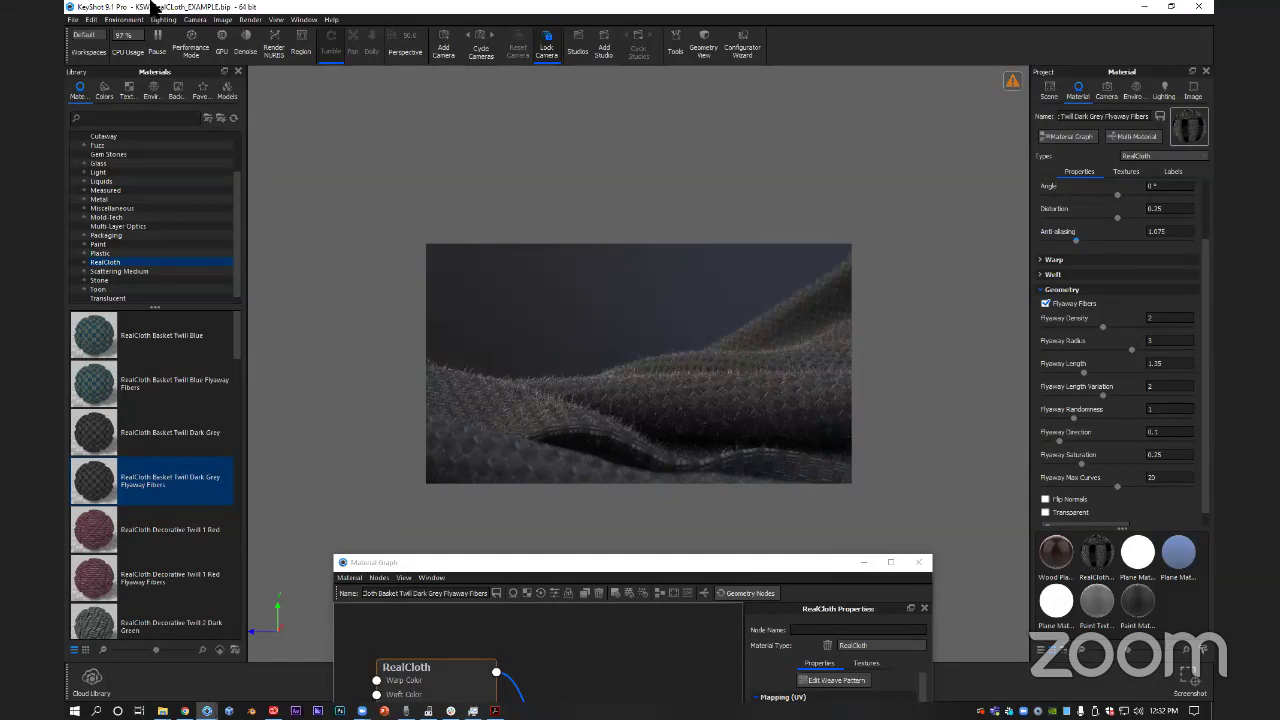
left_click(158, 47)
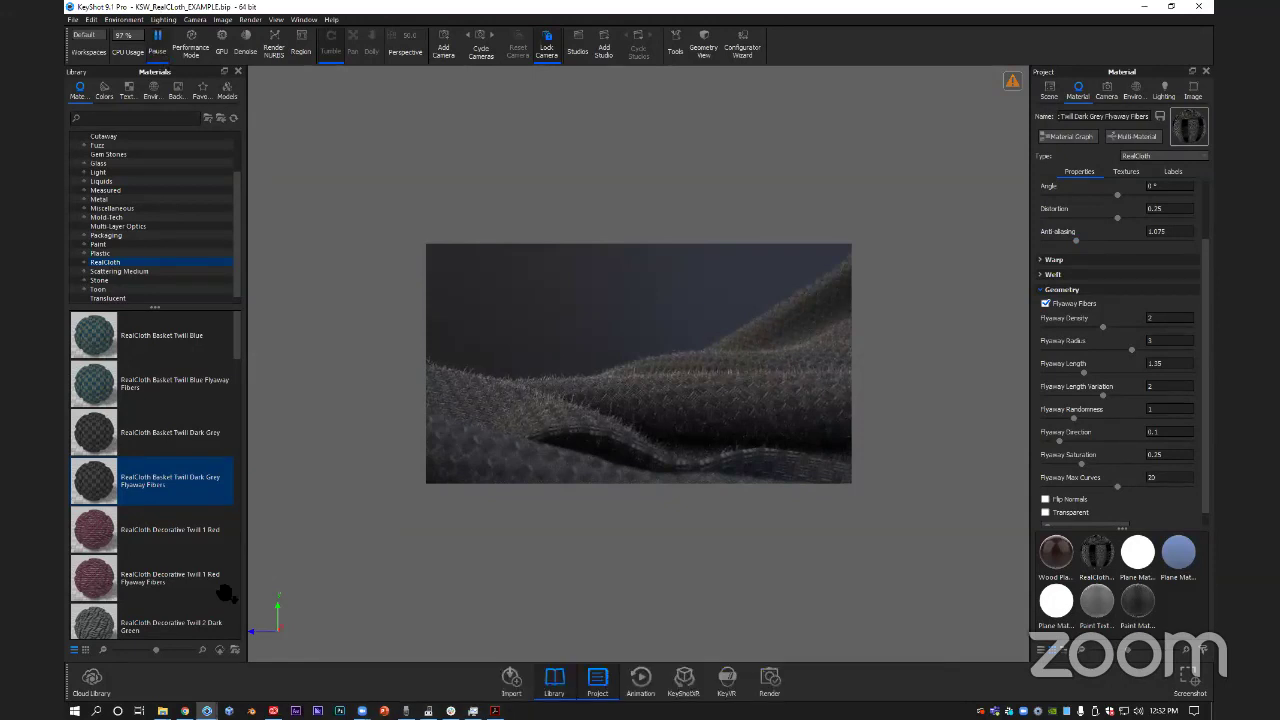
key("alt+Tab")
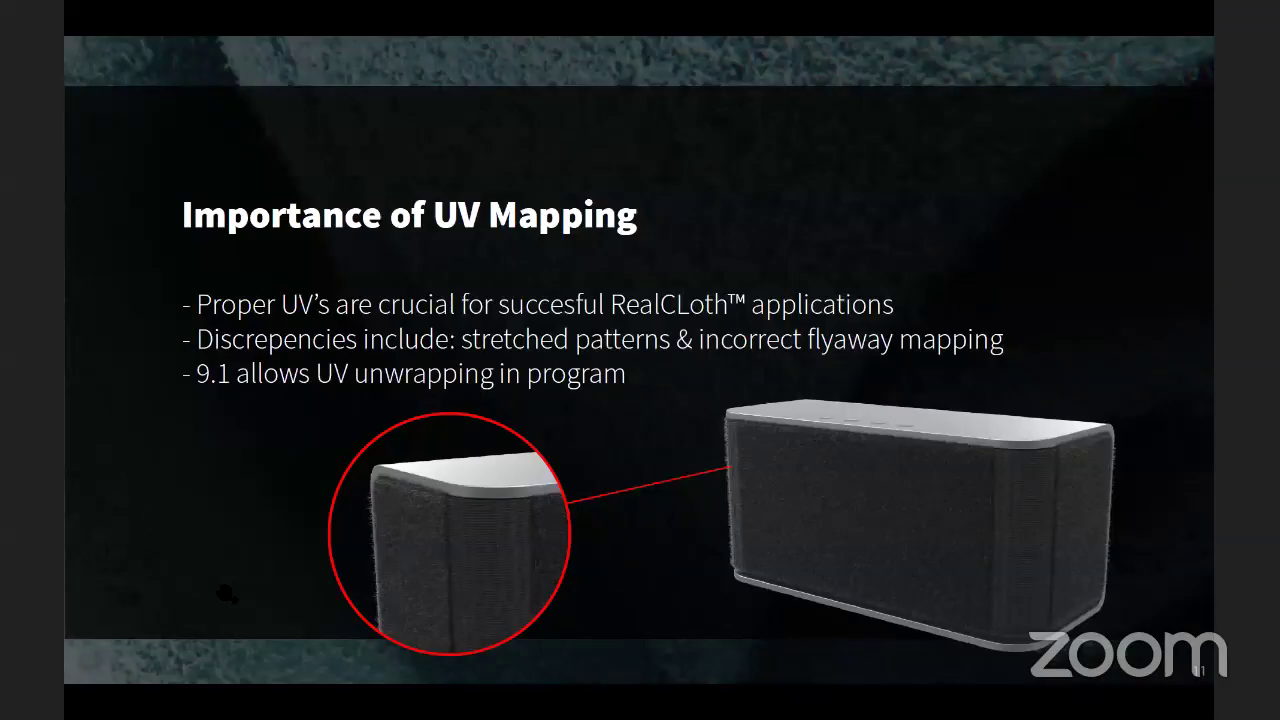
key("Right")
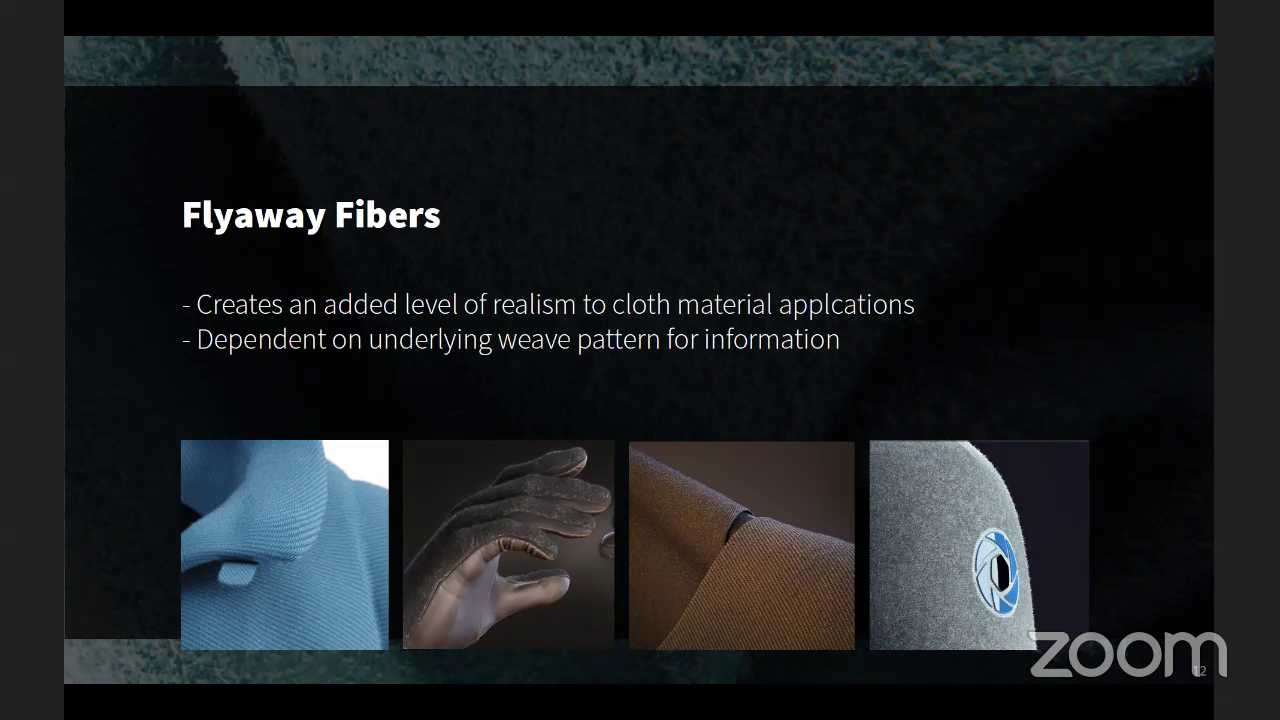
key("Right")
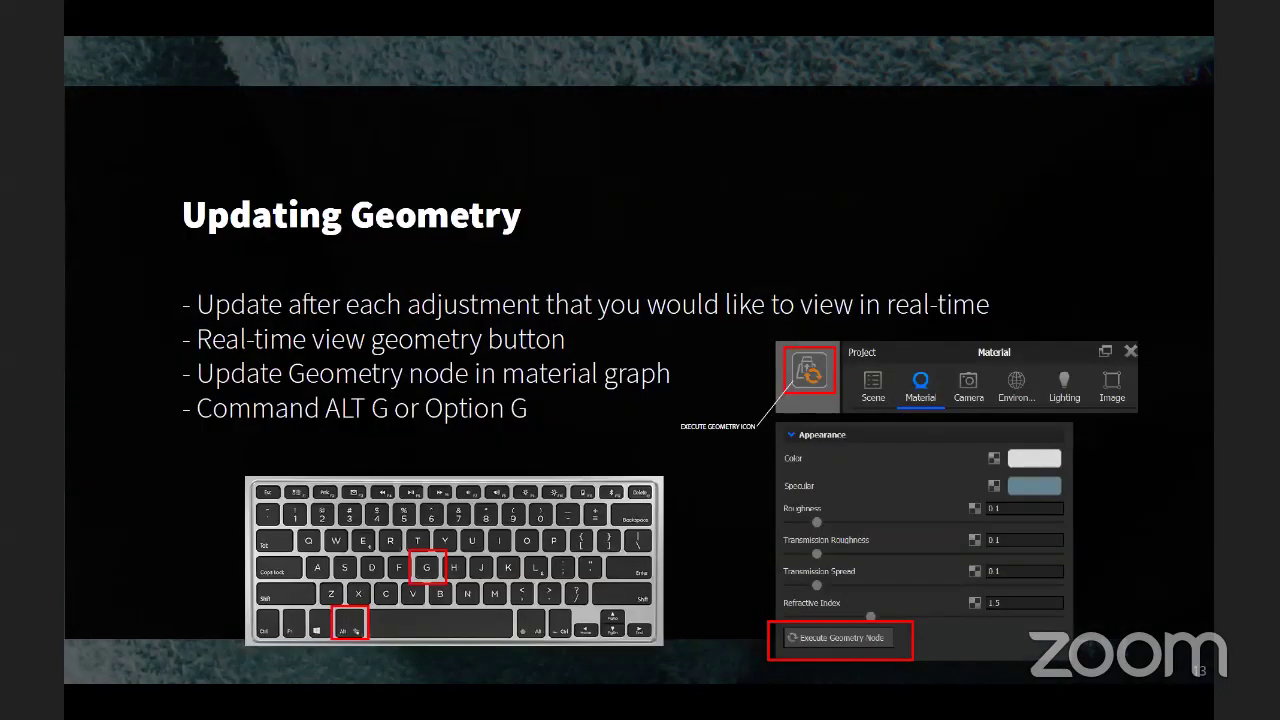
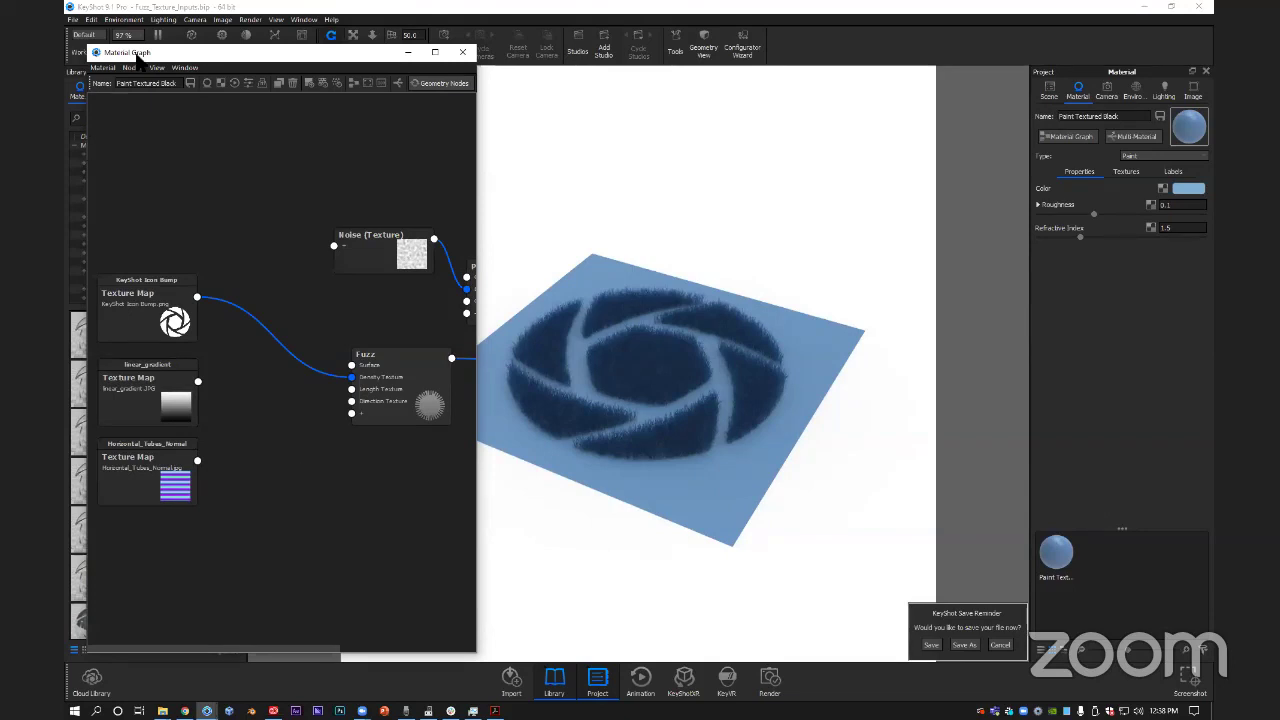
Show the Fuzz node's properties and arrange the graph window and camera view to see the fuzzy logo plane.
left_click_drag(140, 56, 296, 59)
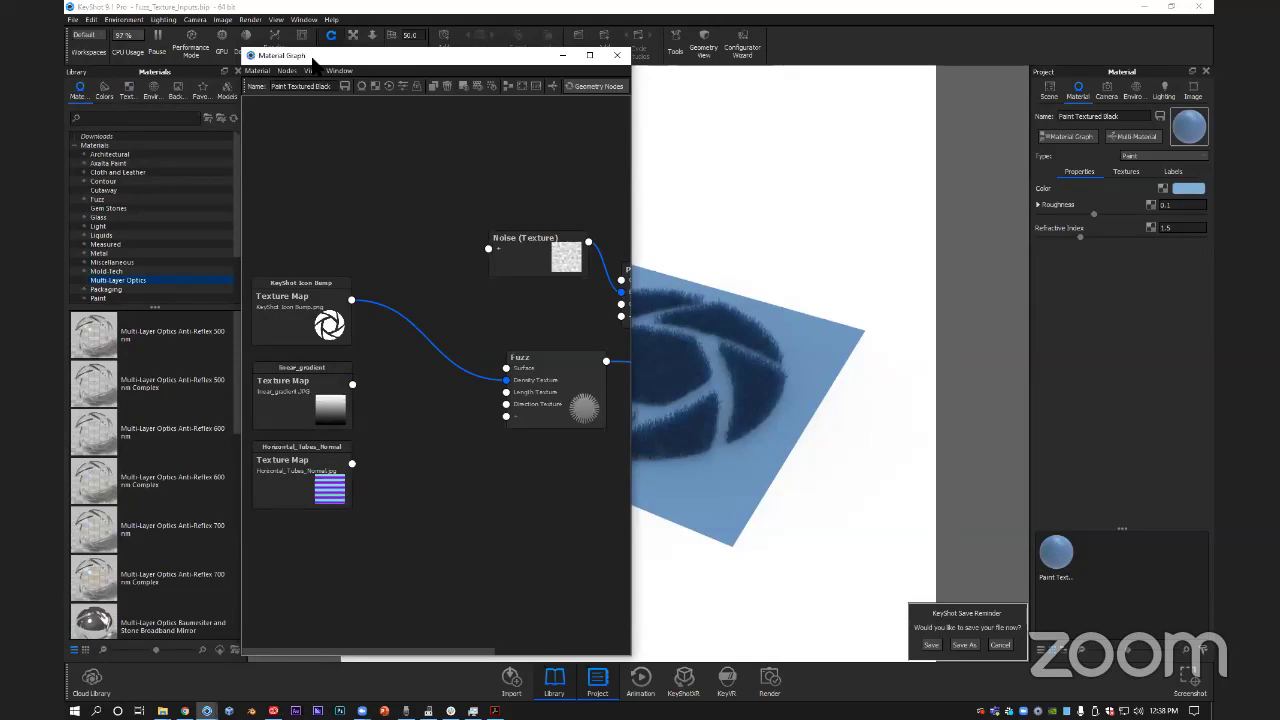
left_click_drag(313, 62, 156, 64)
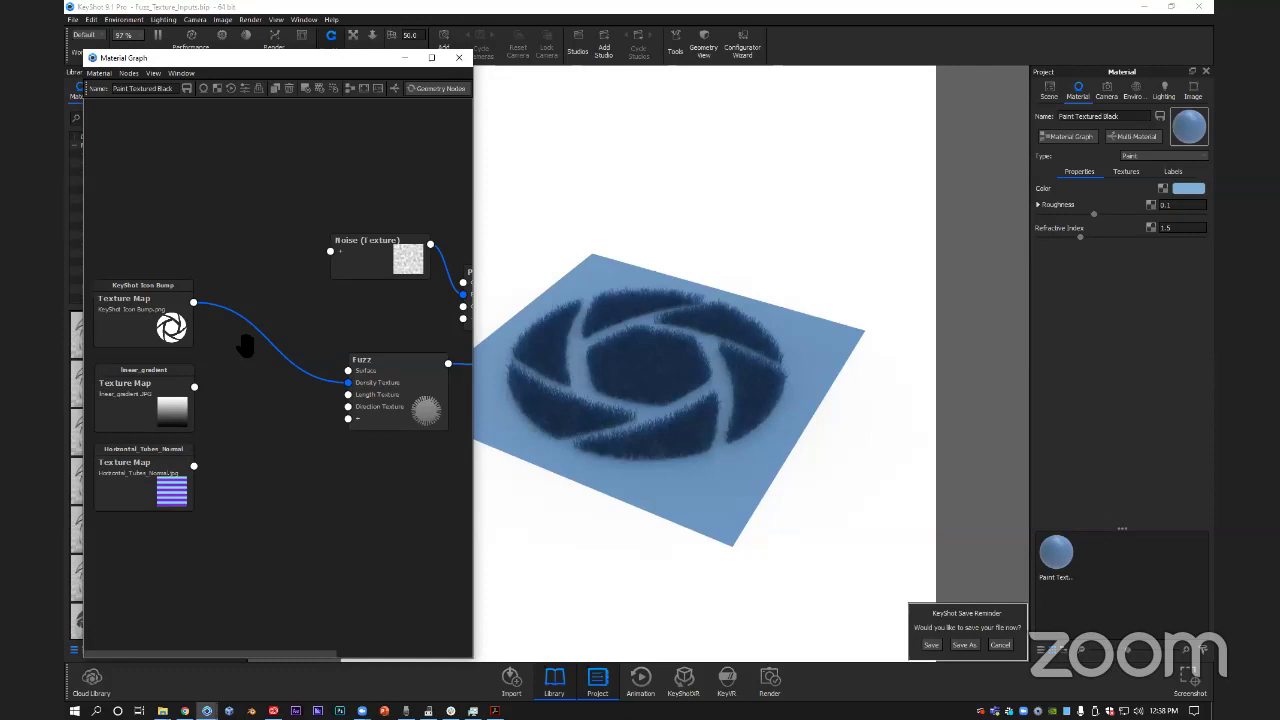
double_click(415, 395)
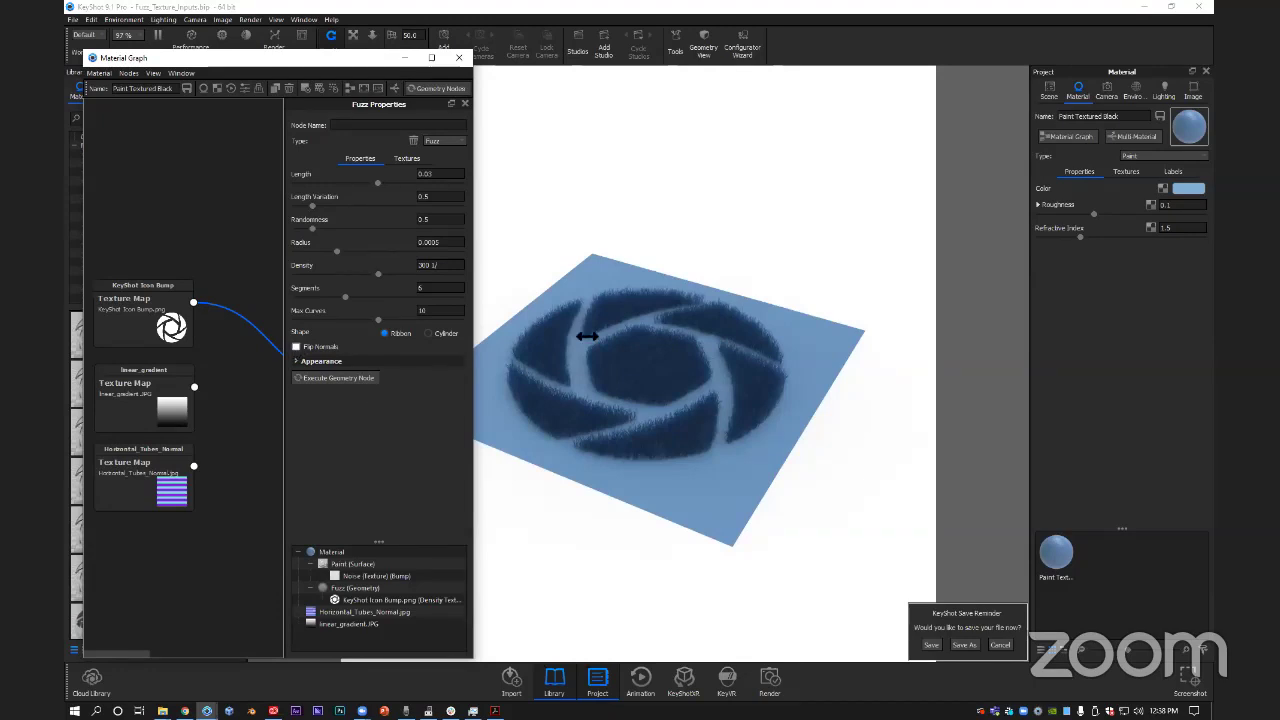
left_click_drag(587, 336, 586, 343)
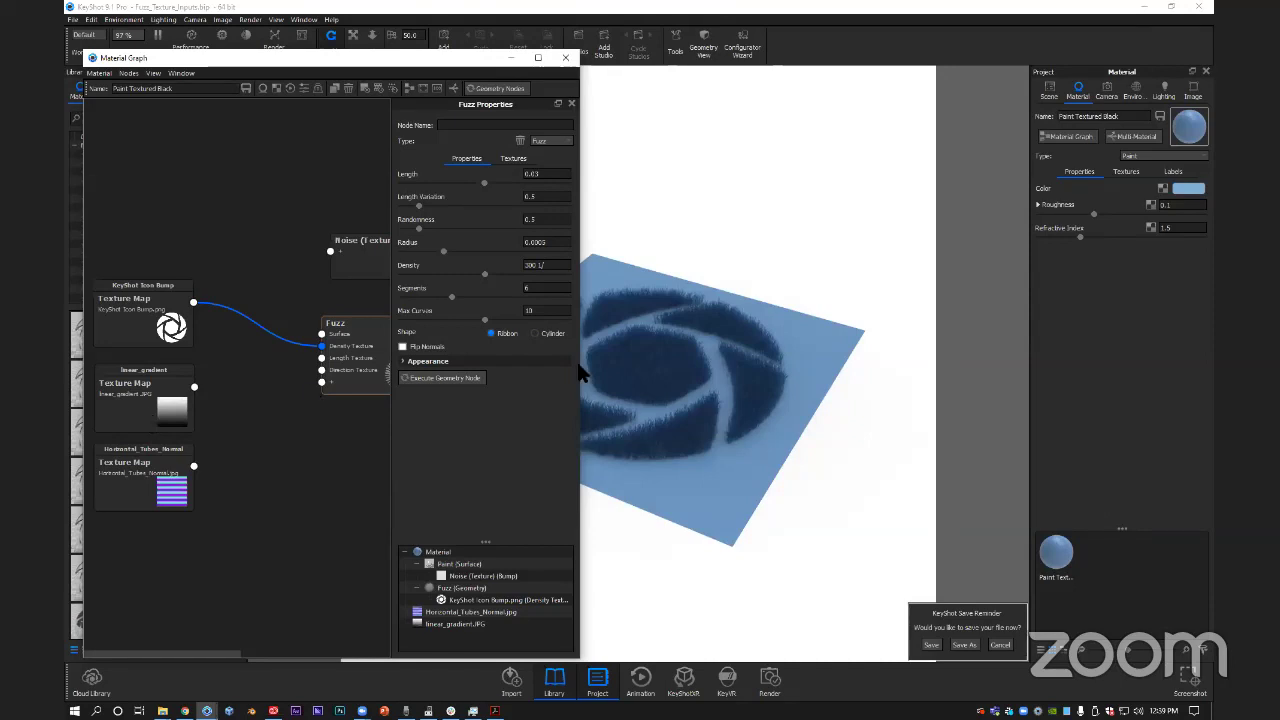
left_click_drag(580, 372, 562, 375)
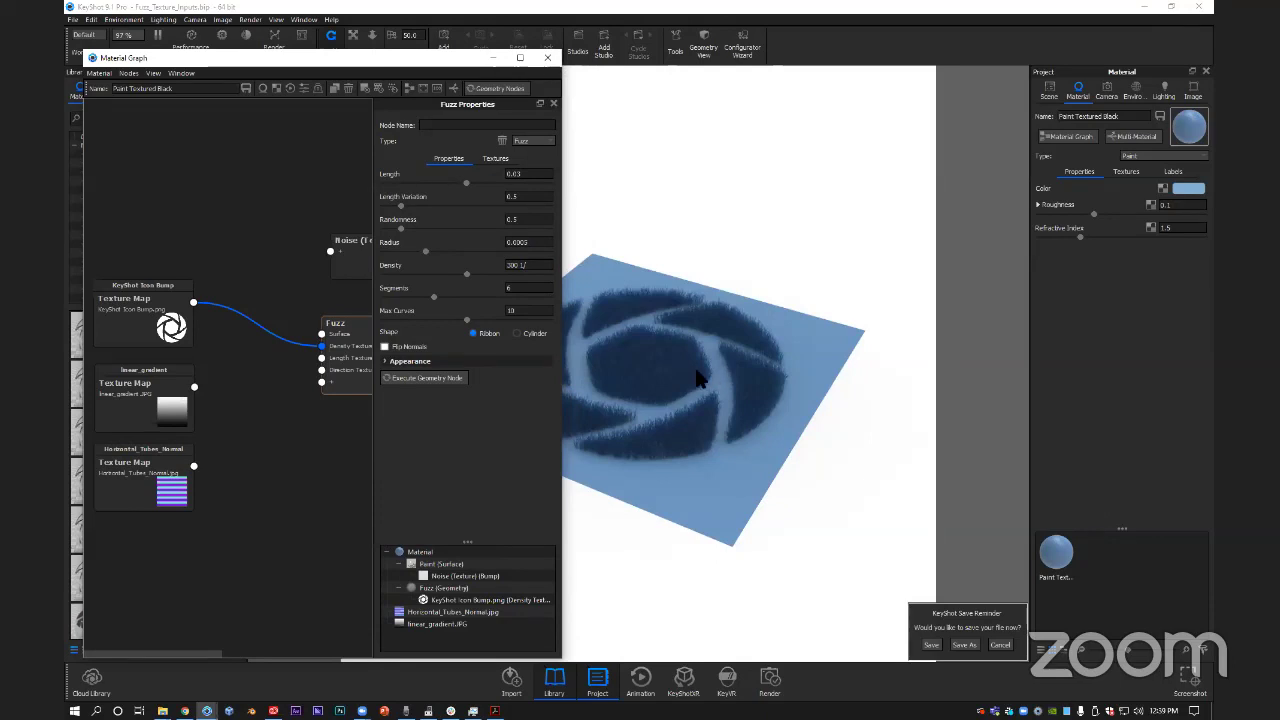
middle_click_drag(765, 358, 845, 350)
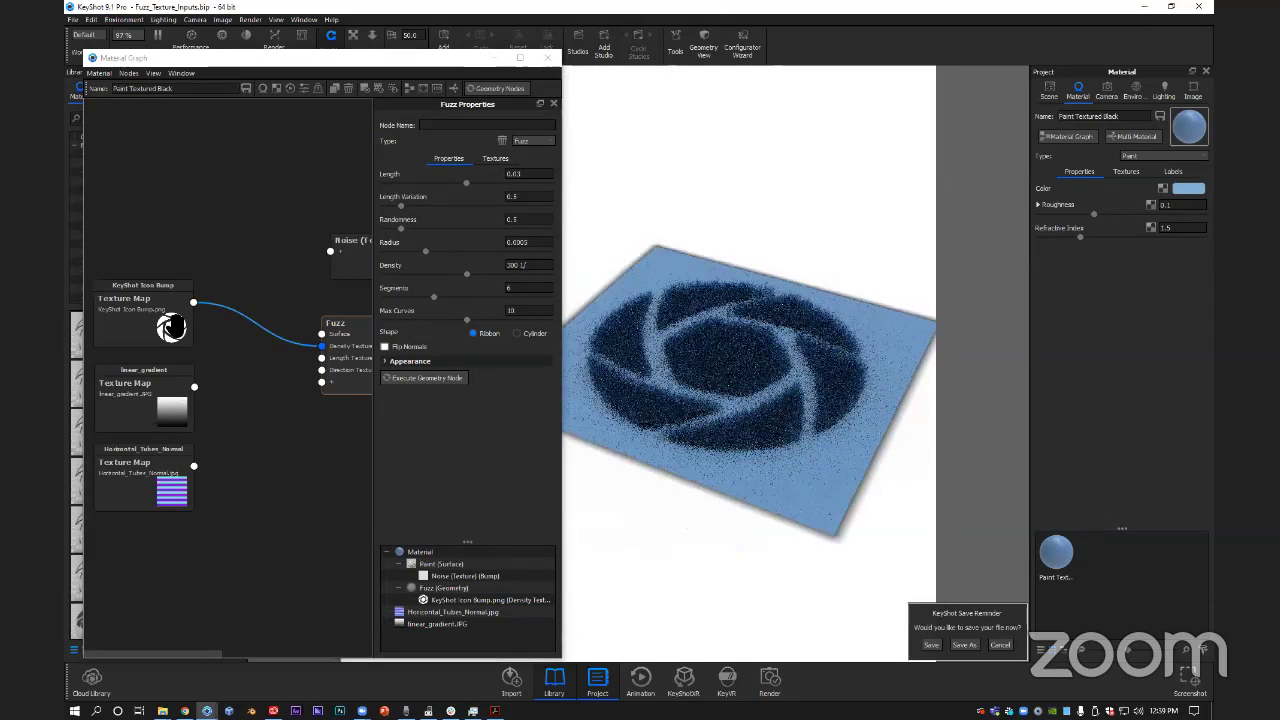
Insert a Color Invert utility between the KeyShot Icon Bump texture and the Fuzz node's density texture input, and place it beside the texture.
left_click_drag(171, 330, 358, 343)
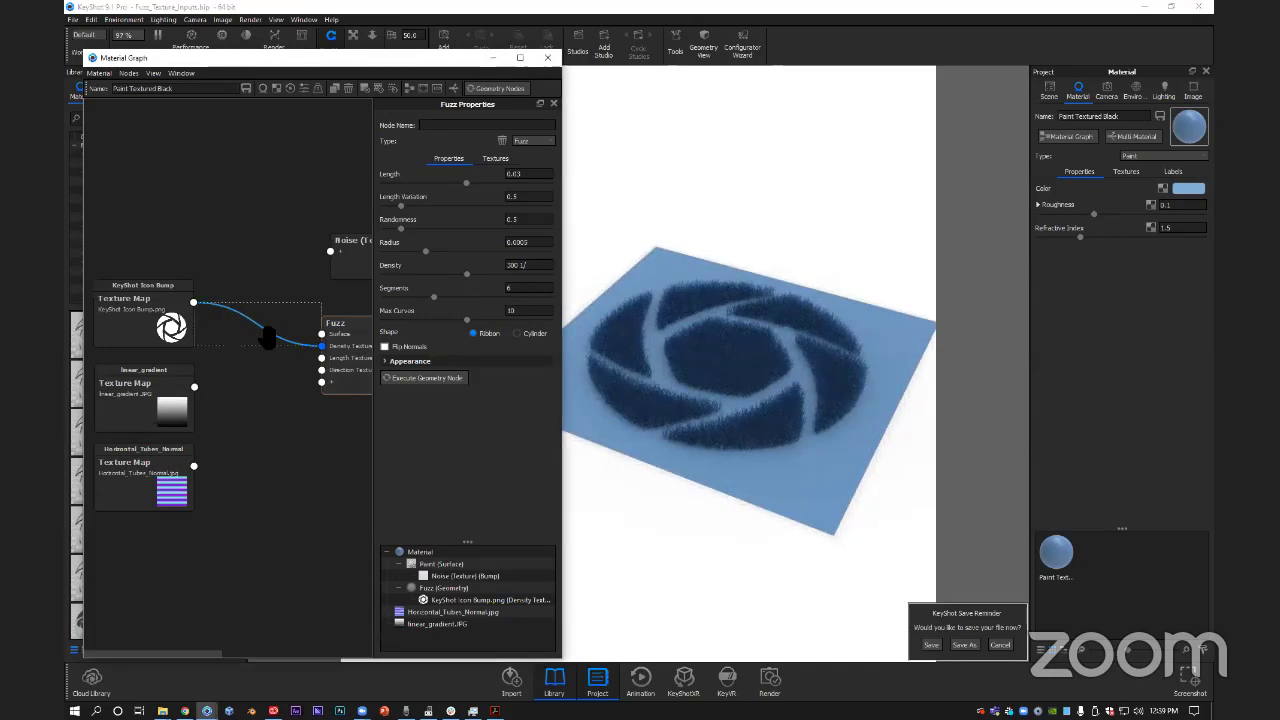
left_click(266, 334)
right_click(266, 334)
mouse_move(288, 371)
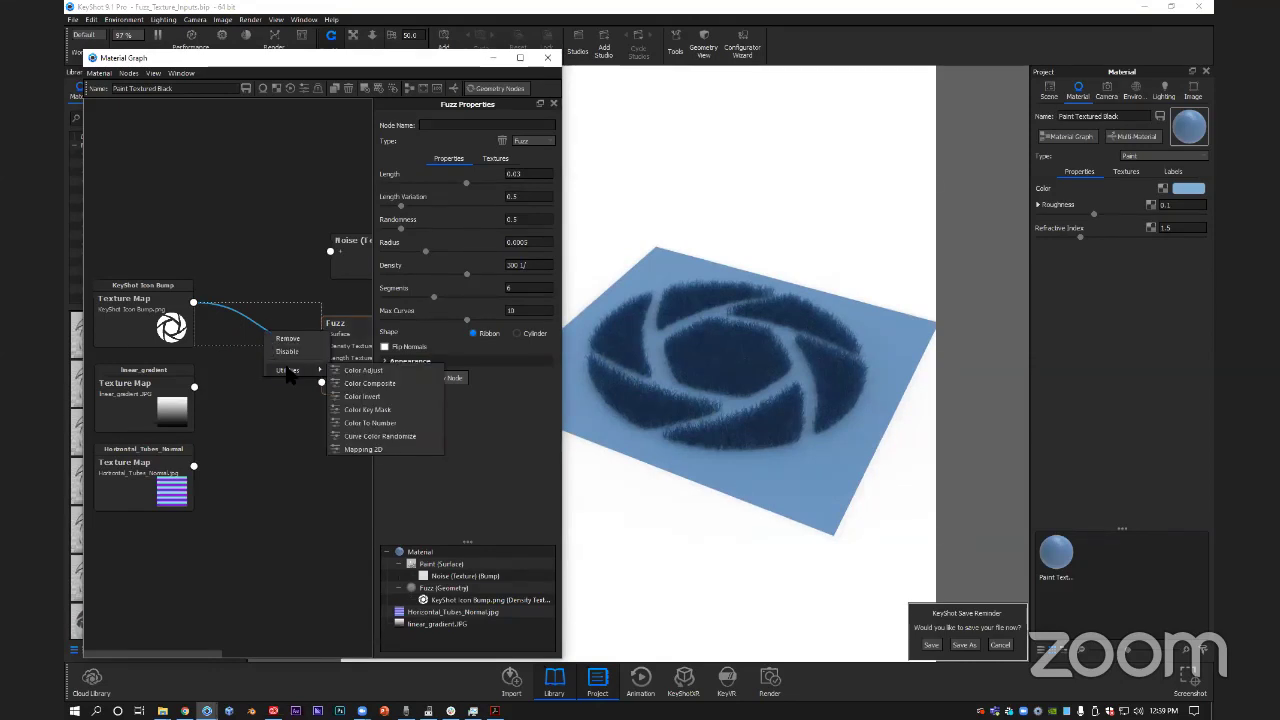
left_click(362, 396)
left_click_drag(263, 320, 203, 273)
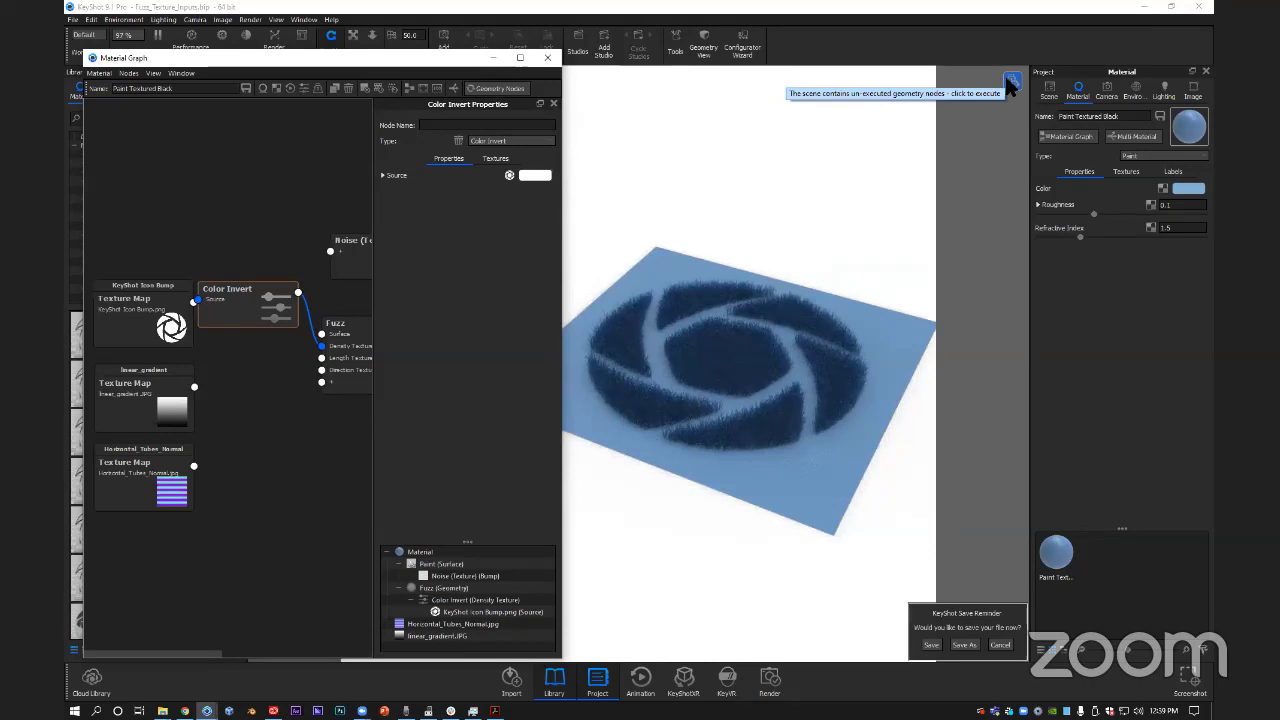
Execute the geometry nodes to rebuild the fuzz with inverted density, then reposition the KeyShot Icon Bump and Color Invert nodes.
left_click(1008, 79)
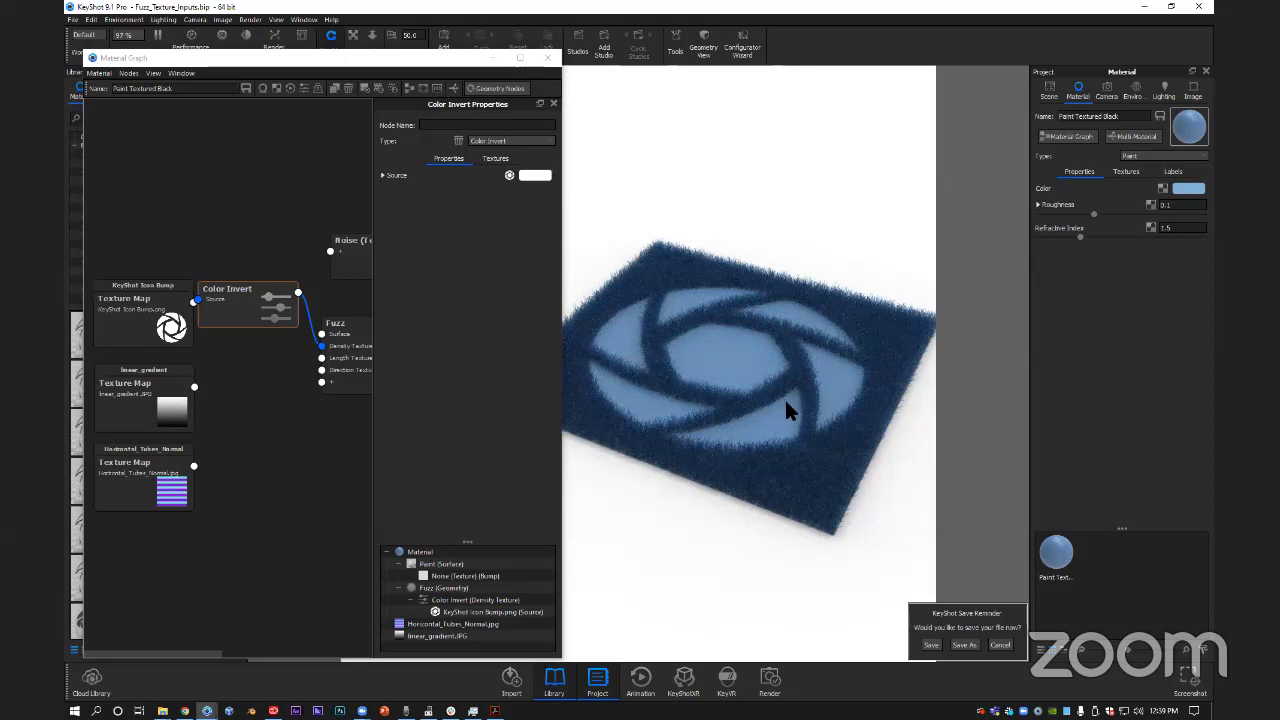
left_click_drag(723, 603, 834, 480)
left_click_drag(169, 282, 166, 213)
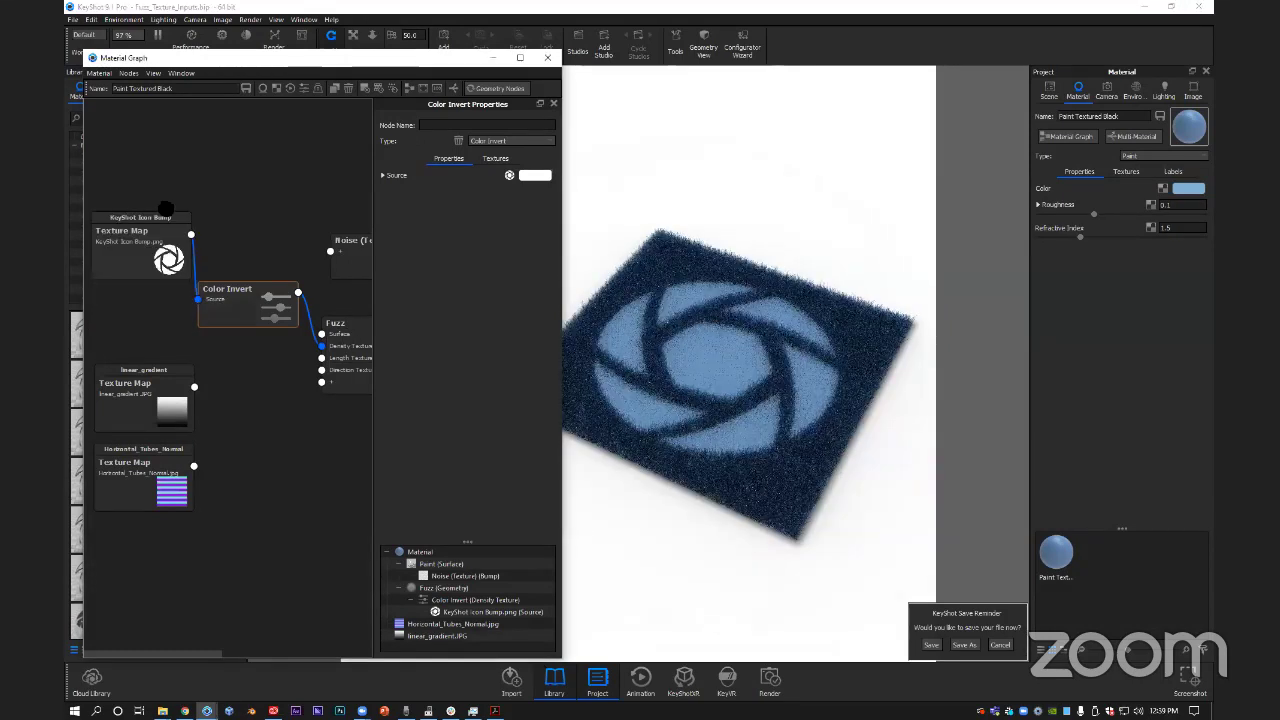
left_click_drag(242, 300, 249, 287)
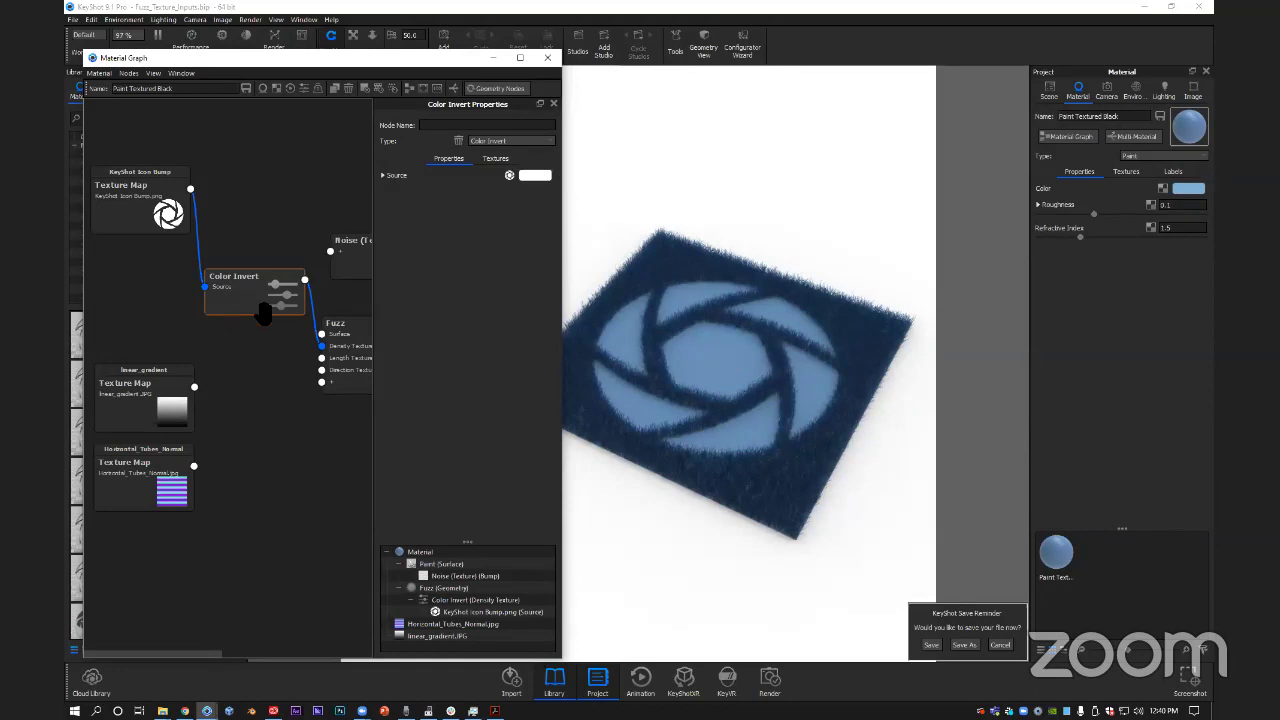
Delete the Color Invert node, connect the linear_gradient texture to the Fuzz node's length texture input, and execute the geometry nodes.
key("Delete")
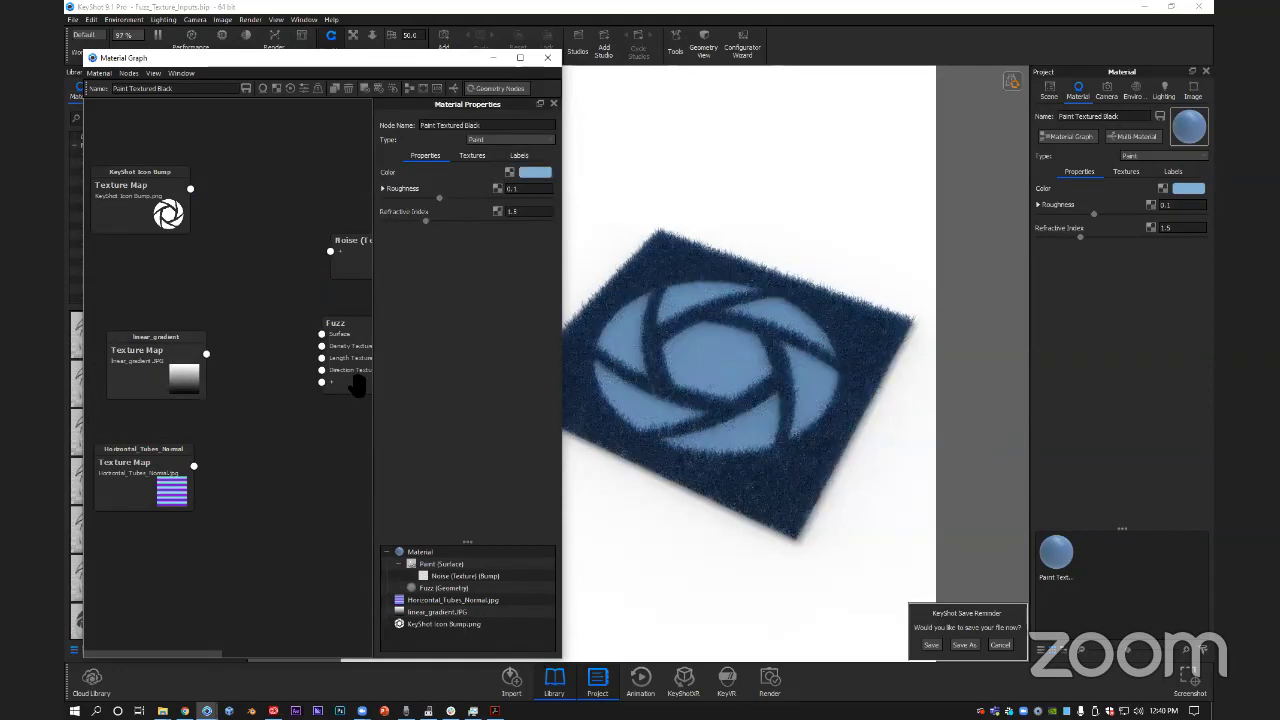
left_click_drag(357, 385, 291, 386)
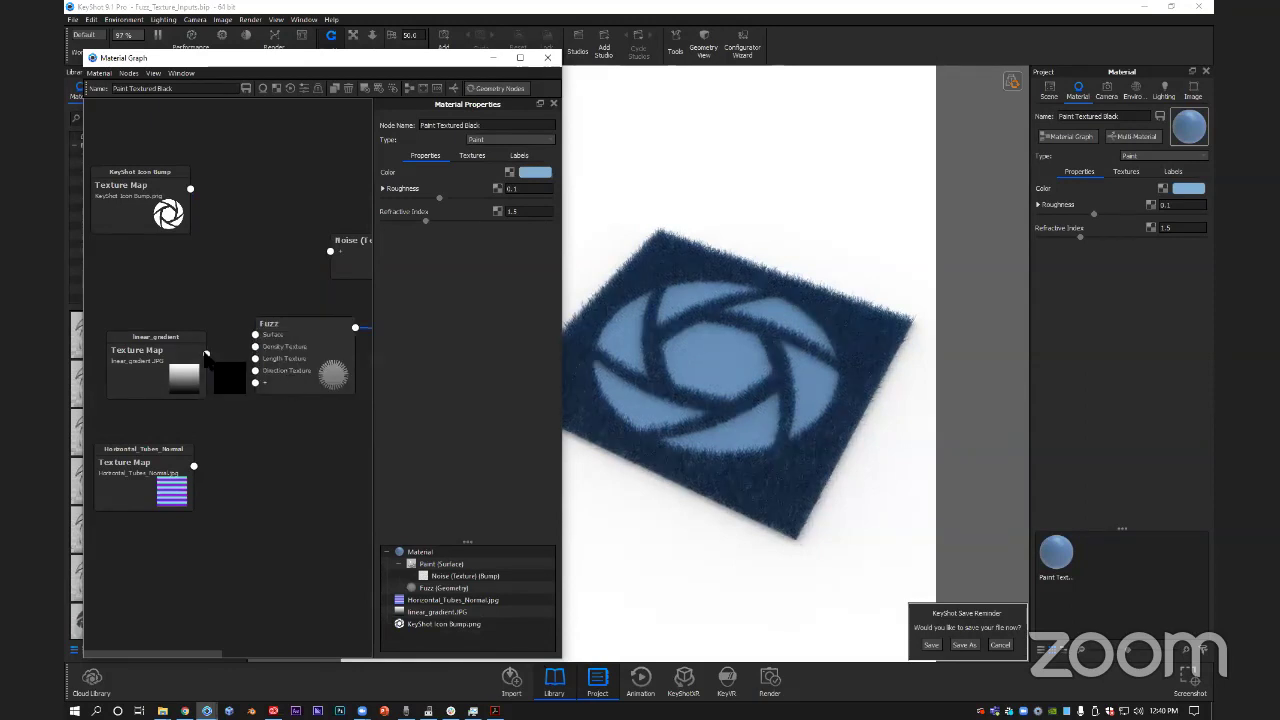
left_click_drag(205, 355, 255, 358)
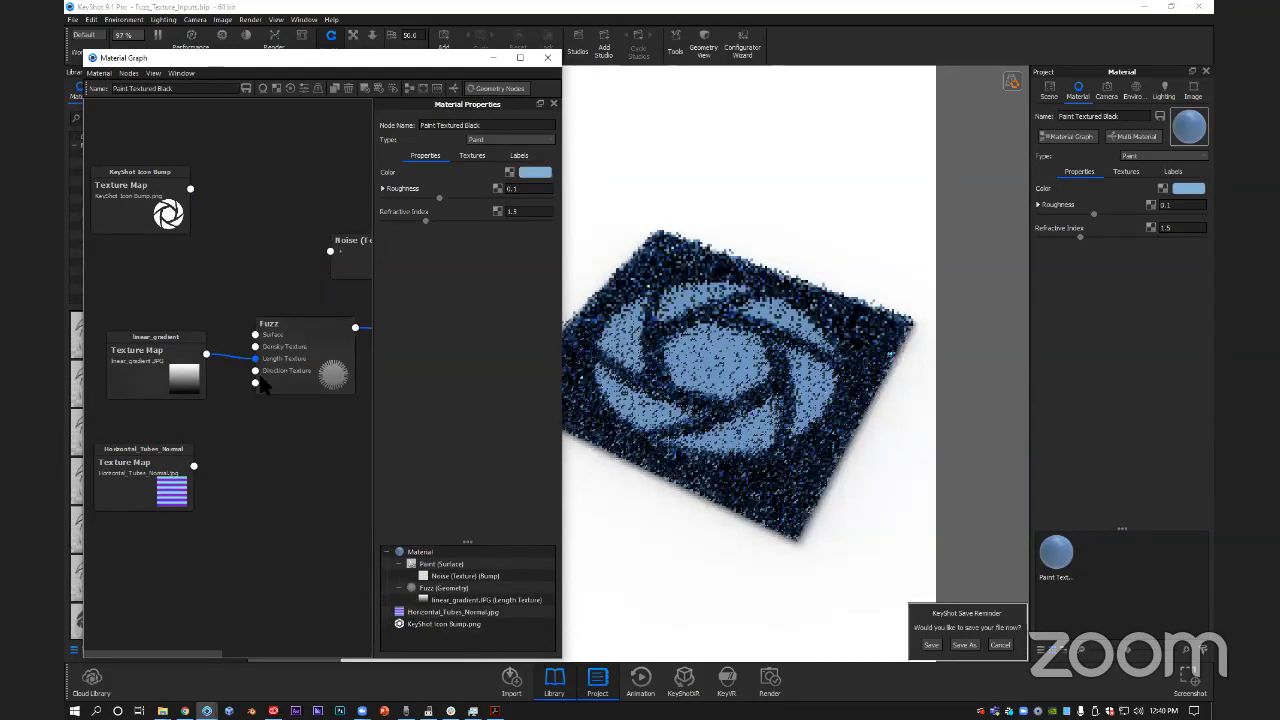
left_click(828, 457)
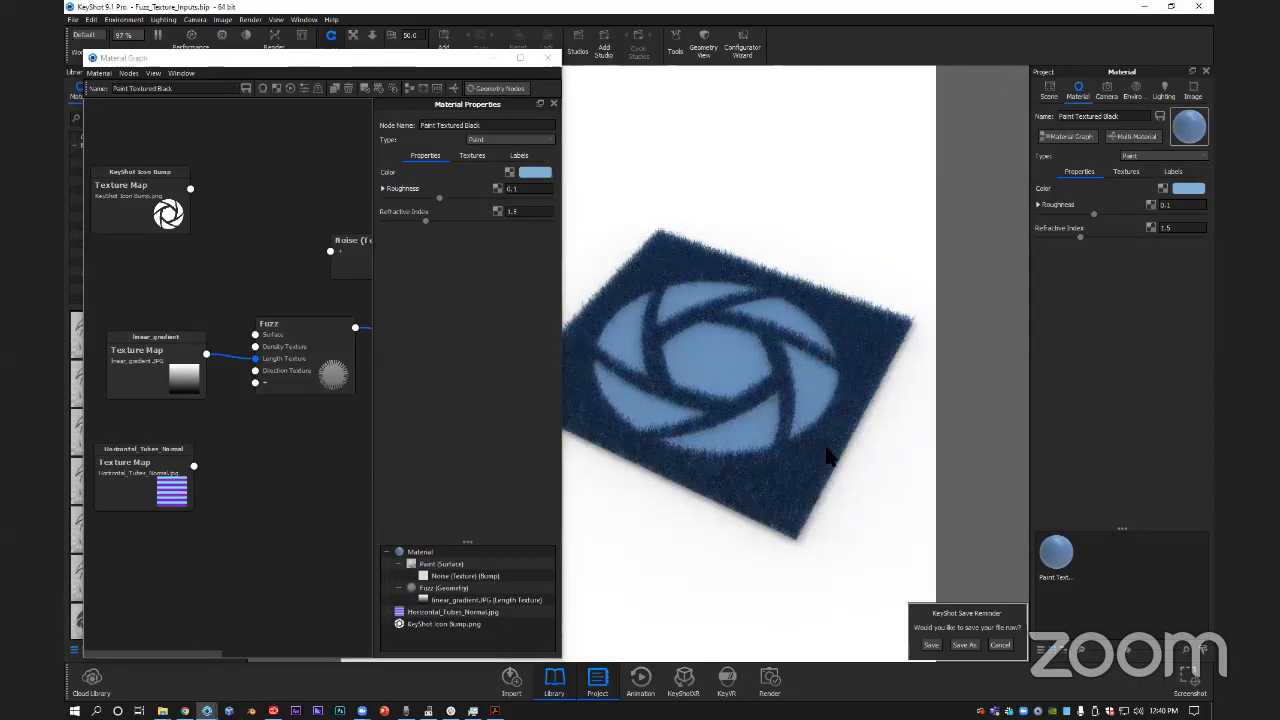
left_click_drag(828, 457, 754, 389)
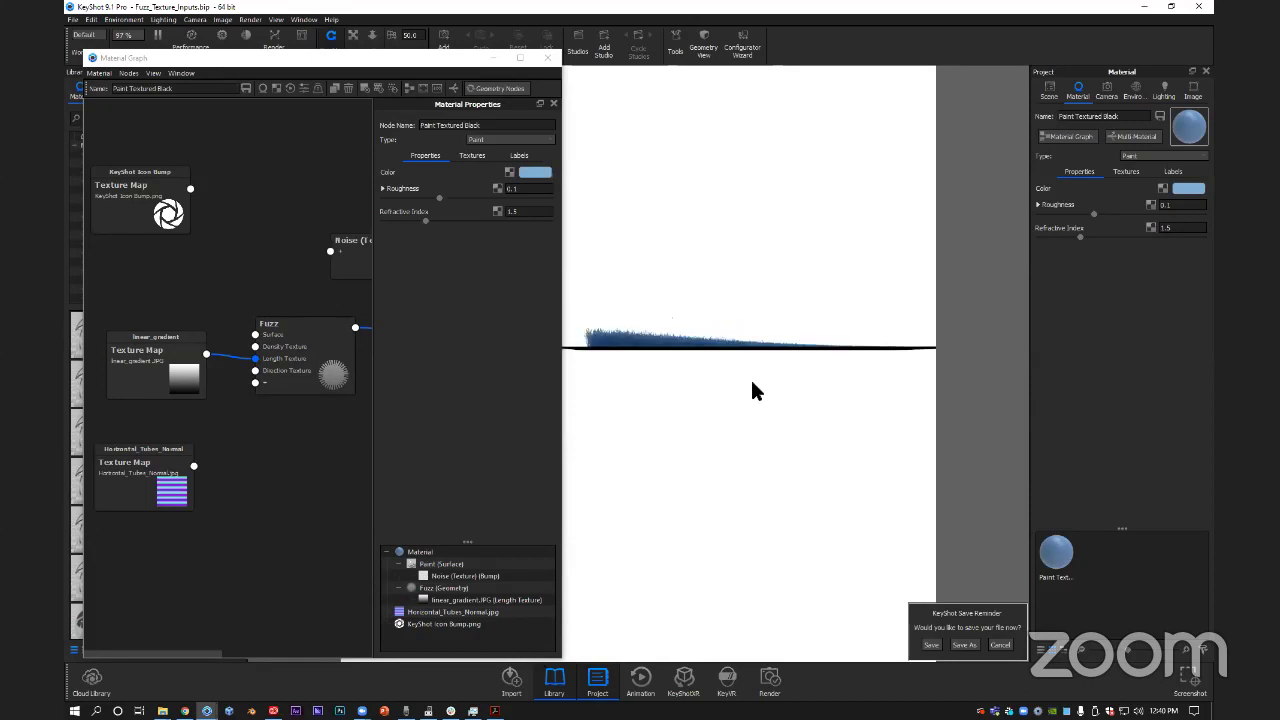
key("ctrl+z")
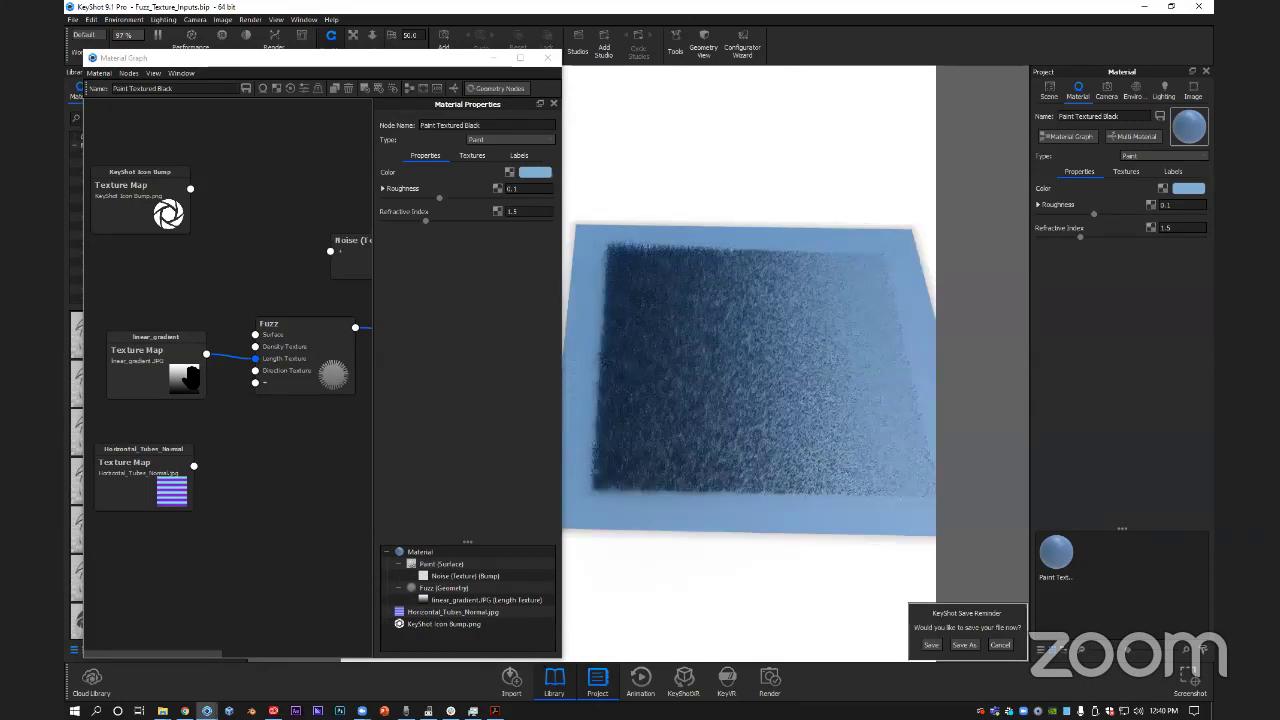
Preview the linear_gradient texture's color on the fuzzy plane and compare its light and dark areas with the fiber length.
left_click(186, 378)
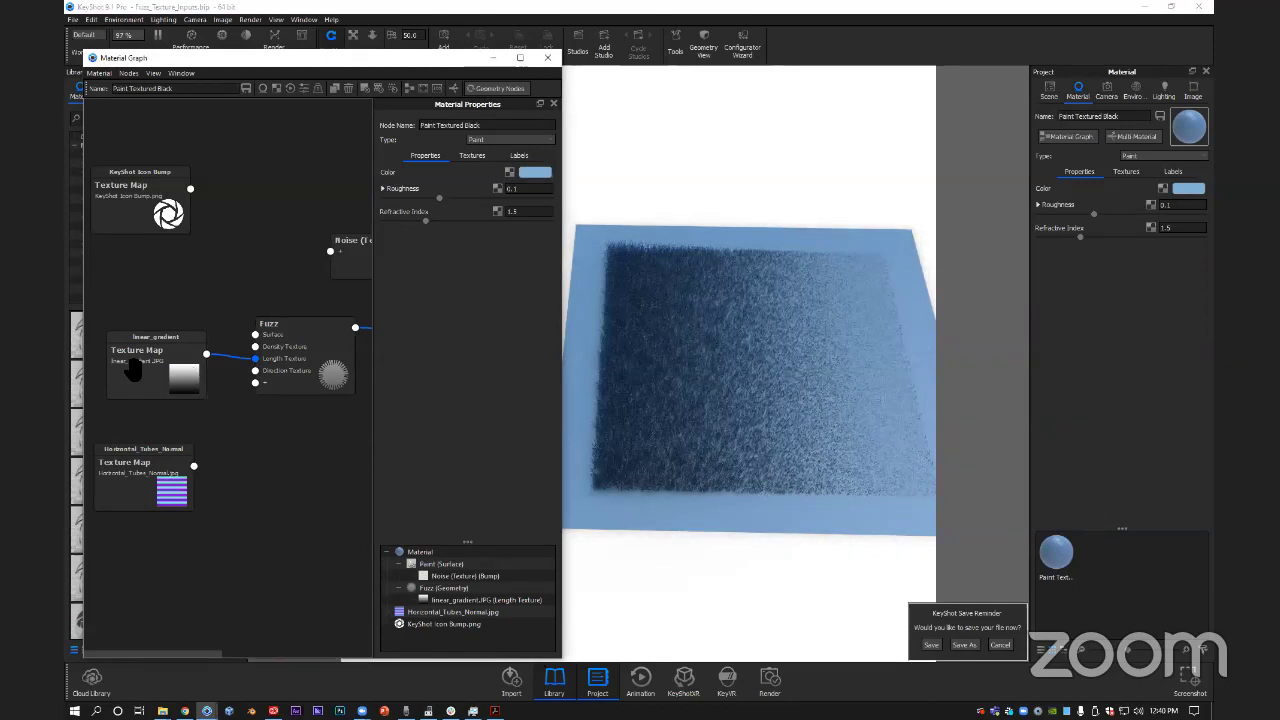
left_click(133, 370)
key("c")
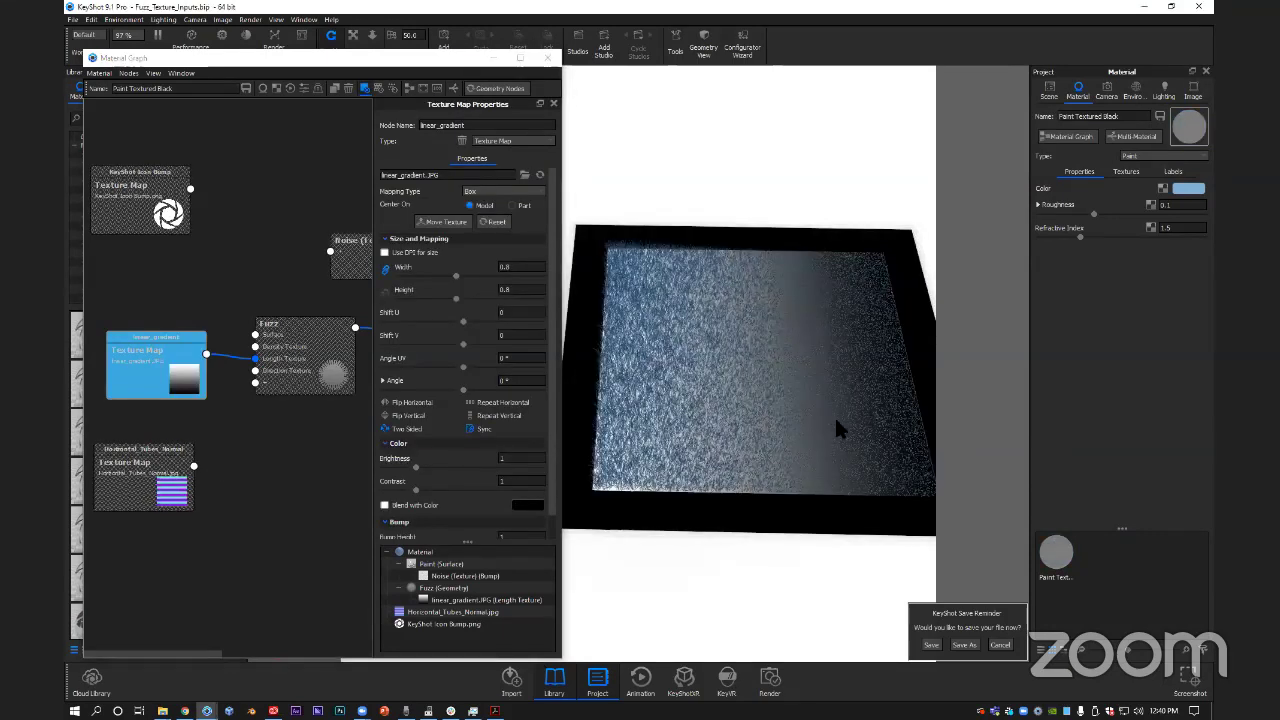
left_click_drag(874, 306, 902, 370)
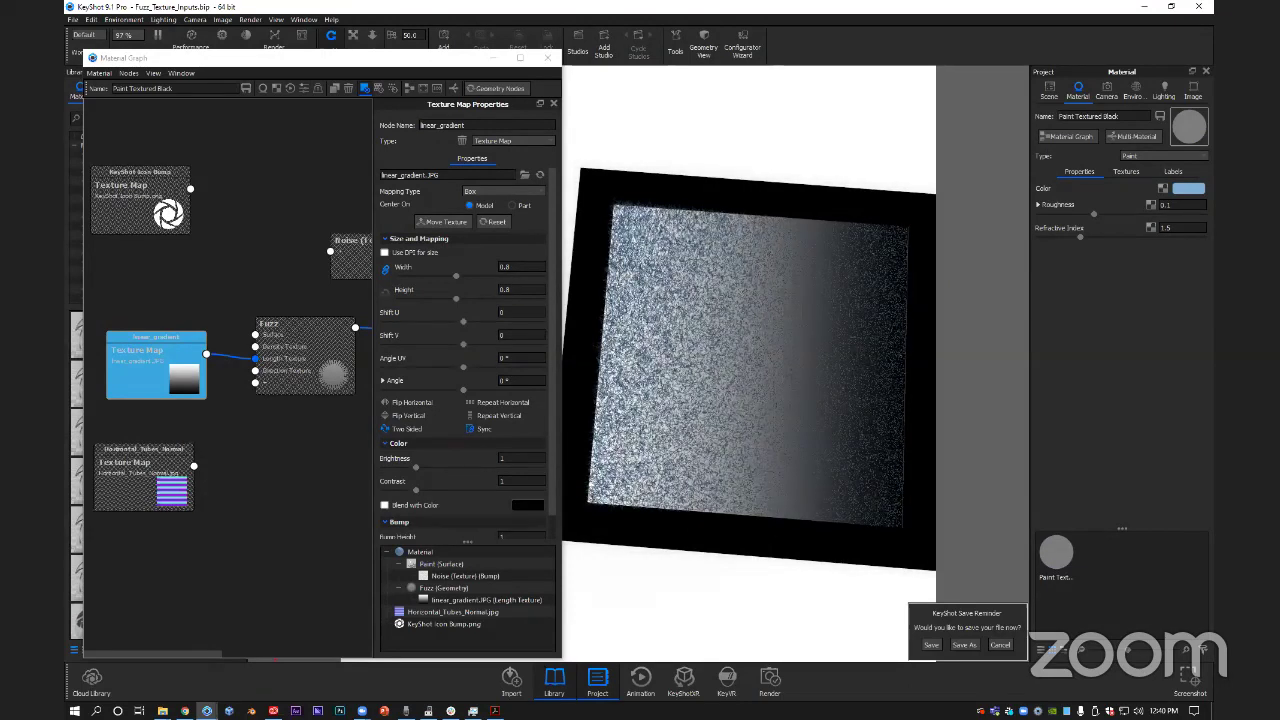
left_click_drag(783, 397, 793, 446)
left_click(181, 390)
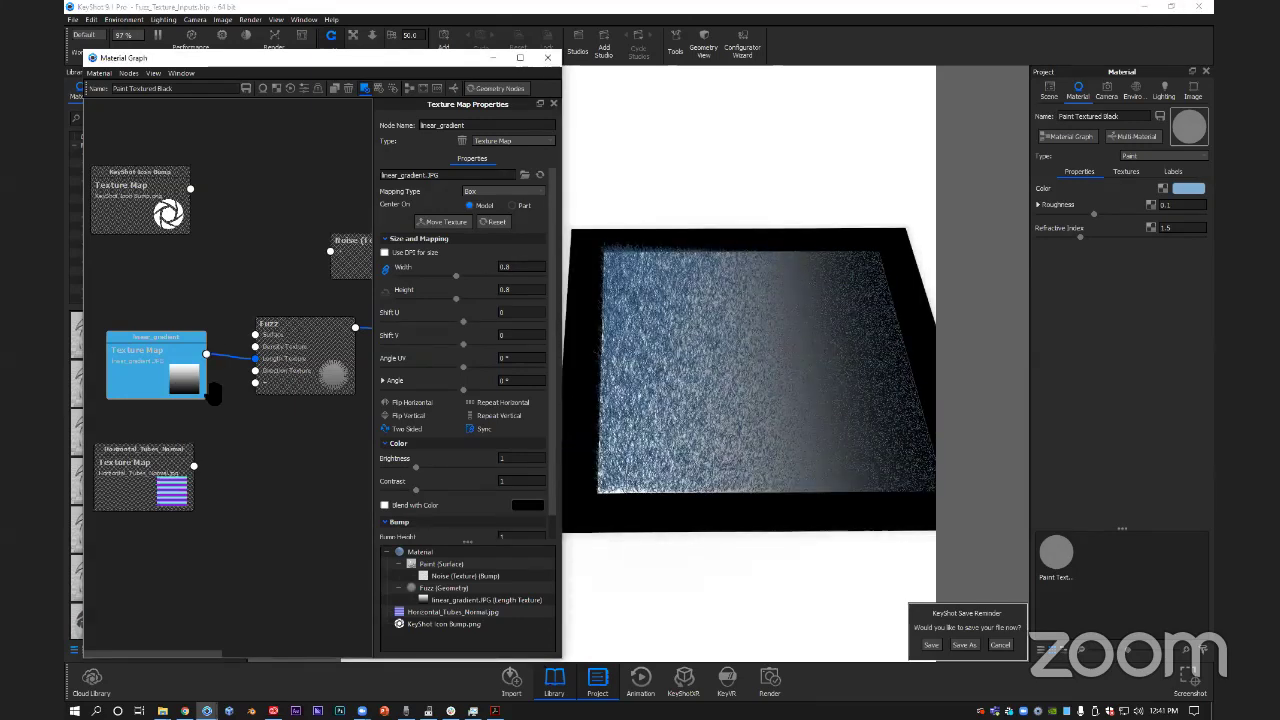
Disconnect linear_gradient, connect the Horizontal_Tubes_Normal texture to the Fuzz node's direction texture input, and execute the geometry nodes.
left_click_drag(255, 358, 251, 366)
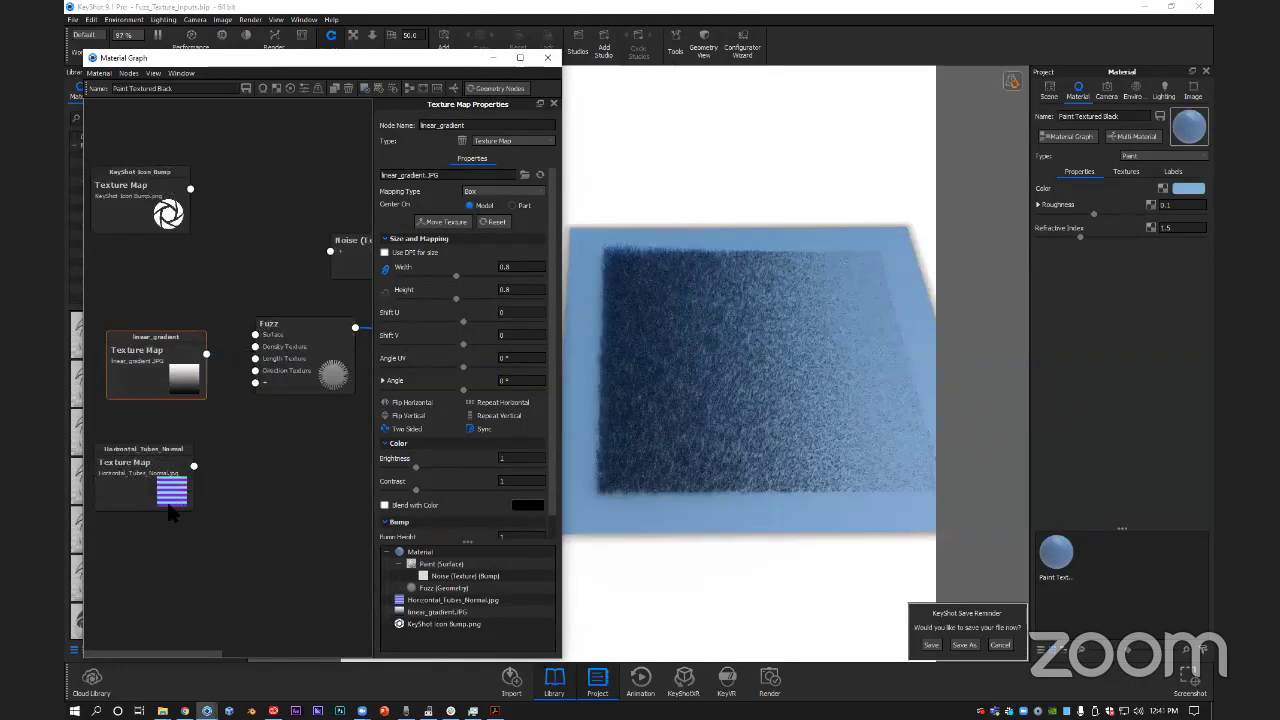
left_click_drag(194, 467, 255, 370)
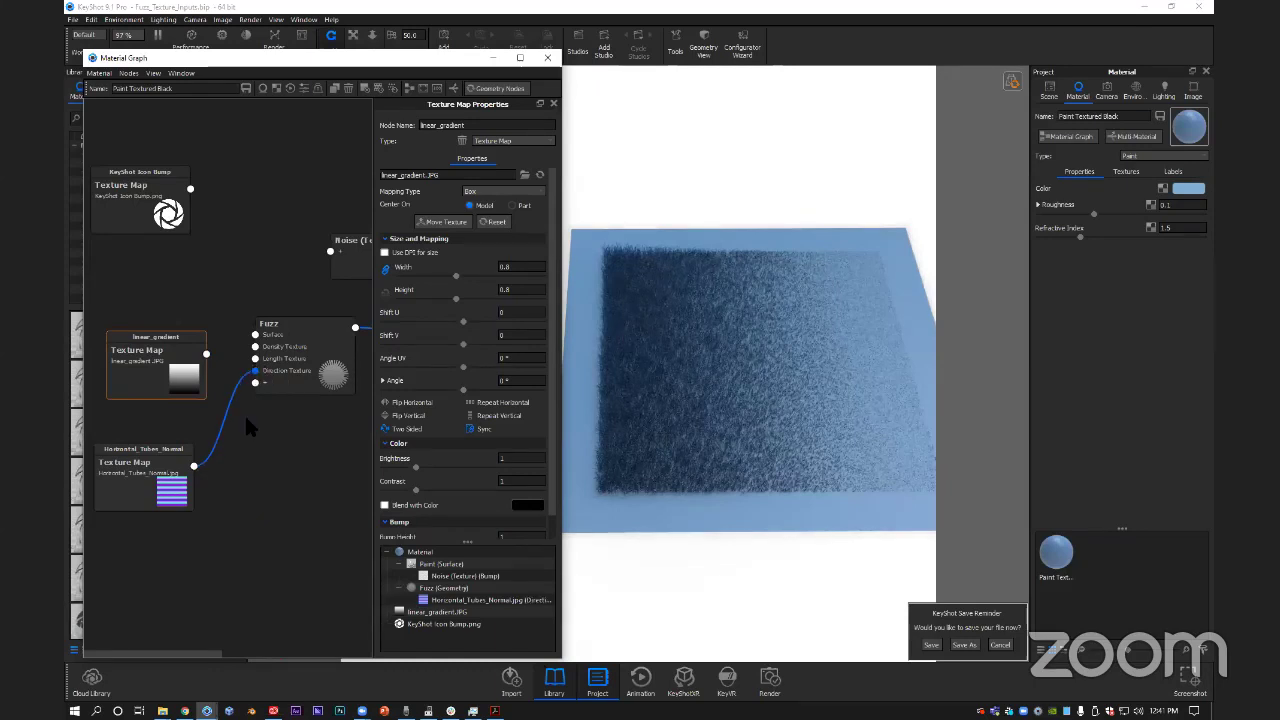
left_click(1013, 90)
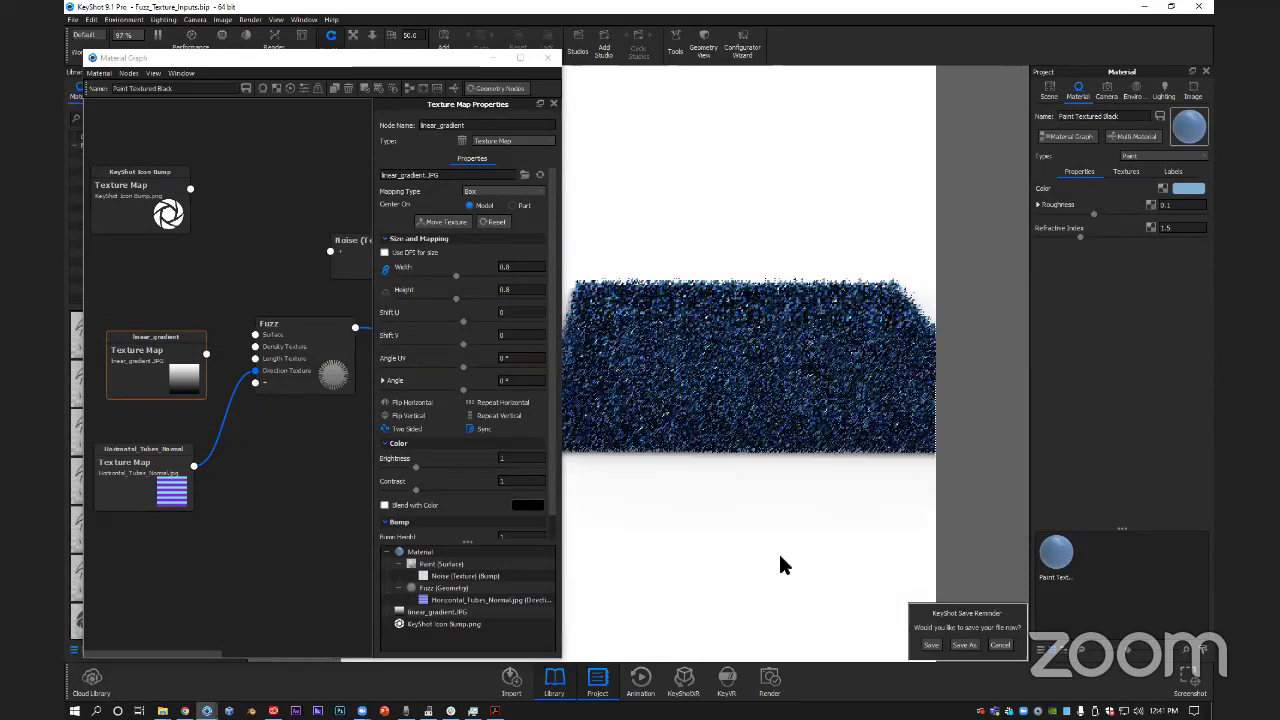
left_click_drag(691, 466, 703, 532)
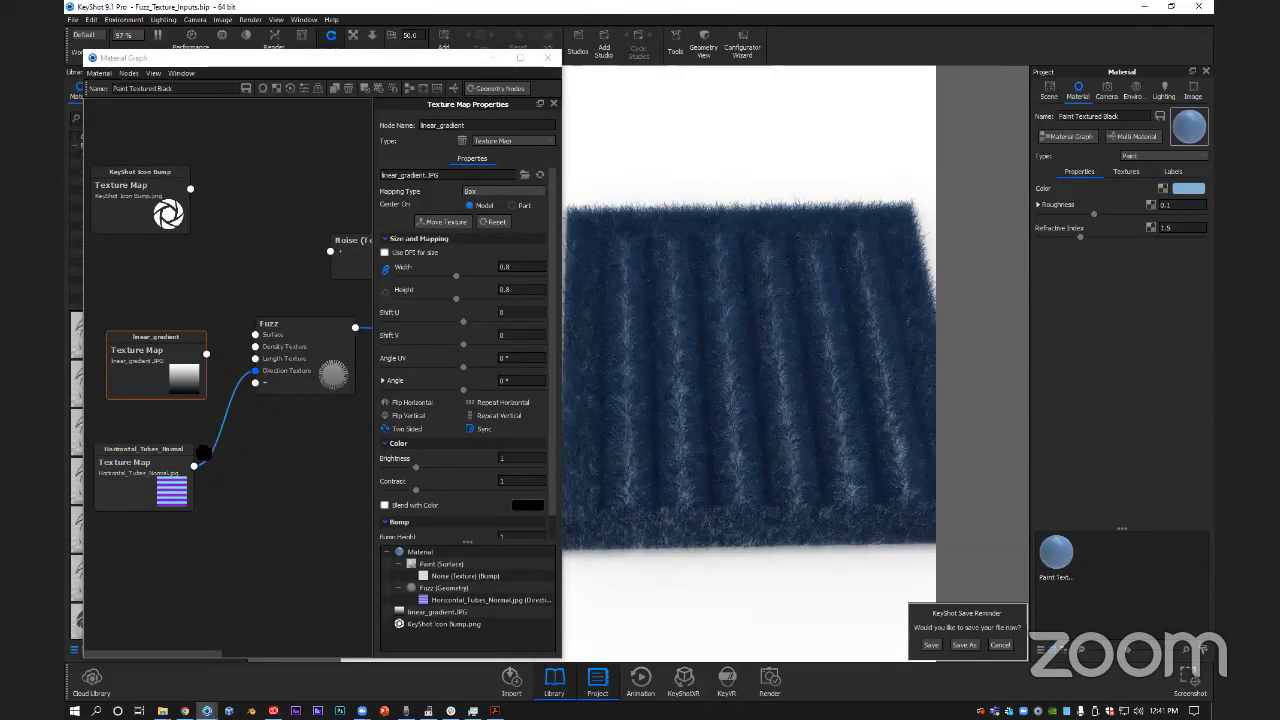
Set the Horizontal_Tubes_Normal texture's width and height to 0.984, re-execute the geometry, and view the fuzz from the side.
left_click(140, 477)
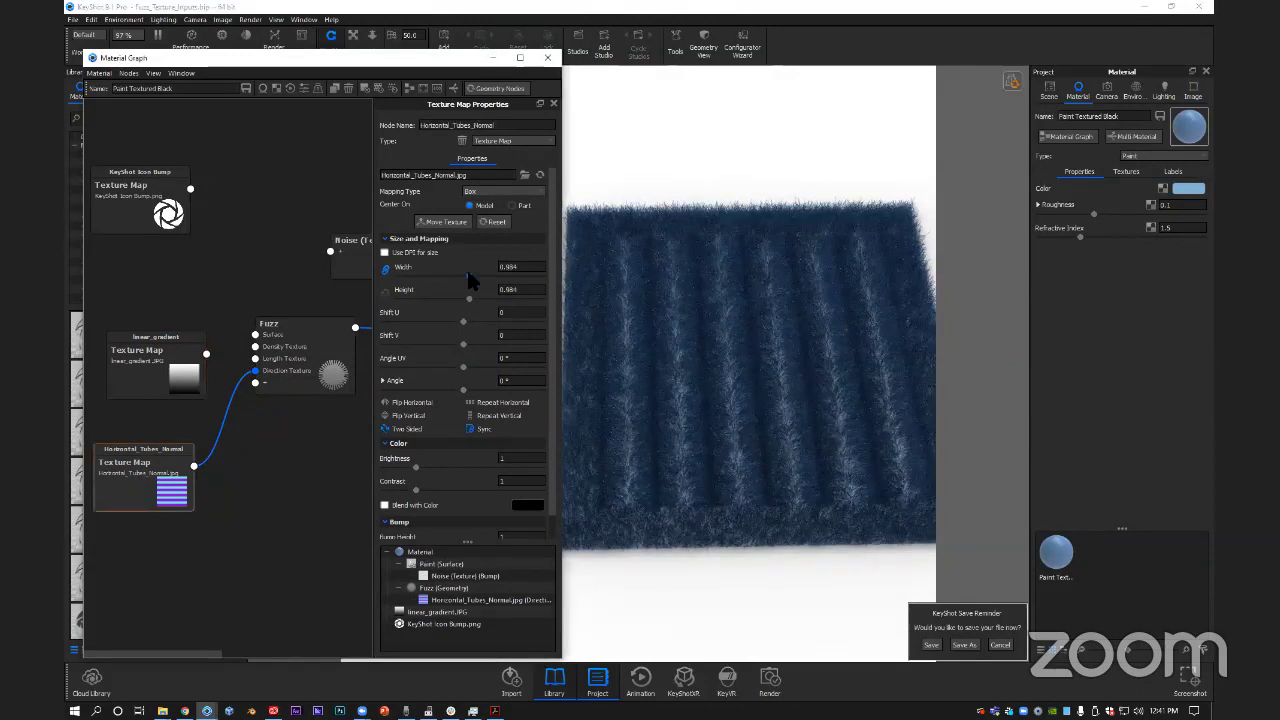
left_click(1017, 84)
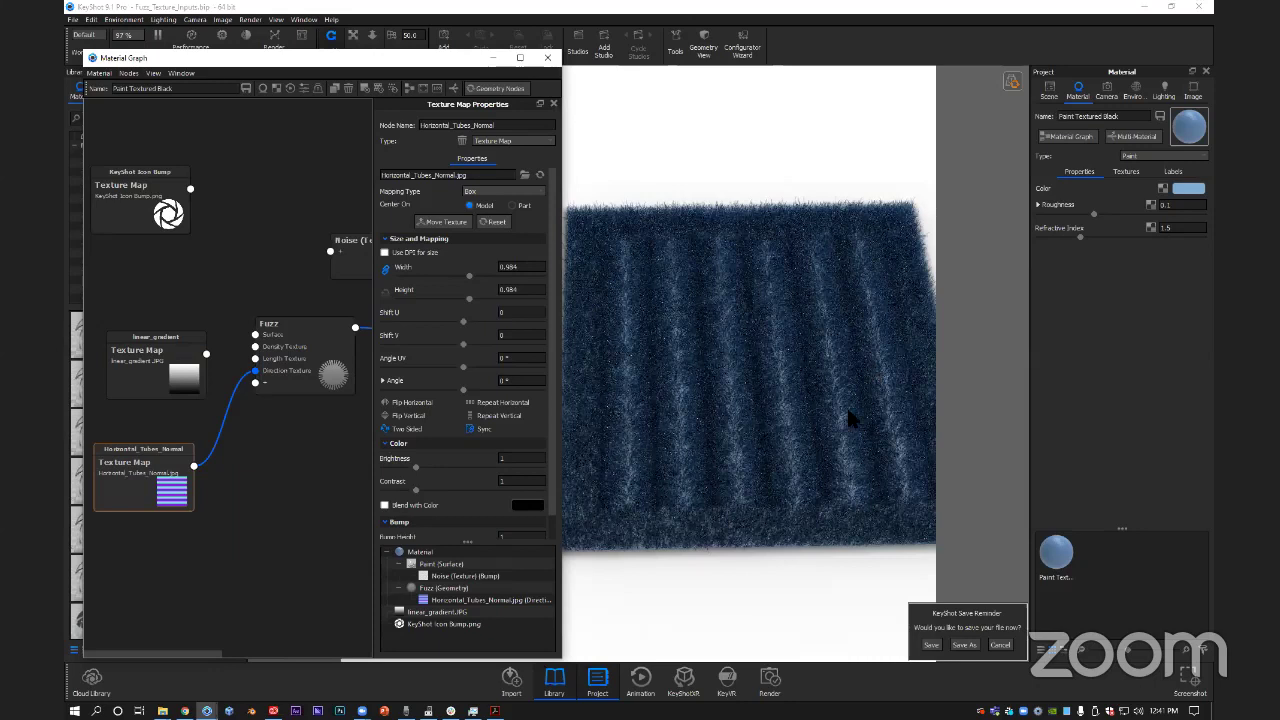
left_click_drag(723, 451, 666, 331)
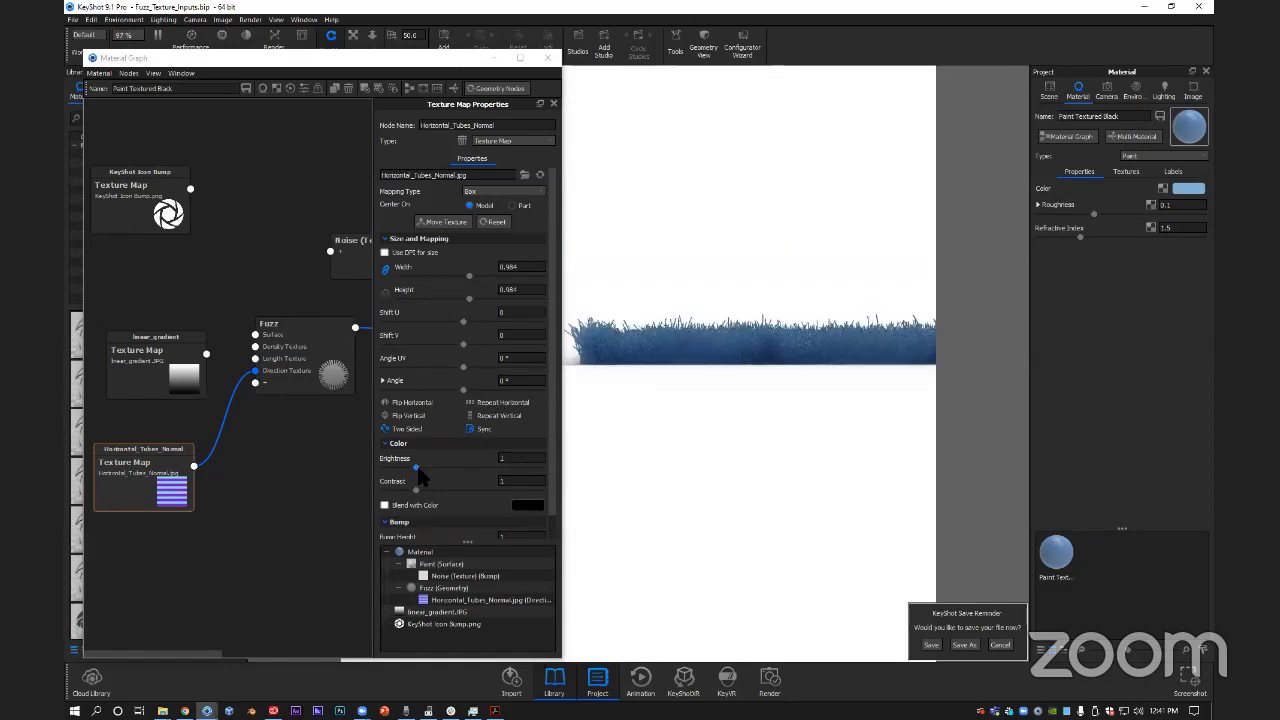
Set the Fuzz node's randomness to 0.035 and rebuild the fuzz geometry.
scroll(418, 478, "down", 1)
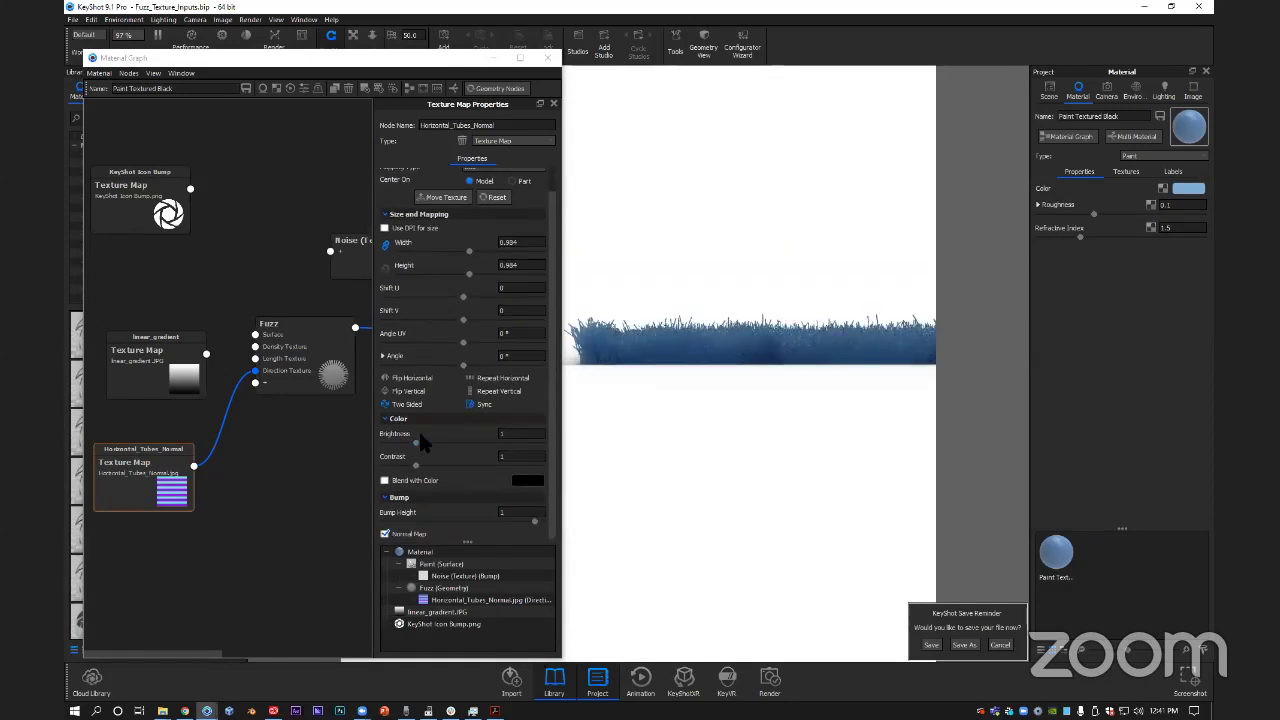
left_click(281, 378)
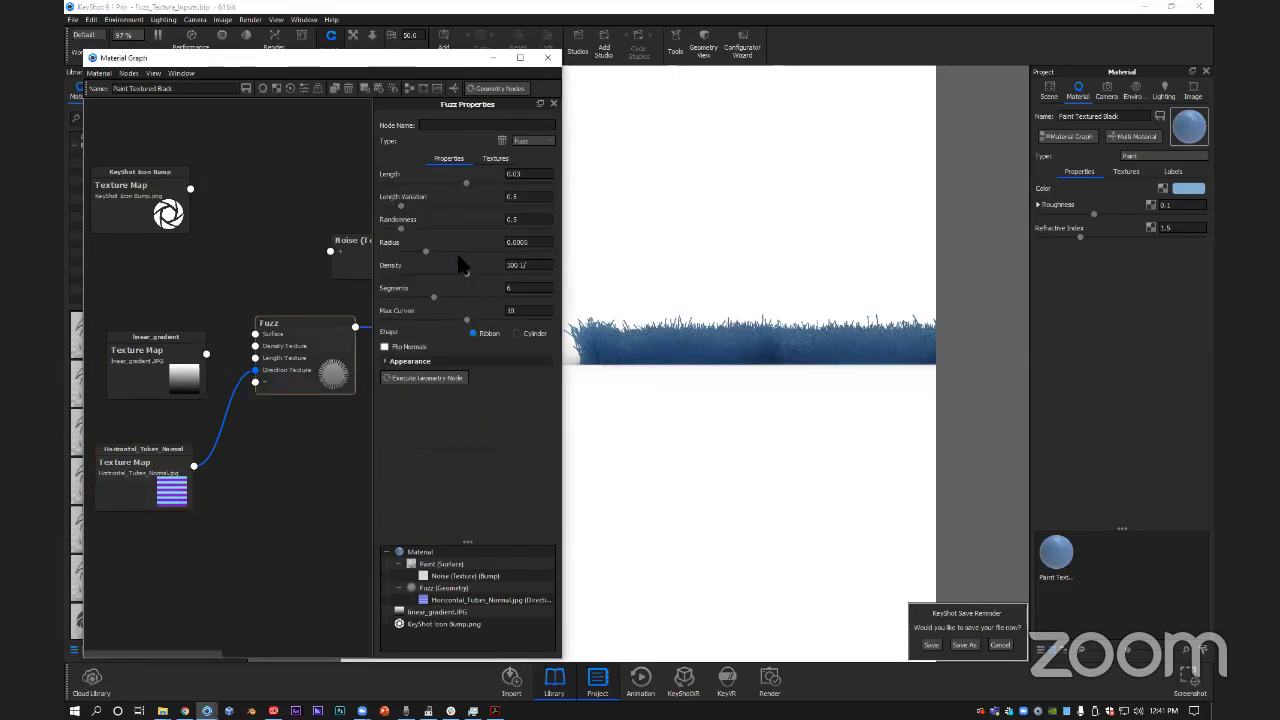
left_click_drag(400, 233, 388, 229)
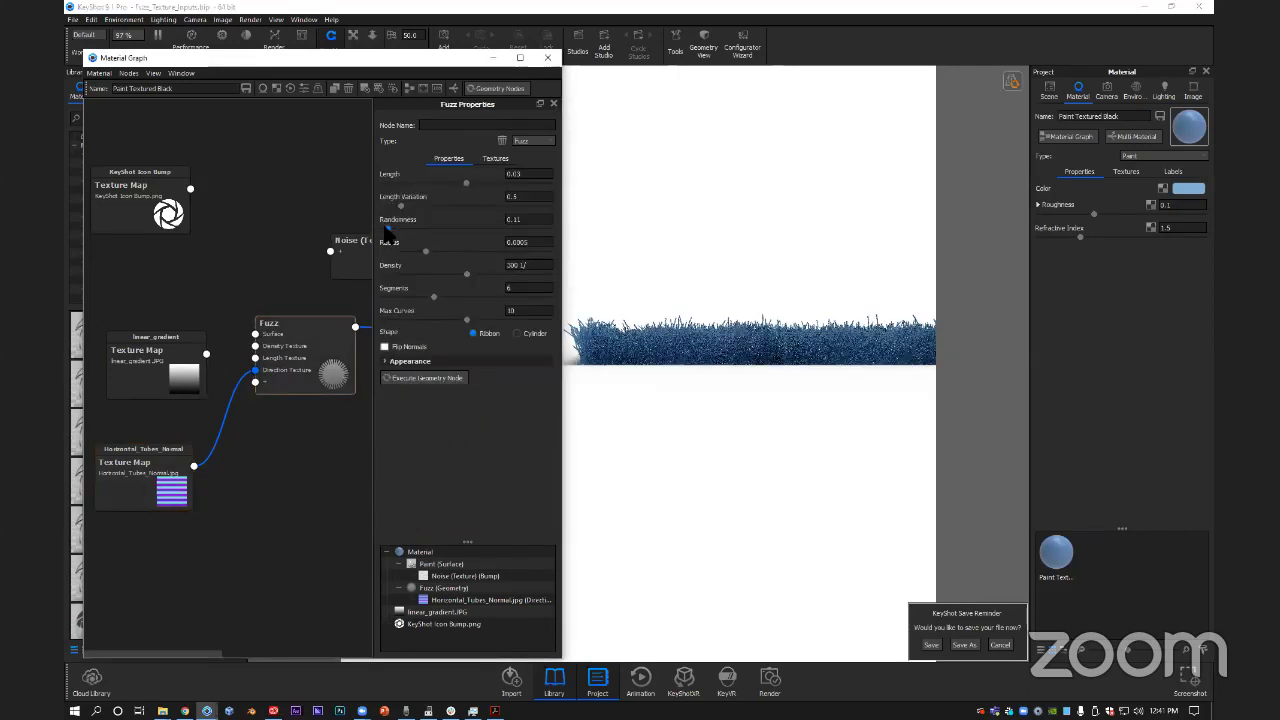
left_click(848, 478)
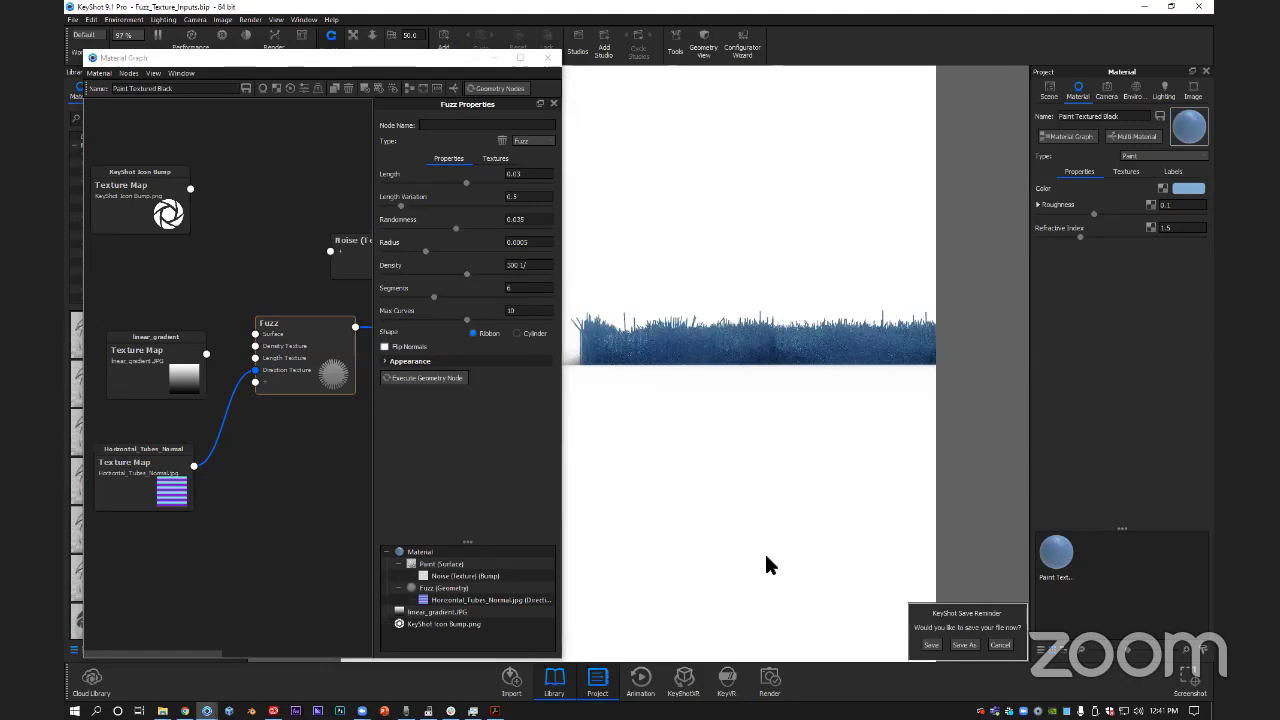
Examine the fiber directions on the plane up close, from the side and from above.
left_click_drag(760, 357, 743, 371)
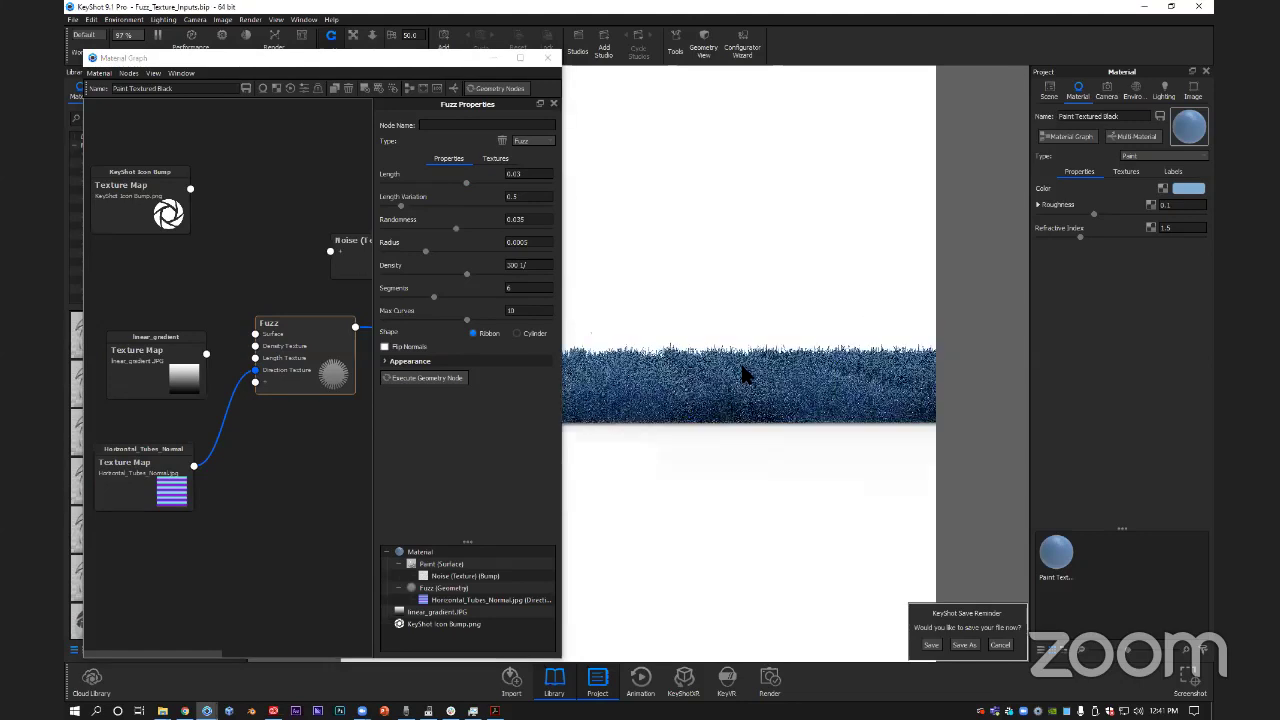
left_click_drag(750, 415, 629, 380)
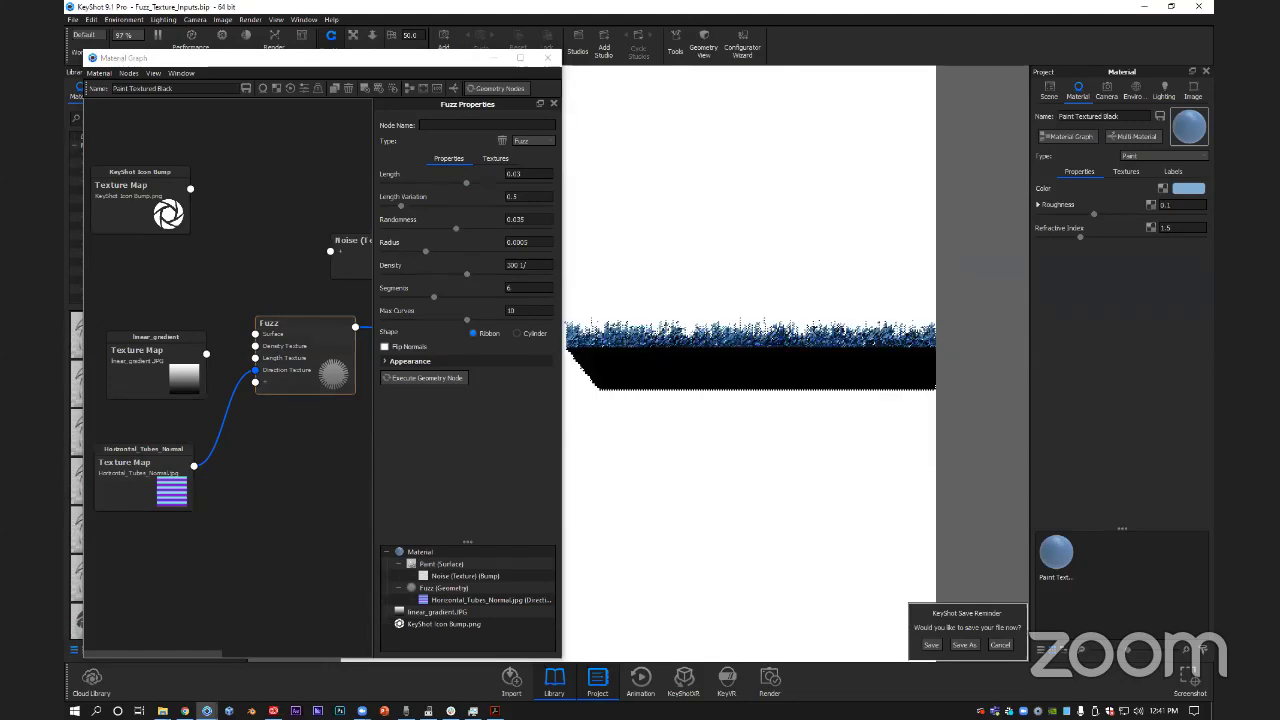
scroll(714, 343, "up", 3)
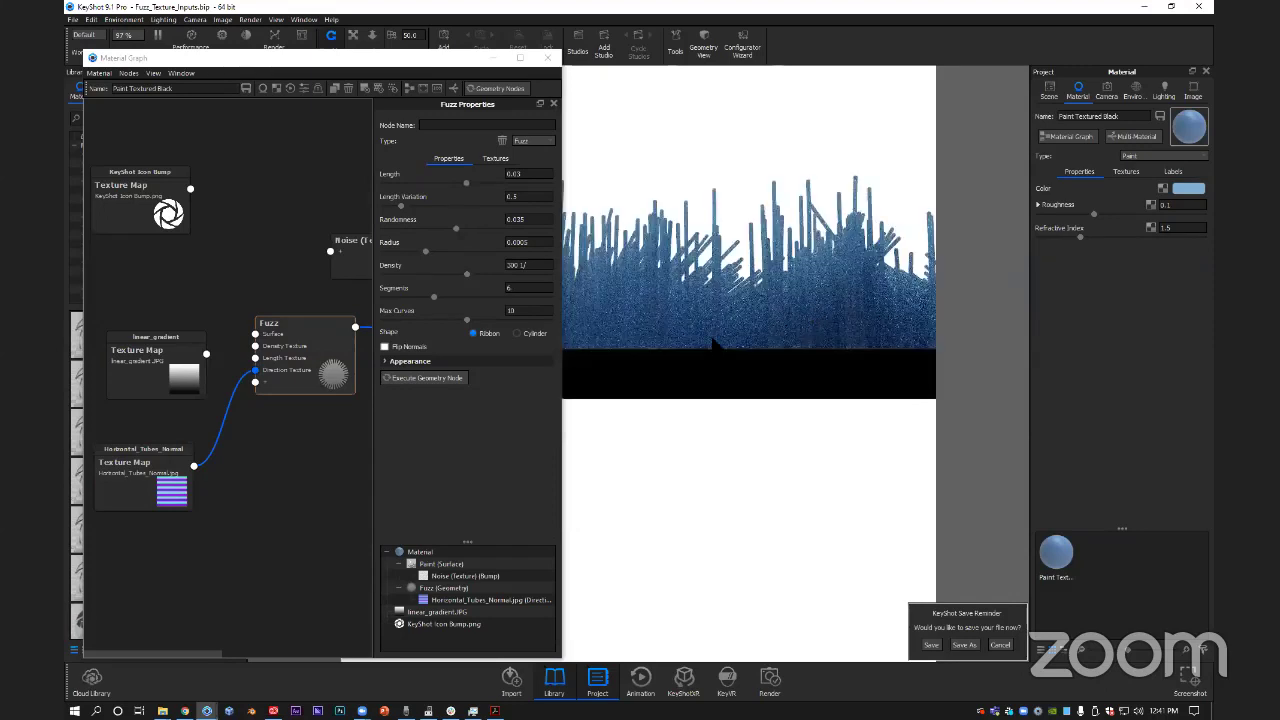
scroll(866, 343, "down", 2)
left_click_drag(814, 394, 829, 414)
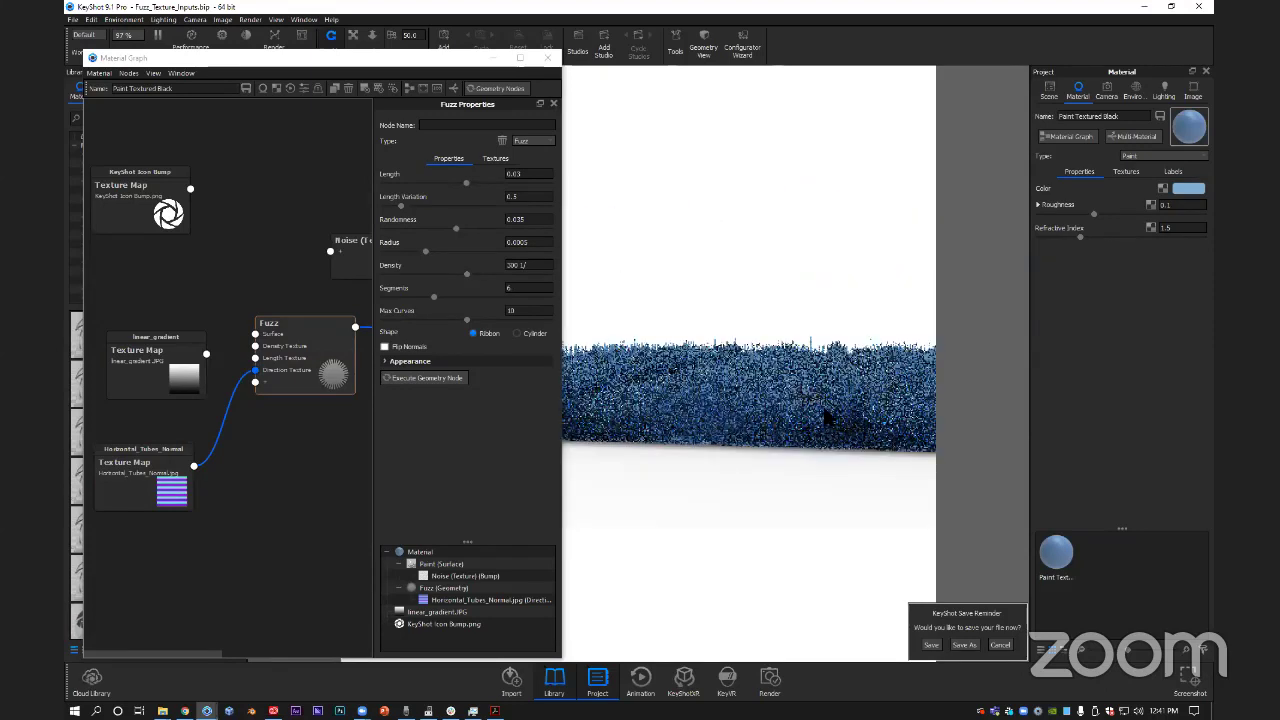
scroll(820, 452, "up", 2)
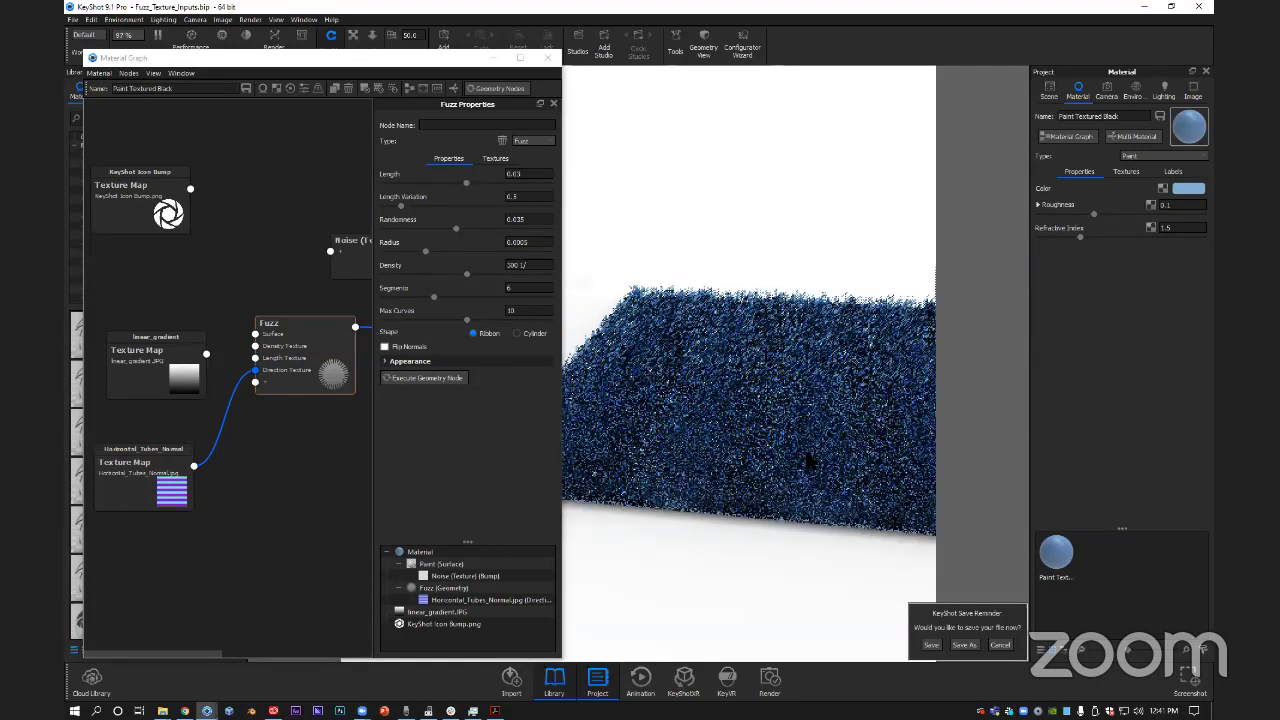
left_click_drag(808, 459, 810, 462)
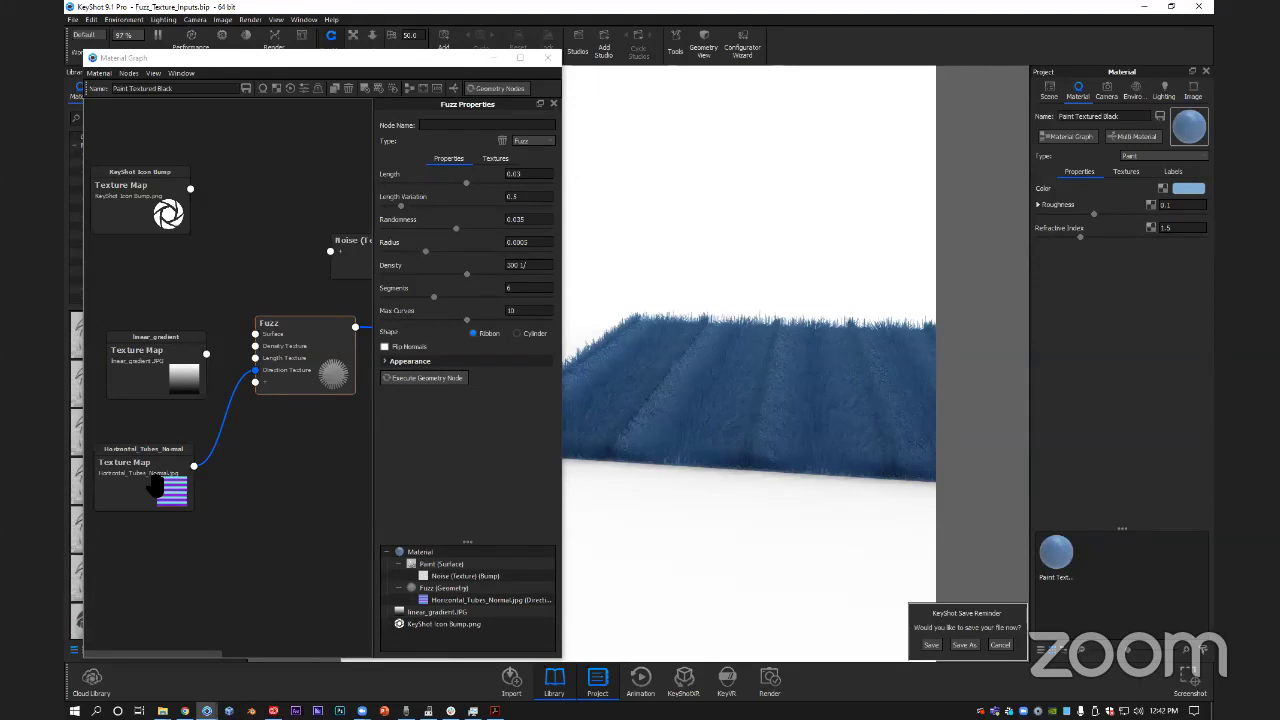
Preview the Horizontal_Tubes_Normal texture's color on the plane to compare it with the fiber directions, then end the preview.
left_click(349, 510)
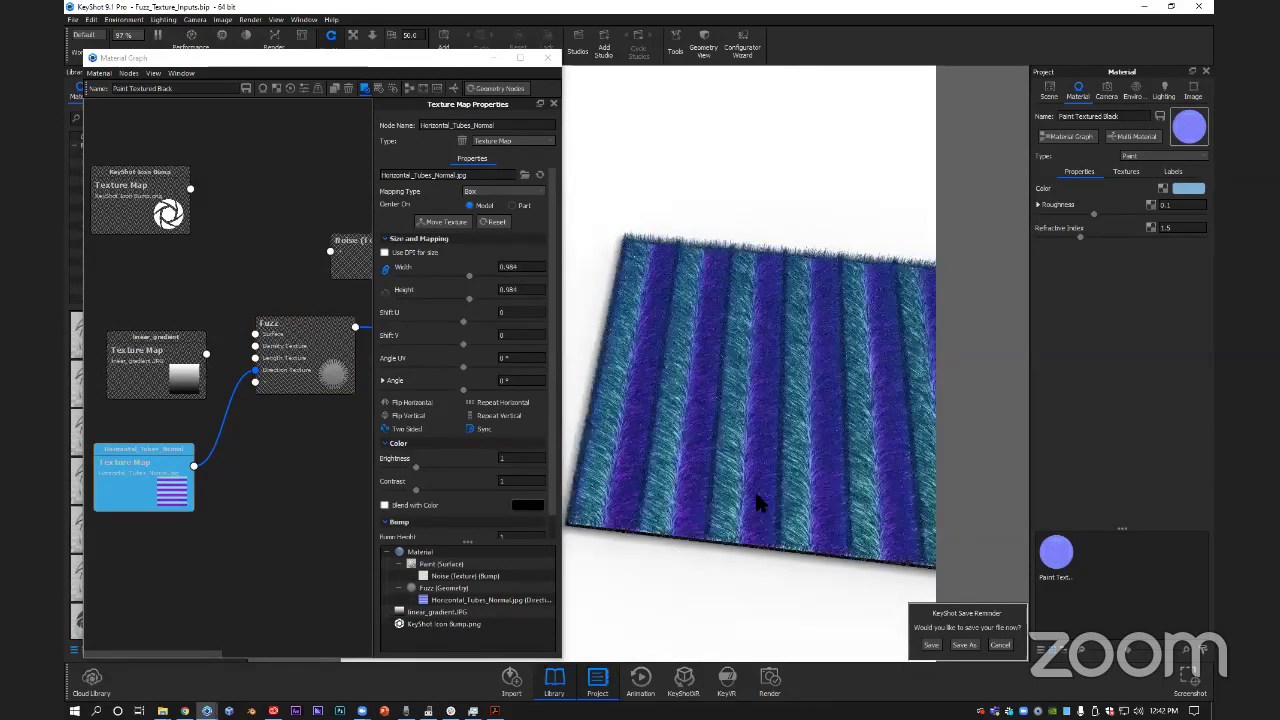
left_click_drag(757, 503, 643, 366)
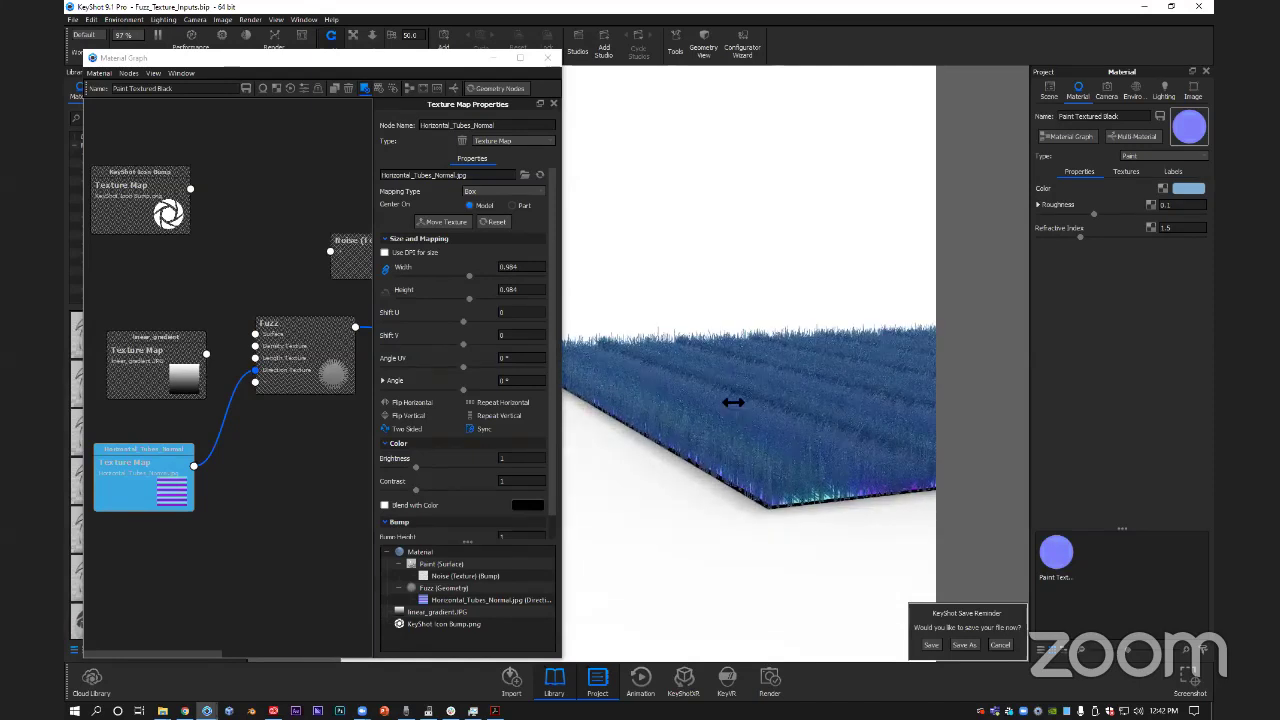
left_click(358, 287)
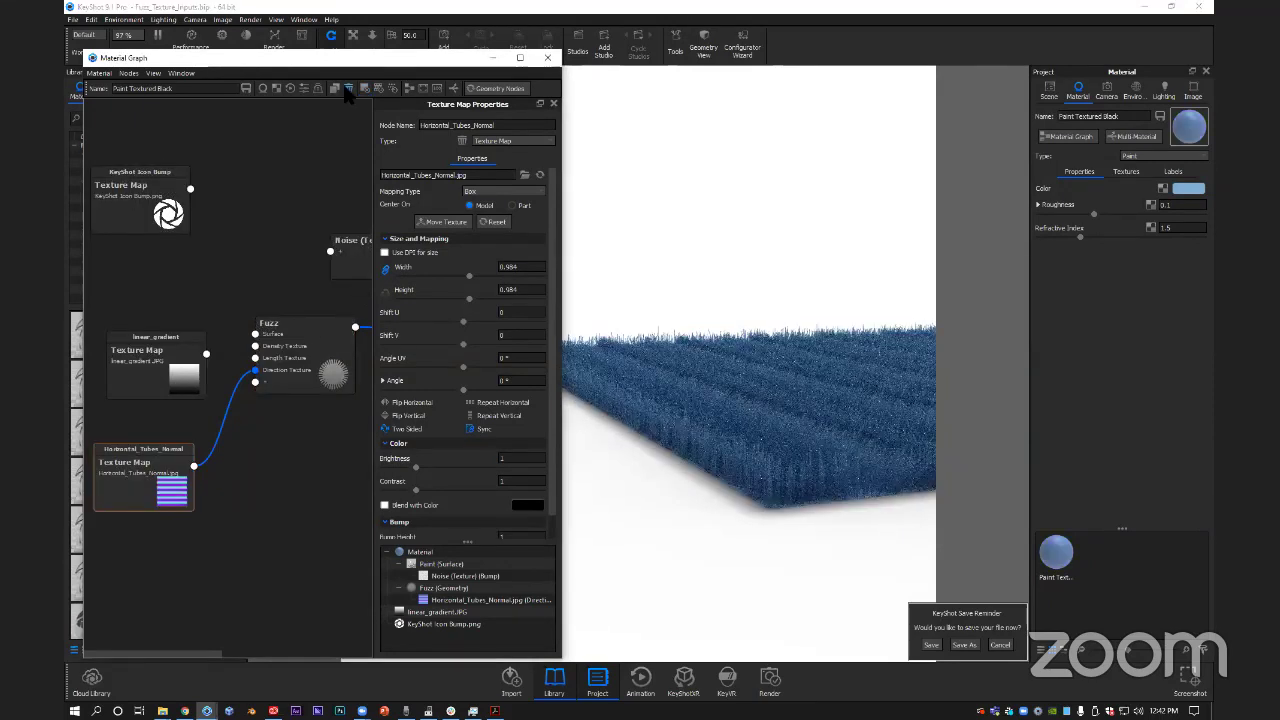
Move the Material Graph window aside and minimize it to reveal the full real-time view.
left_click_drag(350, 58, 585, 55)
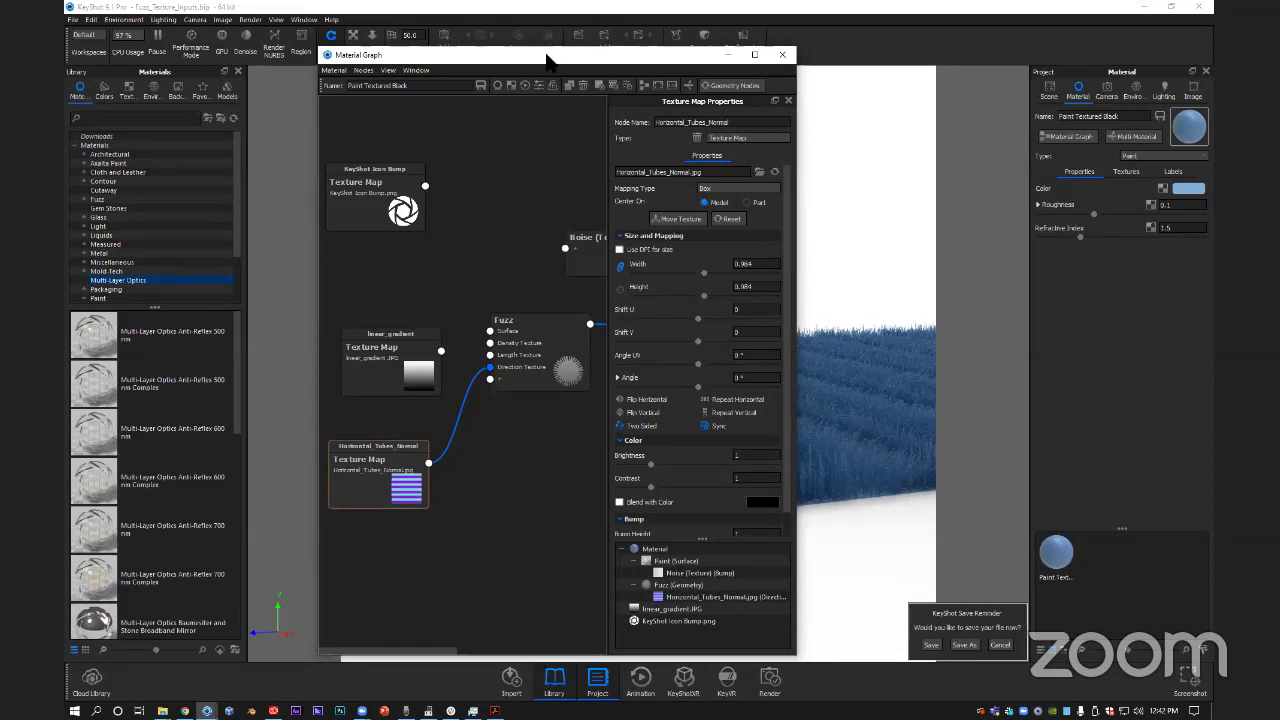
left_click_drag(546, 55, 496, 43)
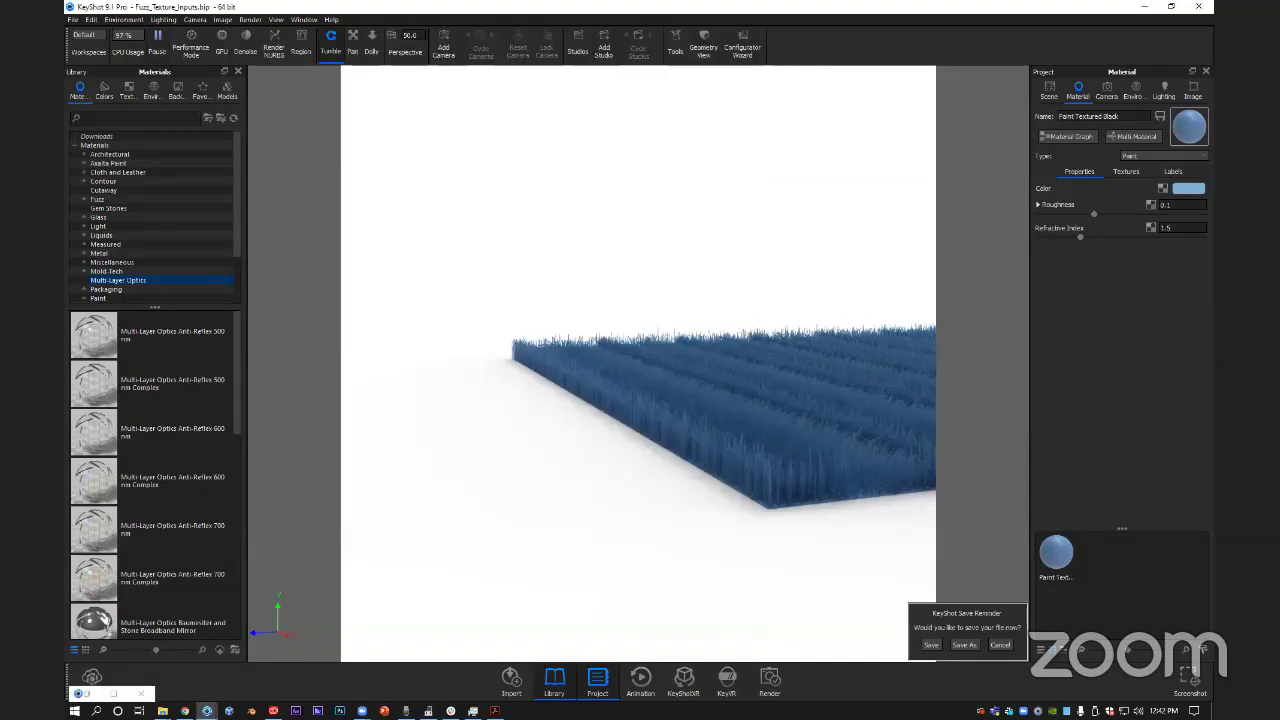
Pause the real-time render, switch to the slide presentation and advance to the Density Discrepencies slide.
left_click(157, 38)
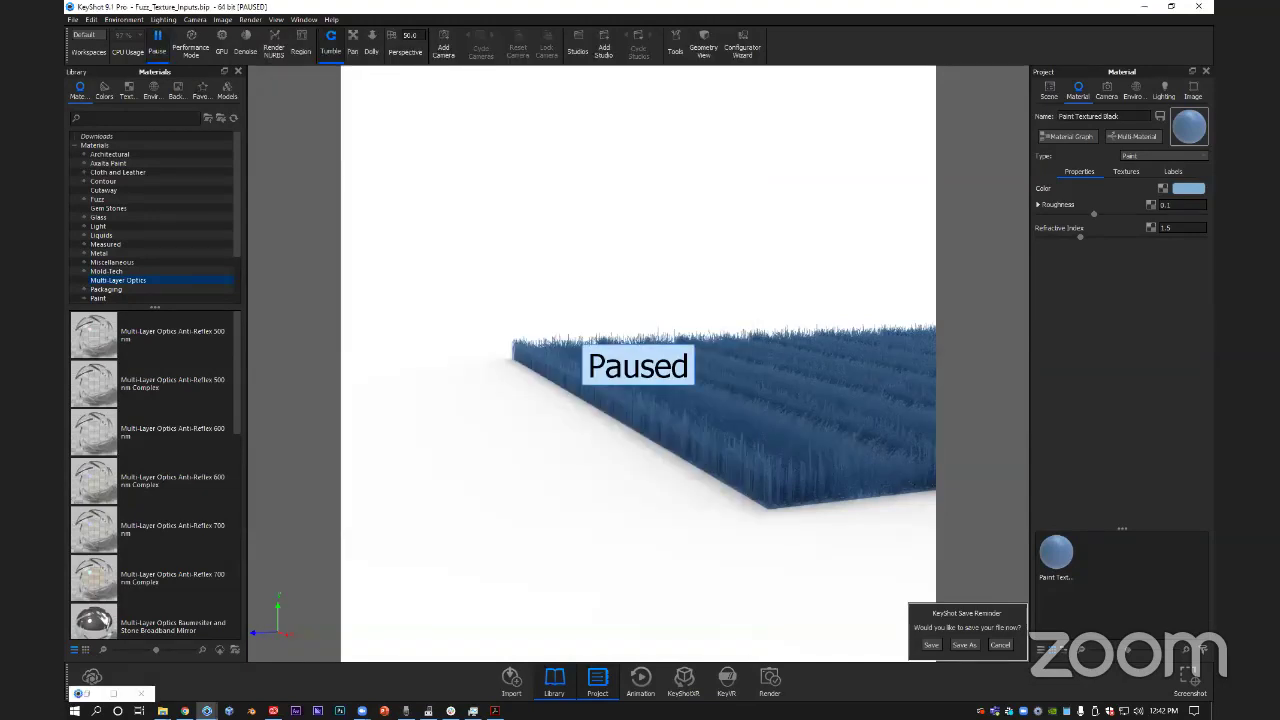
left_click(495, 711)
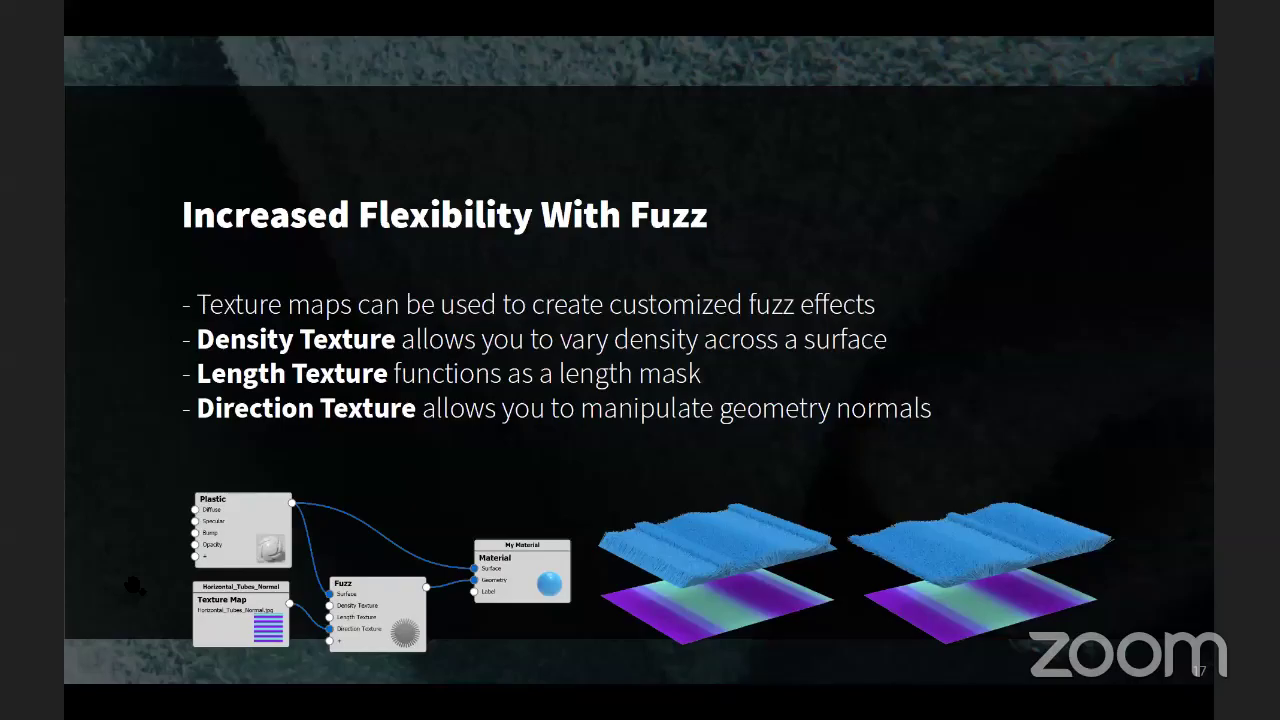
key("Right")
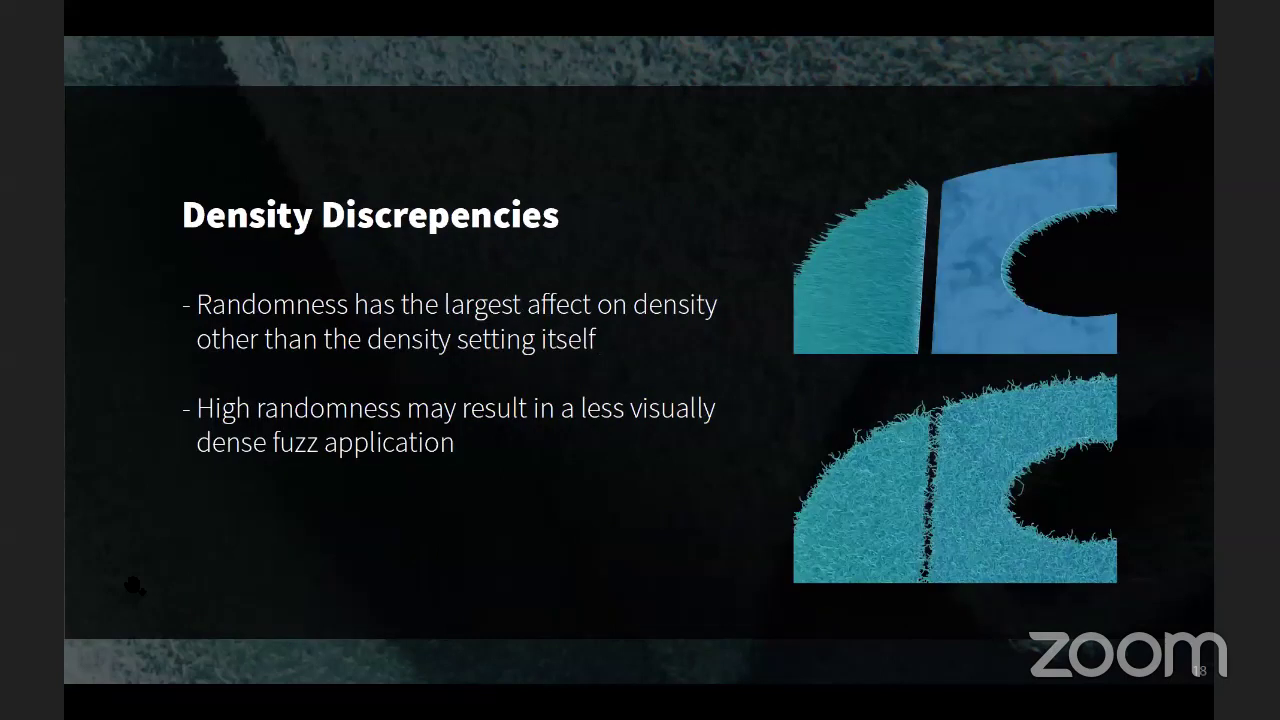
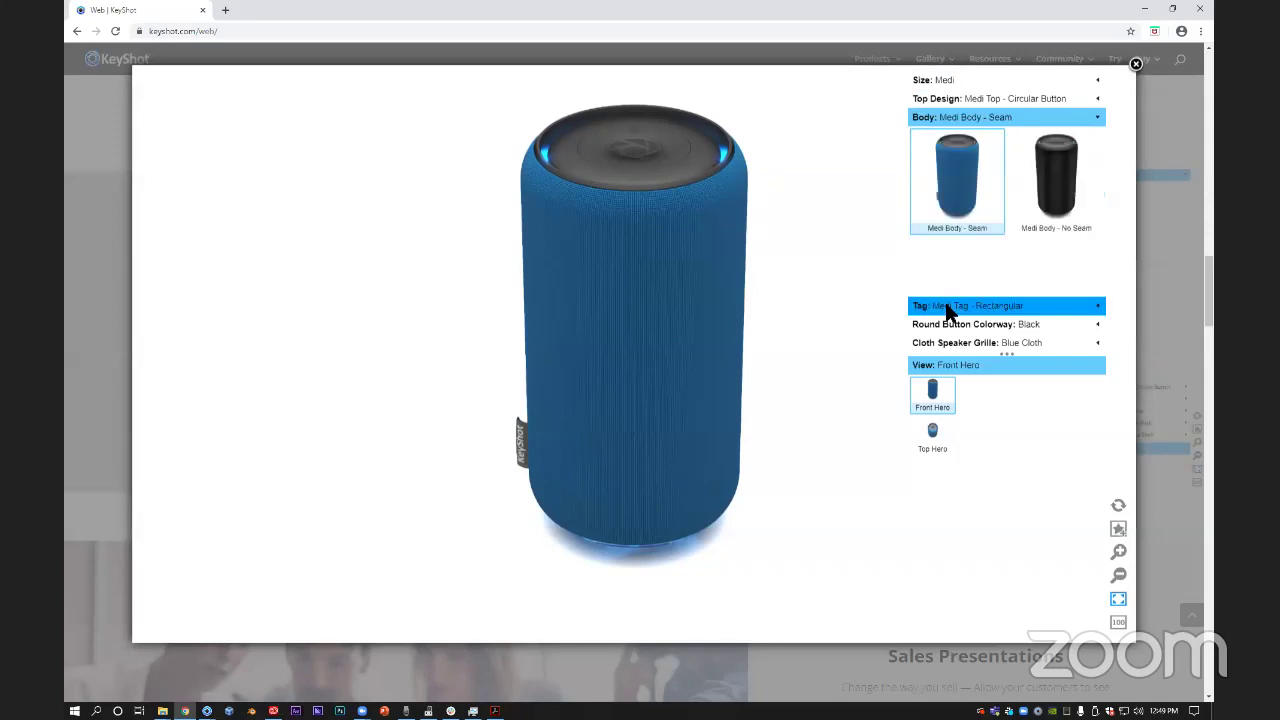
Look at the speaker's Tag and Round Button Colorway options in the web configurator and close the configurator.
left_click(913, 308)
left_click(915, 328)
left_click(1136, 65)
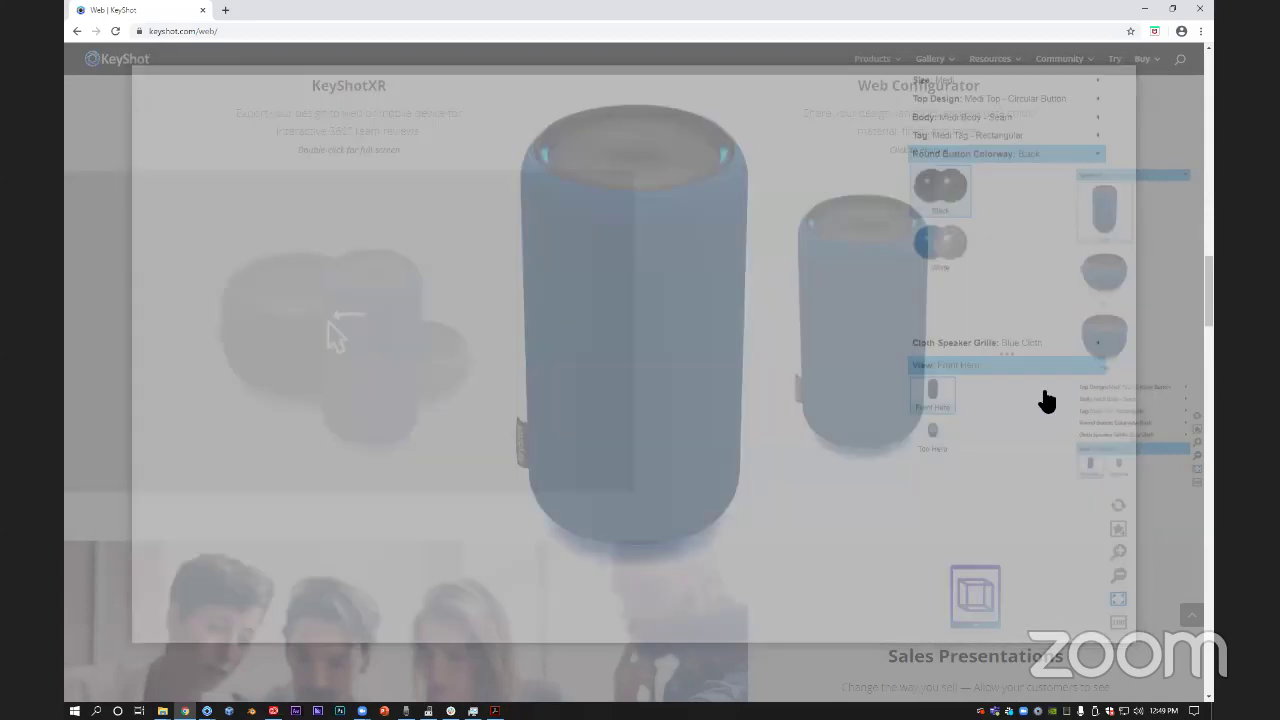
Find the Under Armour shoe's KeyShotXR example, load it and rotate the shoe to inspect both sides.
scroll(1043, 399, "down", 10)
scroll(1043, 399, "down", 6)
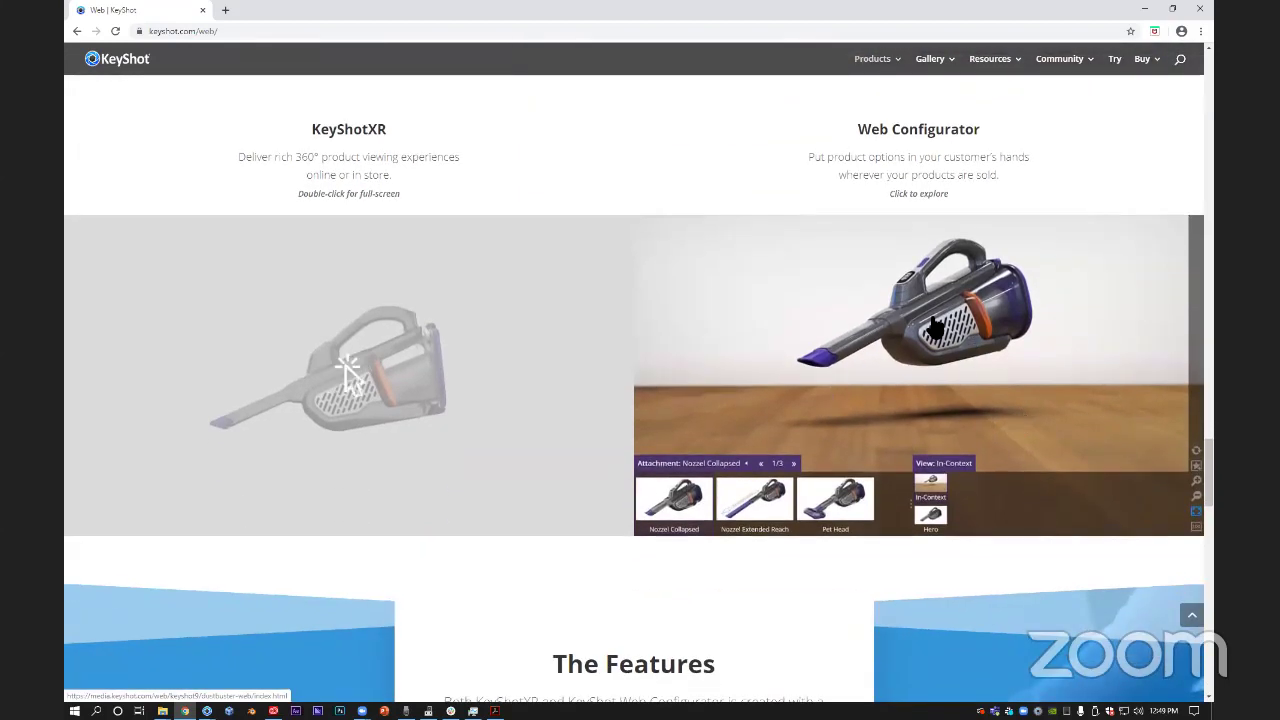
scroll(846, 426, "up", 8)
scroll(634, 385, "up", 2)
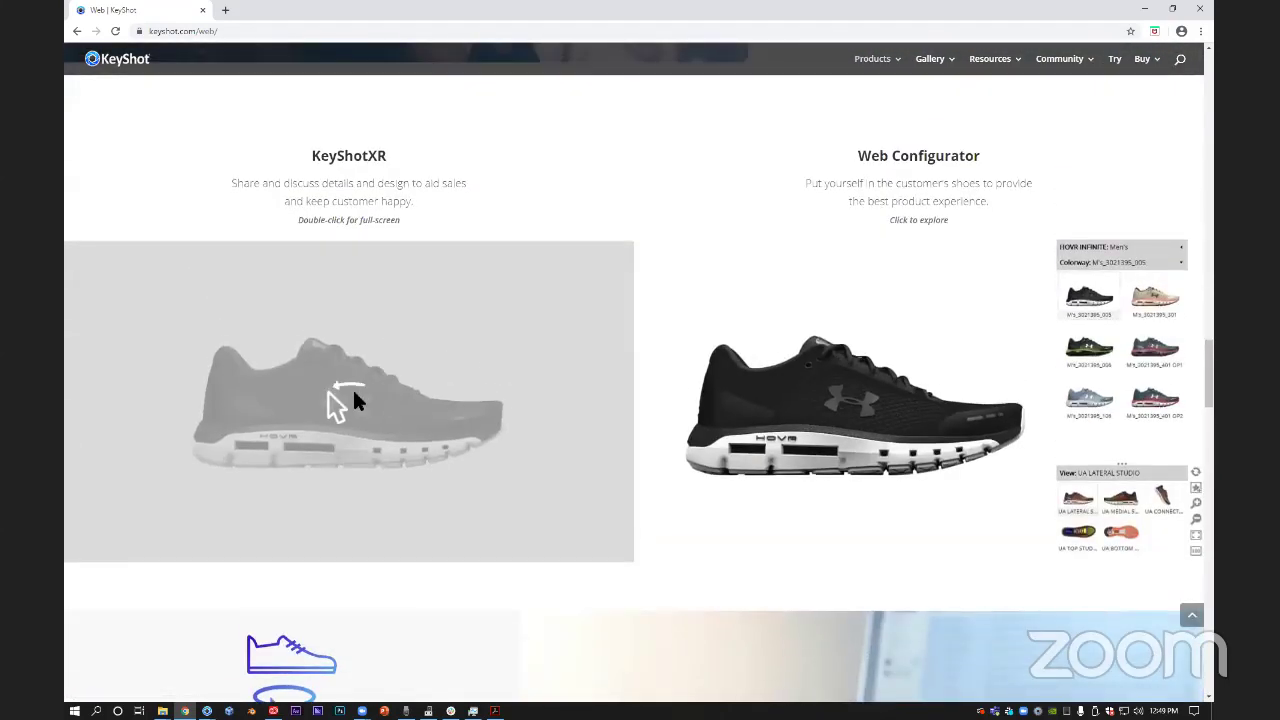
left_click(352, 387)
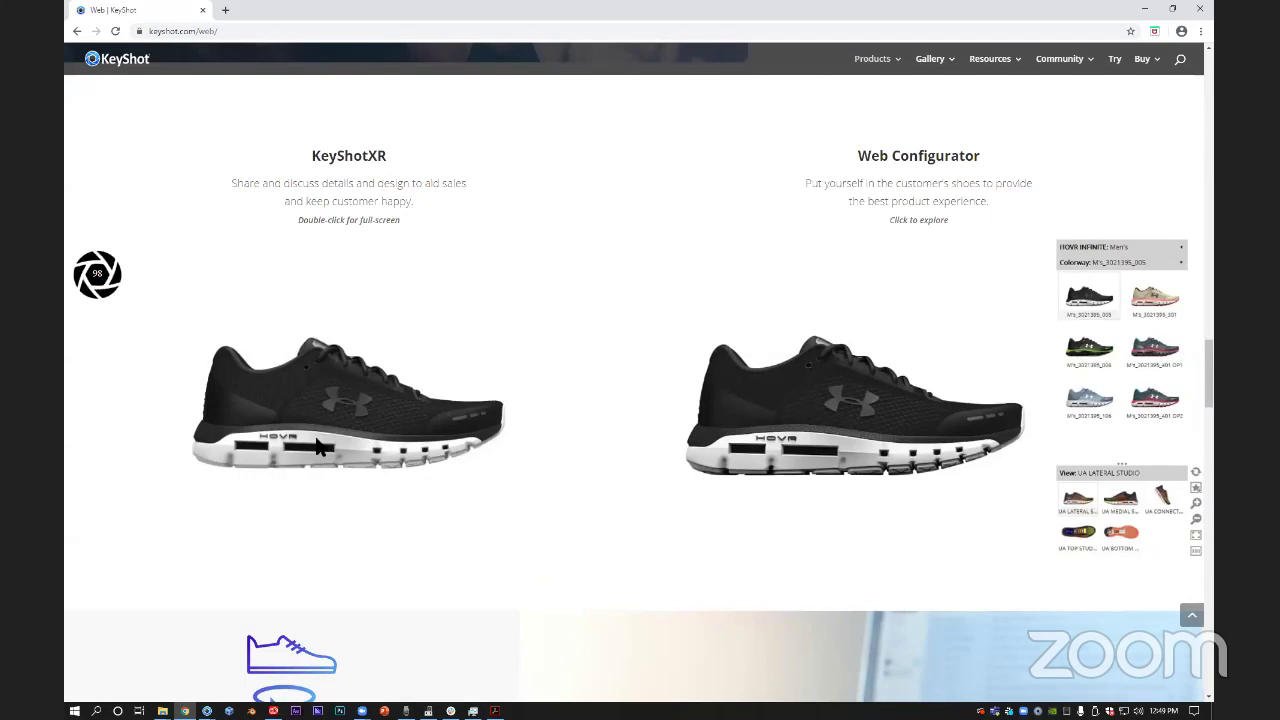
left_click_drag(262, 412, 390, 405)
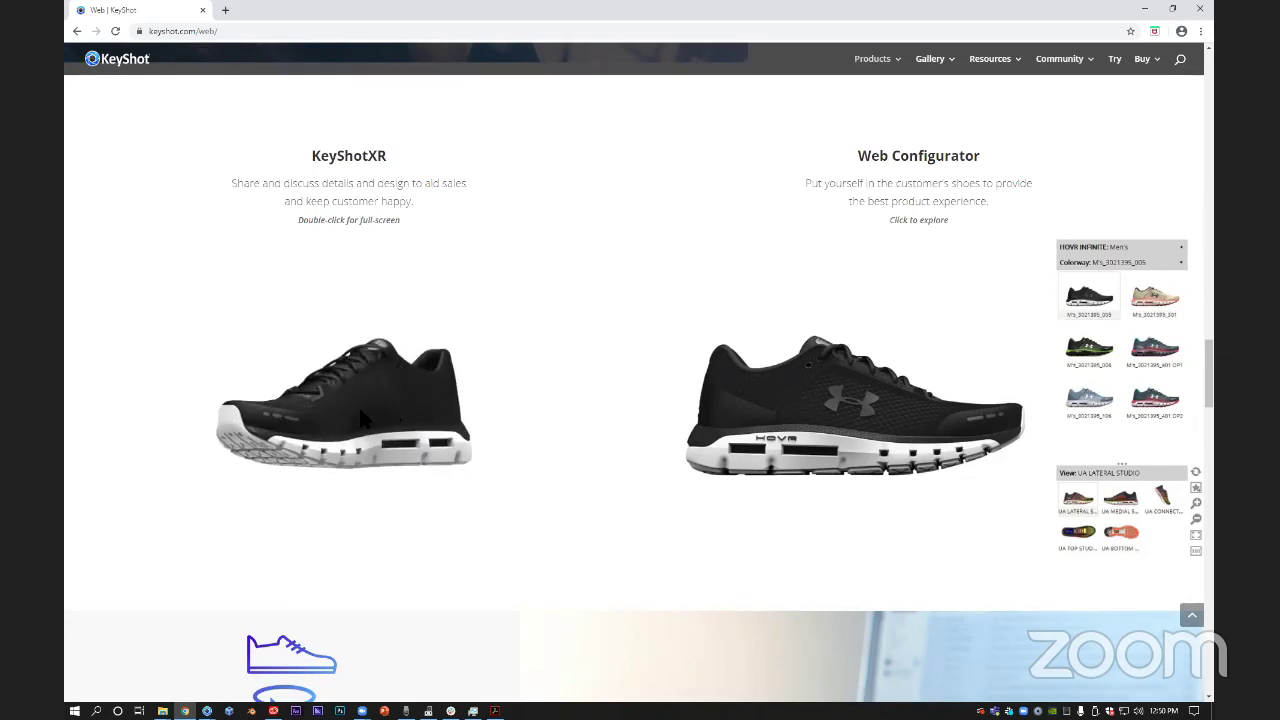
left_click_drag(361, 411, 445, 425)
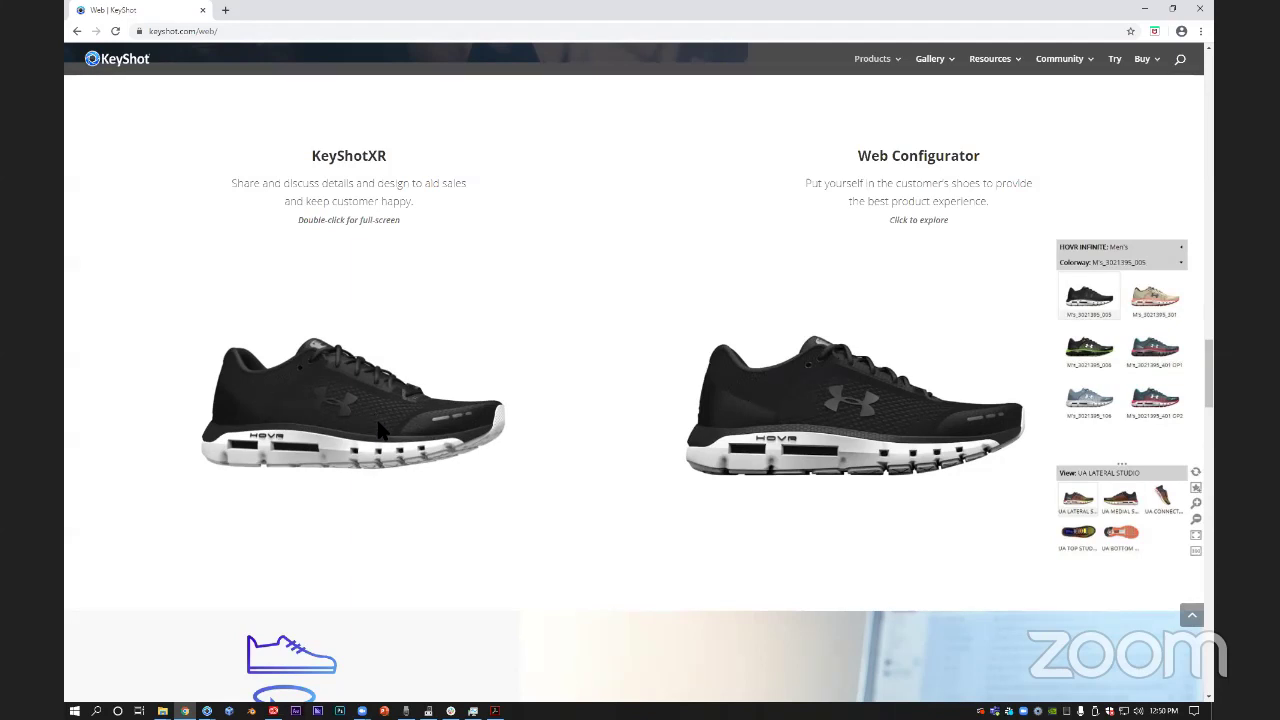
Zoom in on the shoe in KeyShotXR, turn it toward the toe and zoom back out to the full shoe.
scroll(372, 426, "up", 5)
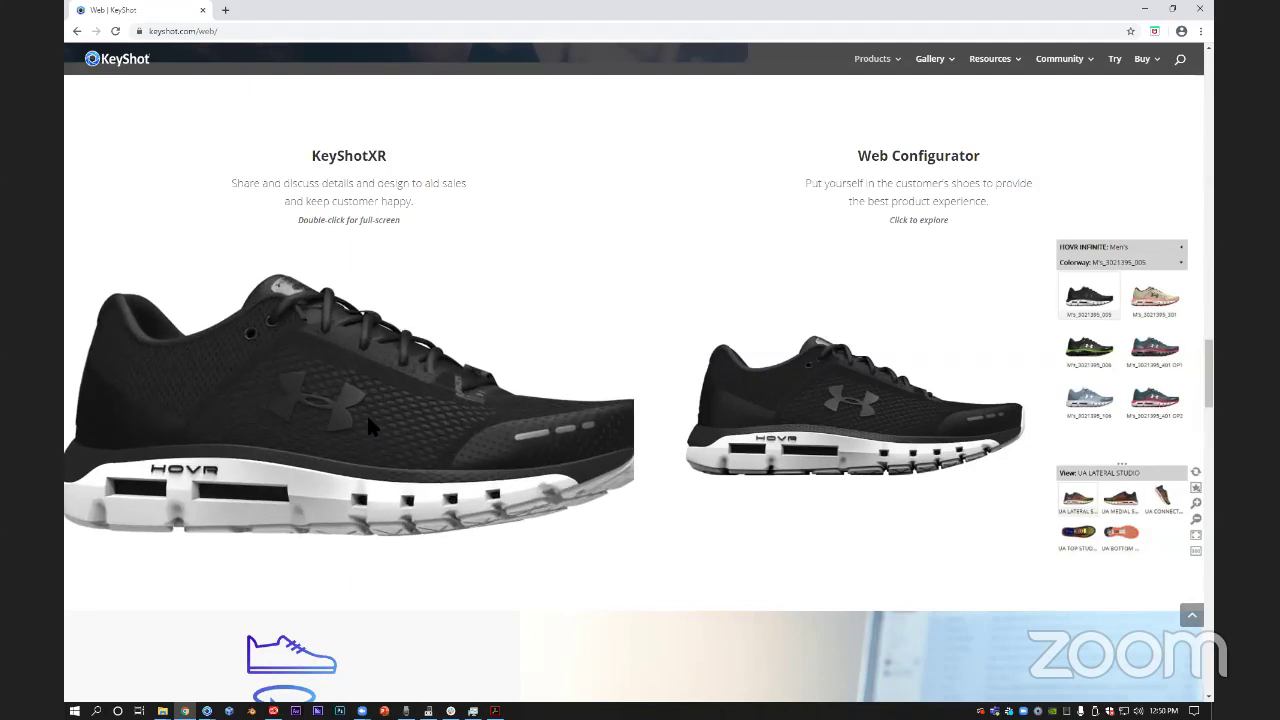
left_click_drag(469, 444, 436, 450)
scroll(435, 443, "down", 3)
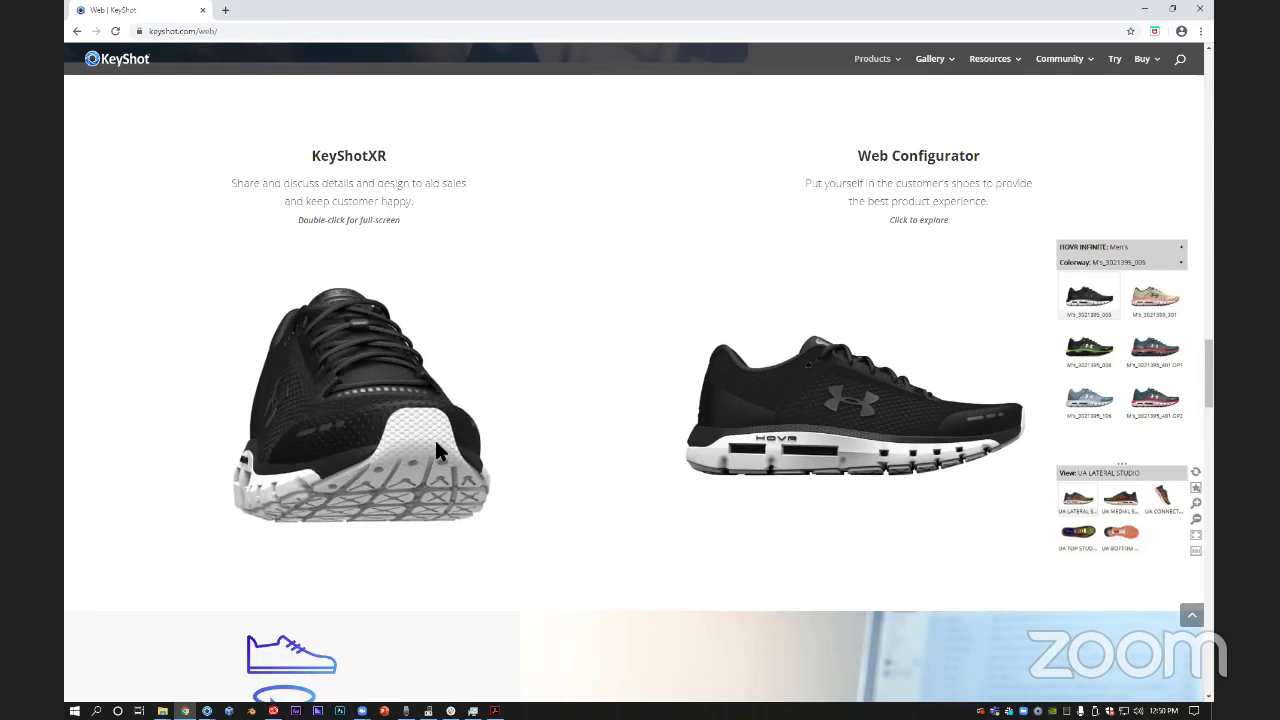
scroll(436, 446, "down", 1)
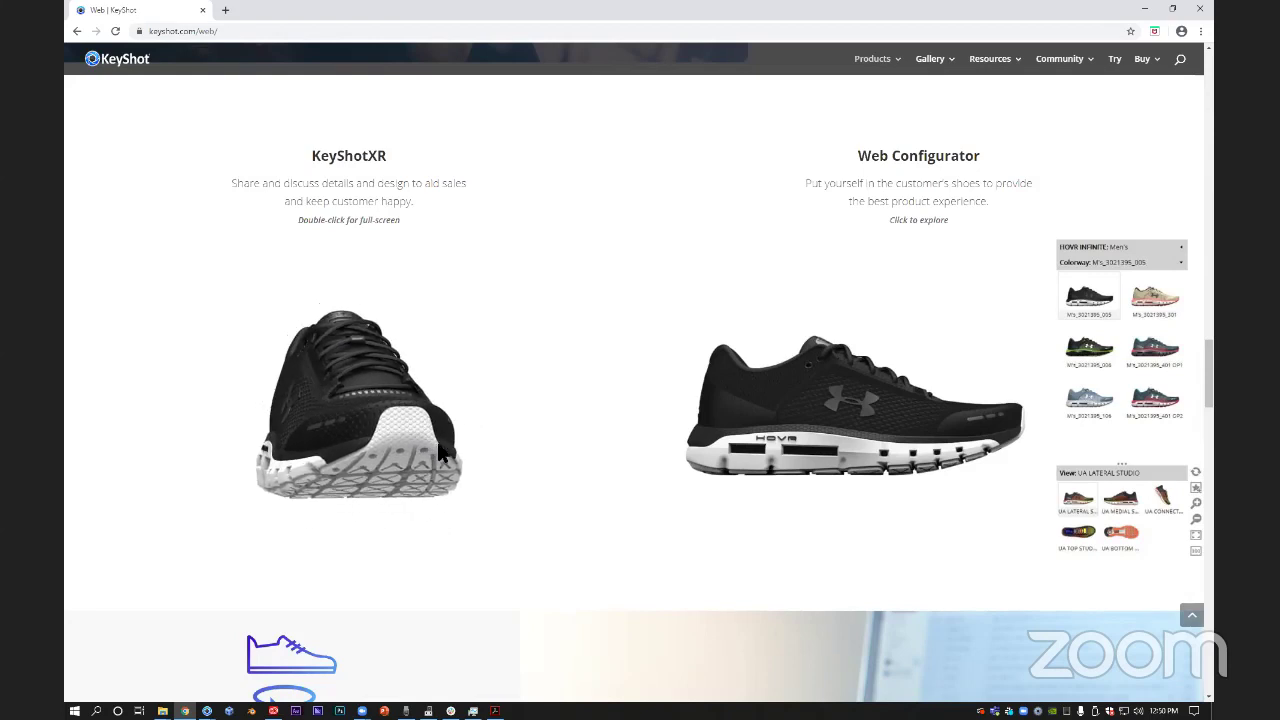
scroll(435, 445, "down", 3)
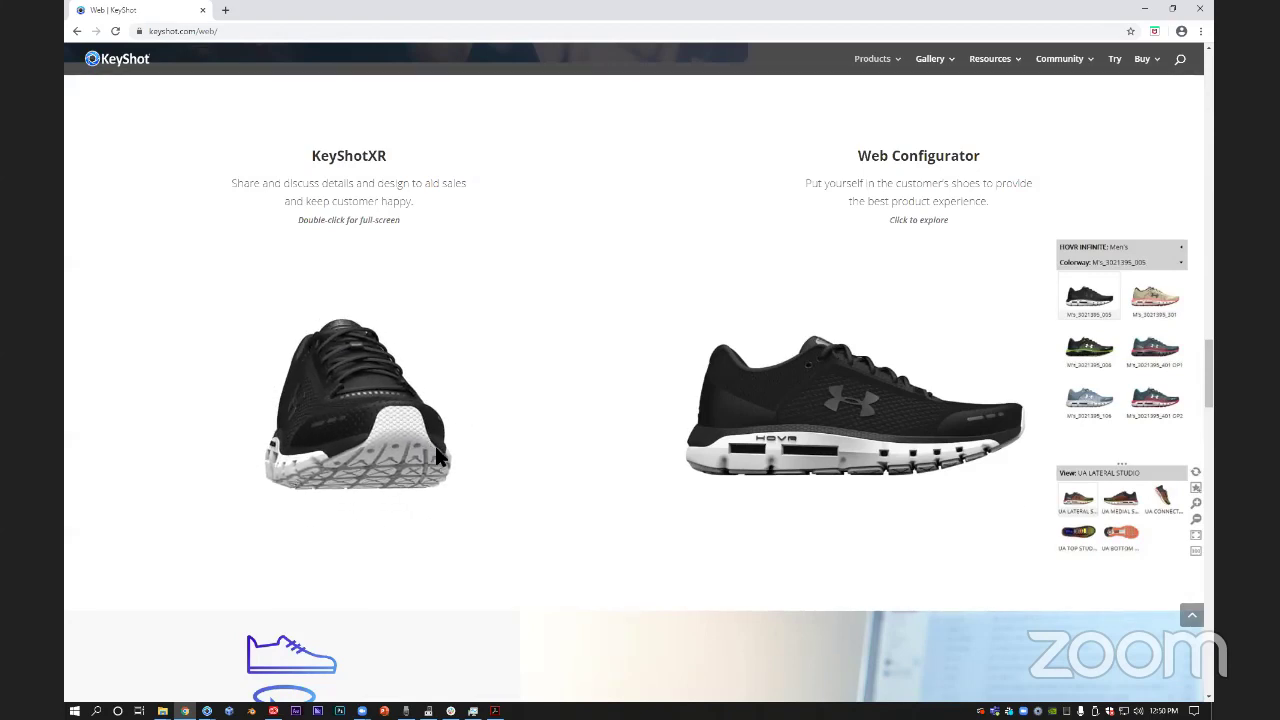
scroll(437, 451, "down", 1)
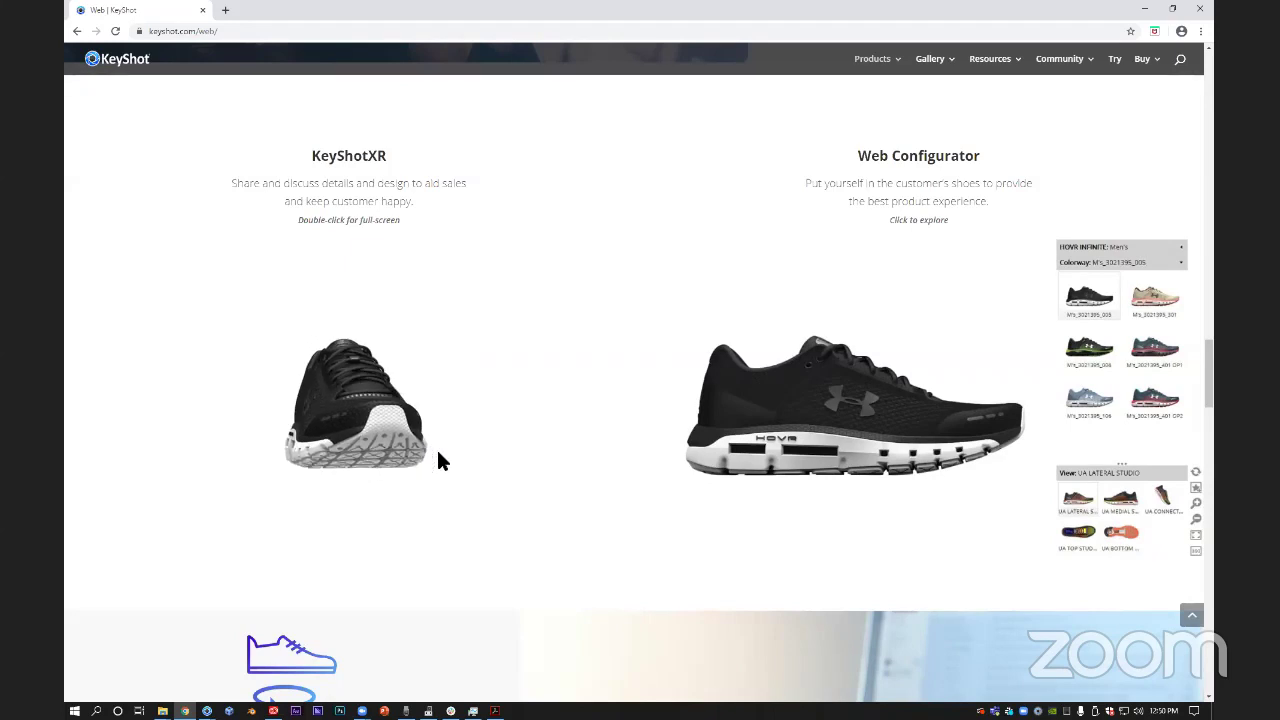
Rotate the KeyShotXR shoe to its logo-free side, check it closer and turn it partly back toward the front.
left_click_drag(436, 447, 305, 445)
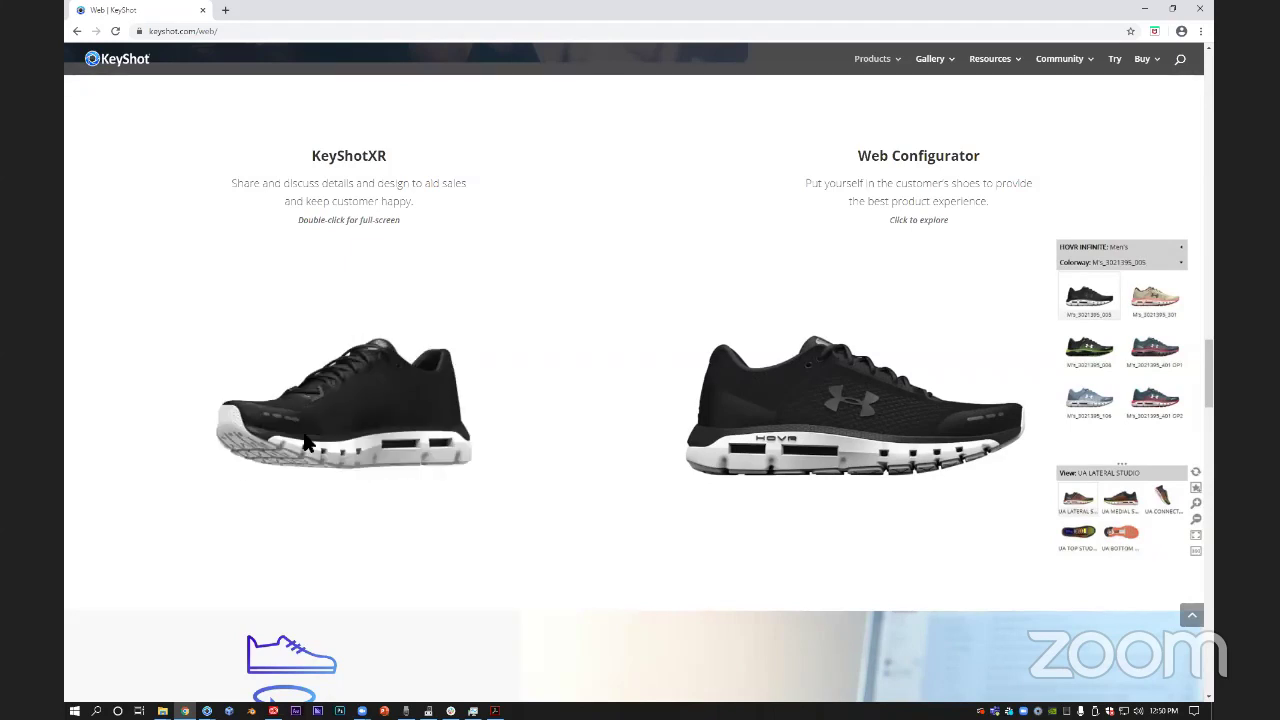
scroll(308, 442, "up", 3)
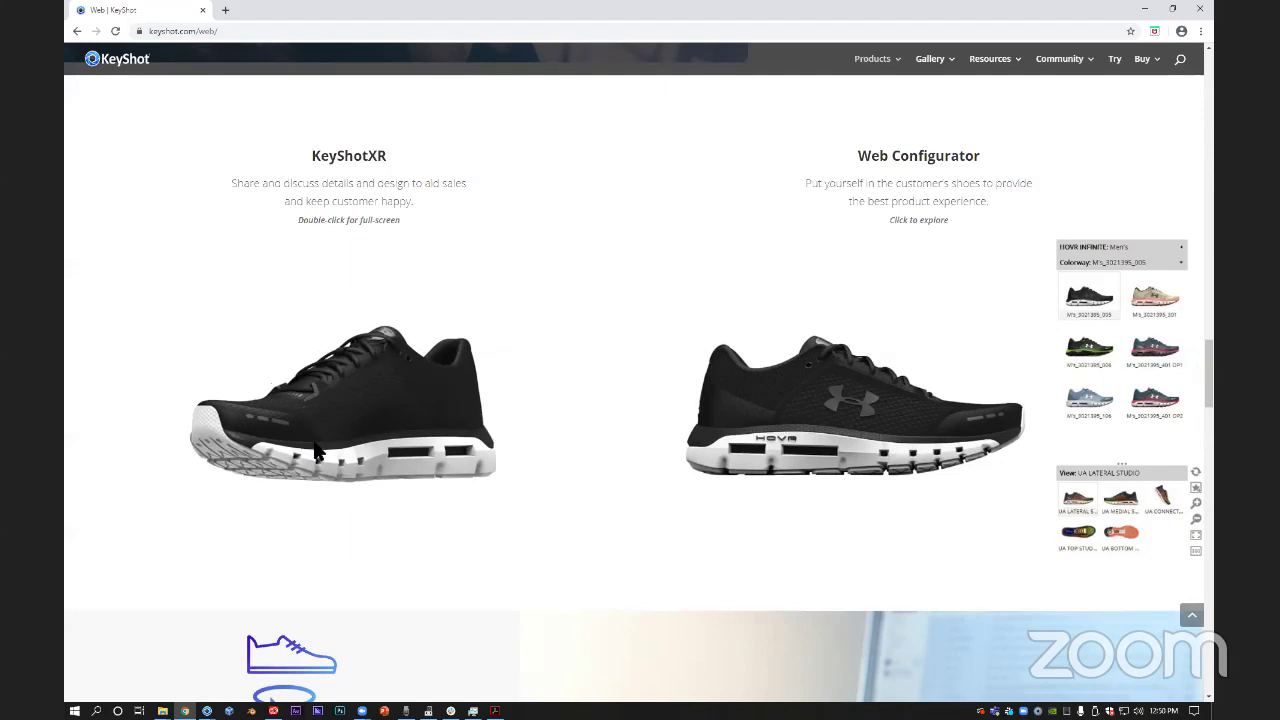
scroll(315, 444, "down", 2)
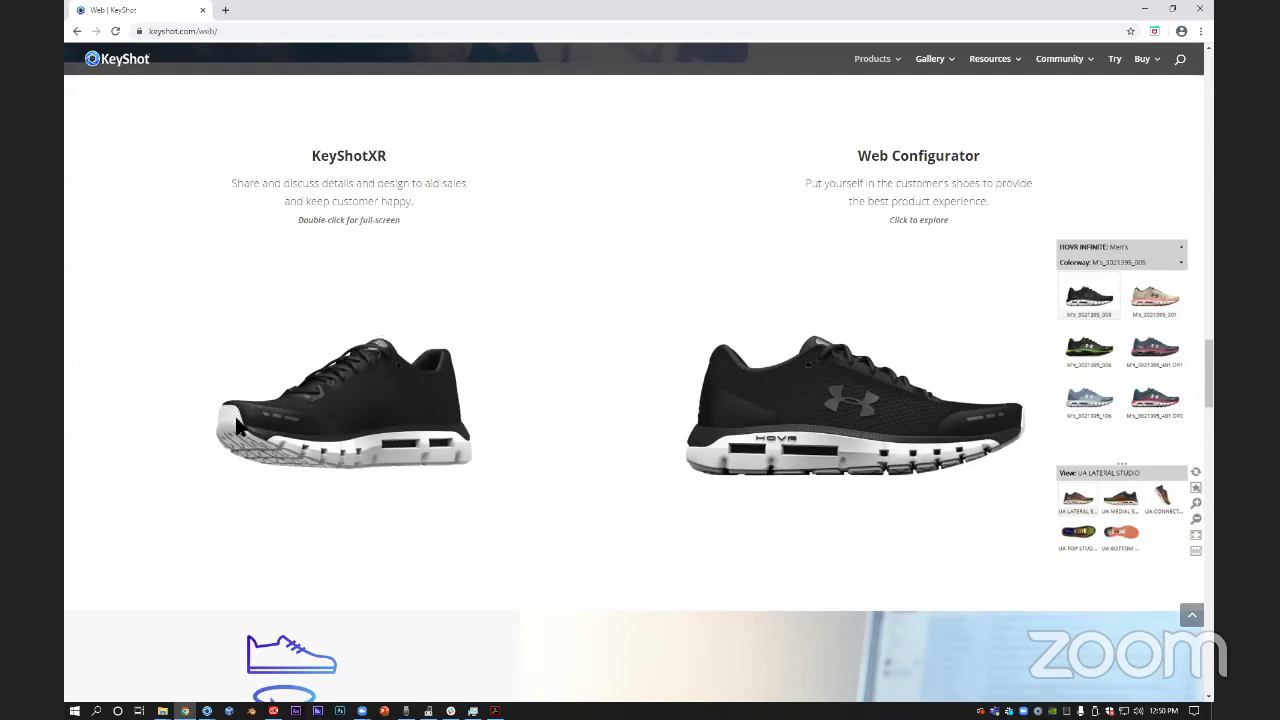
left_click_drag(237, 427, 343, 456)
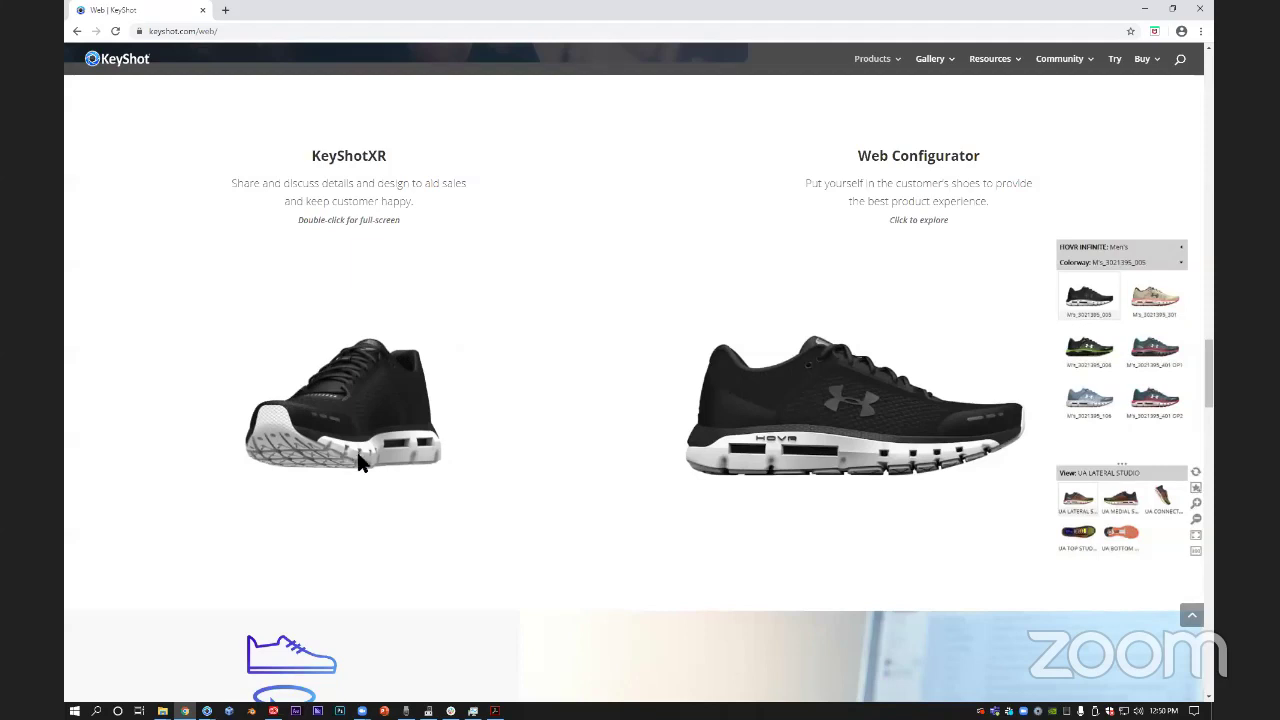
Load the handheld vacuum's KeyShotXR example and rotate the model to inspect it.
scroll(760, 537, "down", 8)
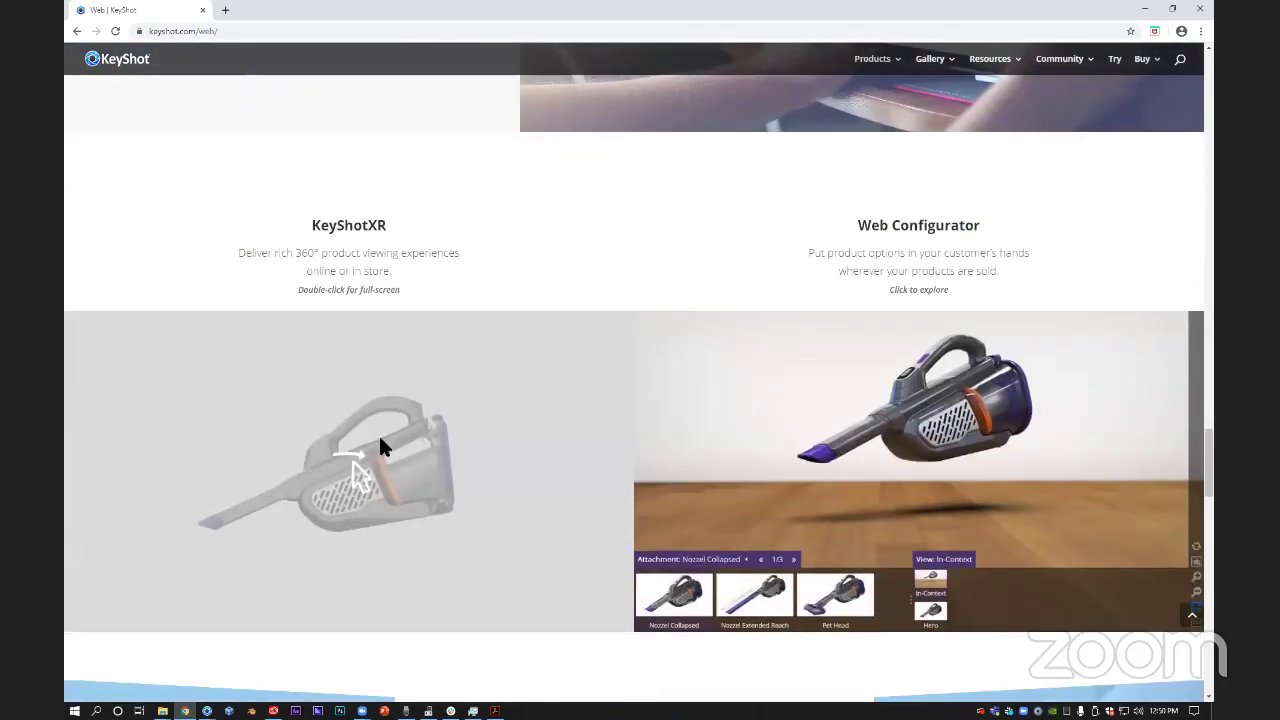
left_click(340, 475)
left_click_drag(414, 479, 479, 506)
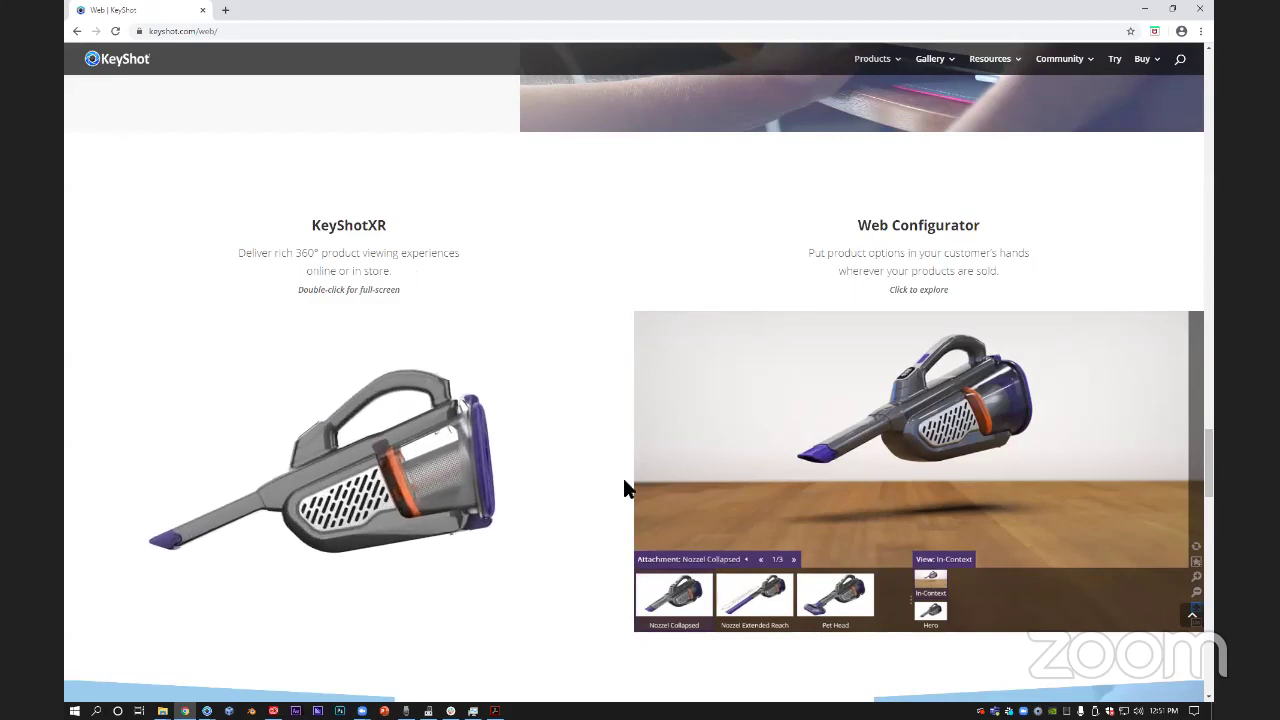
Review The Features section comparing KeyShotXR and Web Configurator, and return to the speaker examples.
scroll(720, 240, "down", 10)
scroll(706, 340, "up", 4)
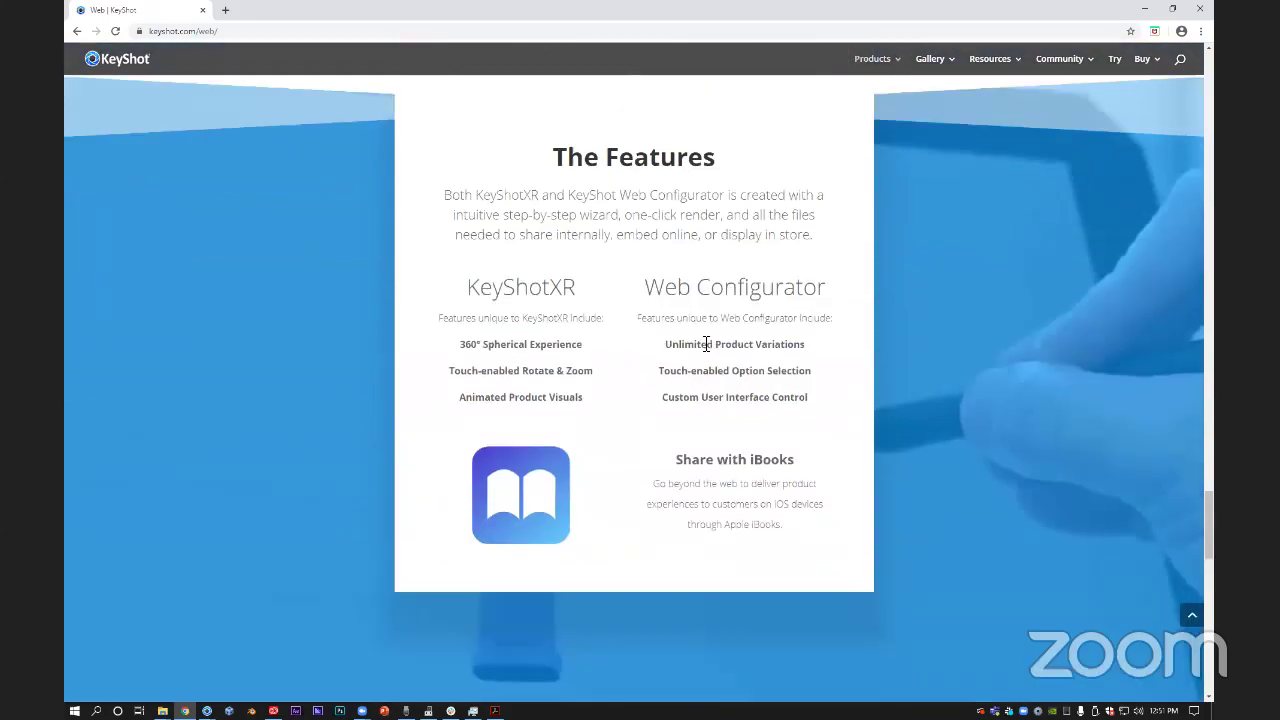
scroll(706, 344, "up", 6)
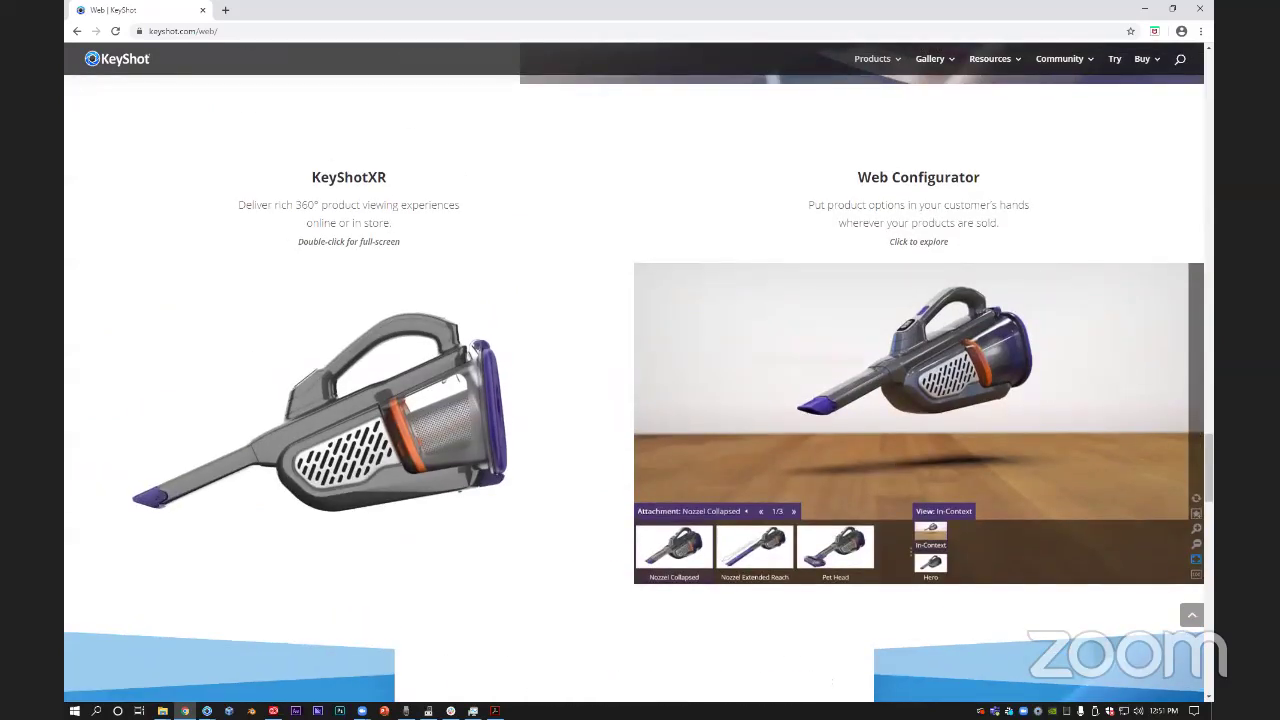
scroll(706, 344, "up", 12)
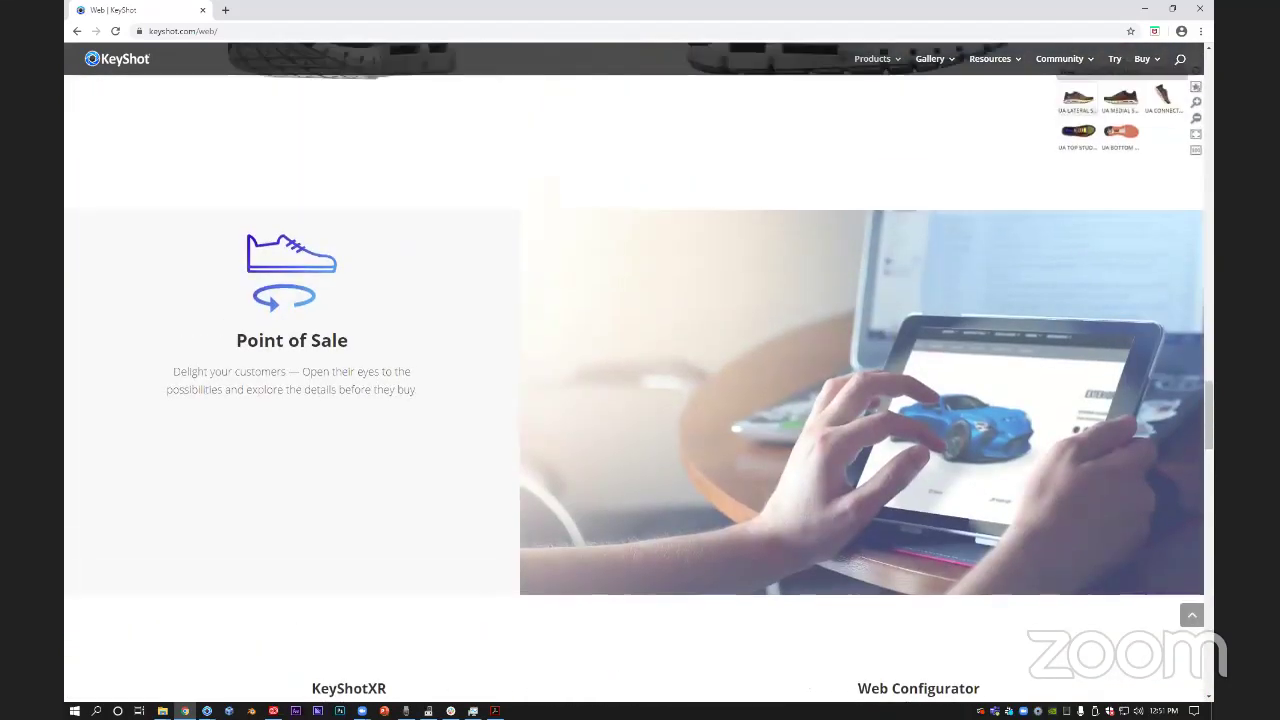
scroll(522, 638, "up", 5)
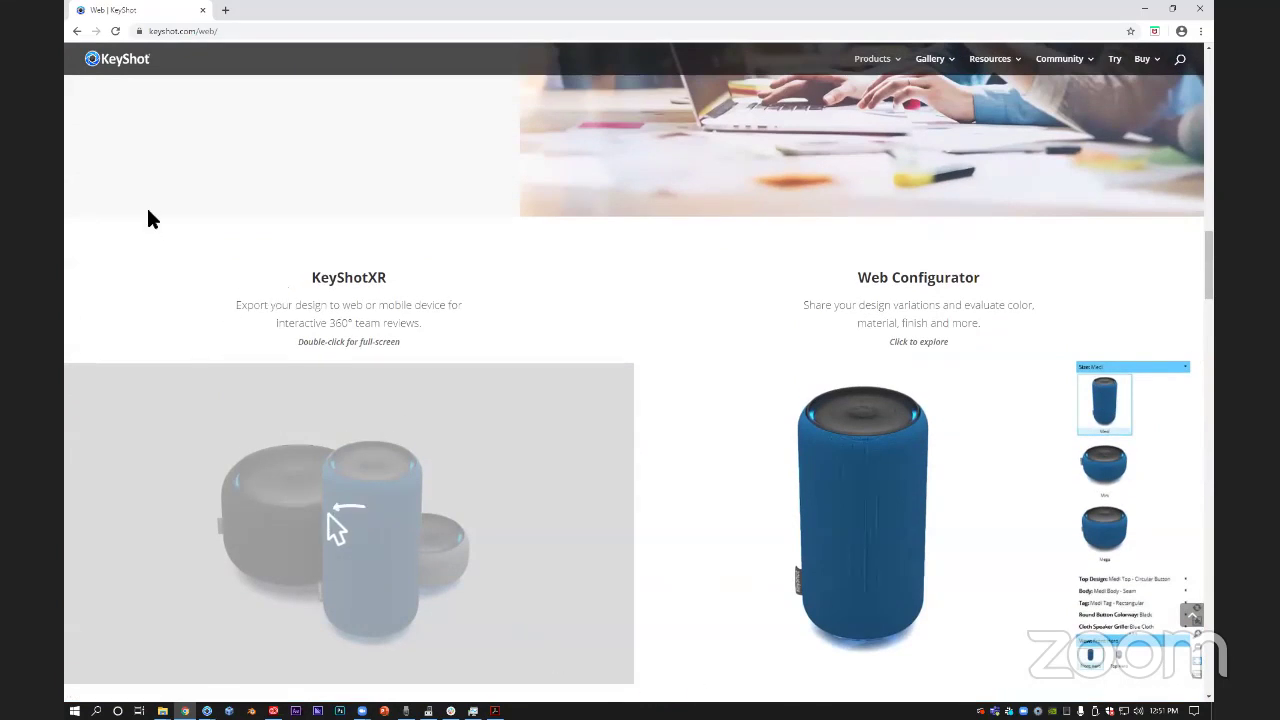
key("alt+Tab")
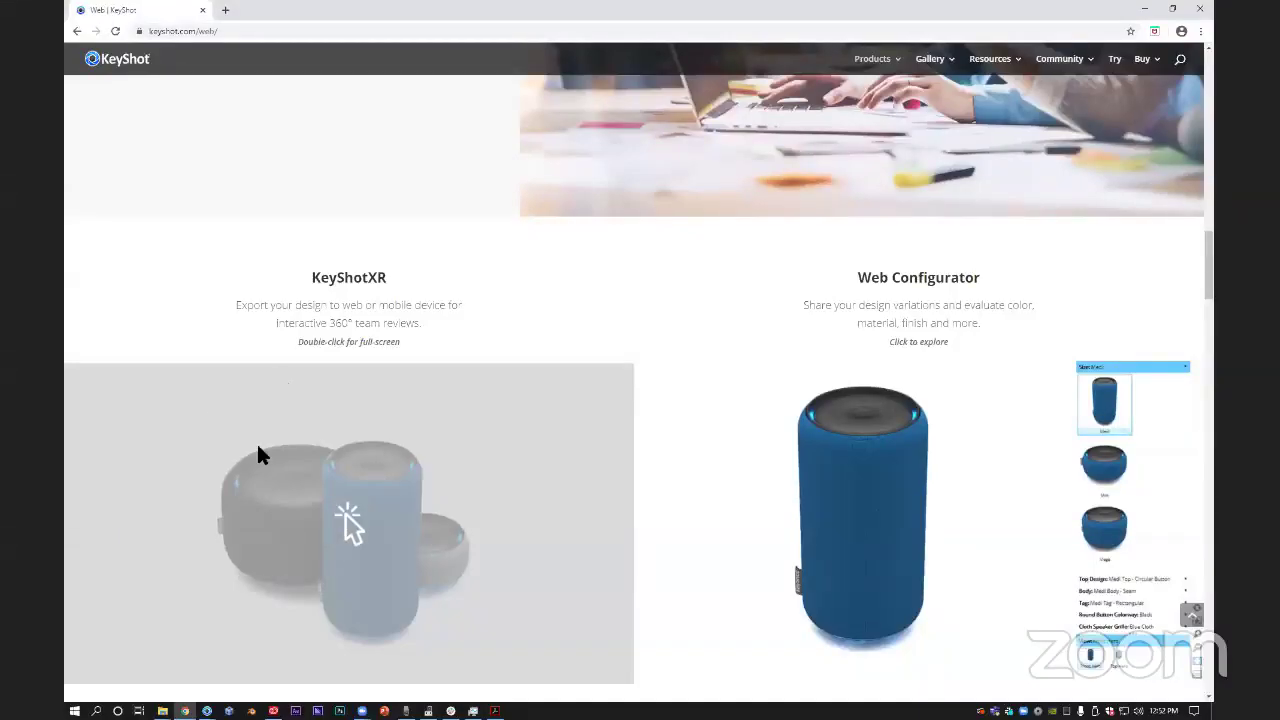
scroll(789, 516, "down", 2)
scroll(790, 515, "up", 5)
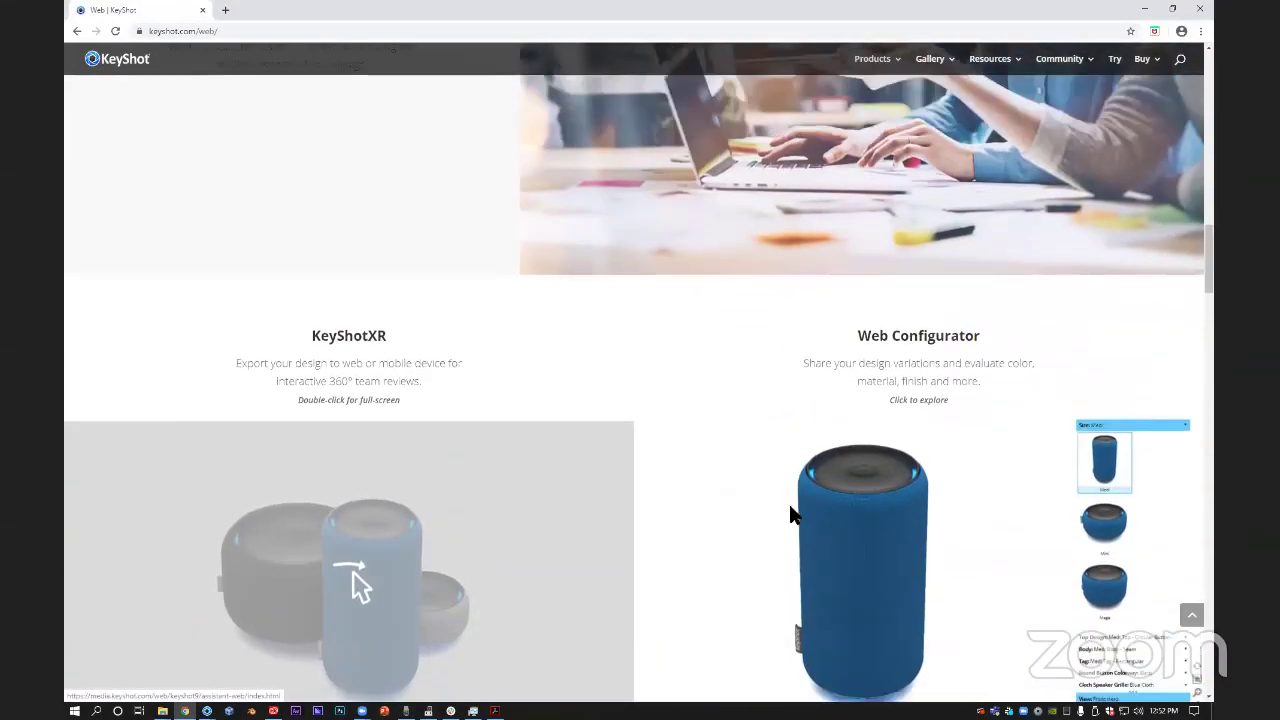
scroll(791, 517, "down", 2)
scroll(795, 517, "down", 1)
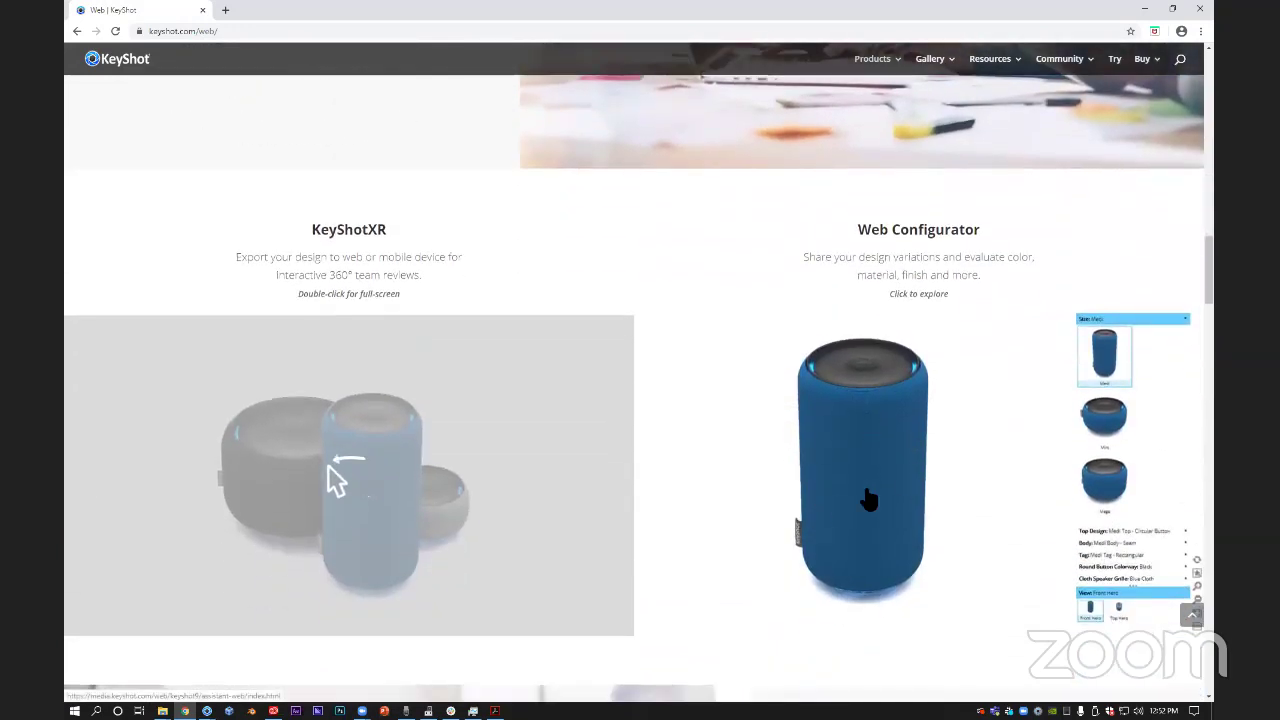
Open the shoe's Web Configurator, switch the HOVR Infinite model to Women's and back to Men's.
scroll(975, 484, "down", 12)
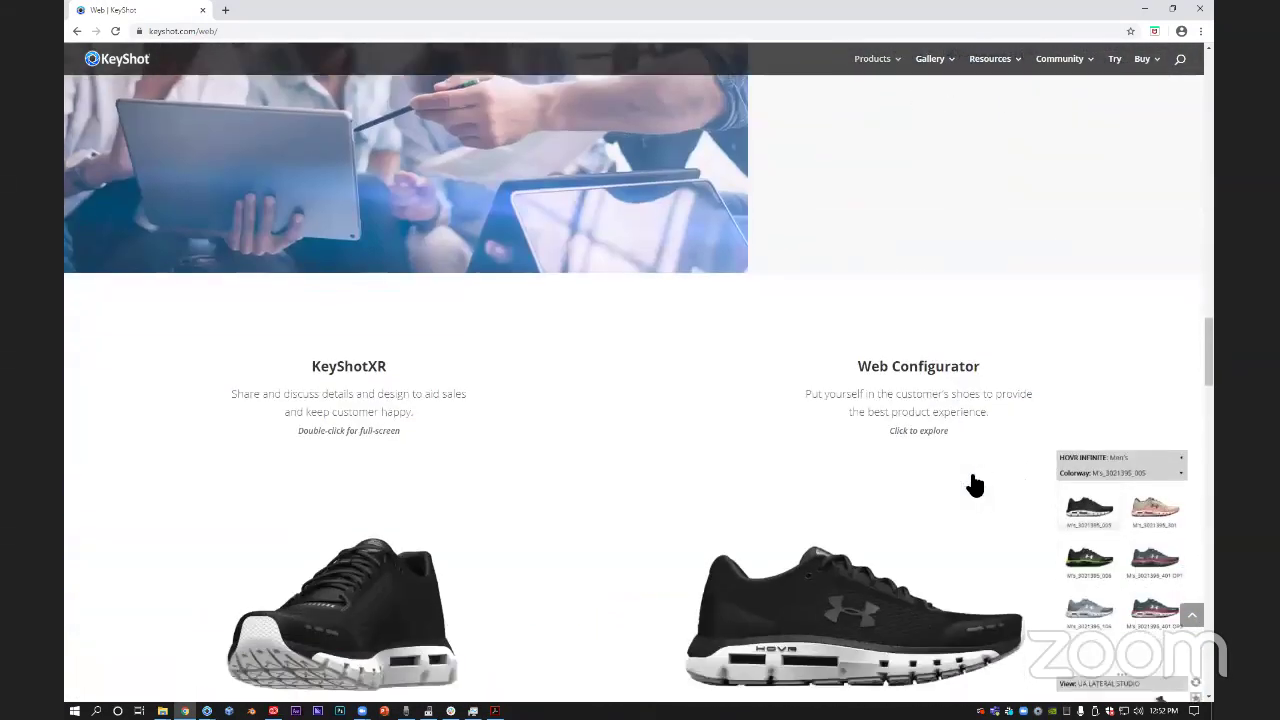
left_click(931, 409)
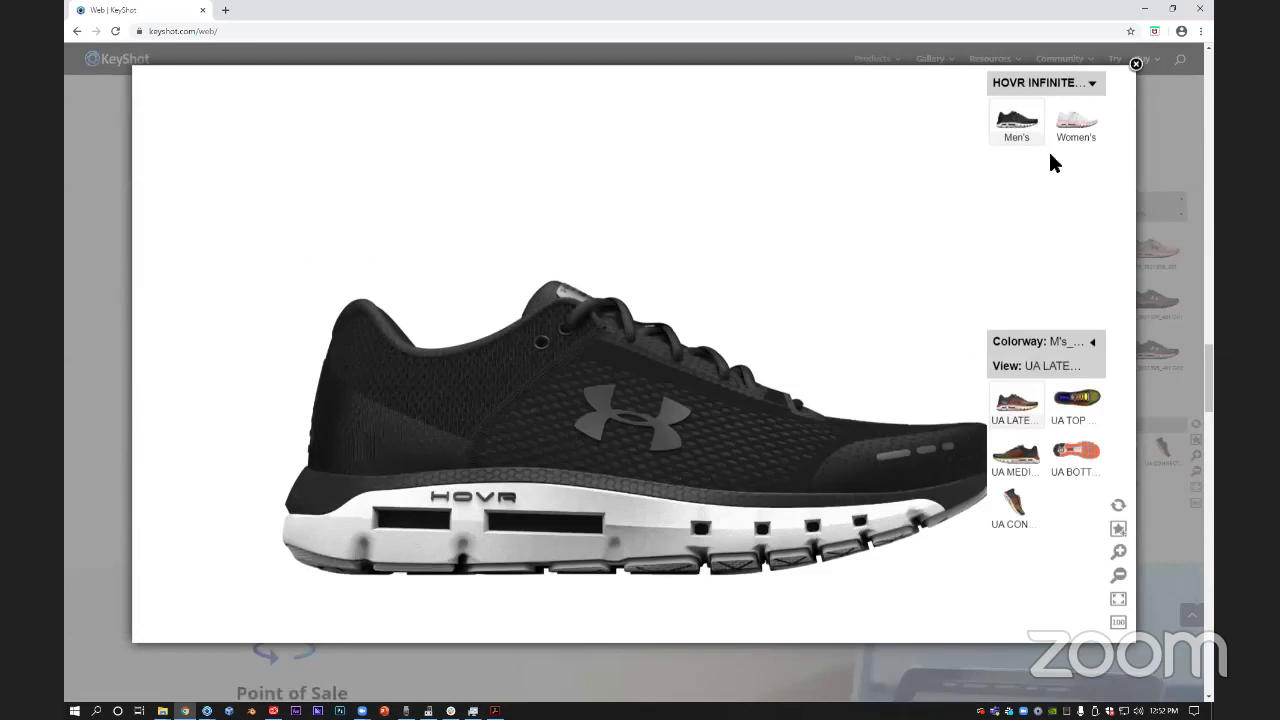
left_click(1085, 134)
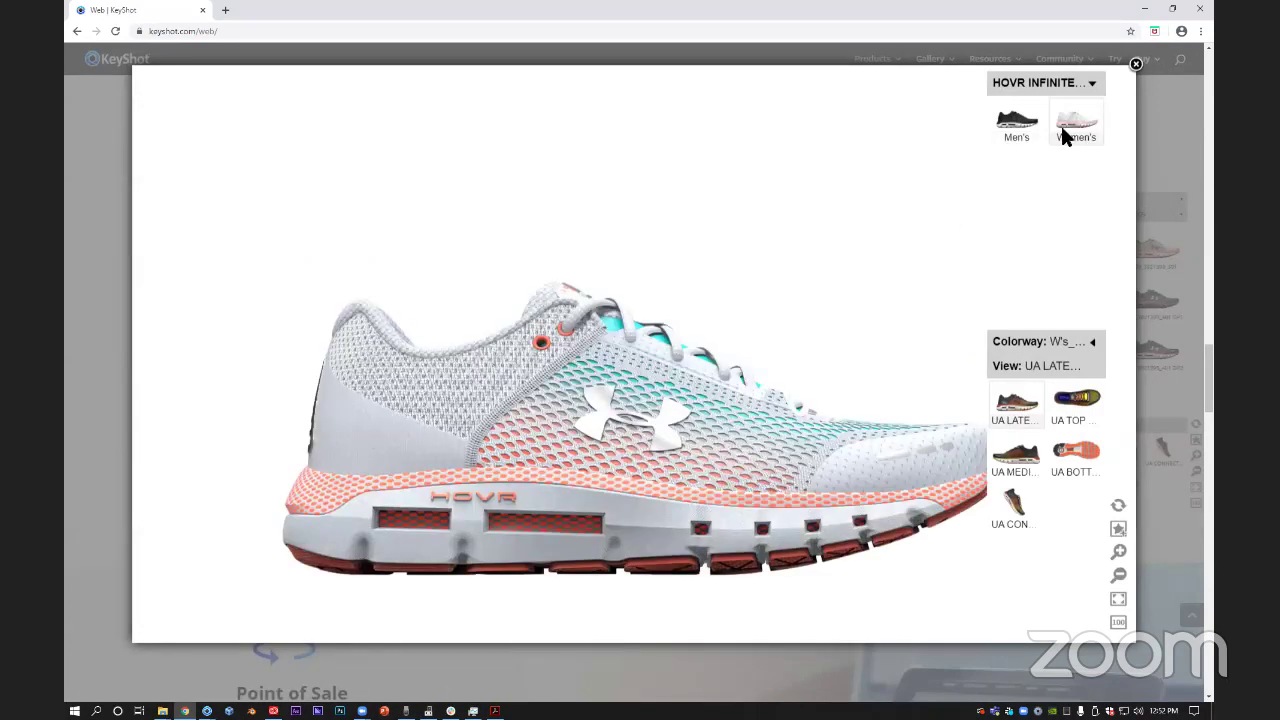
left_click(1038, 136)
Show the men's shoe in the top, bottom, medial and connected views, ending on connected, and expand the Colorway options.
left_click(1075, 414)
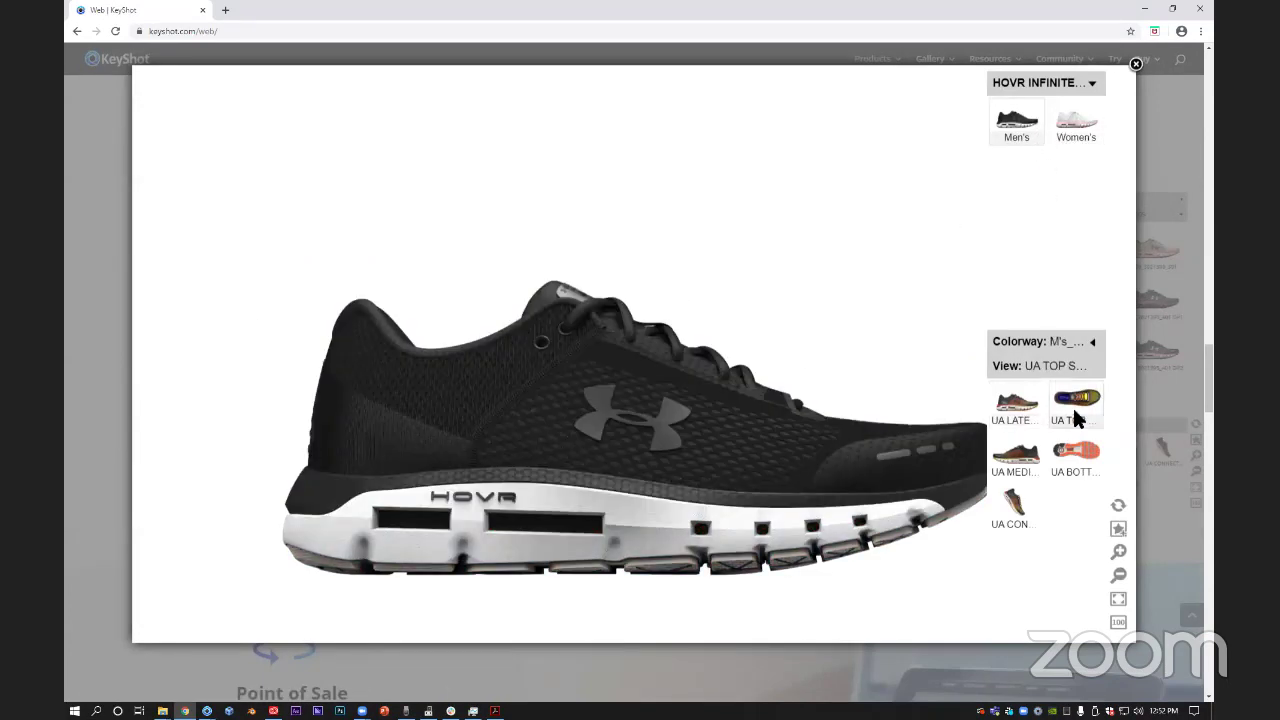
left_click(1072, 452)
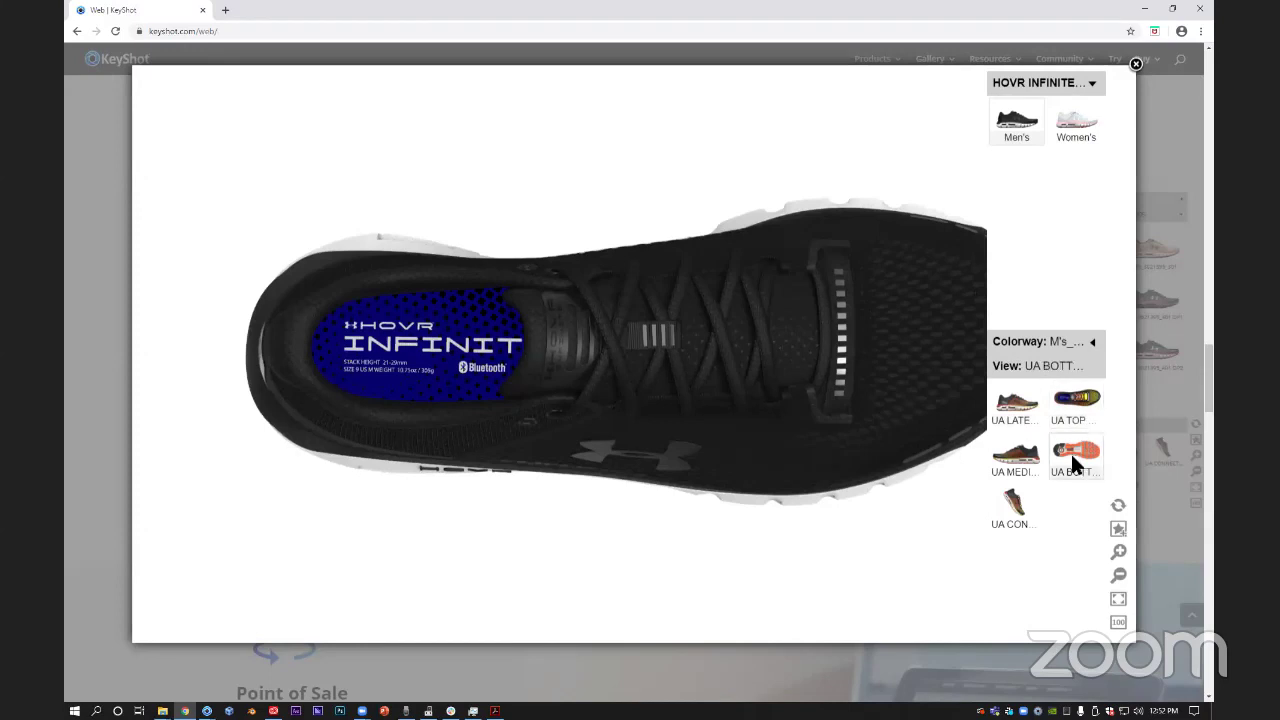
left_click(994, 463)
left_click(1004, 506)
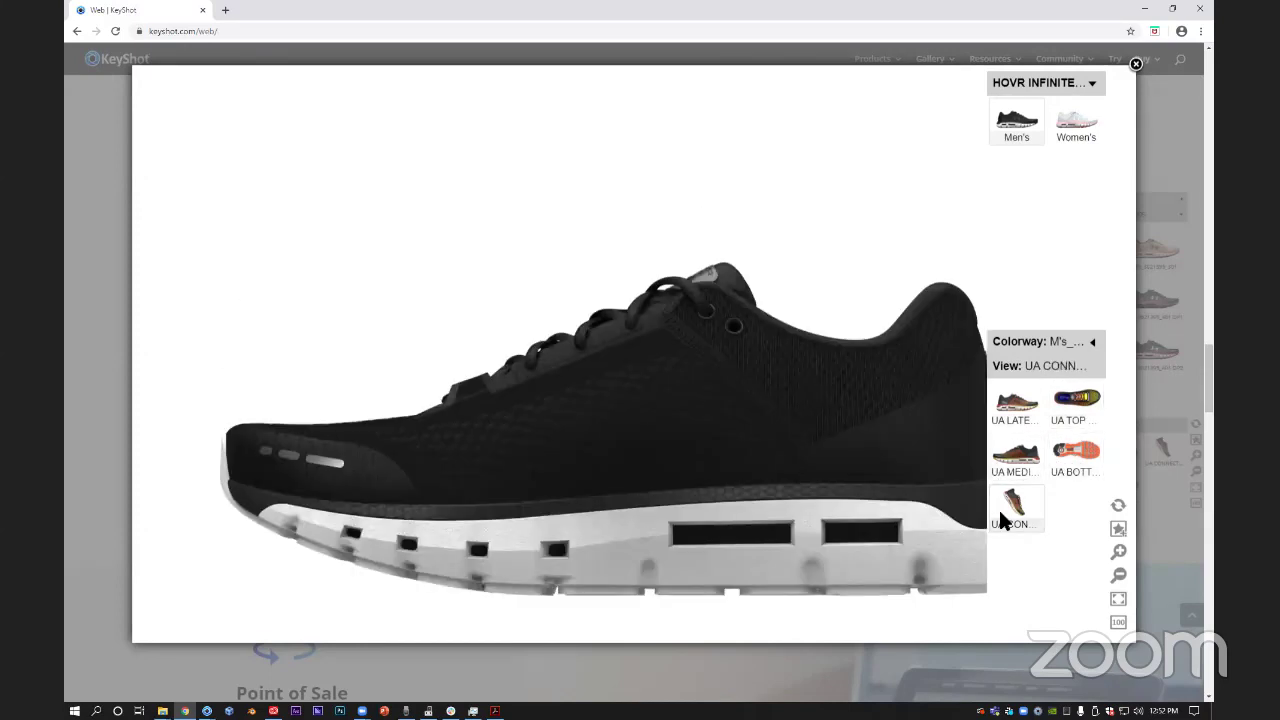
left_click(1084, 341)
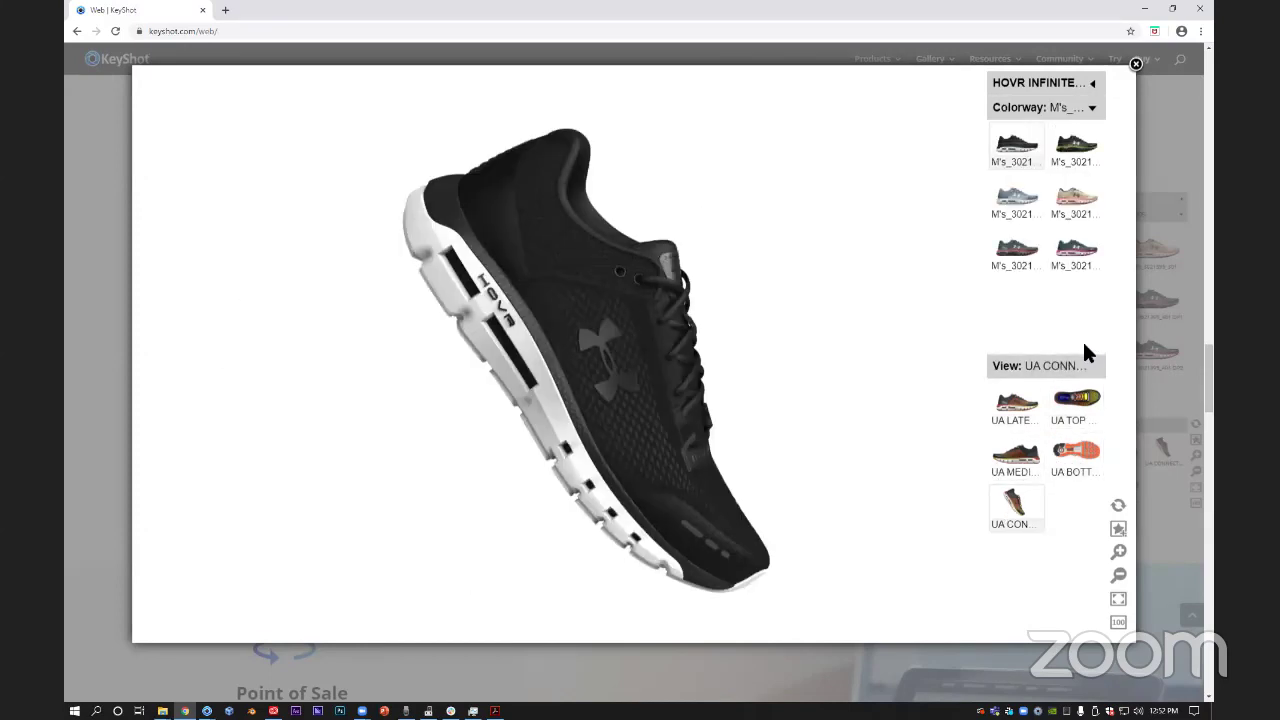
Preview the men's shoe in the black-and-green, blue-grey and teal-and-red colorways, and switch the HOVR Infinite model to Women's.
left_click(1069, 173)
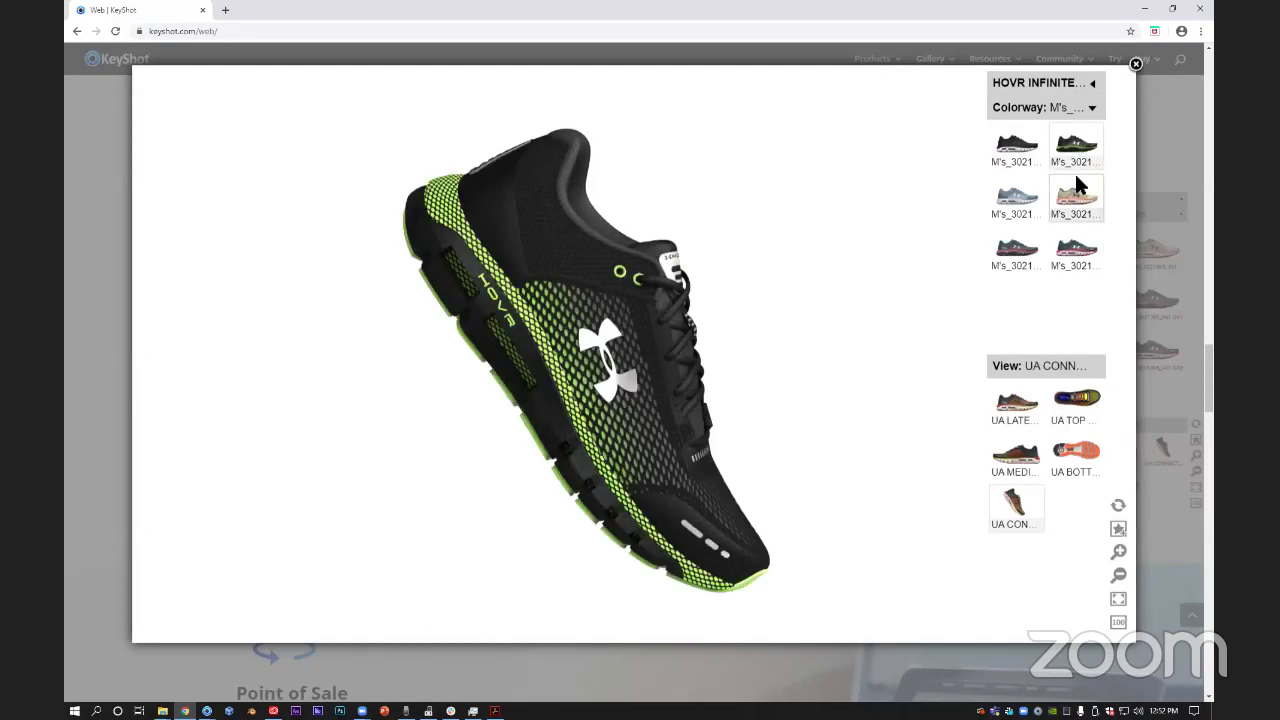
left_click(1027, 199)
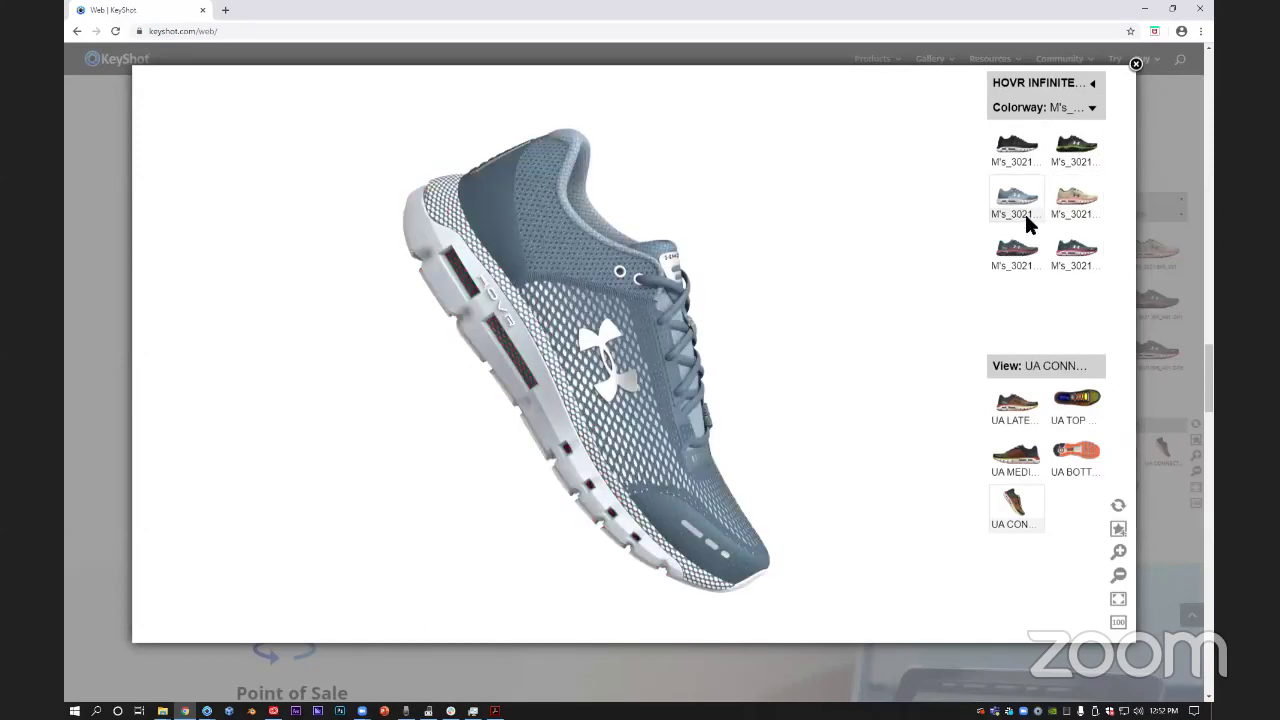
left_click(1064, 251)
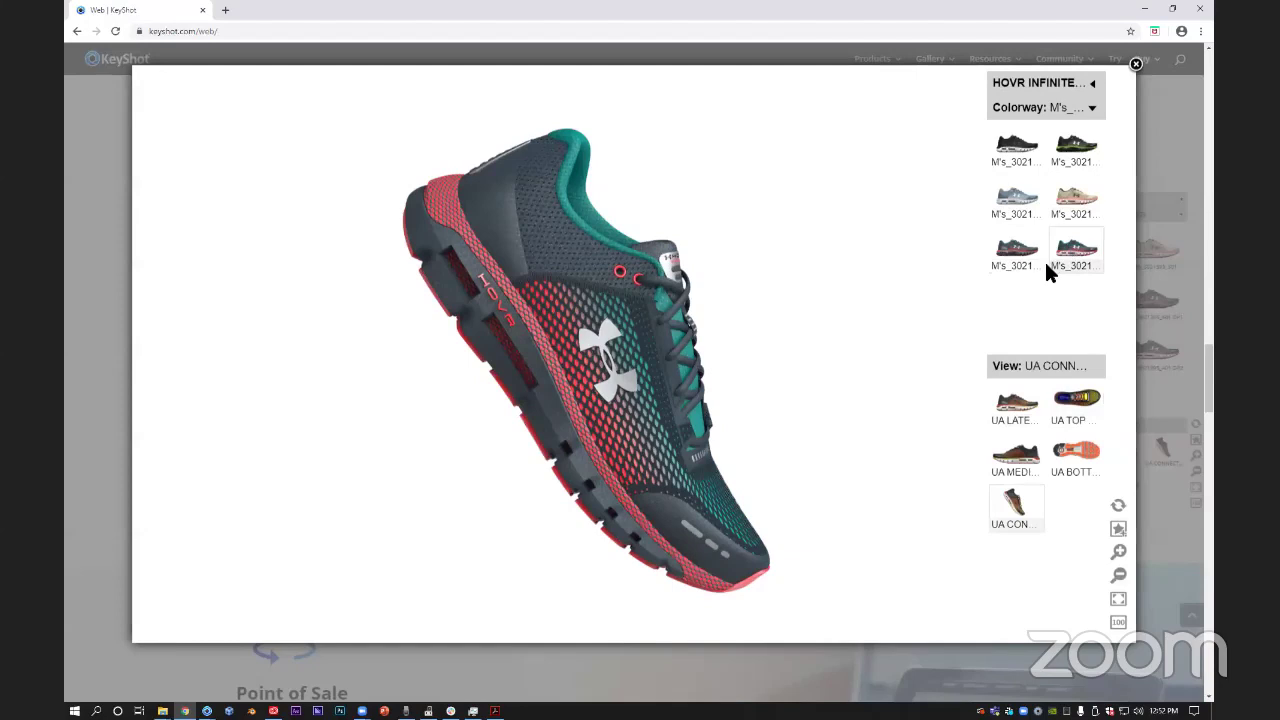
left_click(1093, 86)
left_click(1076, 122)
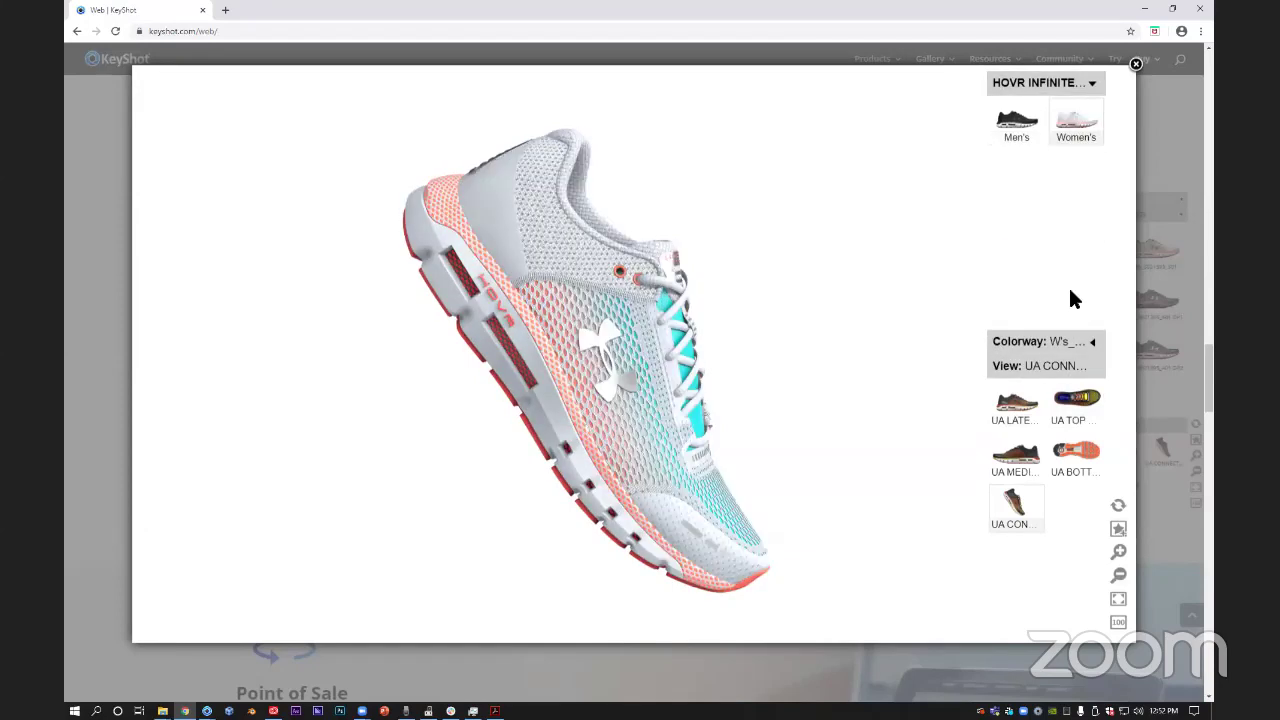
Show the women's shoe in the medial, bottom, top and lateral views, and close the enlarged Web Configurator.
scroll(1040, 452, "down", 1)
left_click(1016, 452)
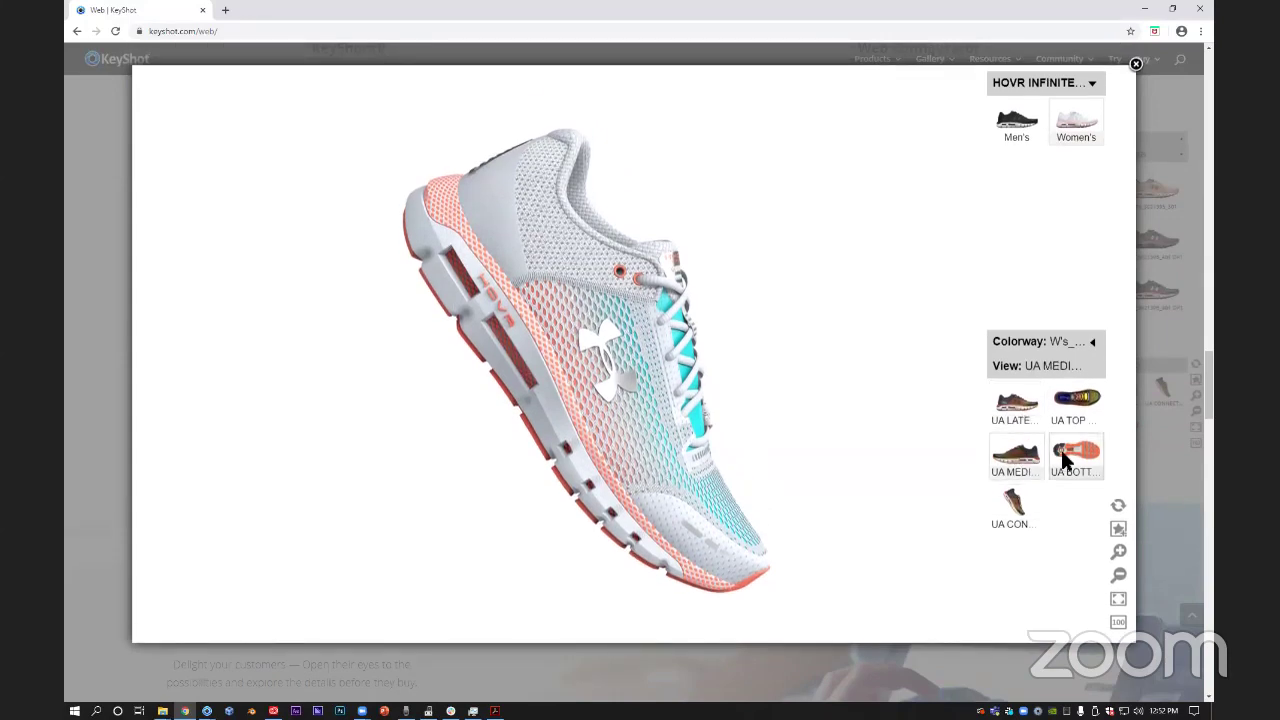
left_click(1064, 447)
left_click(1076, 418)
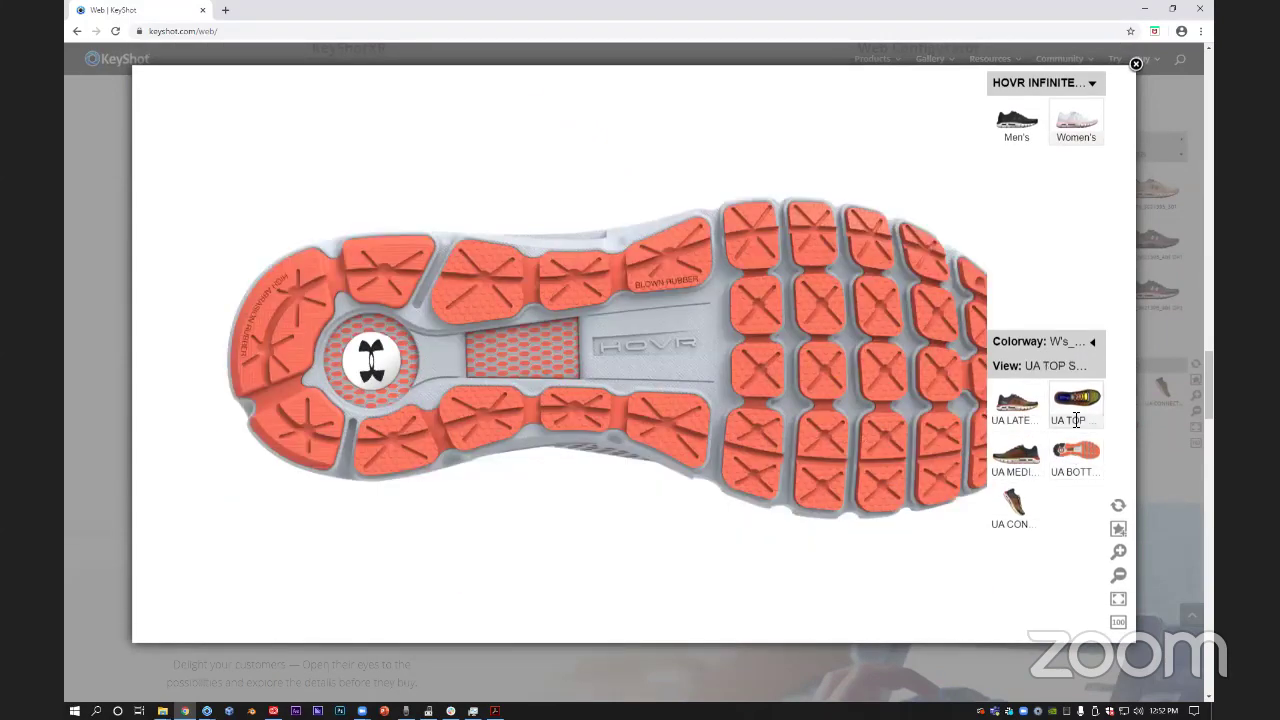
left_click(1016, 418)
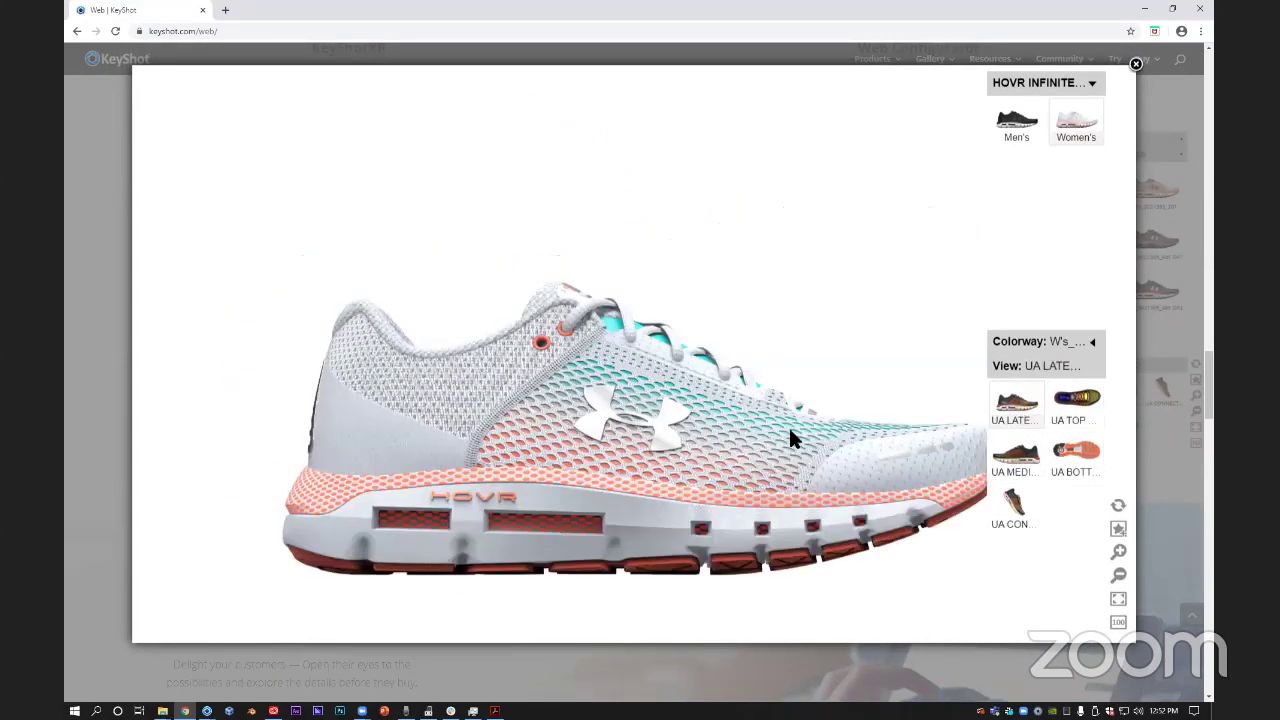
scroll(788, 425, "up", 1)
scroll(659, 408, "down", 1)
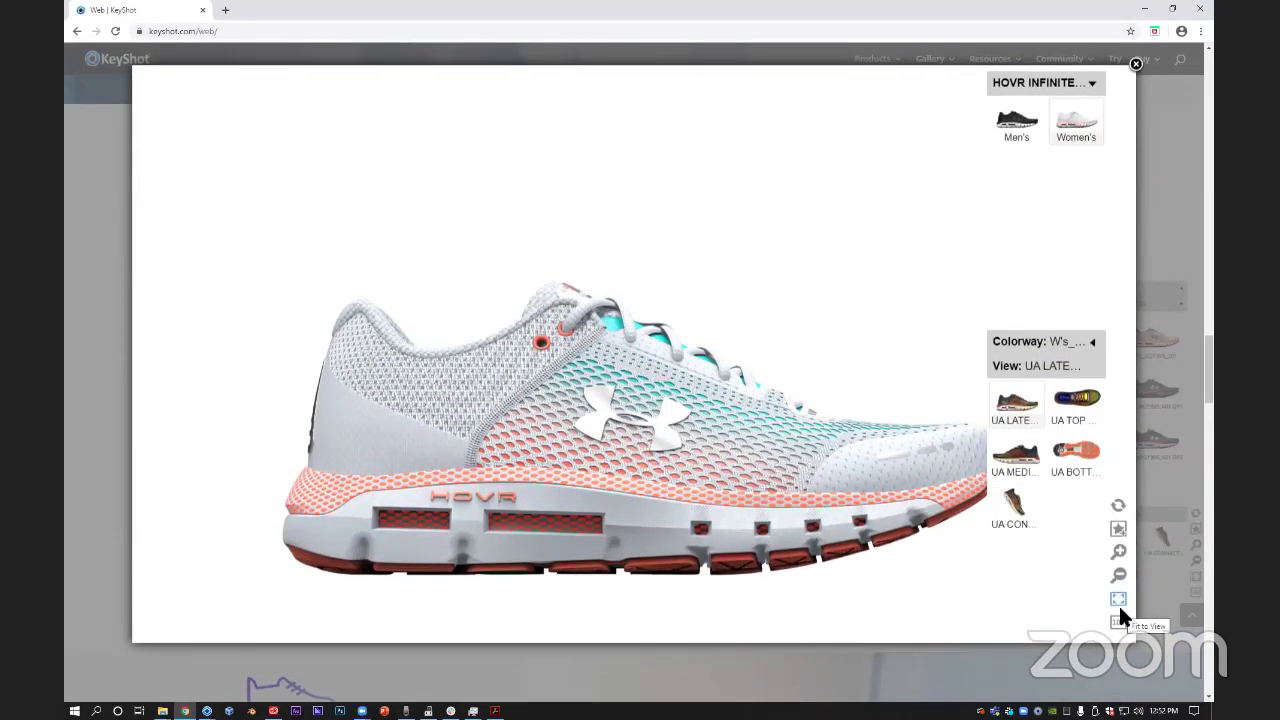
left_click(1136, 63)
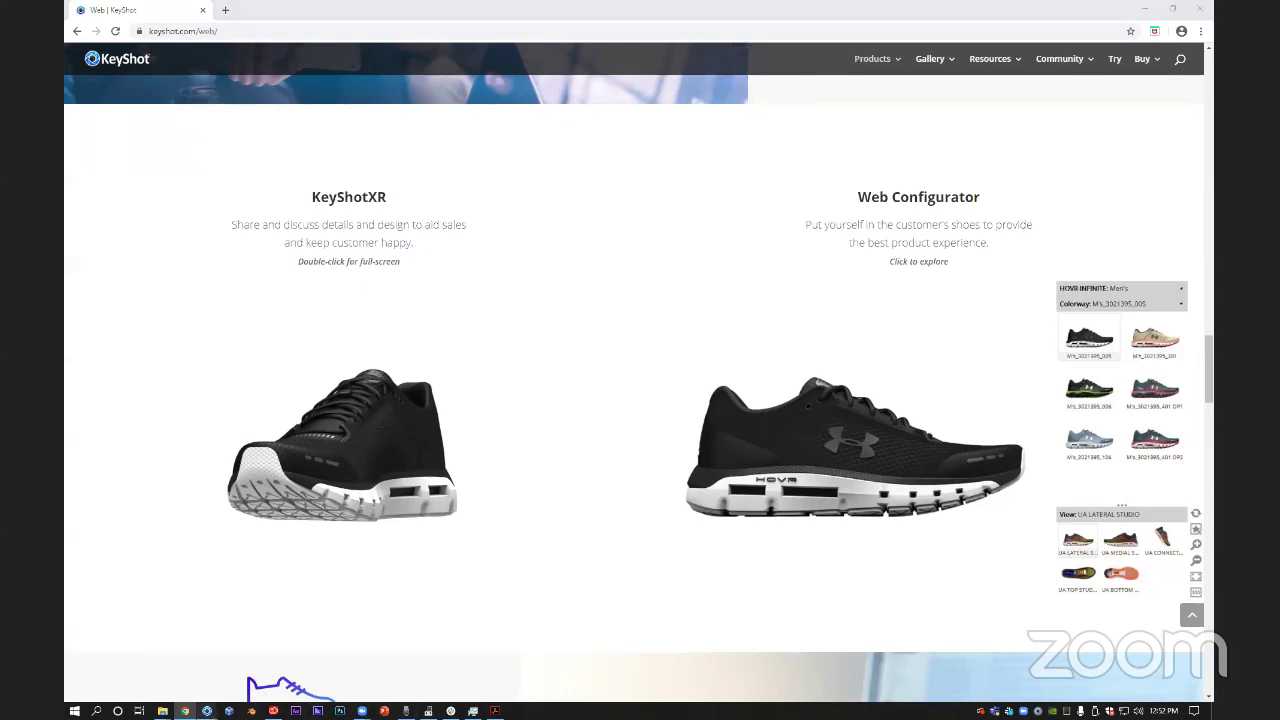
Switch to KeyShot, resume the paused rendering, and select the Fuzz node in the material graph of the blue carpet.
mouse_move(207, 711)
left_click(528, 663)
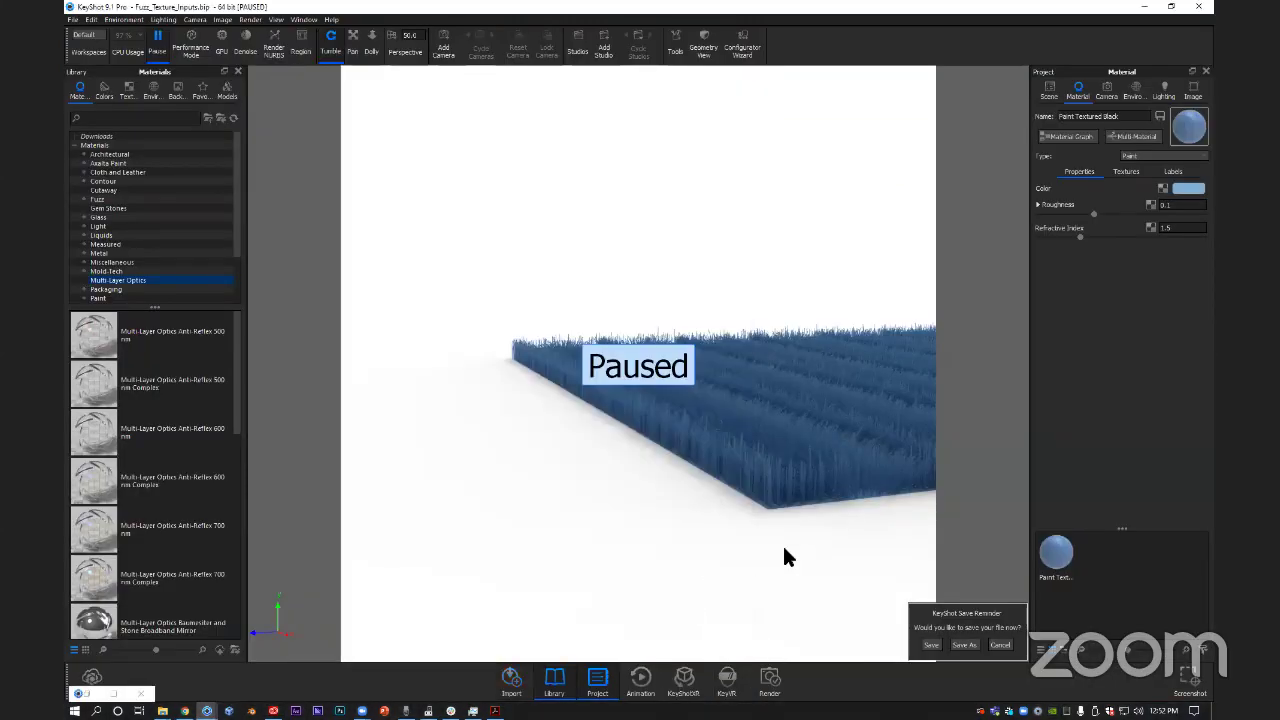
left_click(160, 42)
left_click_drag(816, 520, 603, 500)
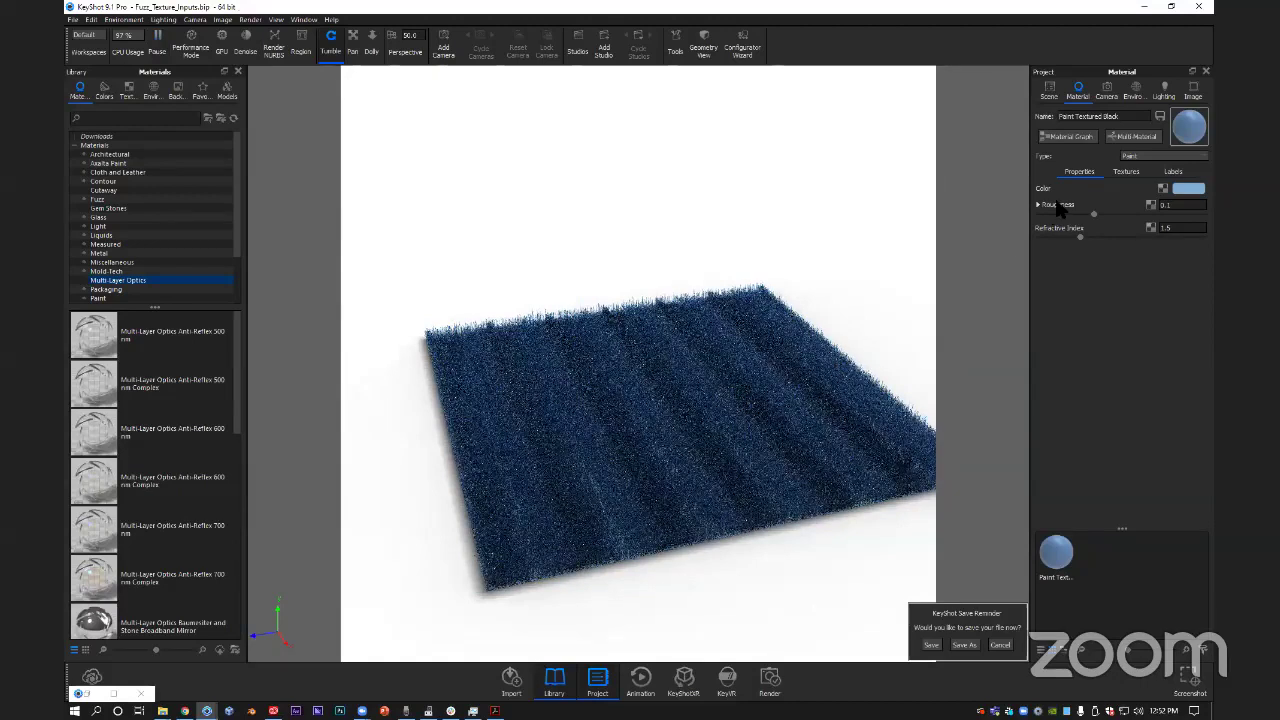
left_click(1067, 136)
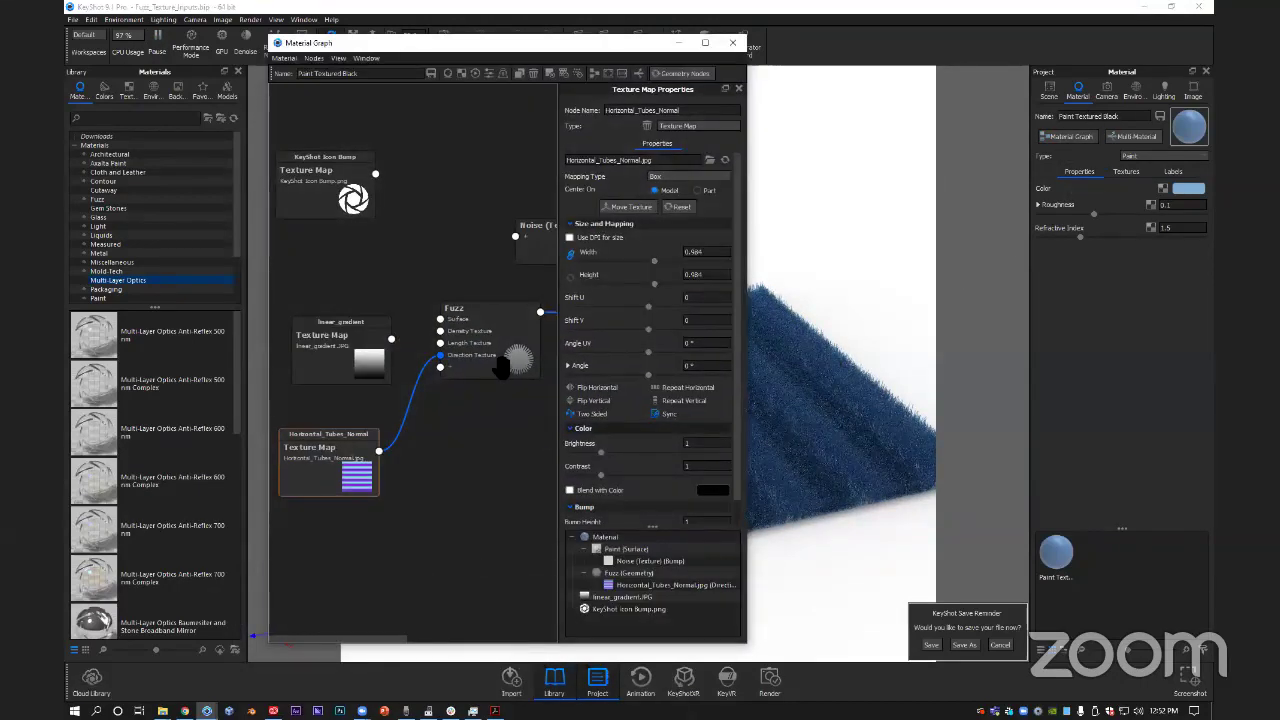
left_click_drag(500, 358, 495, 381)
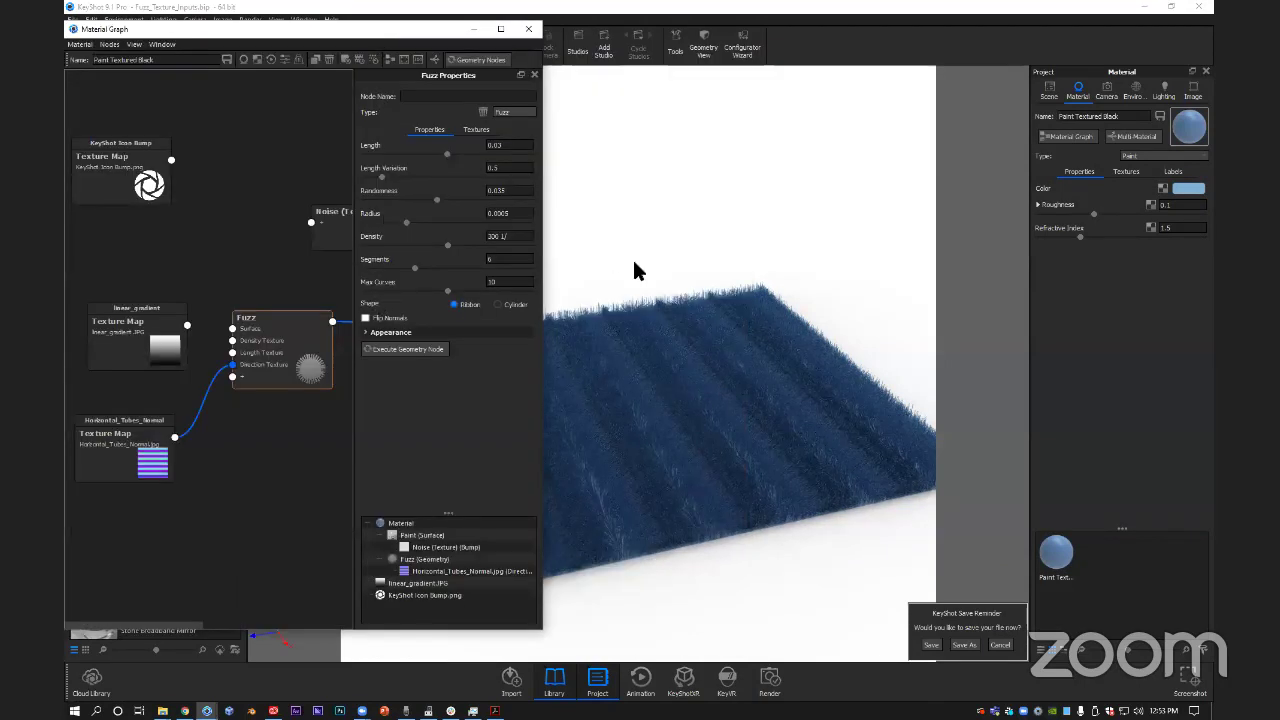
Set the Fuzz node's Randomness to 1 and execute the geometry node to regenerate the fibres.
left_click_drag(694, 400, 856, 371)
scroll(855, 371, "up", 10)
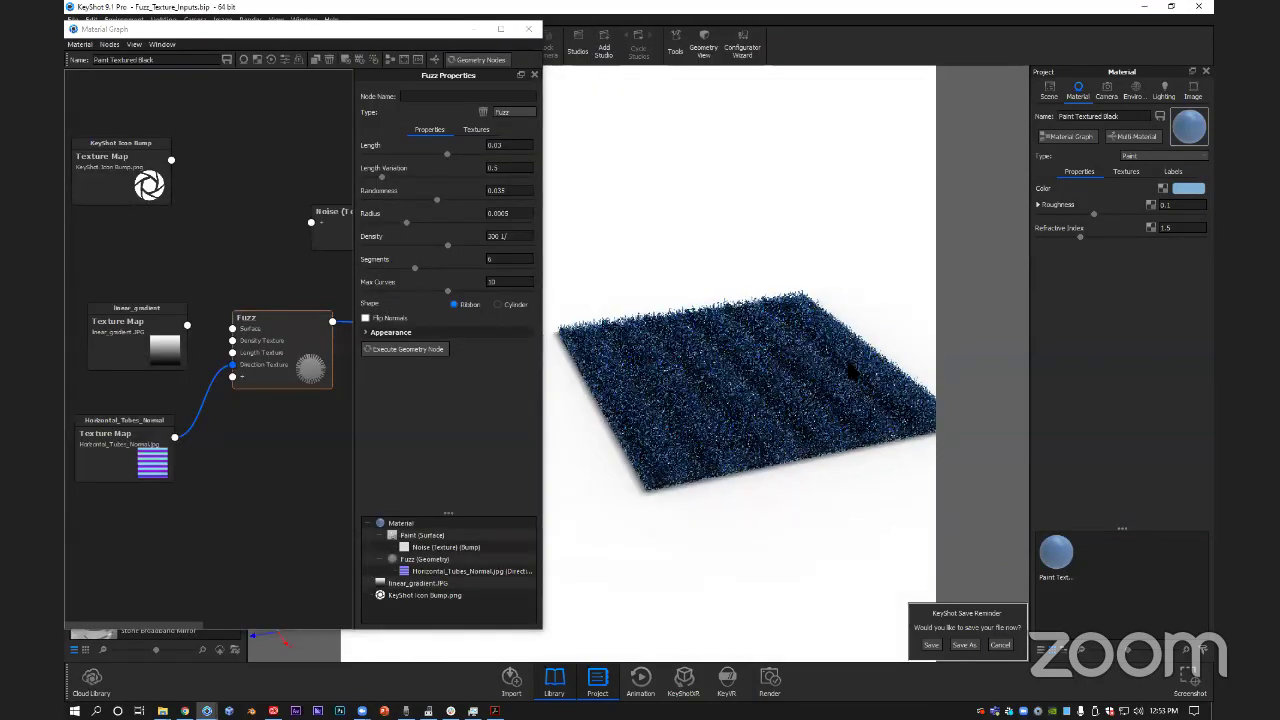
scroll(782, 482, "down", 10)
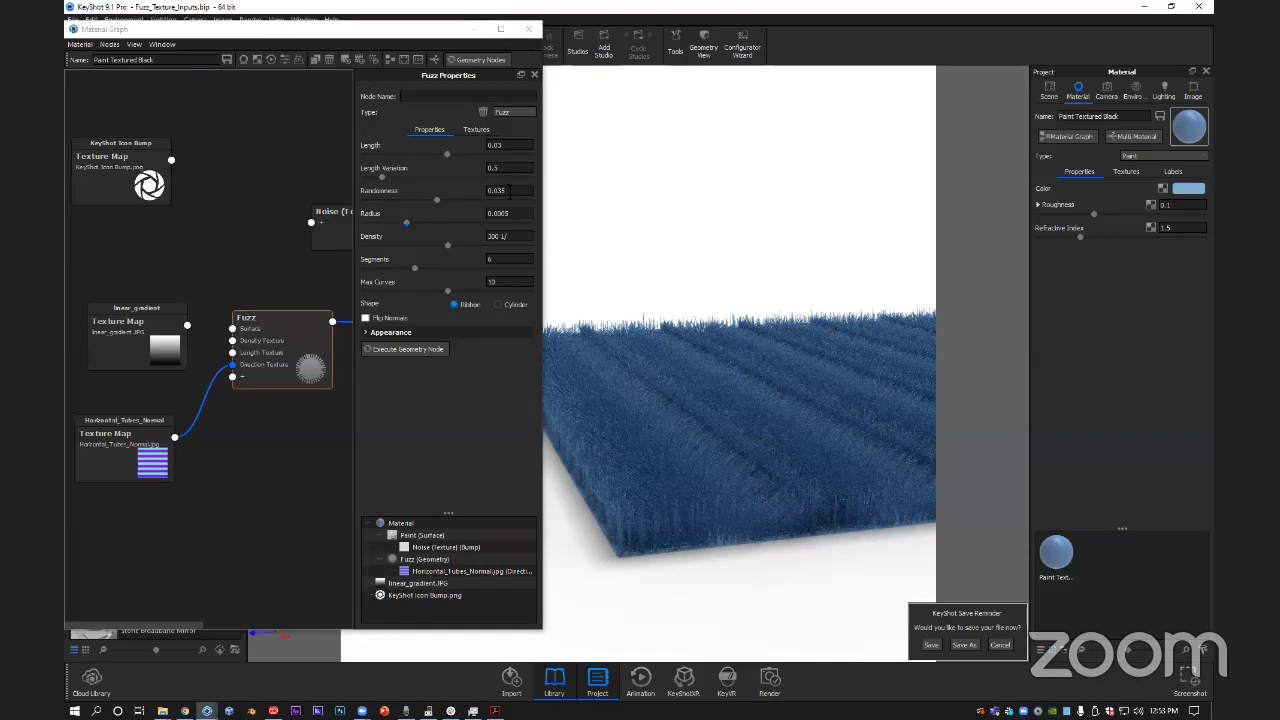
left_click_drag(509, 191, 474, 188)
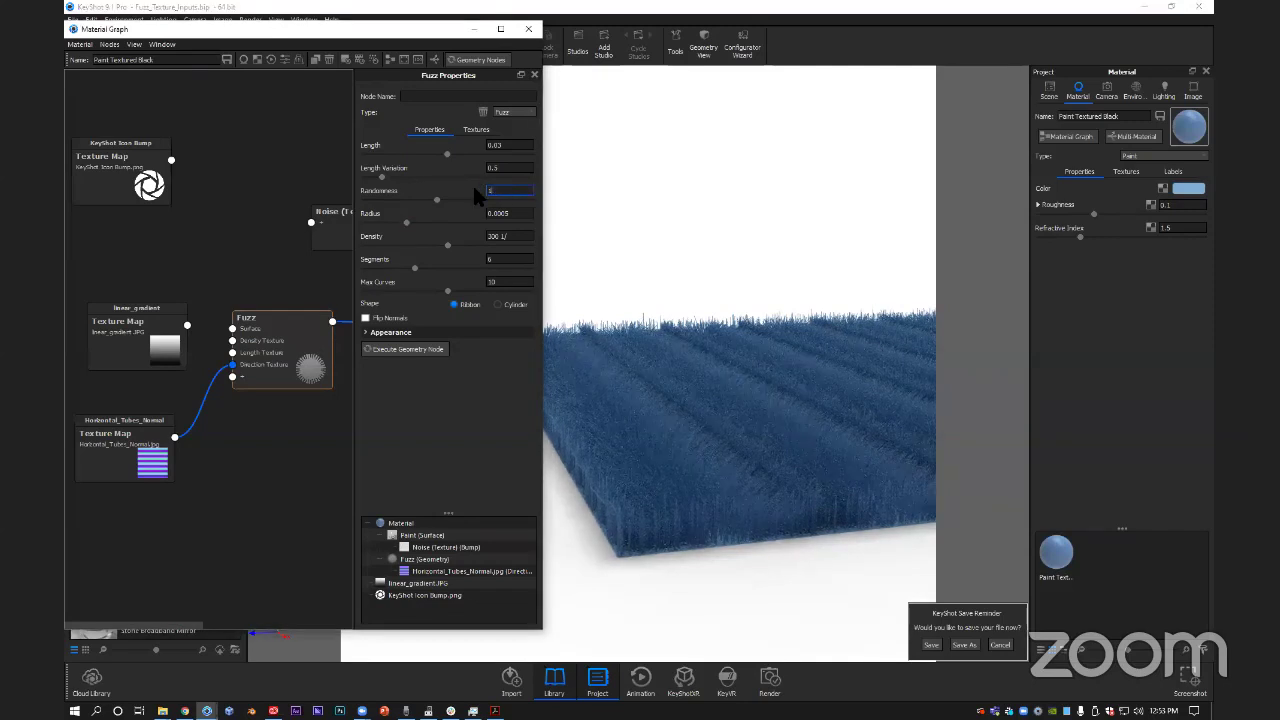
key("Return")
left_click(1010, 80)
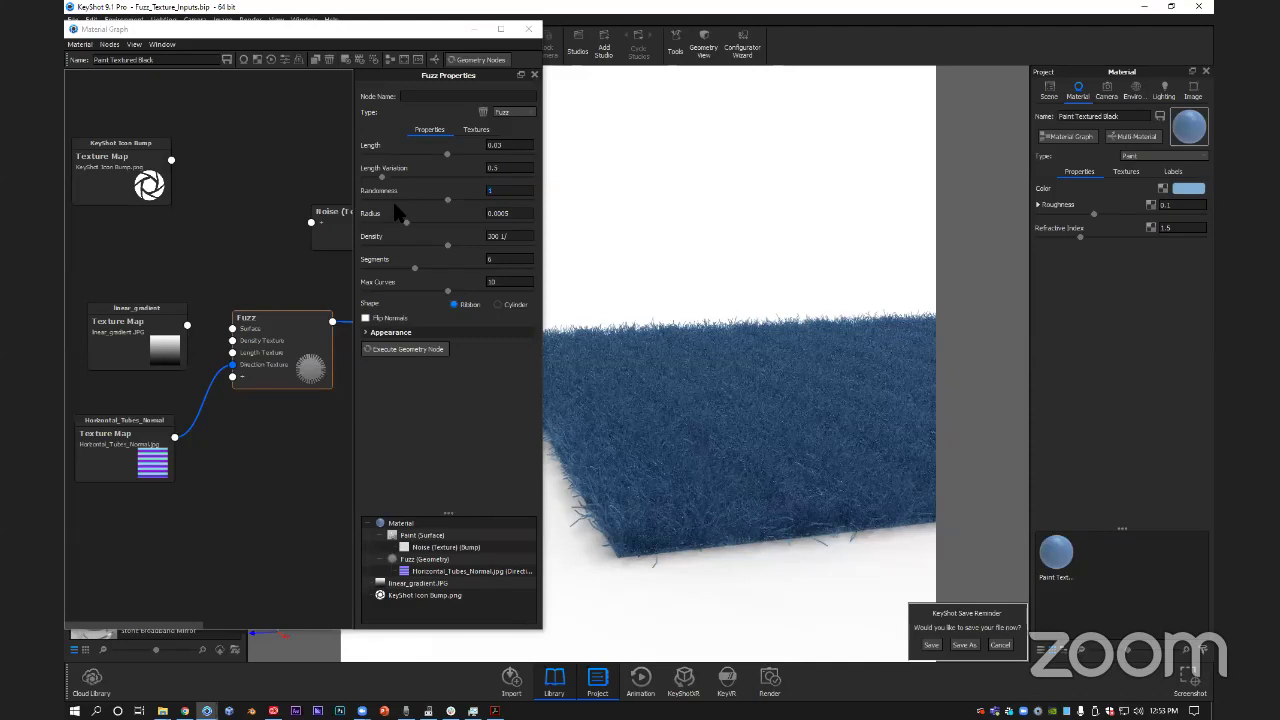
Examine the randomized fuzz fibres up close along the carpet's front corner and edge.
scroll(766, 541, "up", 5)
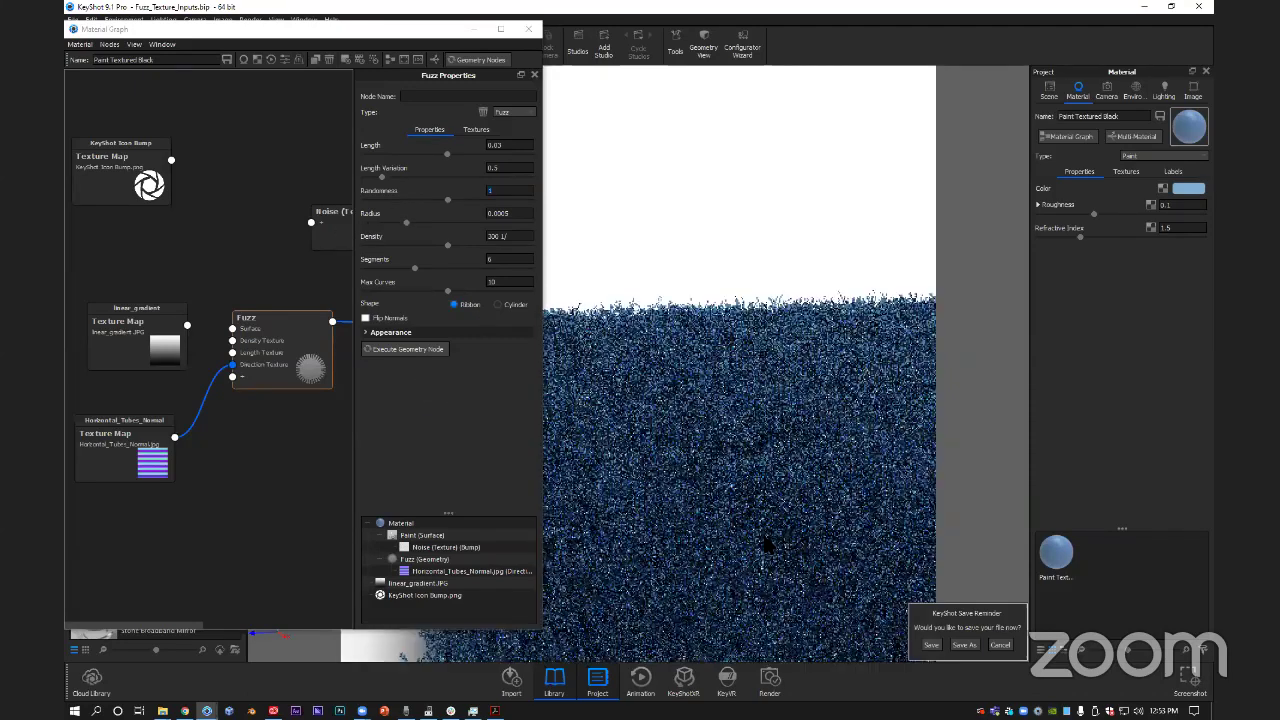
left_click_drag(766, 541, 769, 391)
scroll(693, 298, "up", 5)
scroll(693, 298, "down", 4)
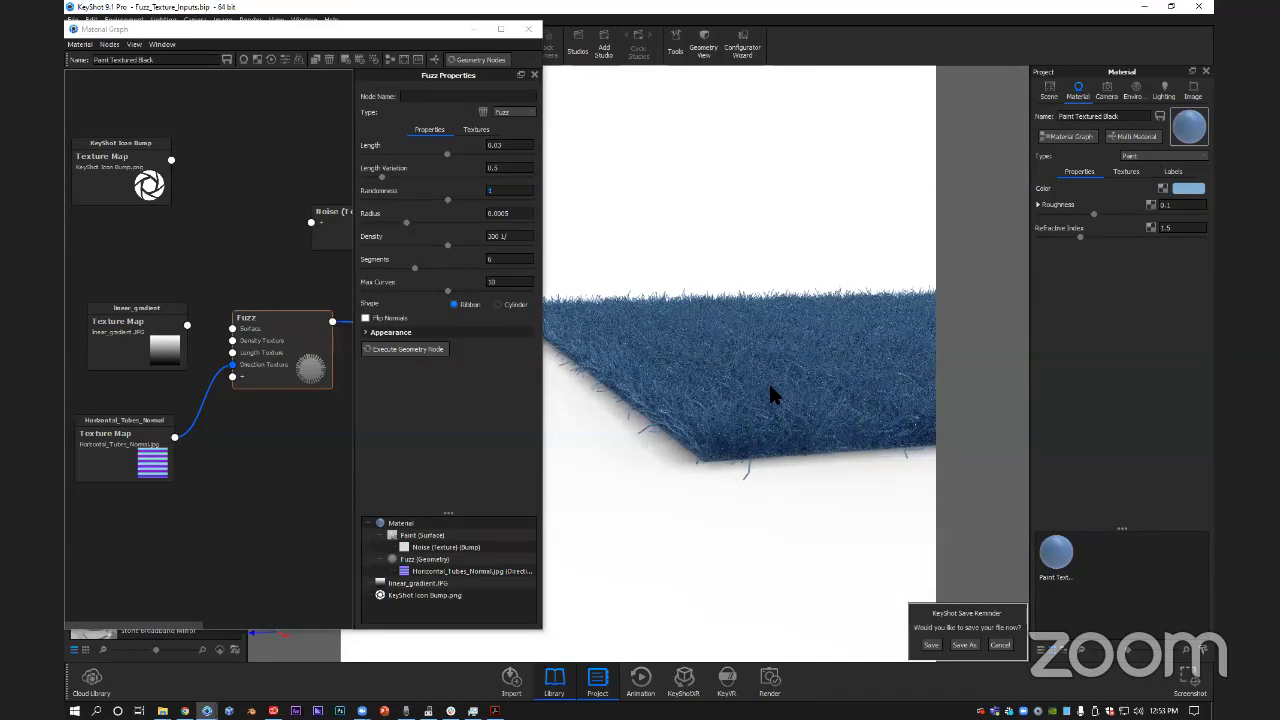
scroll(769, 386, "up", 2)
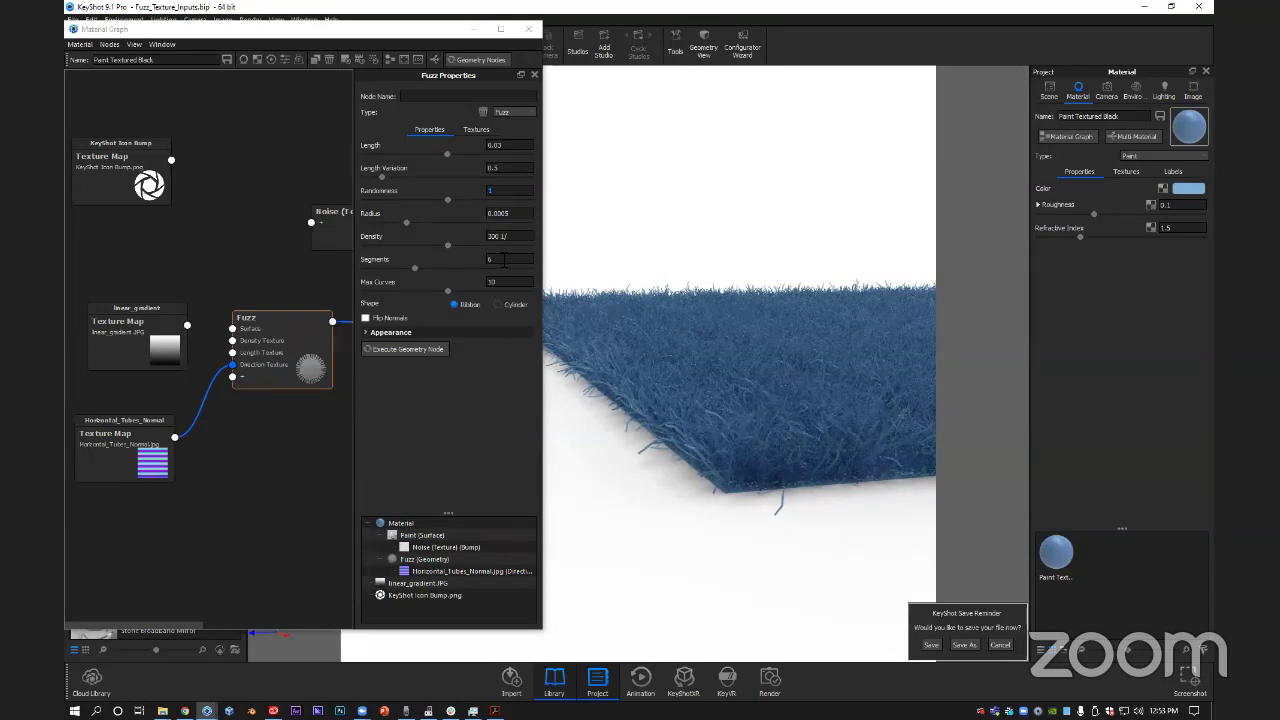
scroll(714, 410, "up", 3)
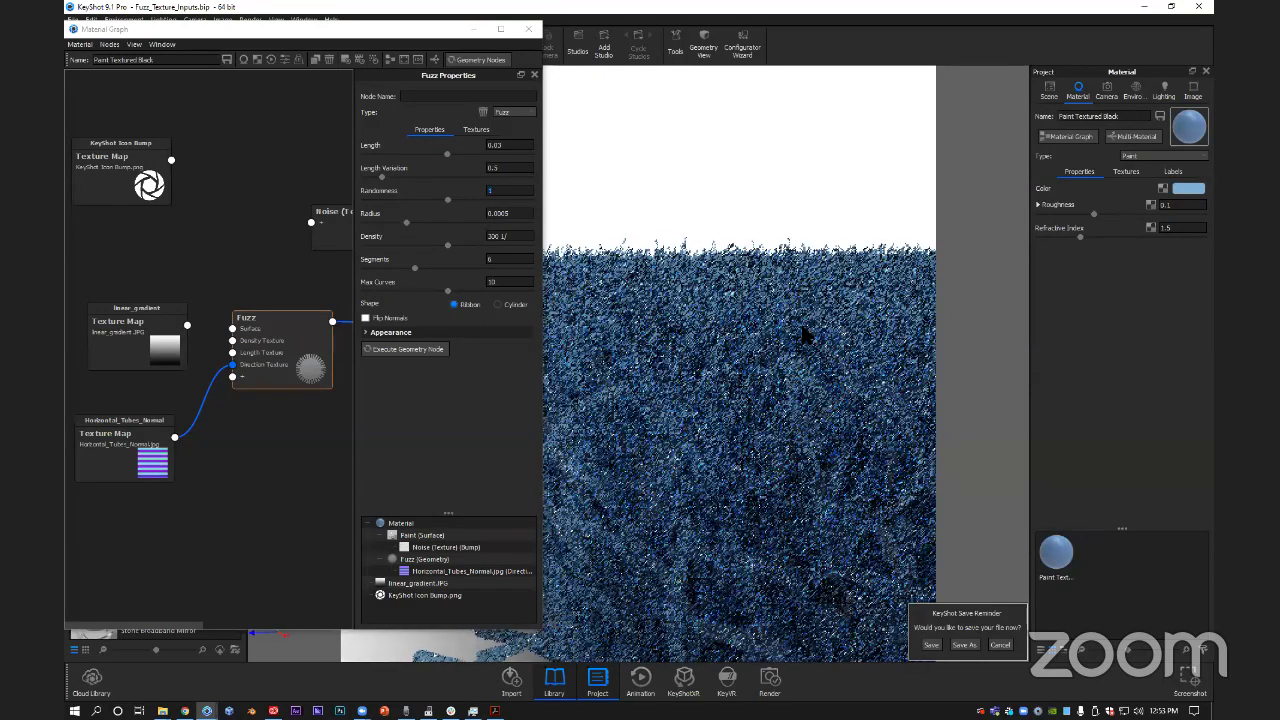
left_click_drag(805, 335, 784, 402)
scroll(828, 342, "up", 3)
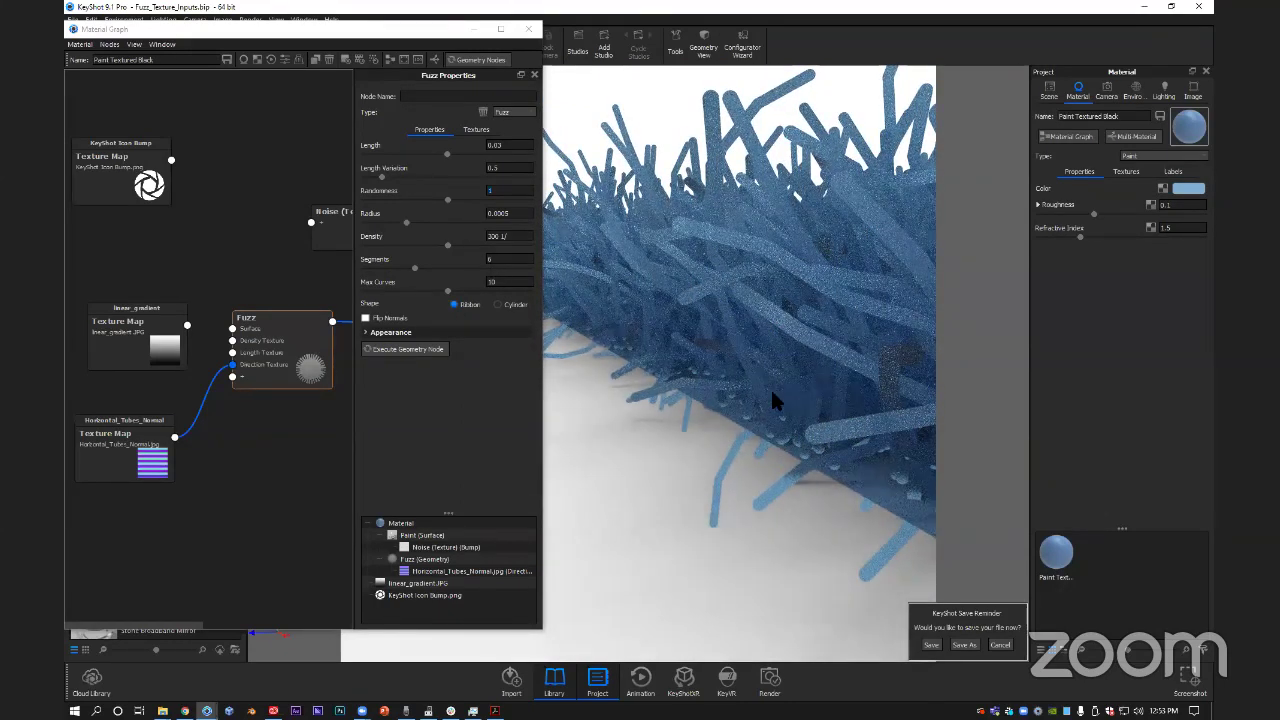
scroll(838, 362, "down", 3)
scroll(826, 351, "up", 3)
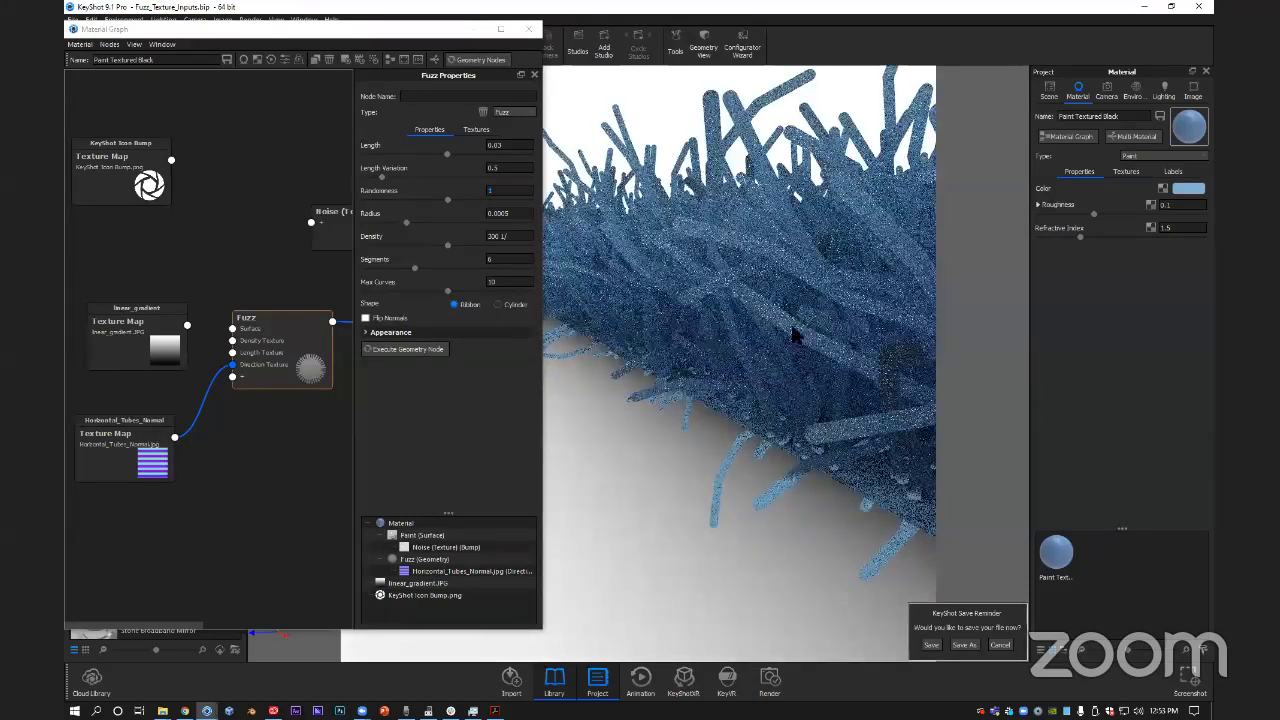
Set the fuzz Shape to Ribbon and regenerate the fuzz geometry.
scroll(720, 380, "up", 2)
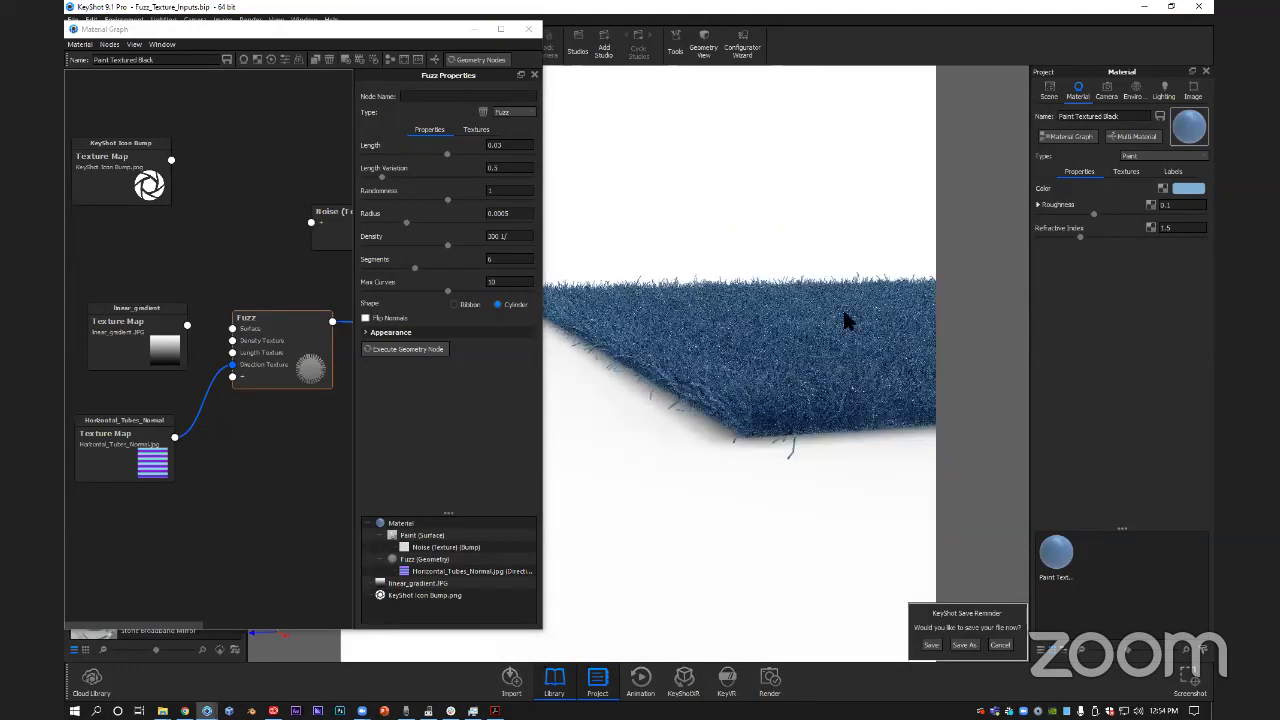
left_click(463, 304)
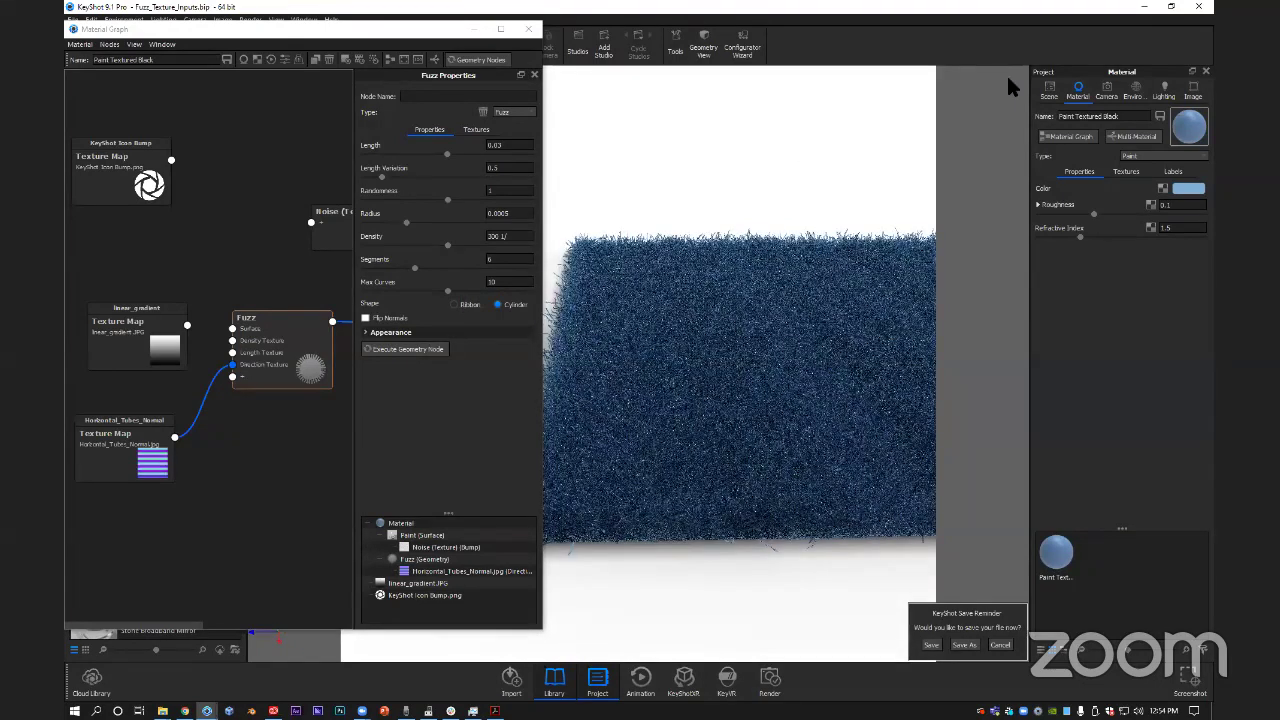
left_click_drag(797, 412, 750, 396)
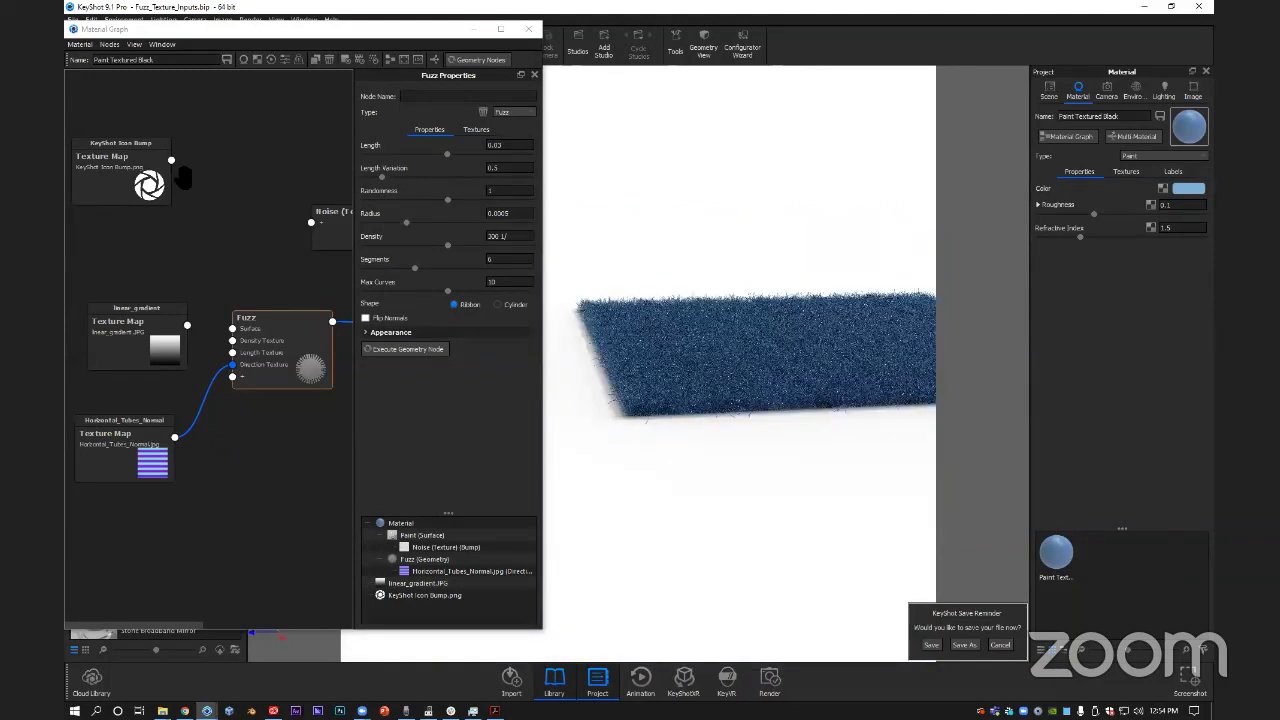
Connect KeyShot Icon Bump to the Fuzz node's Density Texture, disconnect Horizontal_Tubes_Normal from Direction Texture, and regenerate the fuzz.
left_click_drag(172, 163, 232, 340)
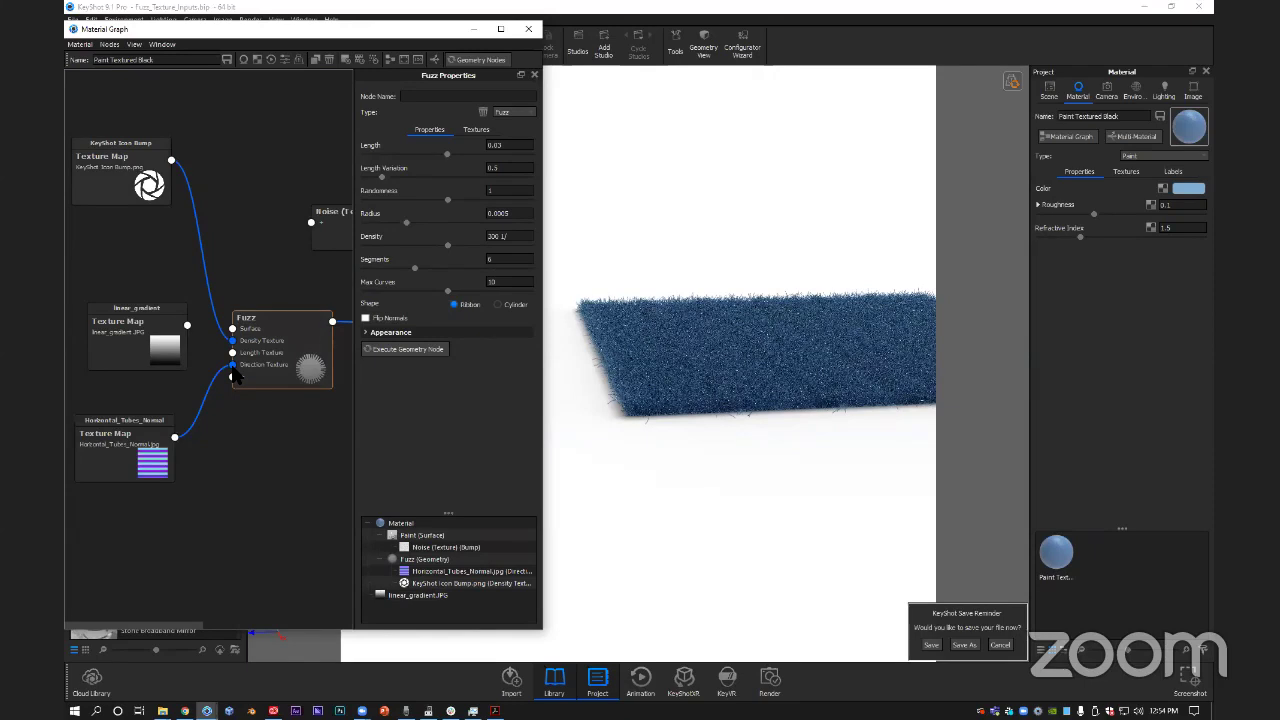
left_click_drag(235, 375, 236, 369)
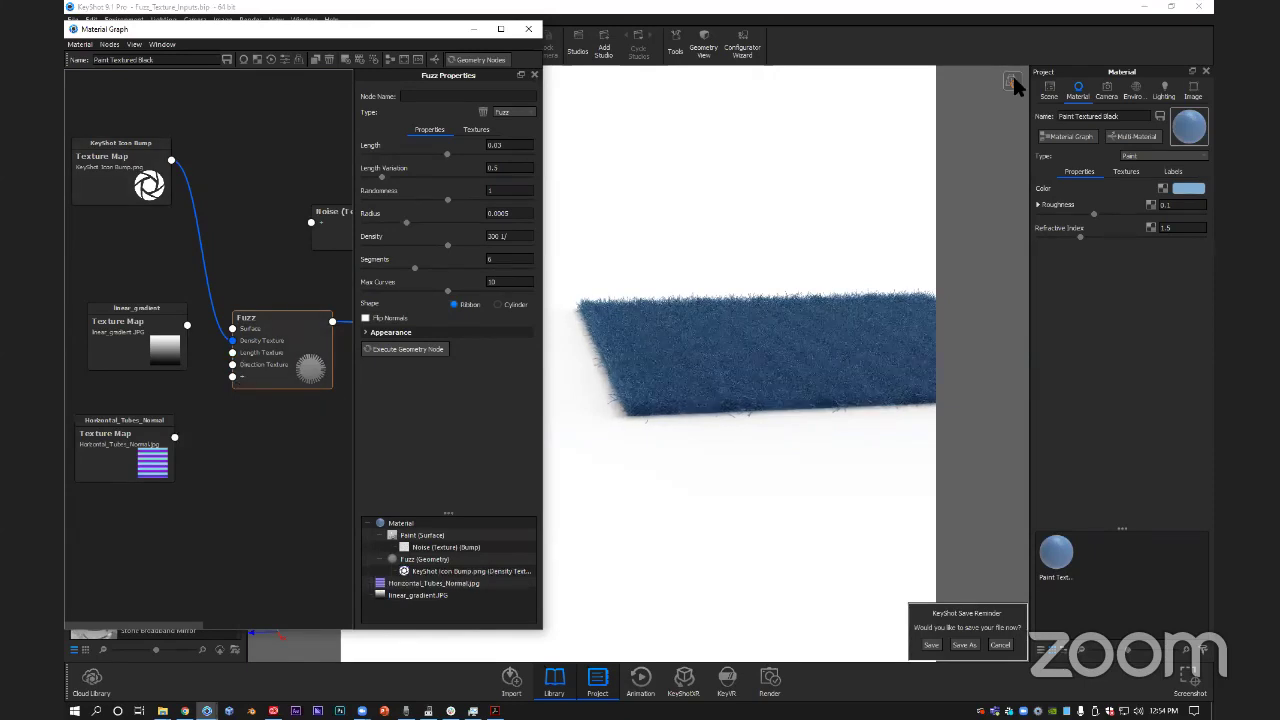
left_click(736, 513)
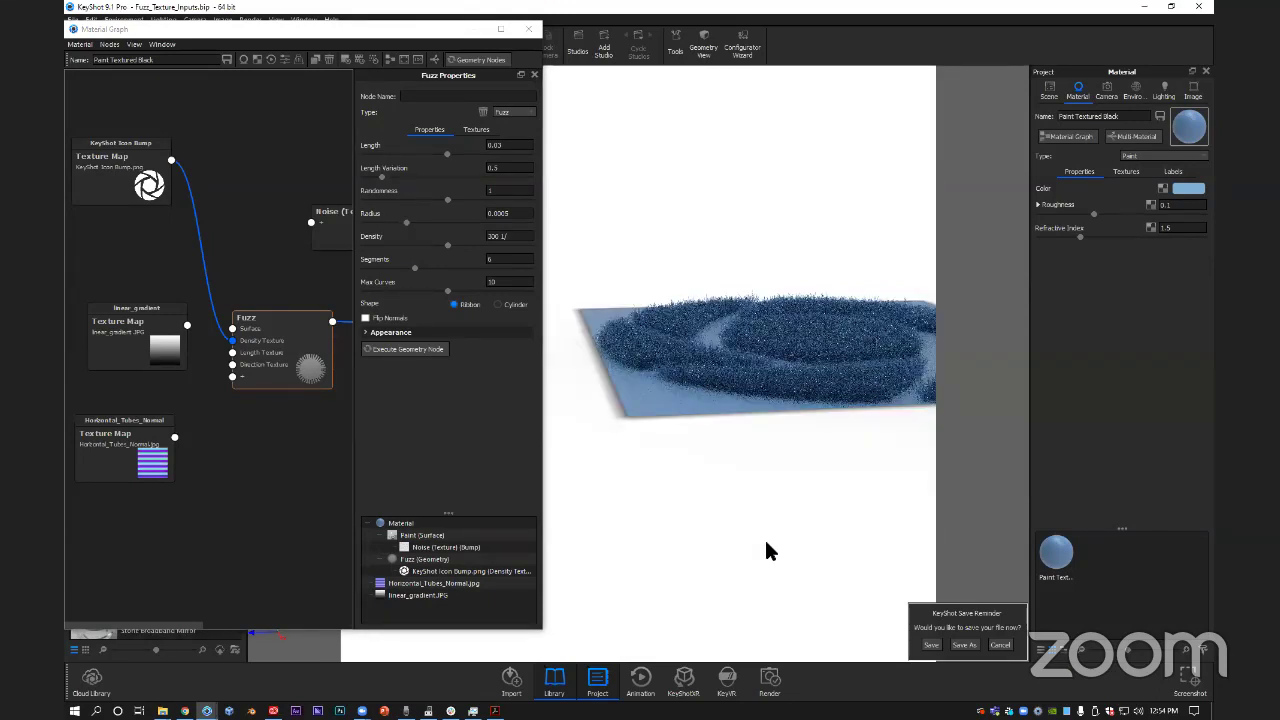
left_click_drag(764, 537, 803, 425)
left_click_drag(760, 462, 741, 510)
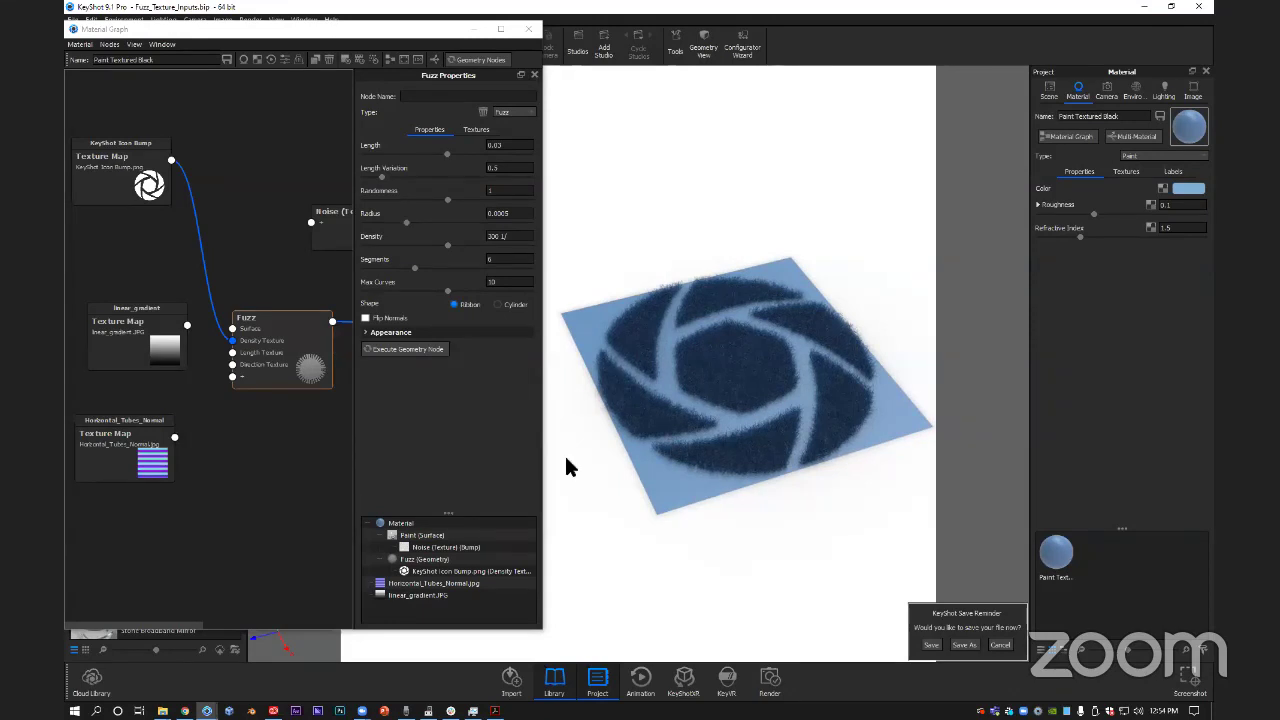
Connect linear_gradient to the Fuzz node's Length Texture and Horizontal_Tubes_Normal to Direction Texture, regenerate the fuzz, and inspect the carpet.
left_click(140, 355)
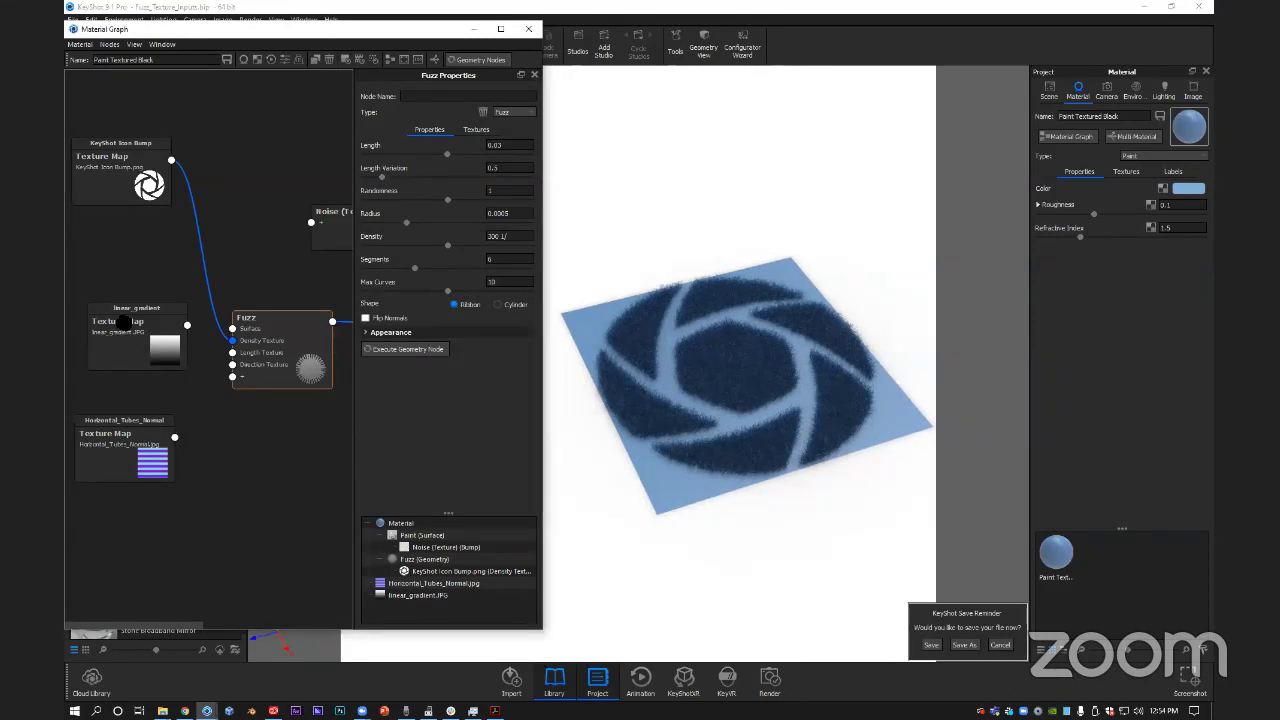
left_click_drag(158, 332, 232, 352)
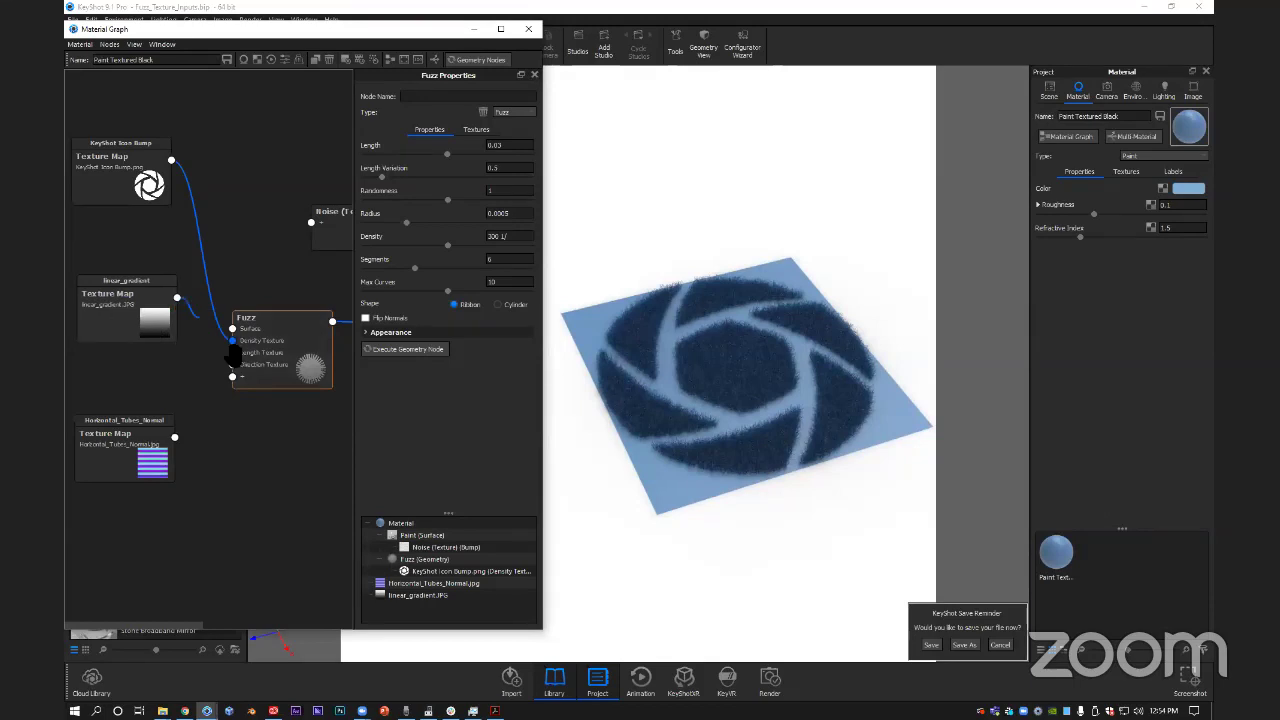
left_click_drag(176, 437, 233, 375)
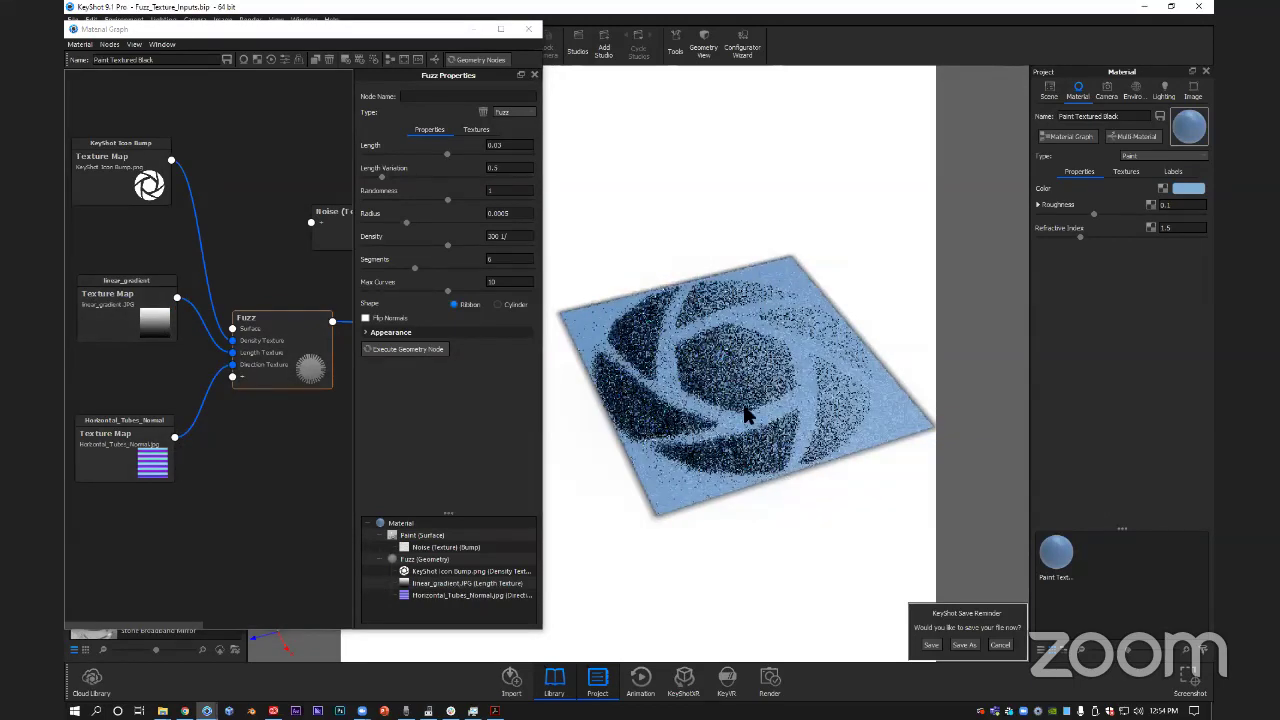
left_click_drag(746, 409, 749, 371)
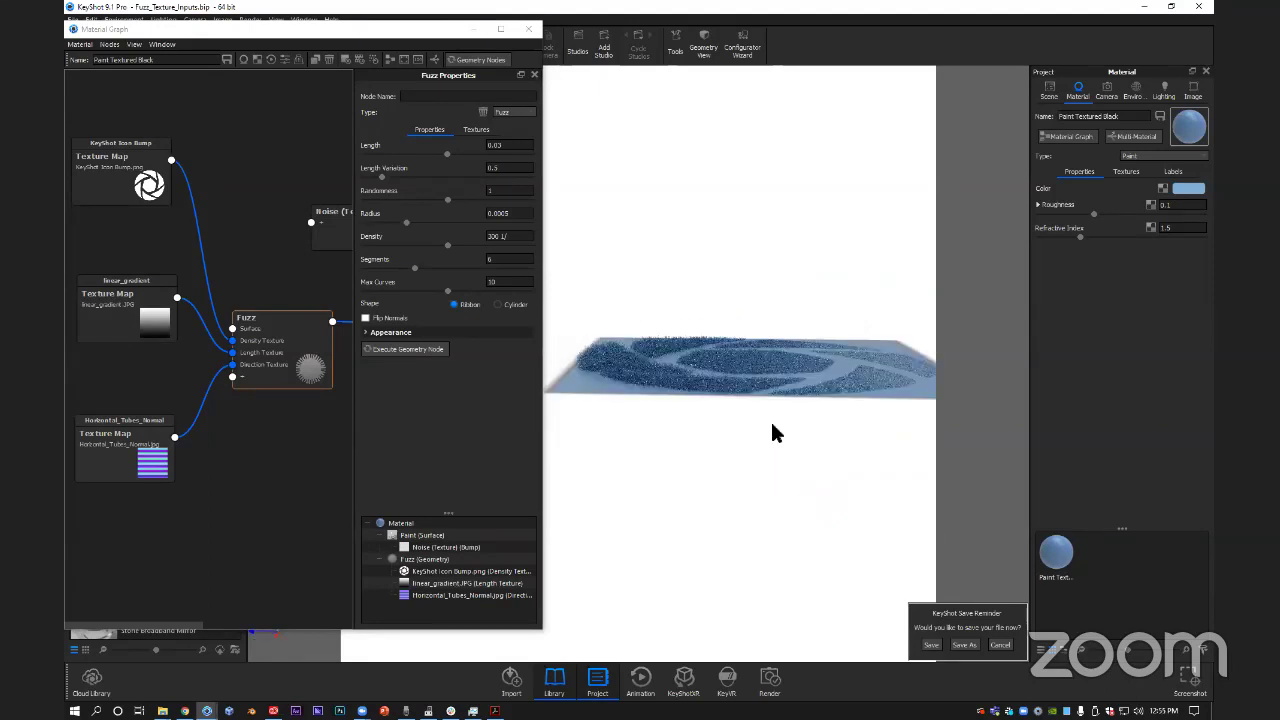
left_click_drag(770, 419, 789, 549)
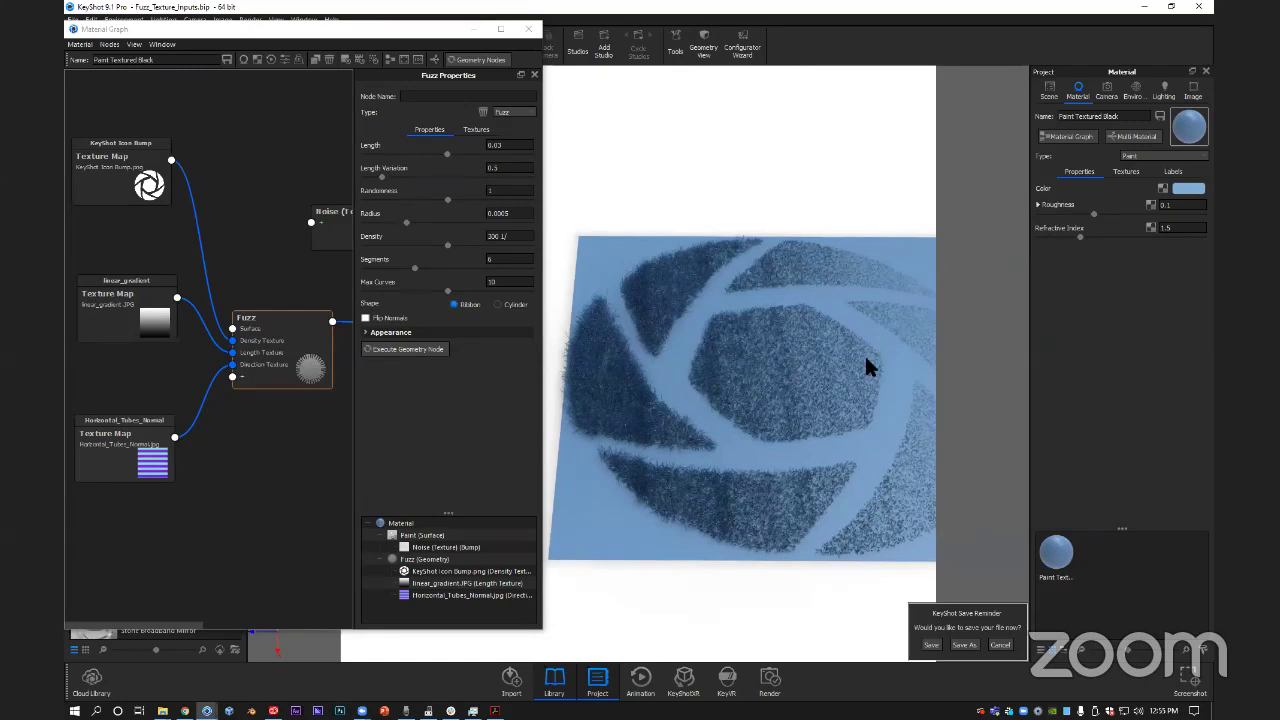
Inspect the carpet's fuzz from the side and from above, and disconnect the Length and Direction textures from the Fuzz node.
mouse_move(866, 362)
left_mouse_down()
mouse_move(808, 420)
mouse_move(803, 366)
mouse_move(855, 376)
left_mouse_up()
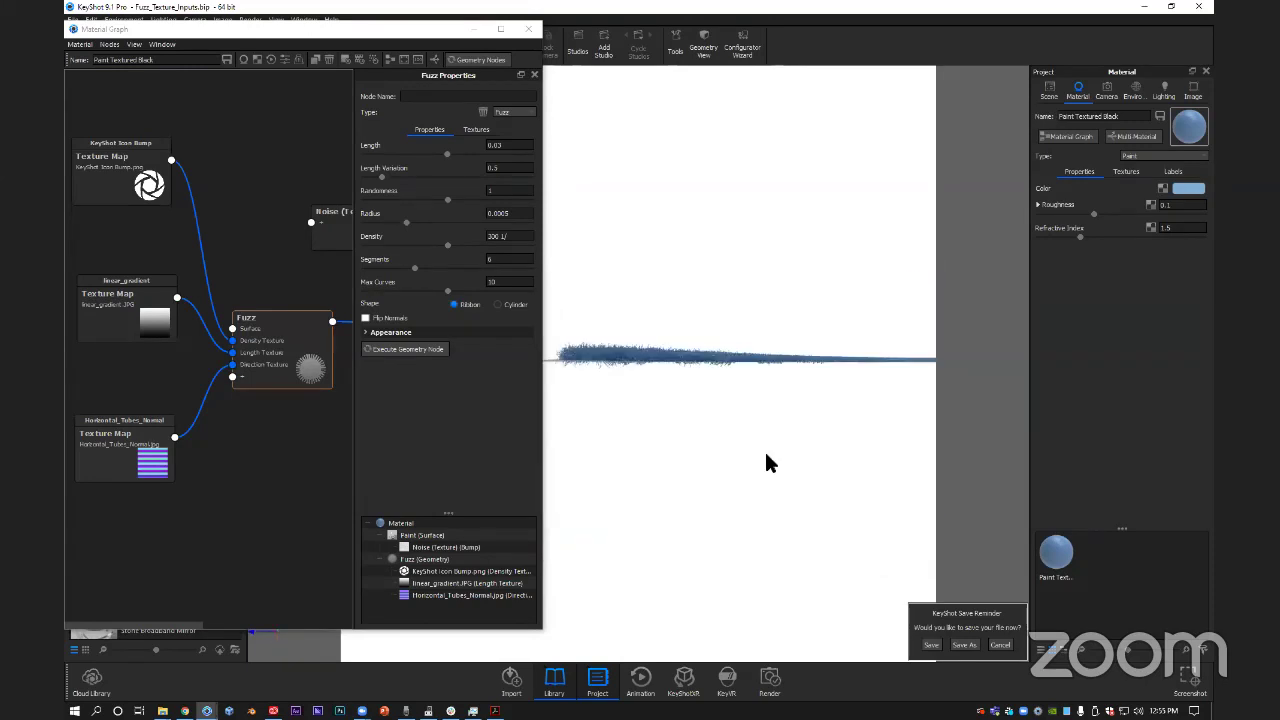
left_click_drag(766, 491, 770, 462)
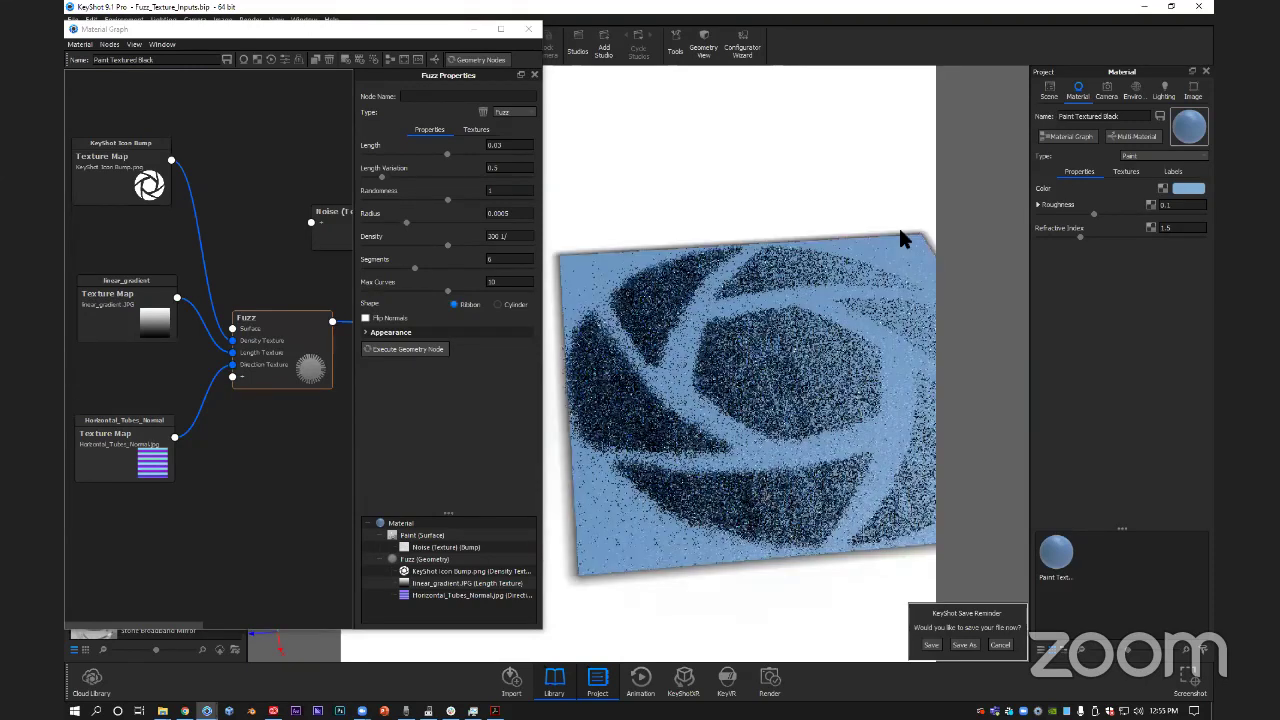
left_click_drag(900, 232, 602, 264)
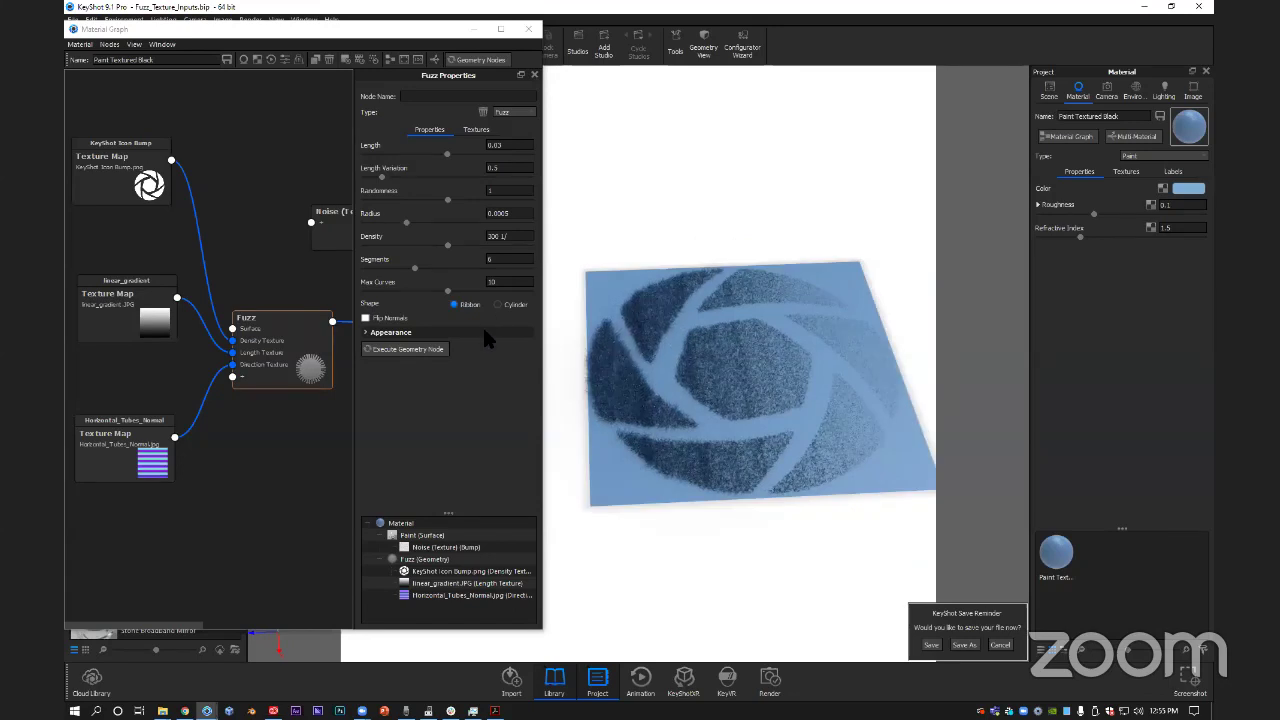
left_click_drag(232, 352, 225, 368)
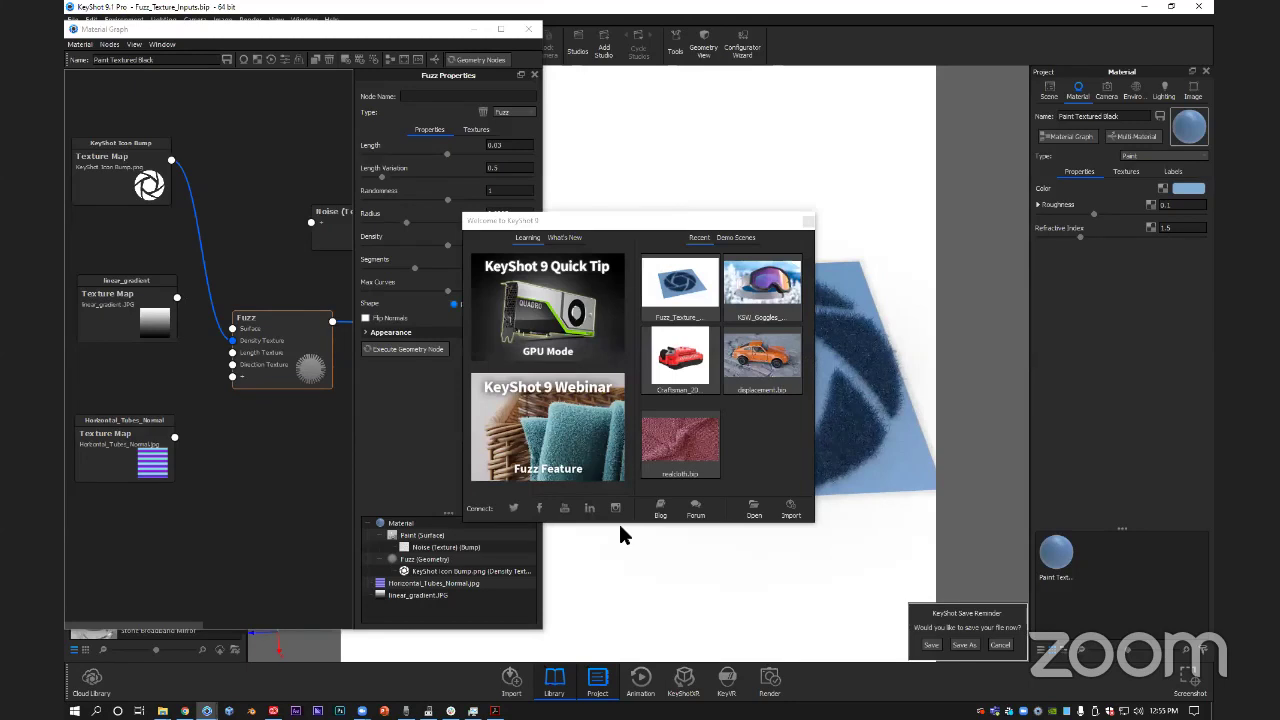
Show the demo scenes in the welcome window, close it, and move the Material Graph window to uncover the materials library.
left_click(738, 238)
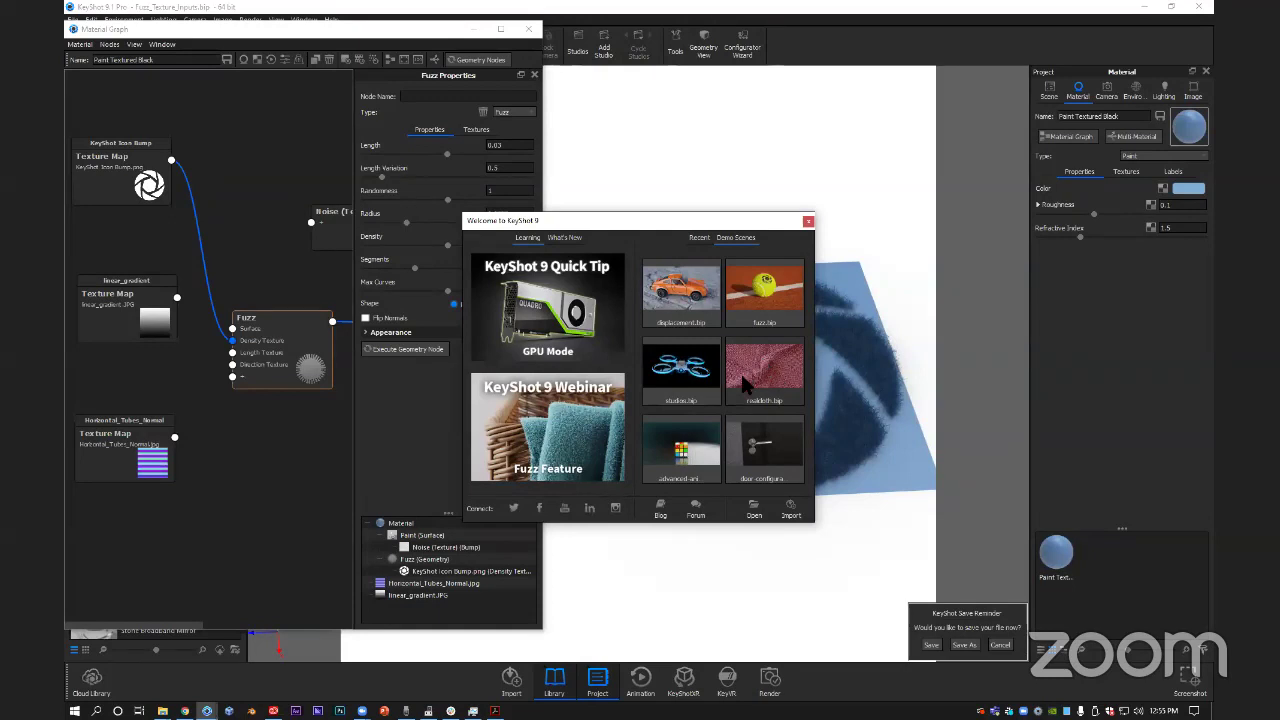
left_click(808, 221)
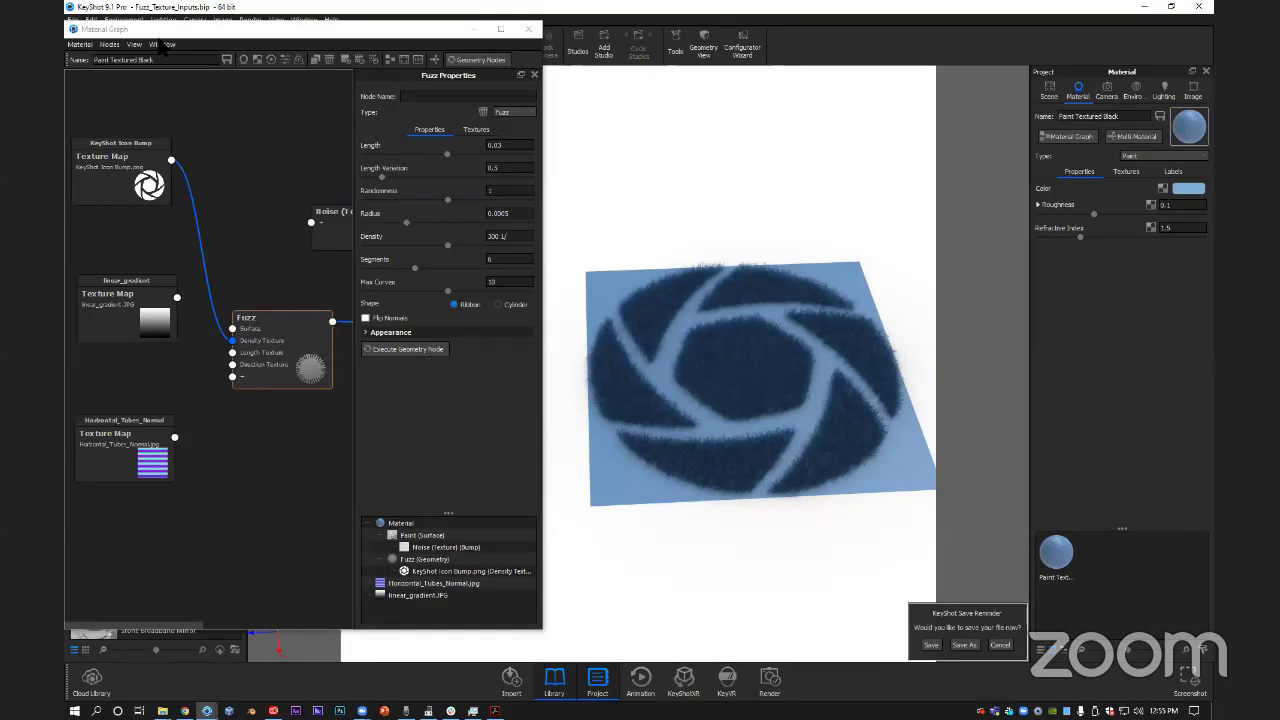
left_click_drag(160, 32, 287, 73)
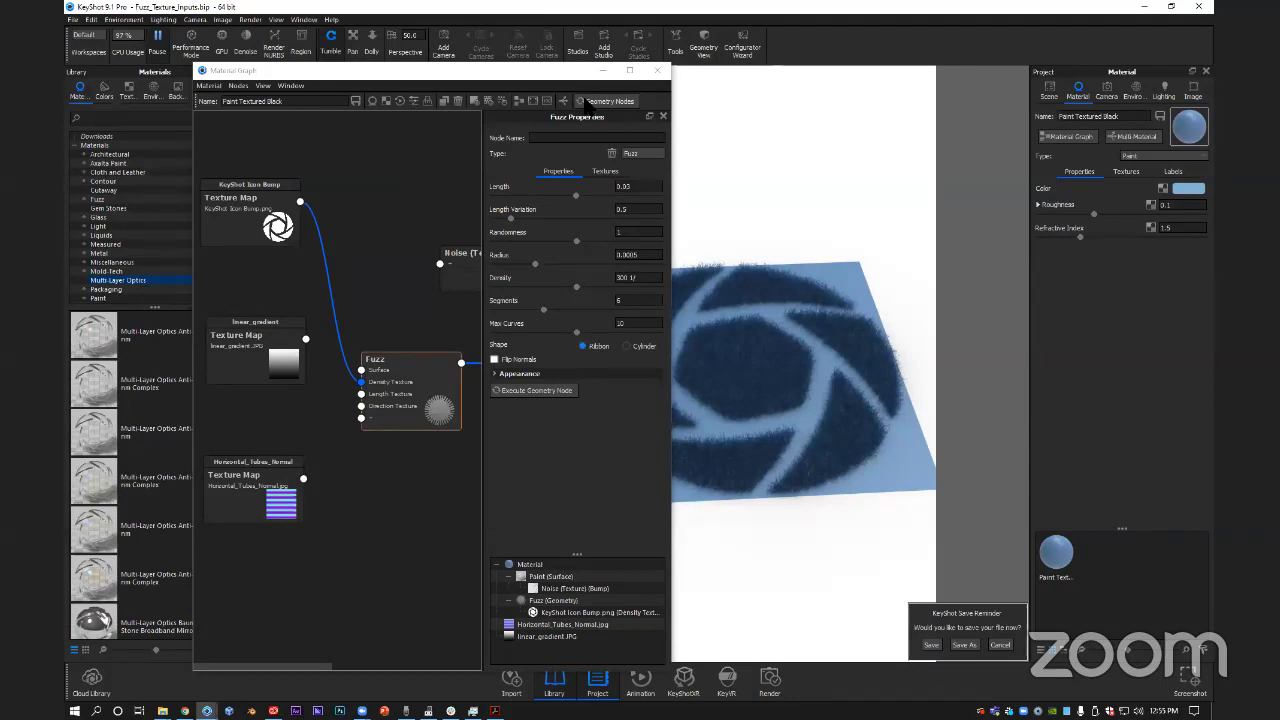
left_click_drag(582, 71, 563, 40)
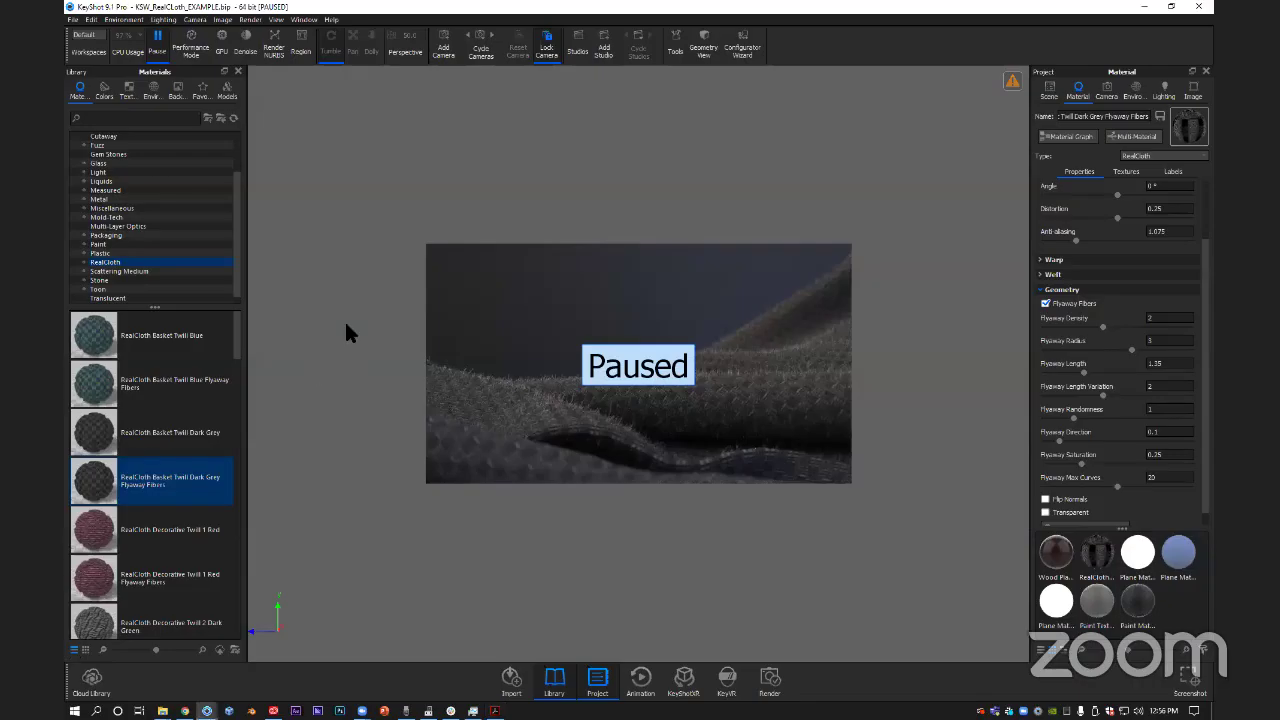
Resume rendering of the cloth scene and browse the RealCloth materials, including the Mesh, Satin and Twill subfolders.
left_click(153, 36)
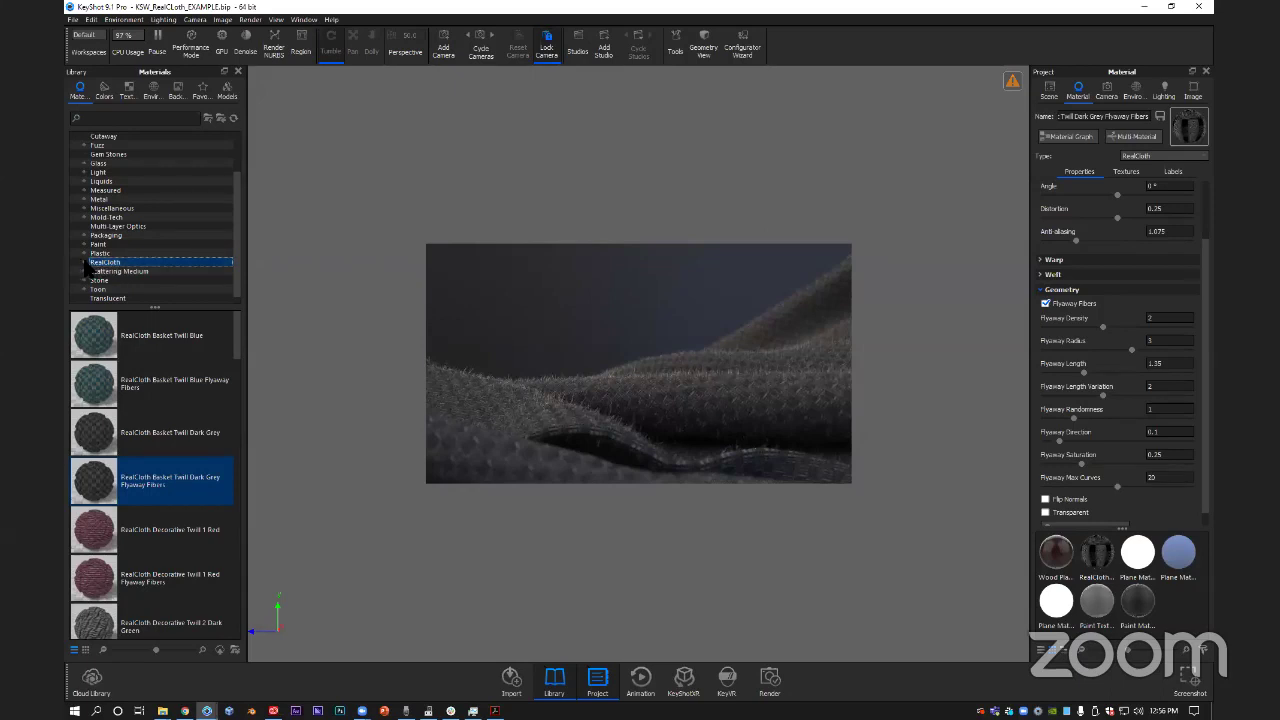
double_click(116, 263)
left_click(108, 244)
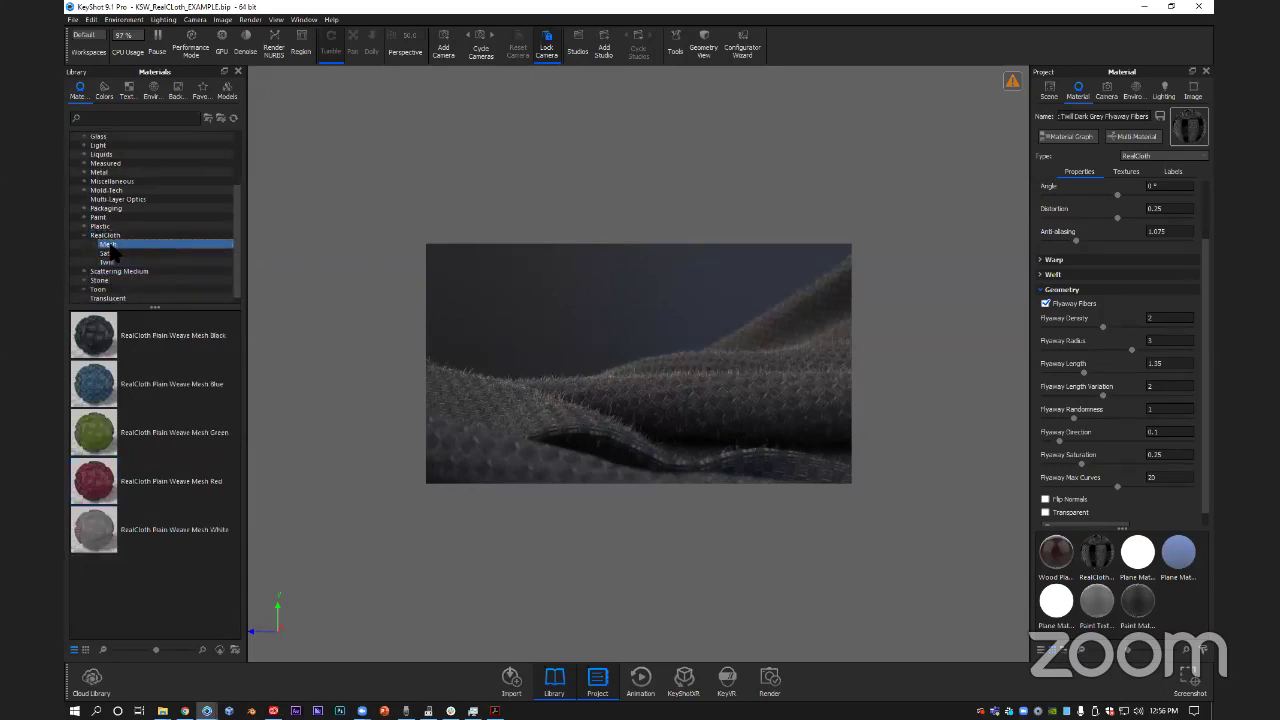
left_click(108, 253)
left_click(112, 262)
left_click(107, 237)
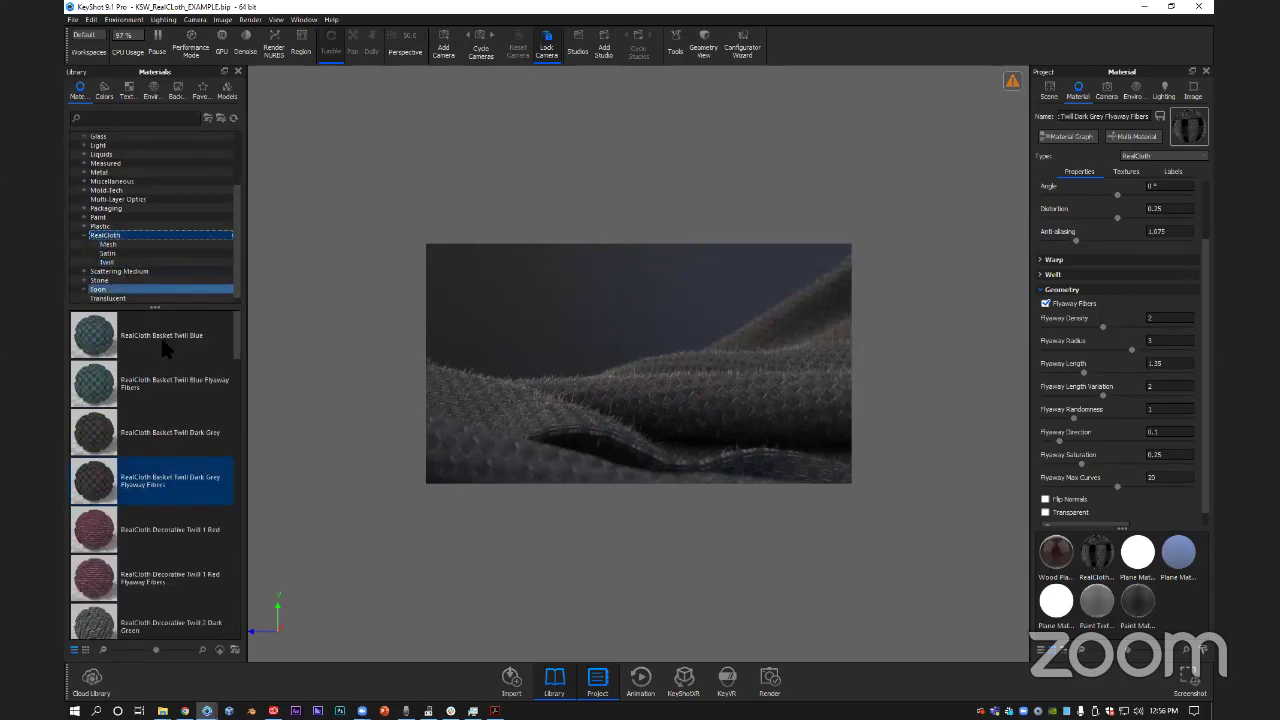
scroll(151, 376, "down", 5)
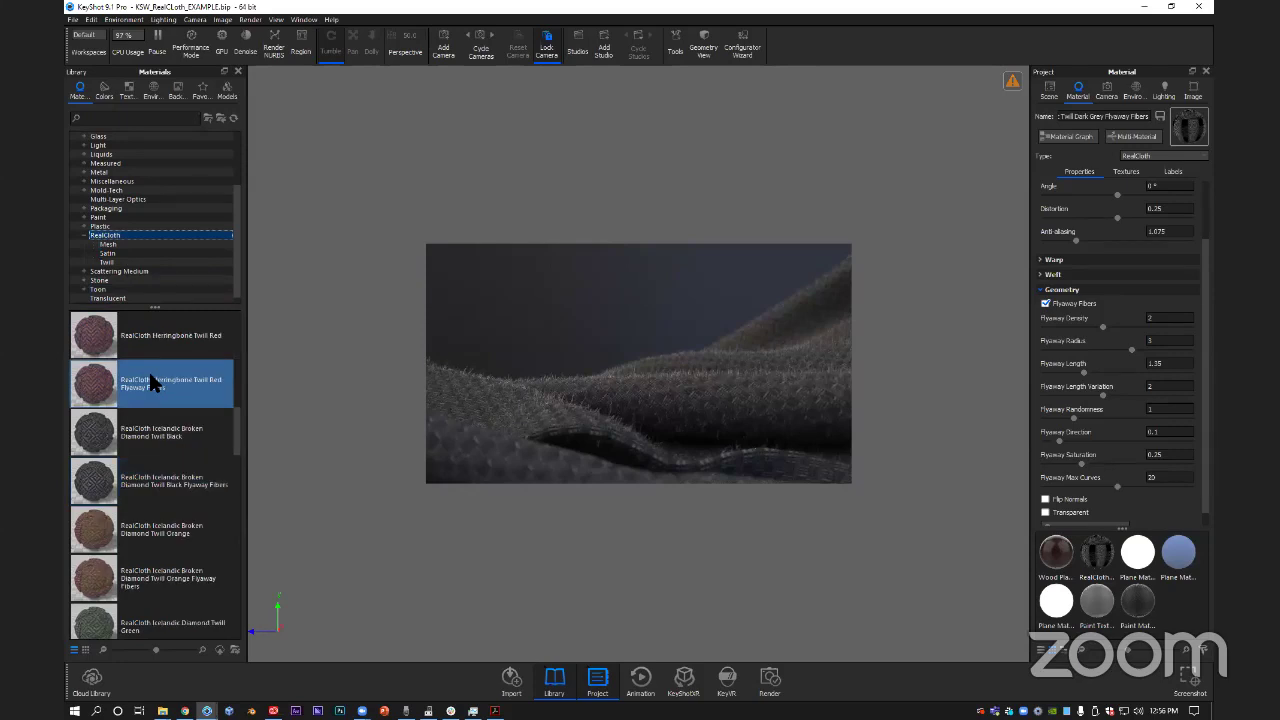
scroll(150, 375, "down", 5)
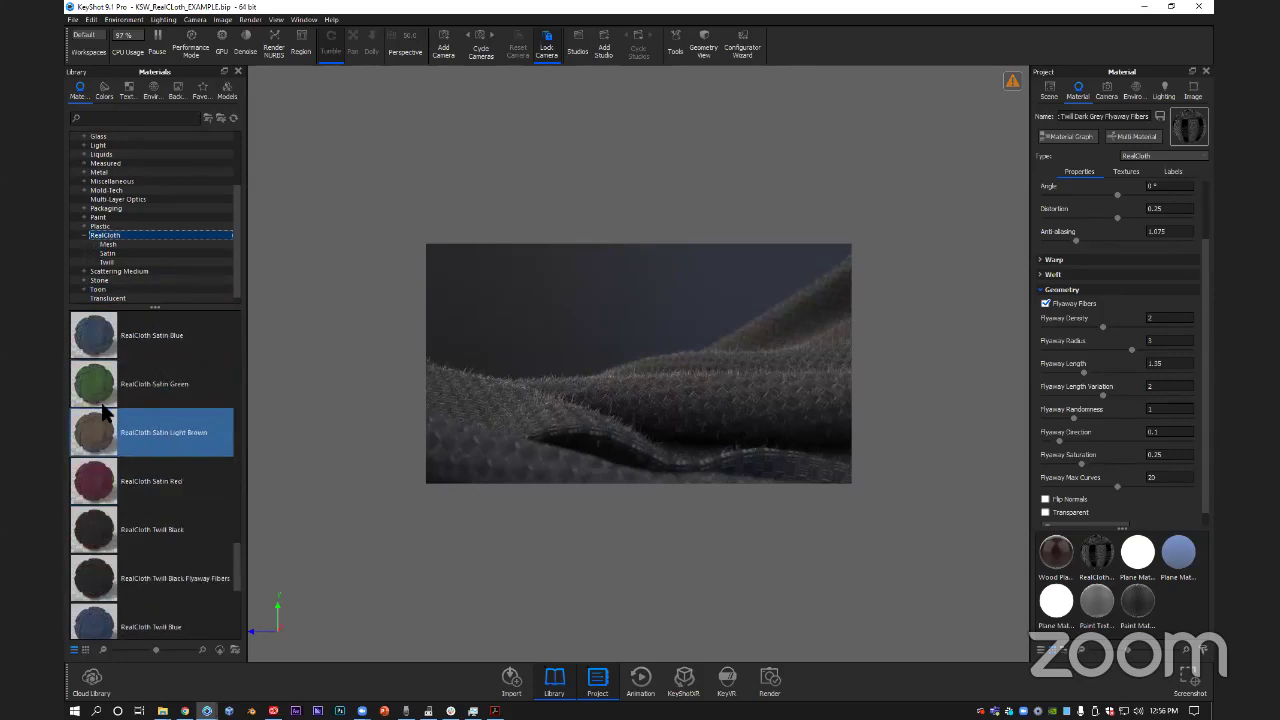
scroll(110, 395, "up", 5)
scroll(134, 376, "up", 3)
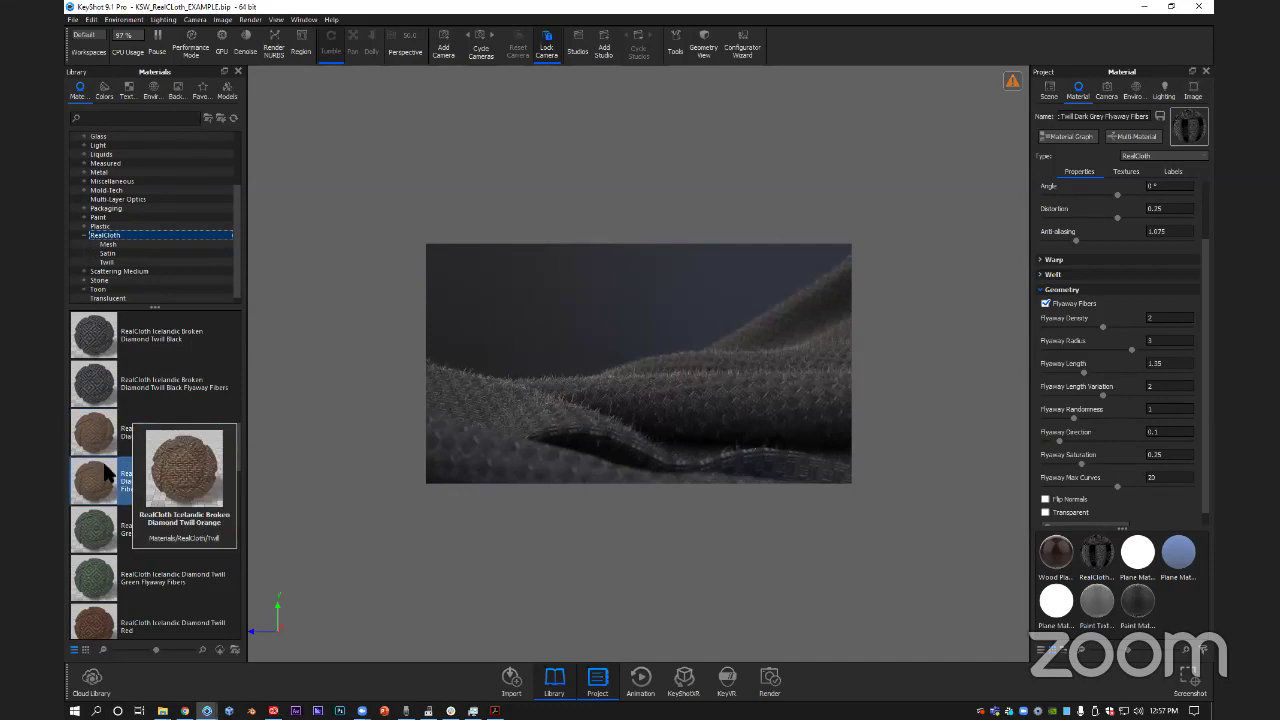
Apply RealCloth Plain Weave Mesh Green to the draped cloth, and replace it with RealCloth Plain Weave Mesh White.
scroll(120, 445, "down", 5)
left_click_drag(100, 481, 554, 430)
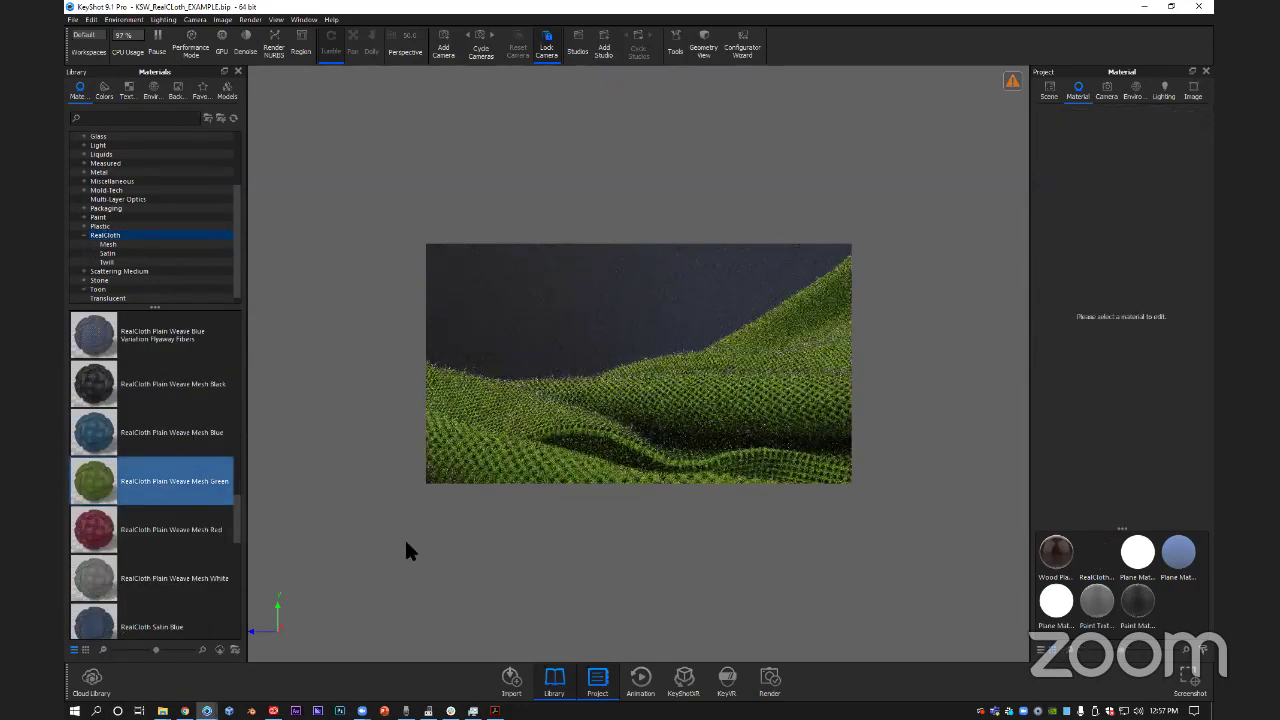
left_click_drag(104, 597, 609, 449)
Apply RealCloth Plain Weave Blue Variation Flyaway Fibers to the cloth, with Flyaway Length 0.475 and Flyaway Density 4.275.
scroll(110, 475, "up", 3)
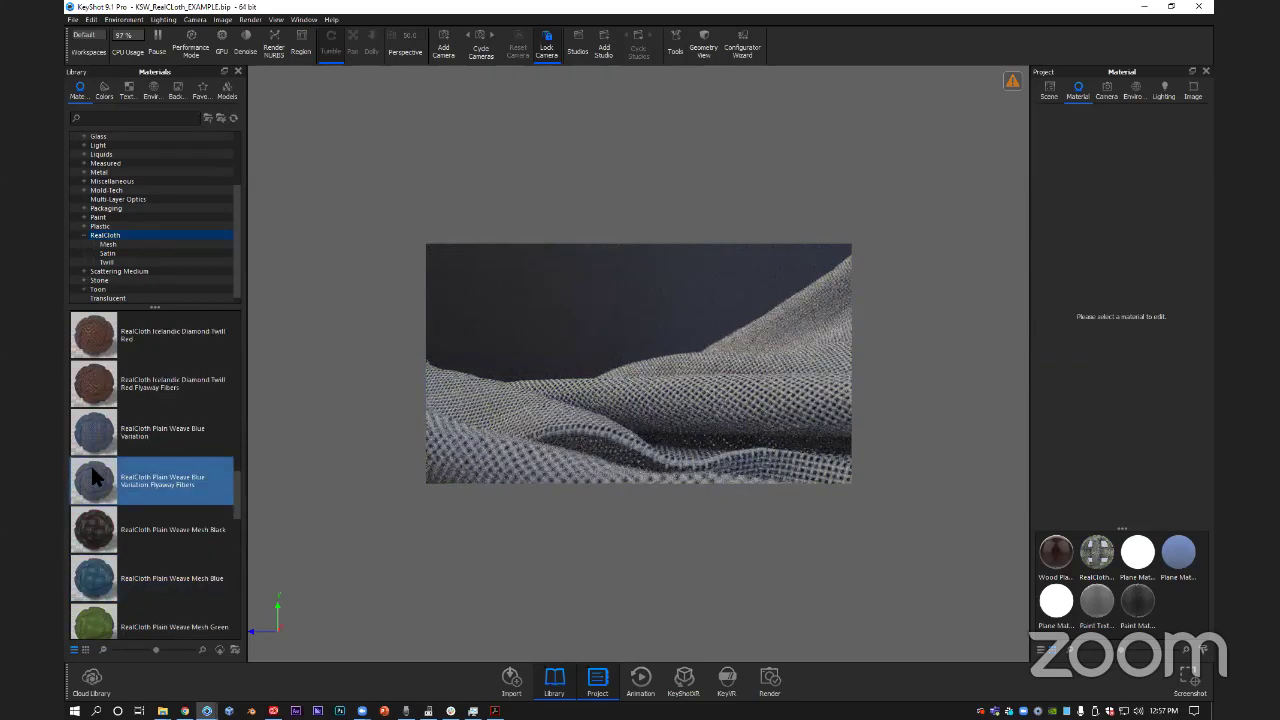
left_click_drag(106, 470, 590, 410)
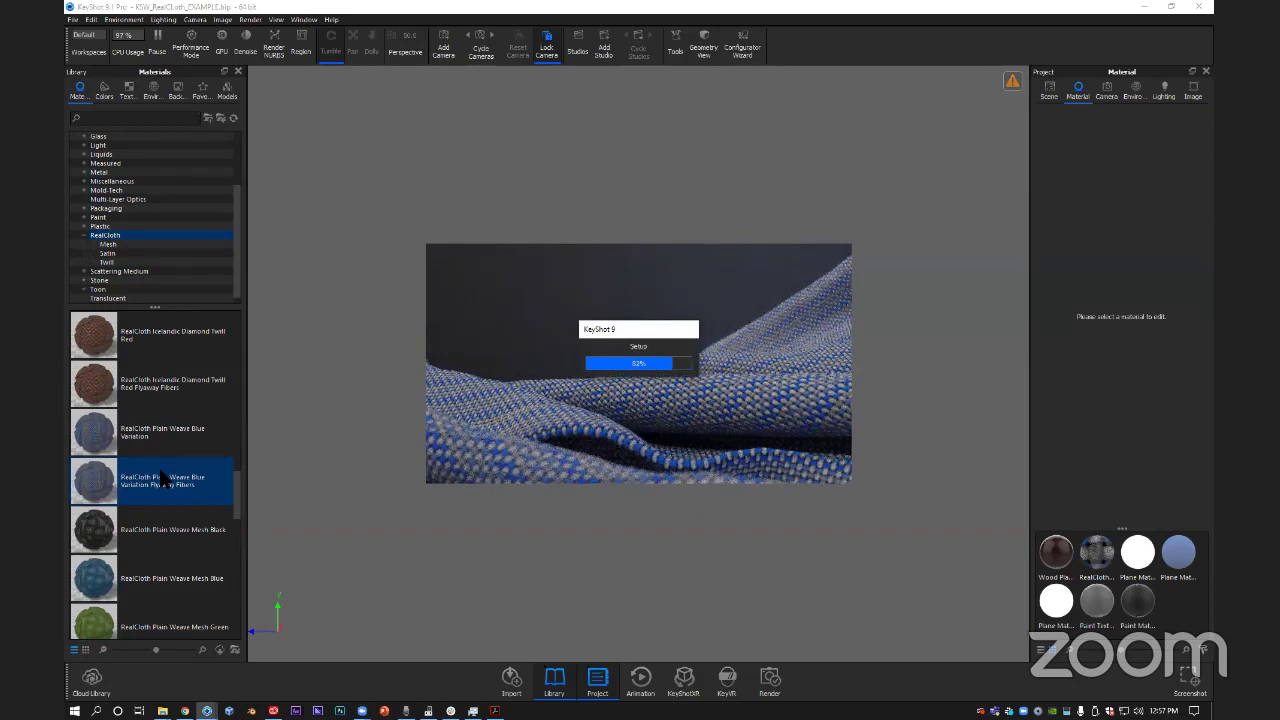
double_click(760, 402)
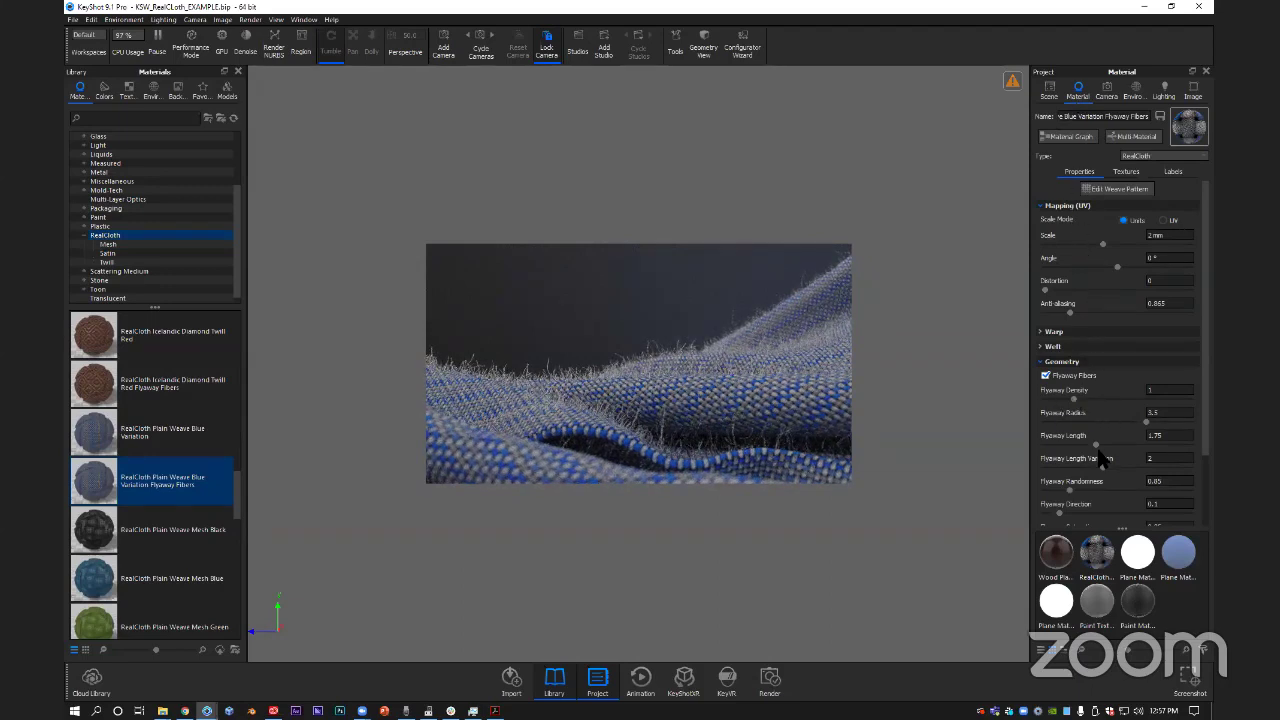
left_click_drag(1096, 444, 1056, 455)
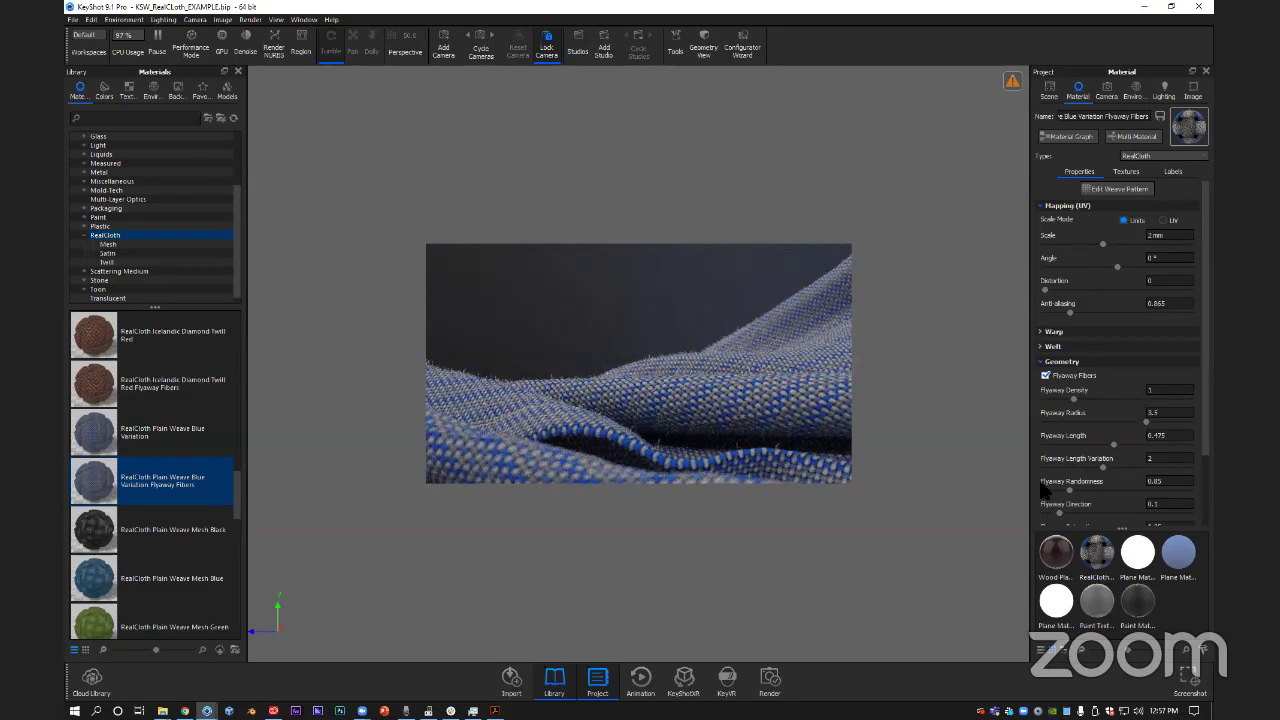
left_click_drag(1074, 398, 1167, 397)
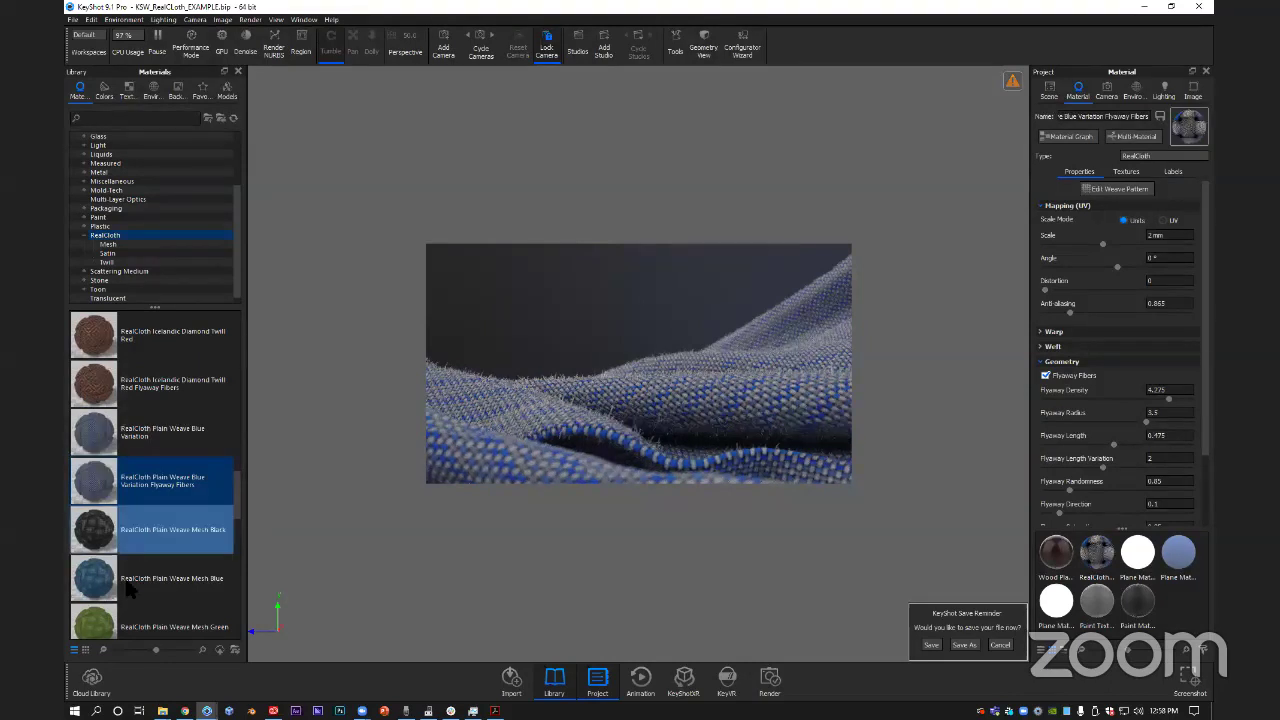
Try RealCloth Basket Twill Dark Grey from the library on the draped cloth.
scroll(105, 500, "up", 5)
left_click(100, 490)
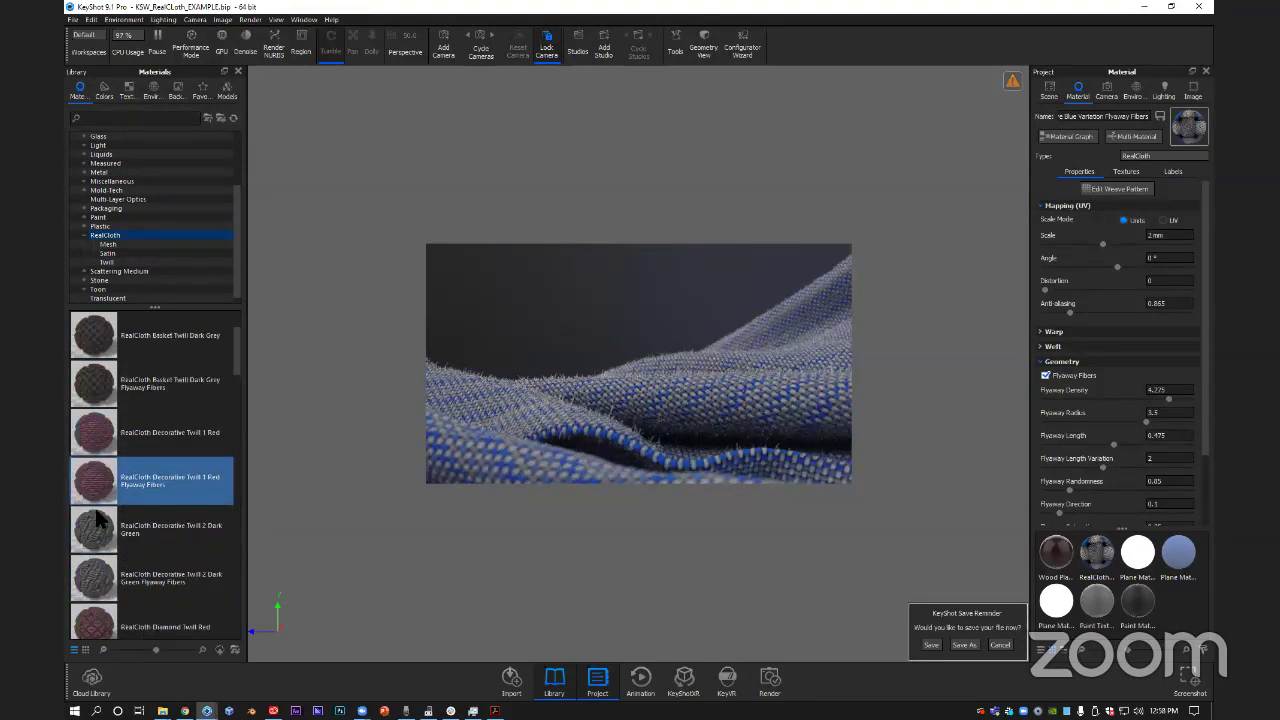
left_click_drag(98, 494, 457, 444)
left_click_drag(98, 339, 462, 427)
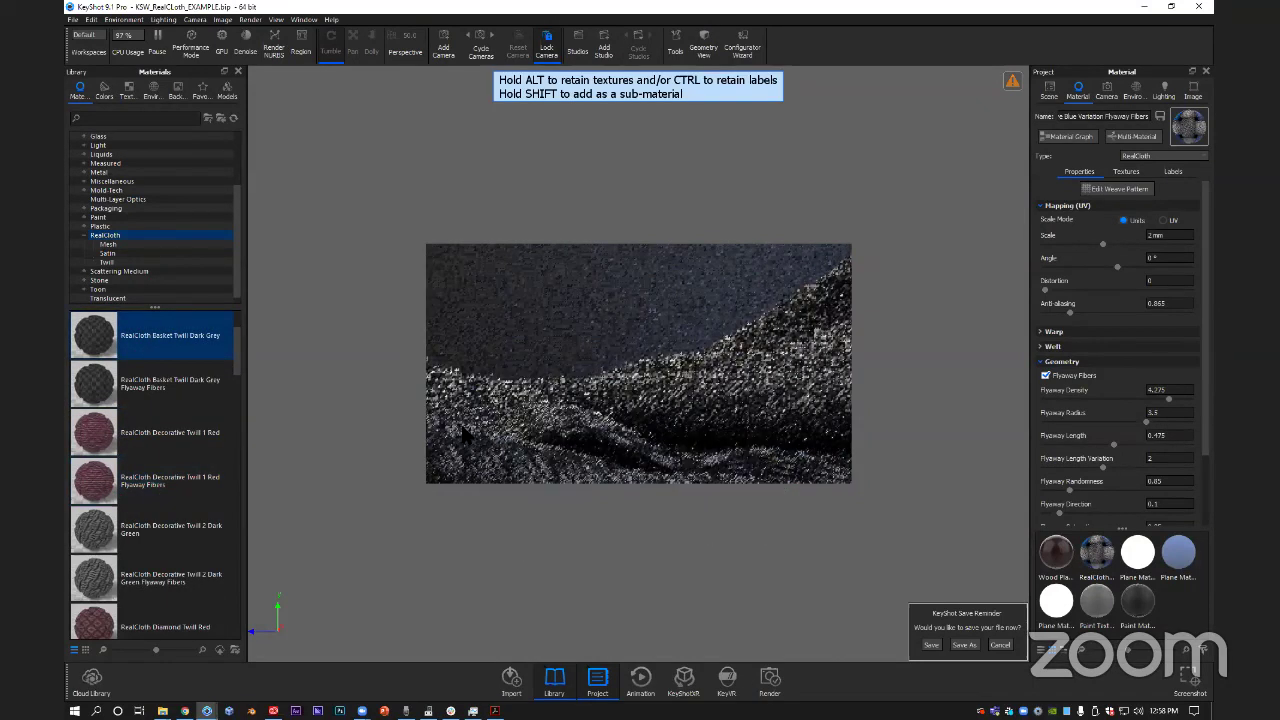
Apply RealCloth Herringbone Twill Red Flyaway Fibers to the cloth and set its mapping Scale to 0.515 mm.
scroll(98, 430, "down", 5)
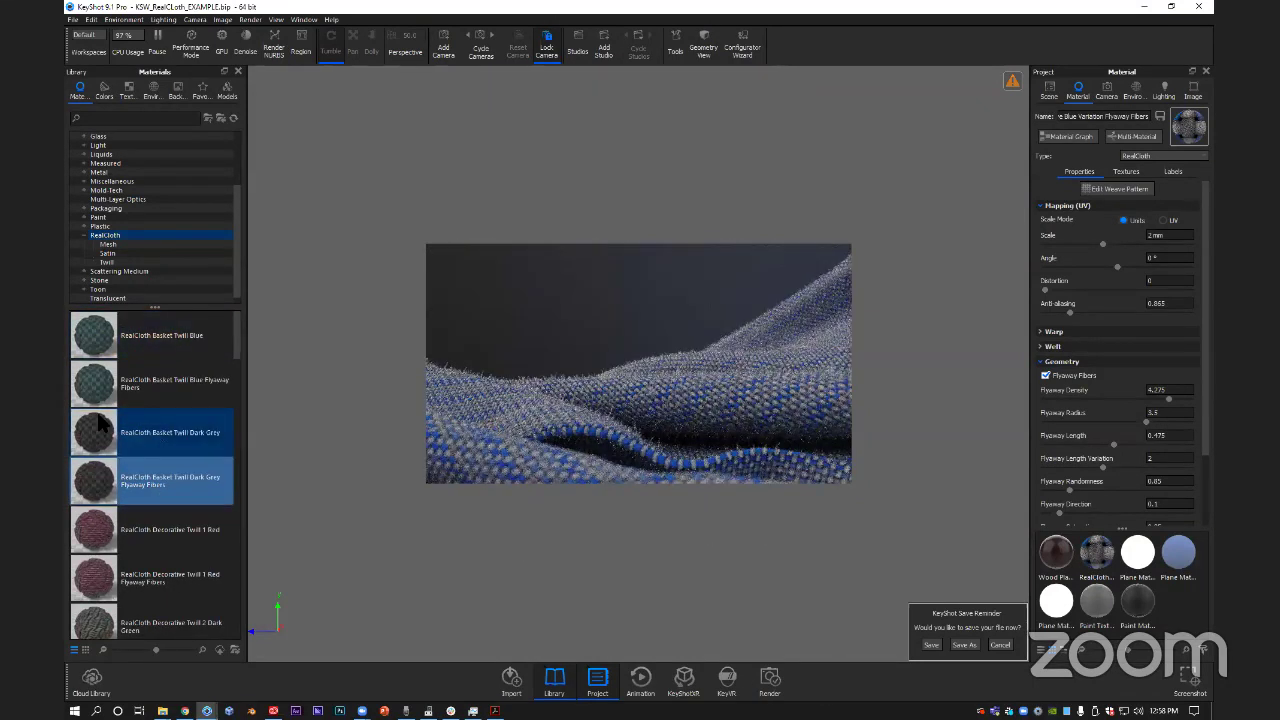
left_click_drag(93, 383, 781, 424)
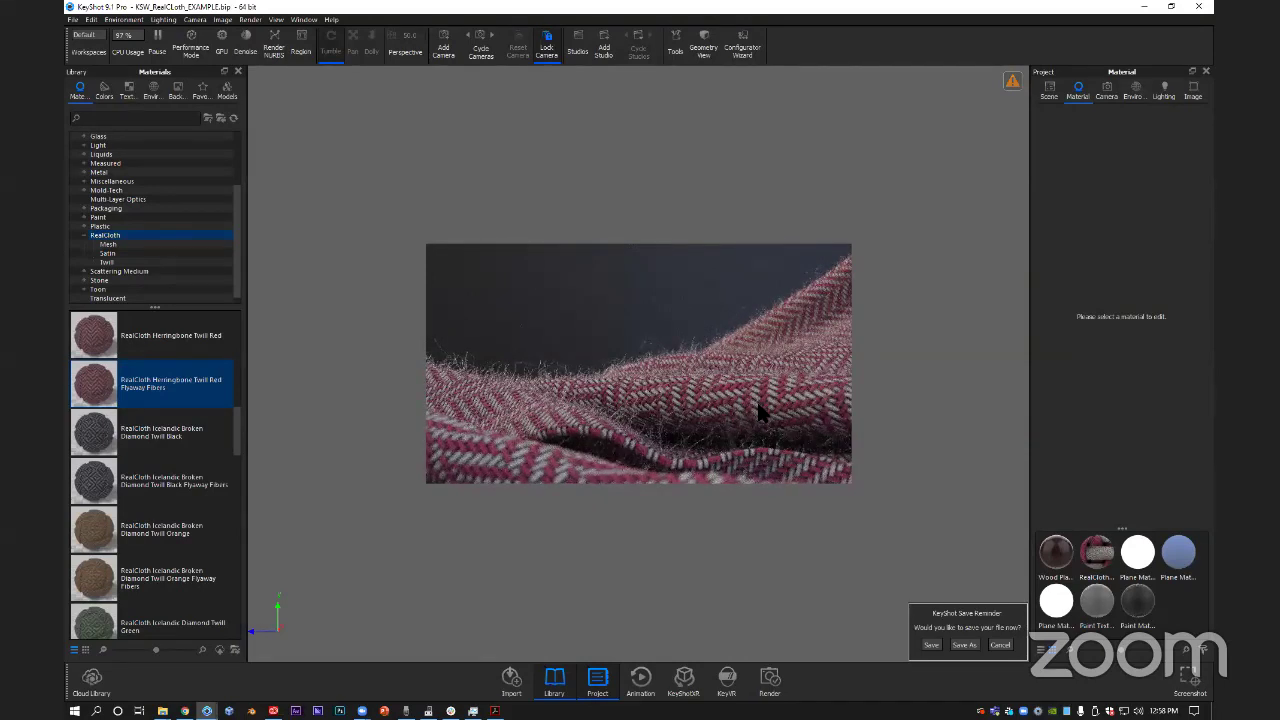
double_click(760, 412)
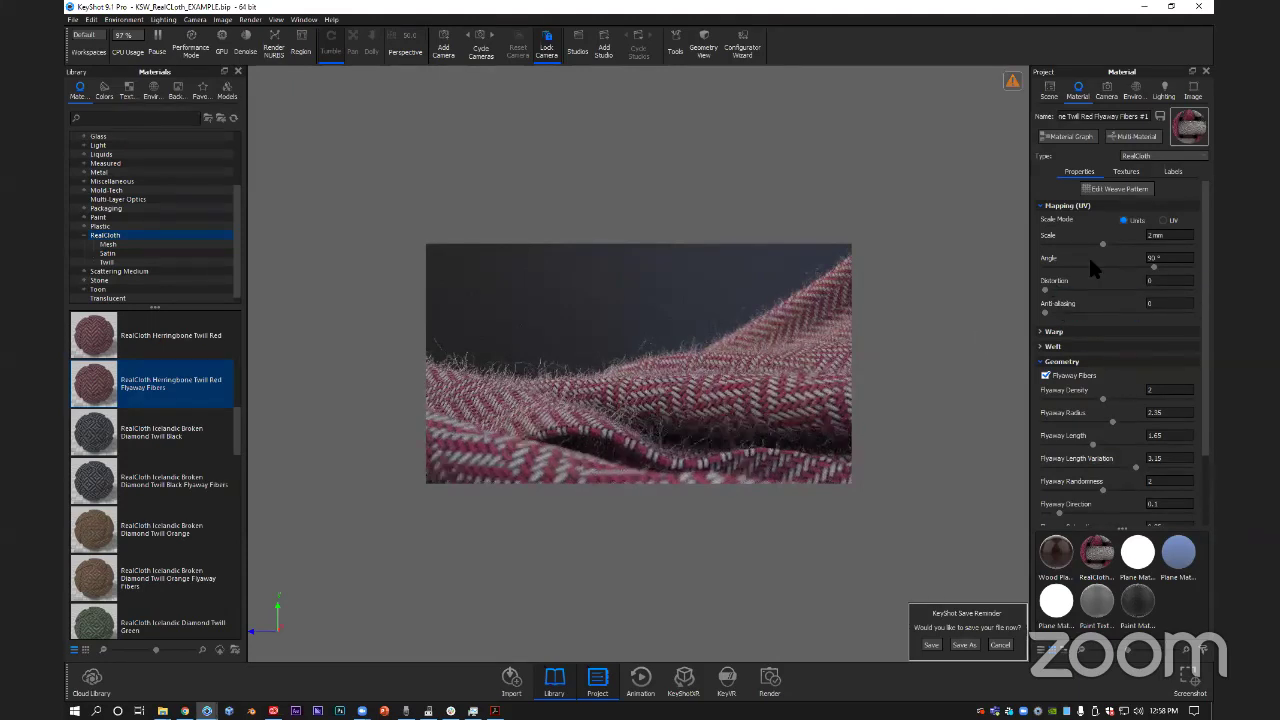
left_click_drag(1073, 243, 1059, 243)
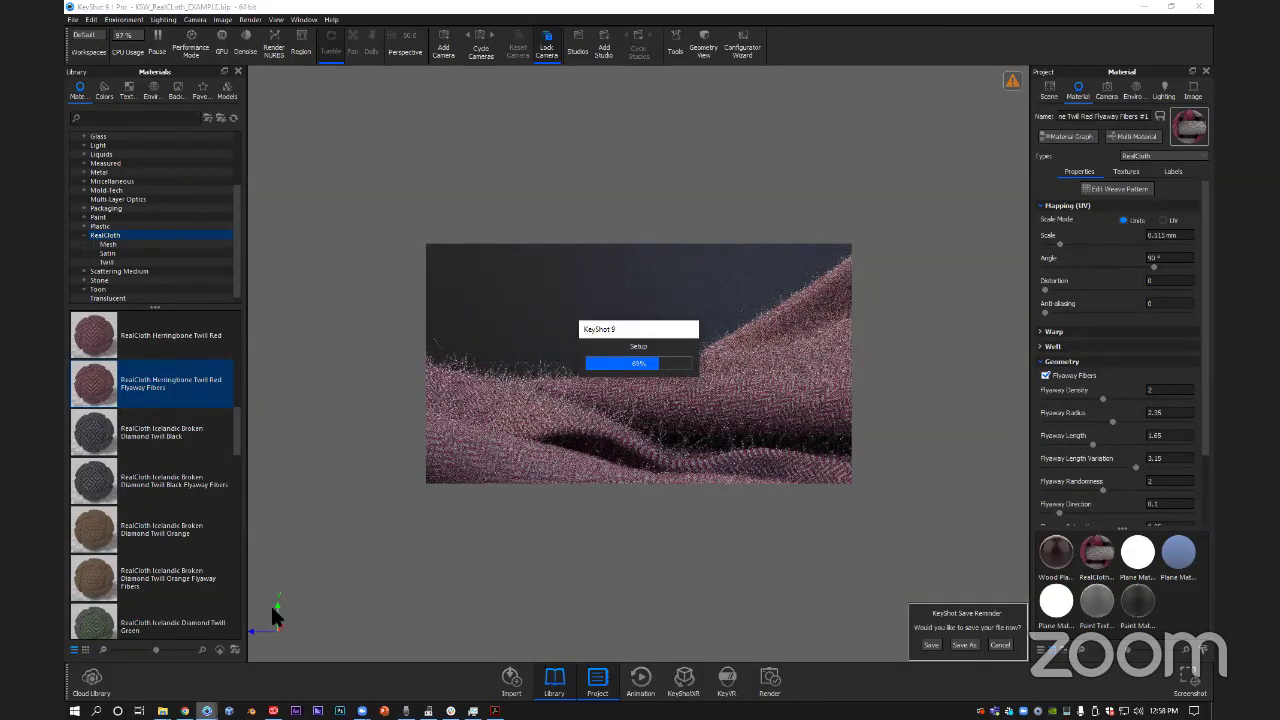
Browse the Fuzz materials in the library, from the lawn grass and makeup brush presets through to the tall grass ones.
mouse_move(207, 711)
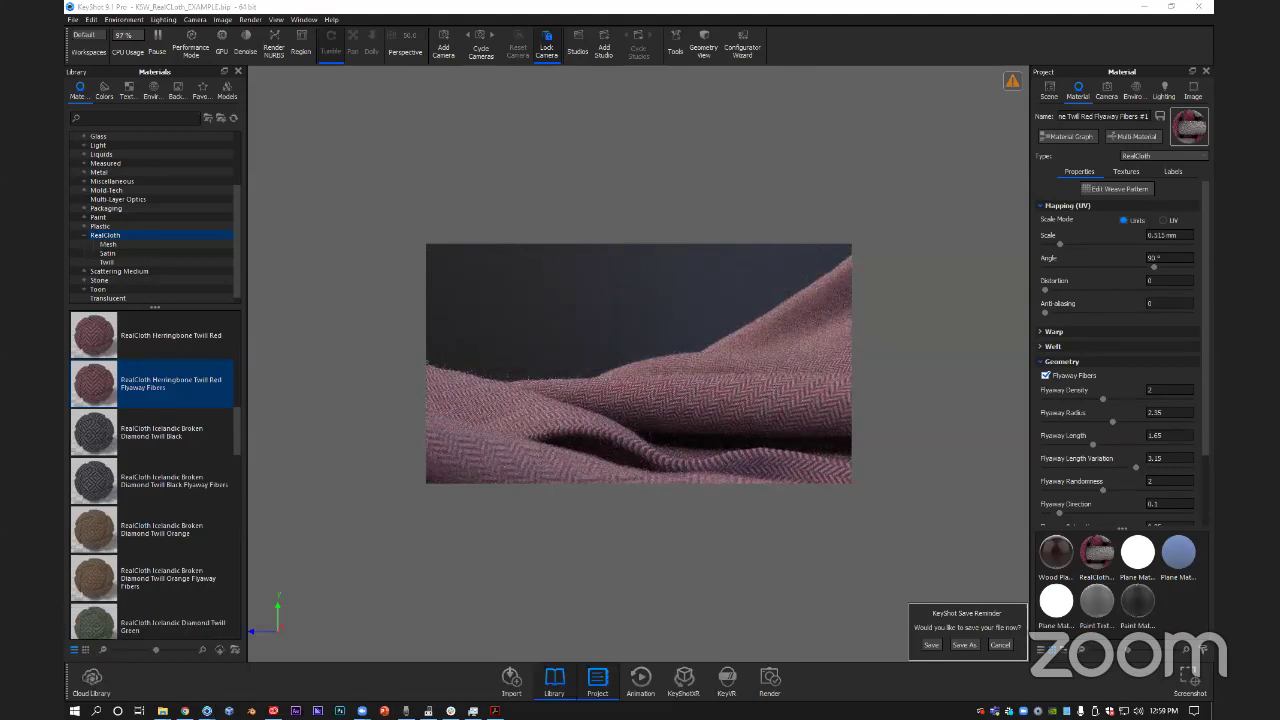
left_click(119, 253)
scroll(120, 257, "up", 2)
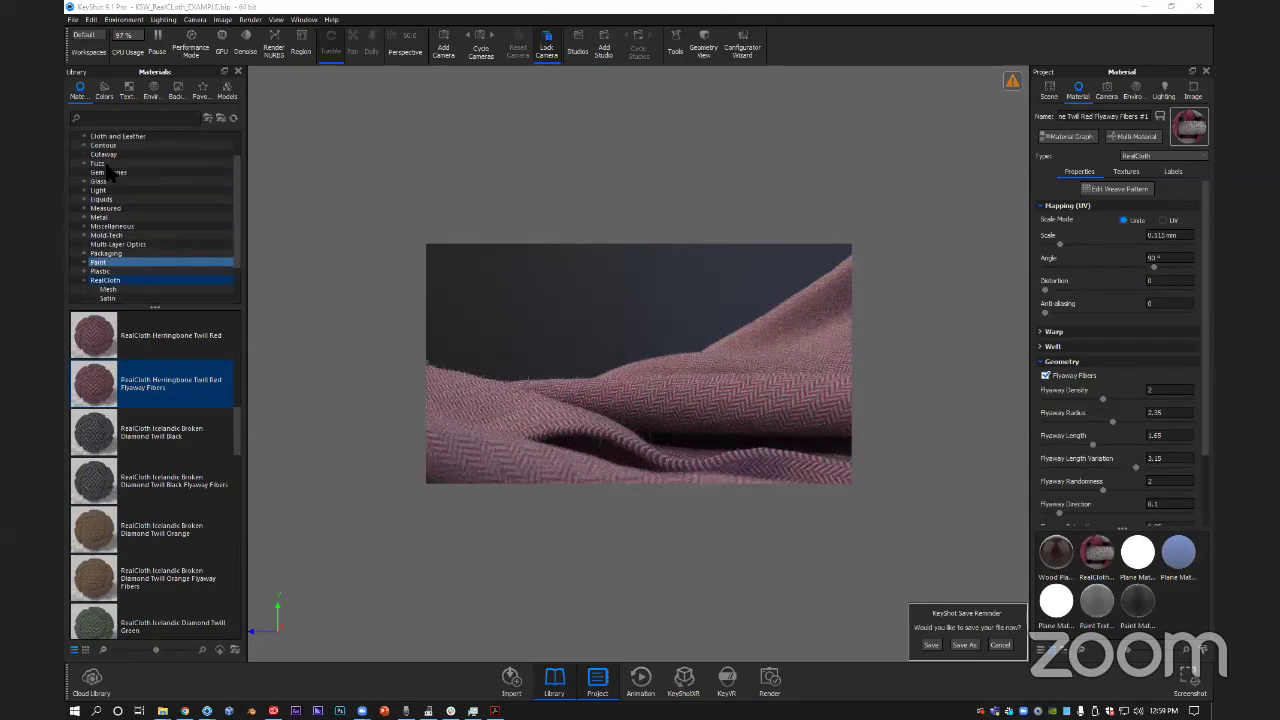
left_click(107, 165)
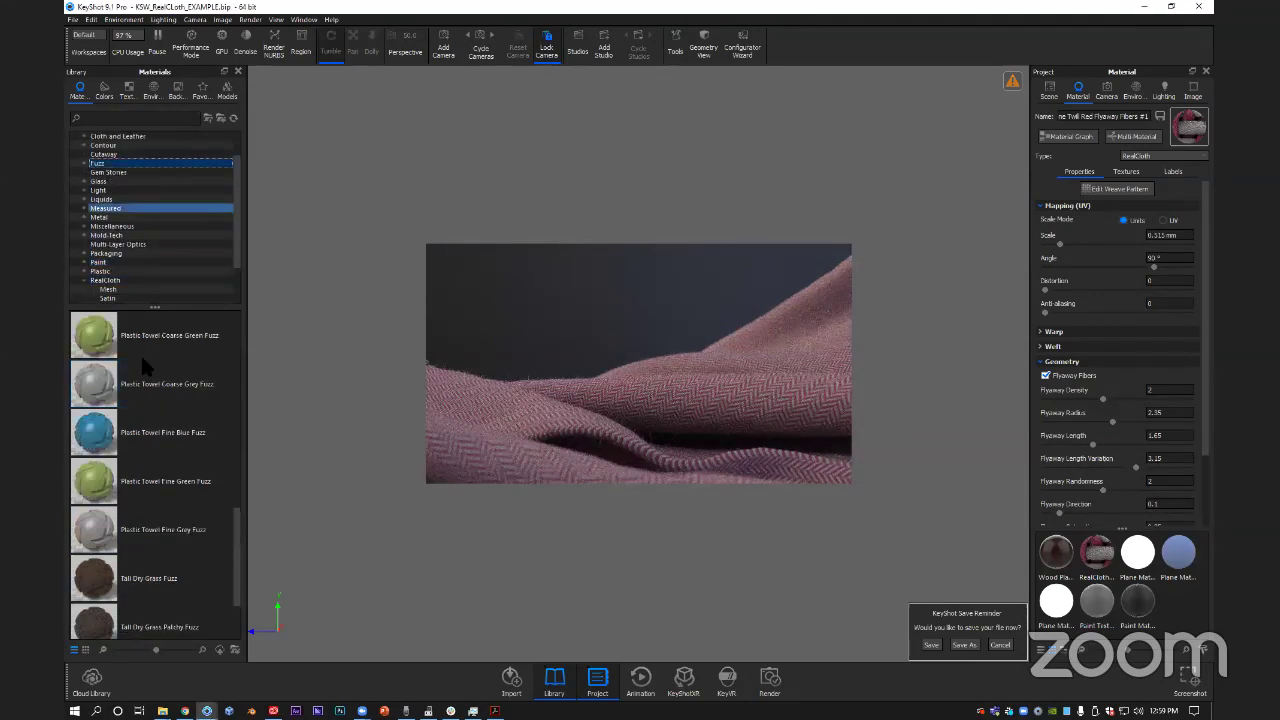
scroll(141, 356, "up", 3)
left_click(166, 412)
scroll(175, 390, "down", 3)
left_click(175, 395)
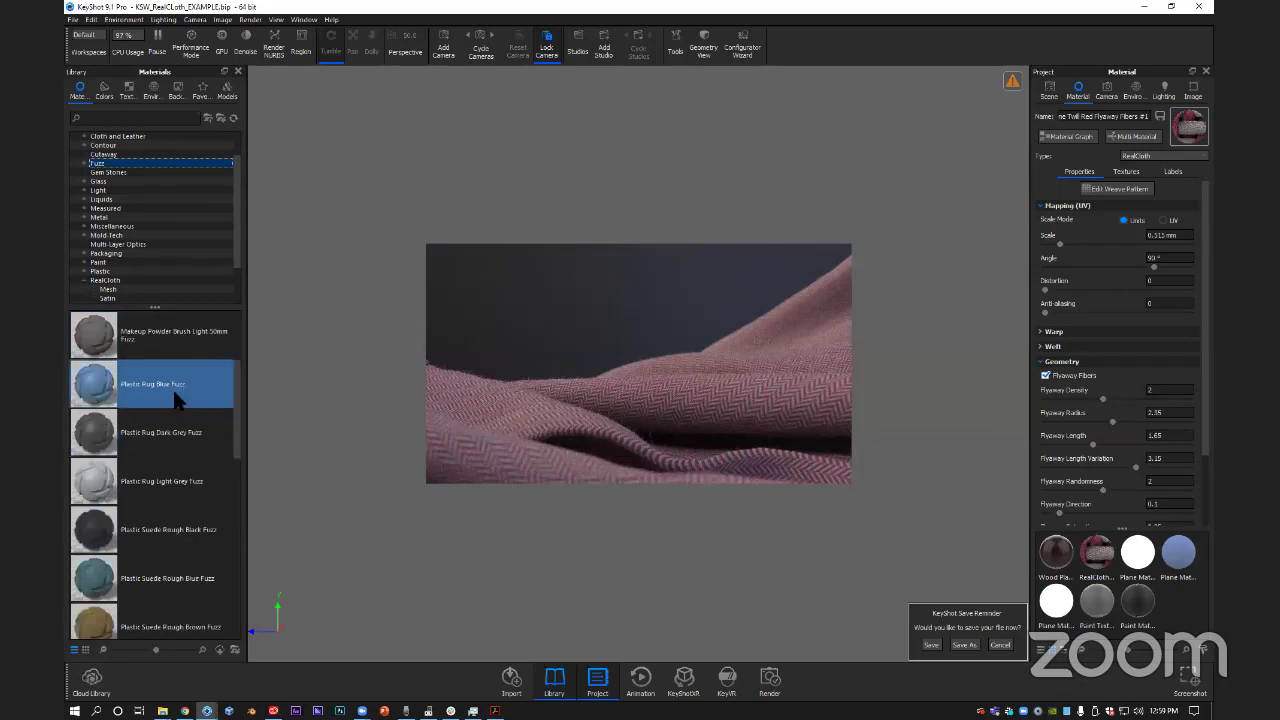
scroll(240, 385, "up", 2)
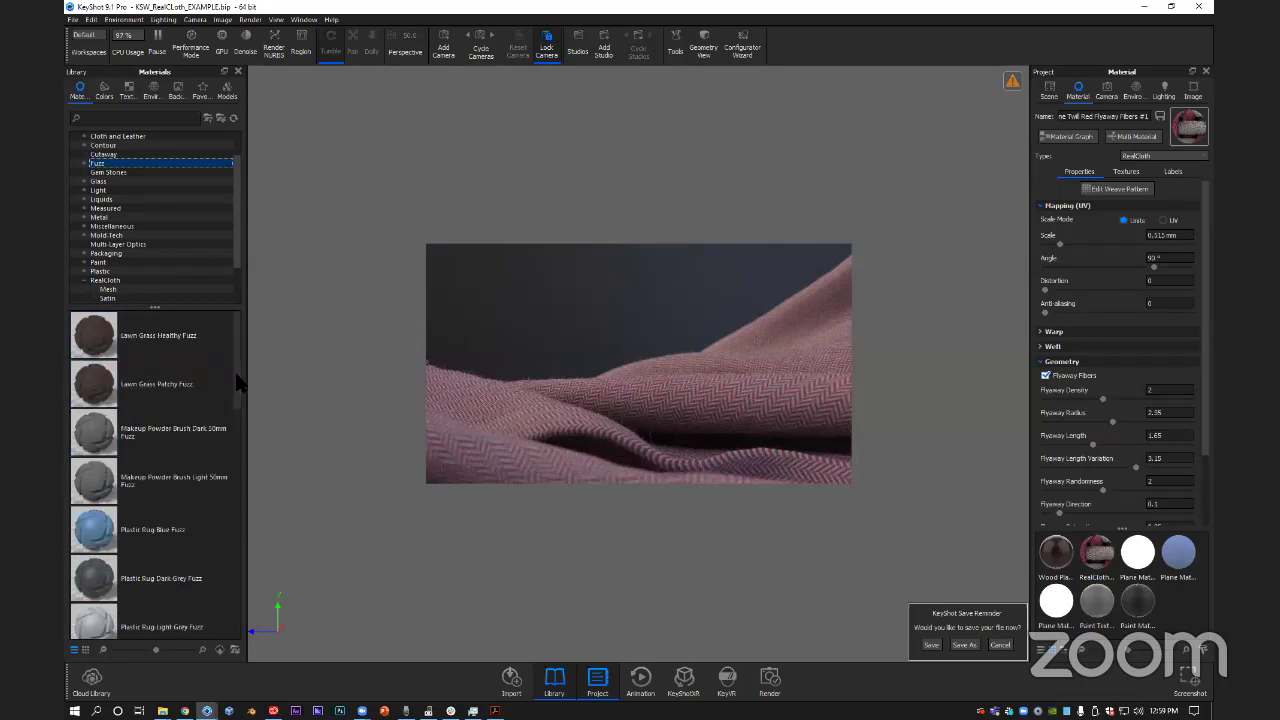
scroll(238, 440, "down", 3)
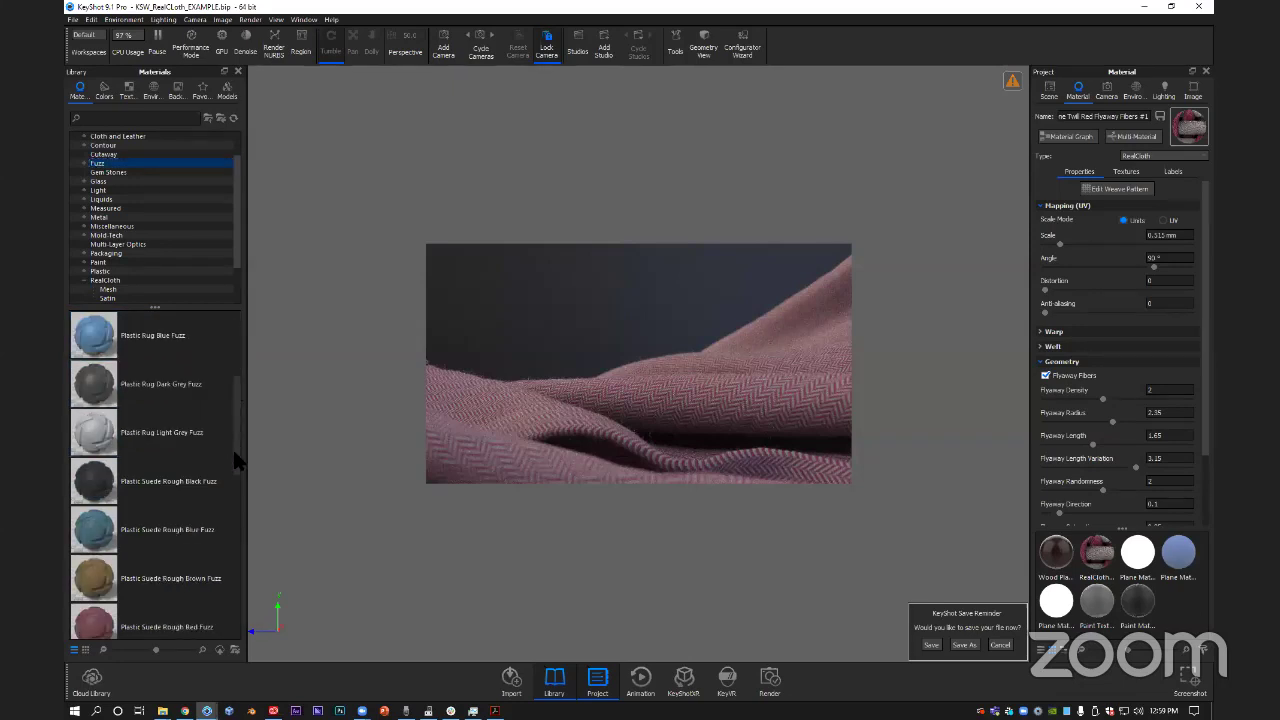
scroll(237, 570, "down", 4)
left_click_drag(235, 568, 235, 590)
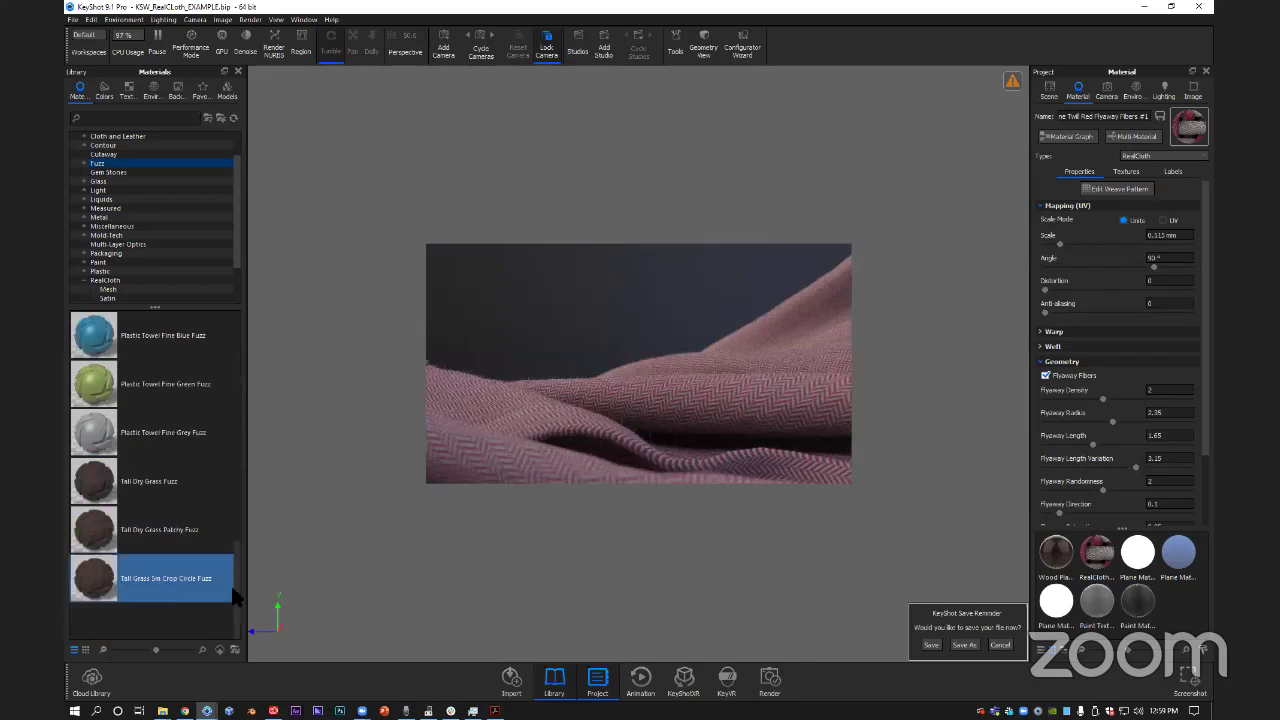
Try Tall Dry Grass Fuzz on the draped cloth and undo the material change.
left_click_drag(97, 495, 730, 416)
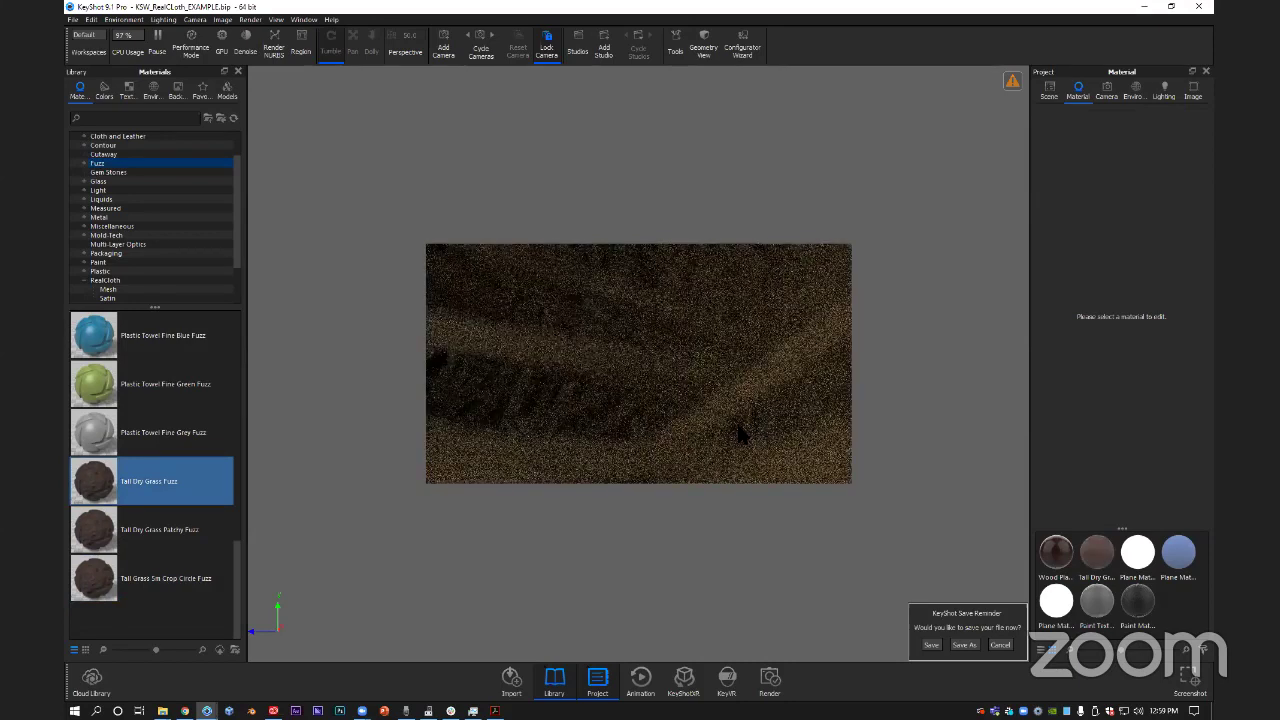
scroll(130, 460, "up", 3)
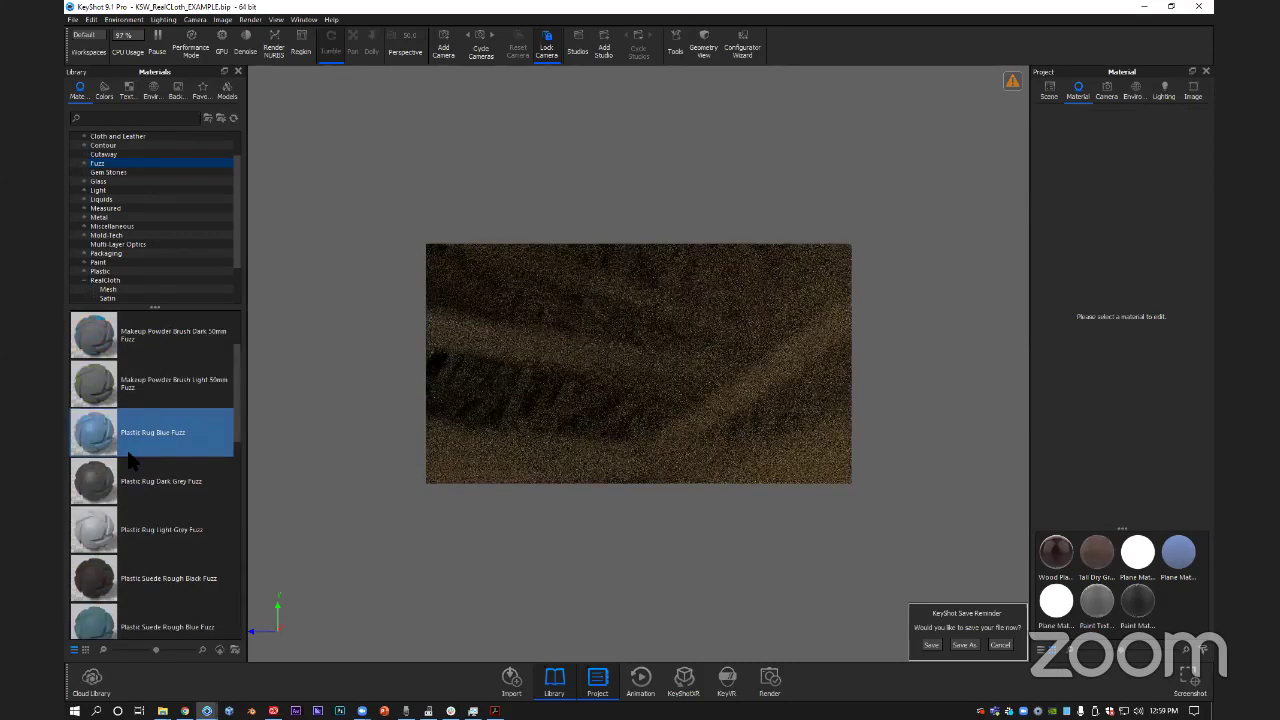
key("ctrl+z")
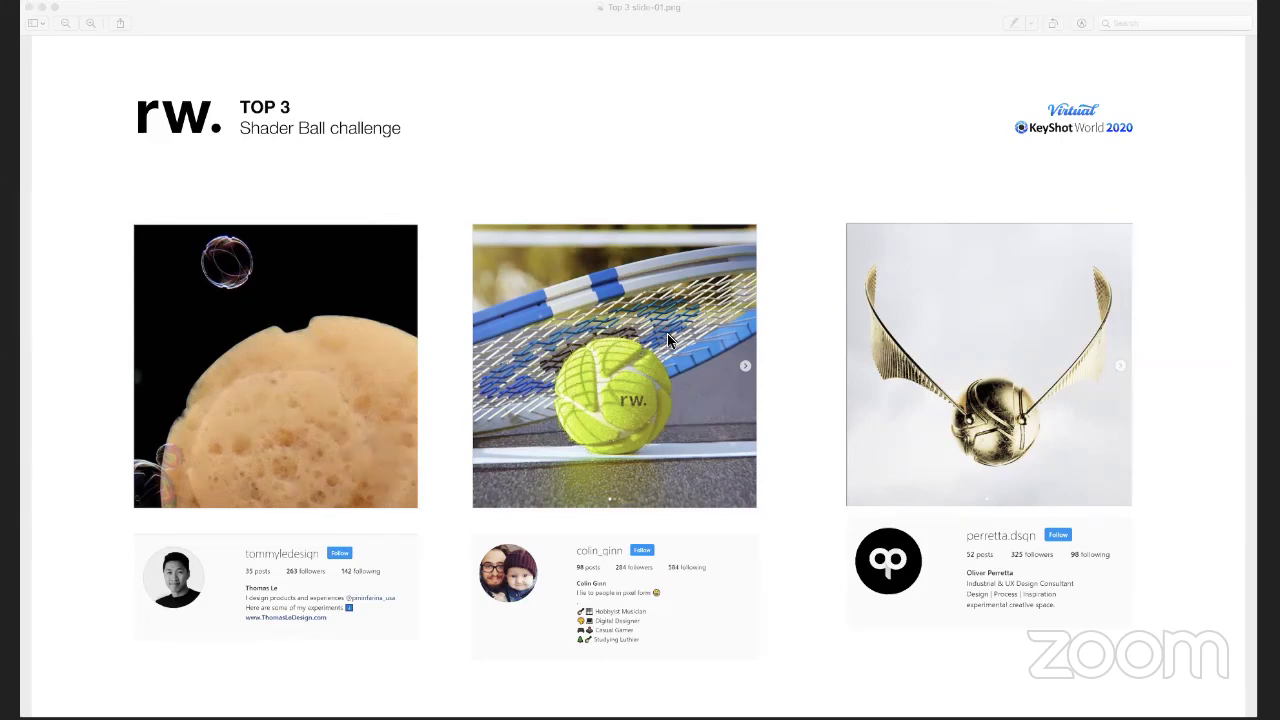
left_click(270, 0)
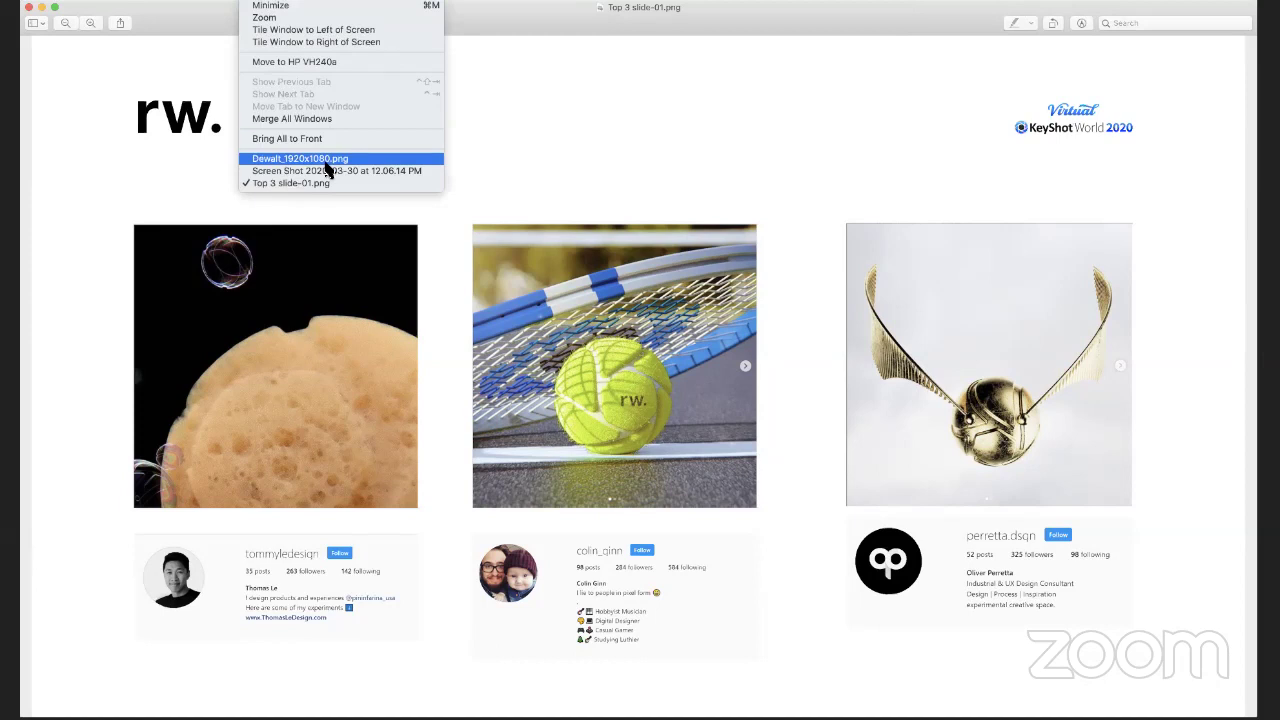
left_click(837, 237)
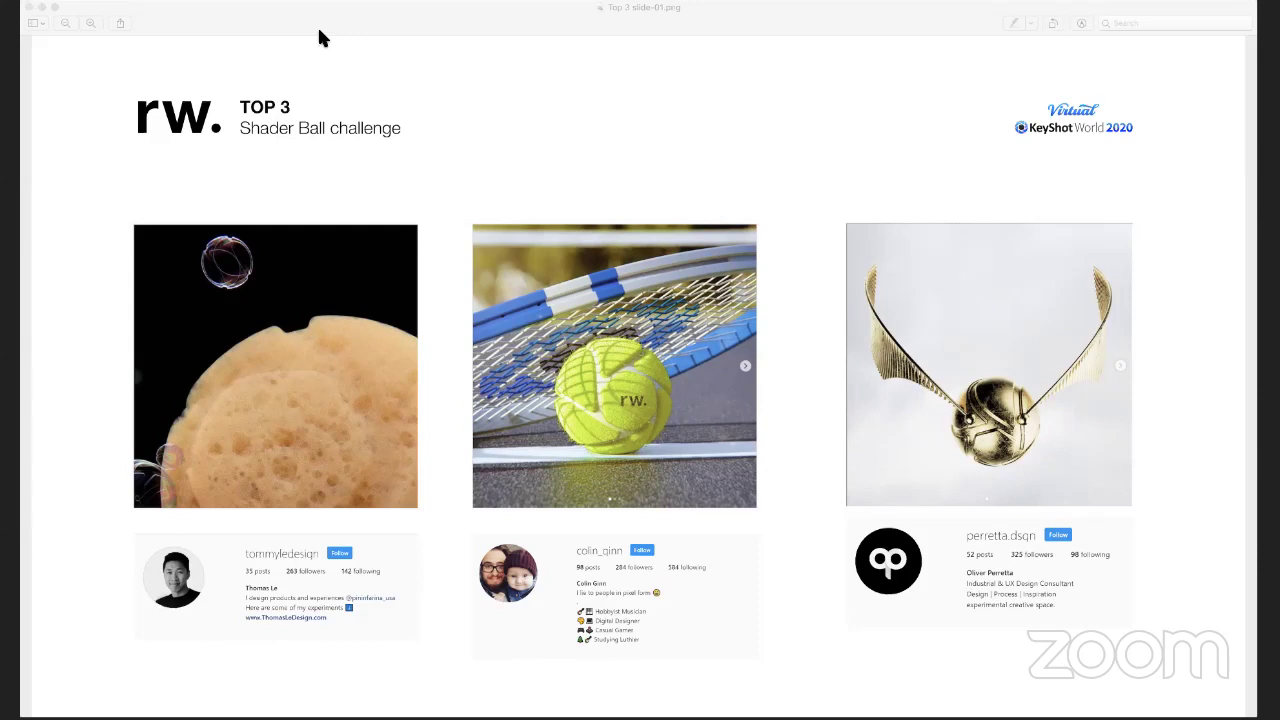
left_click(747, 18)
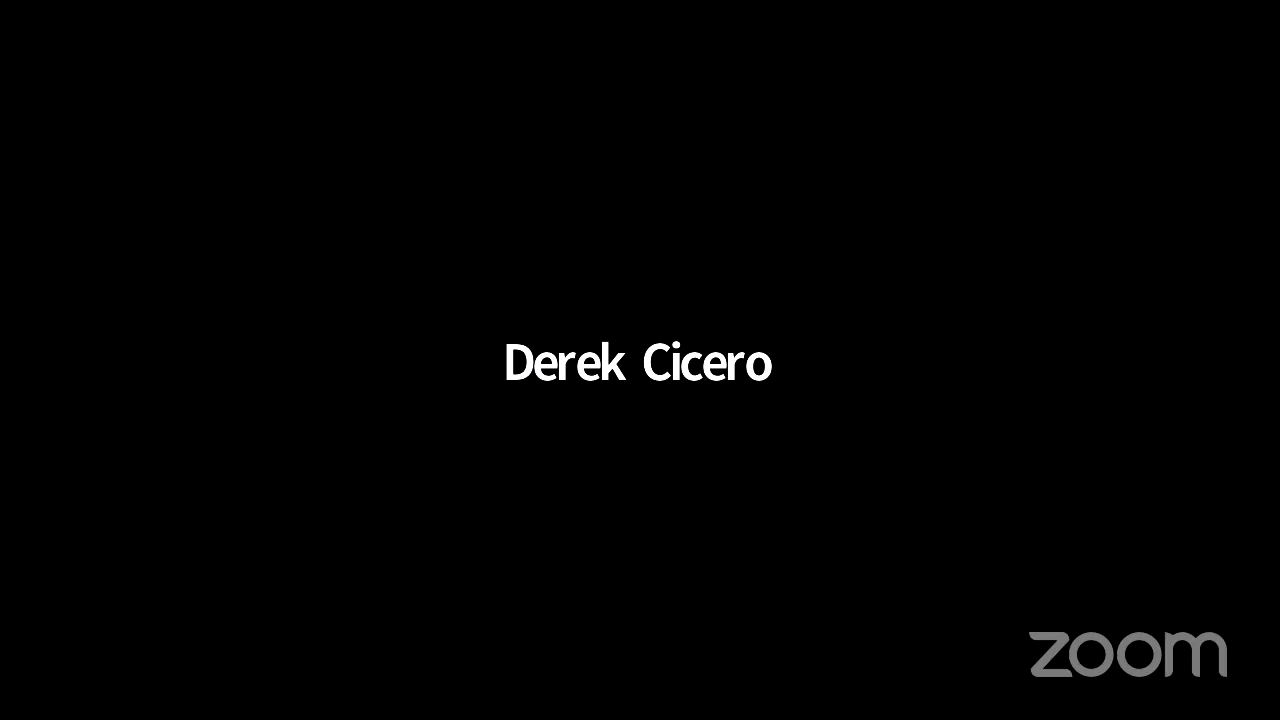